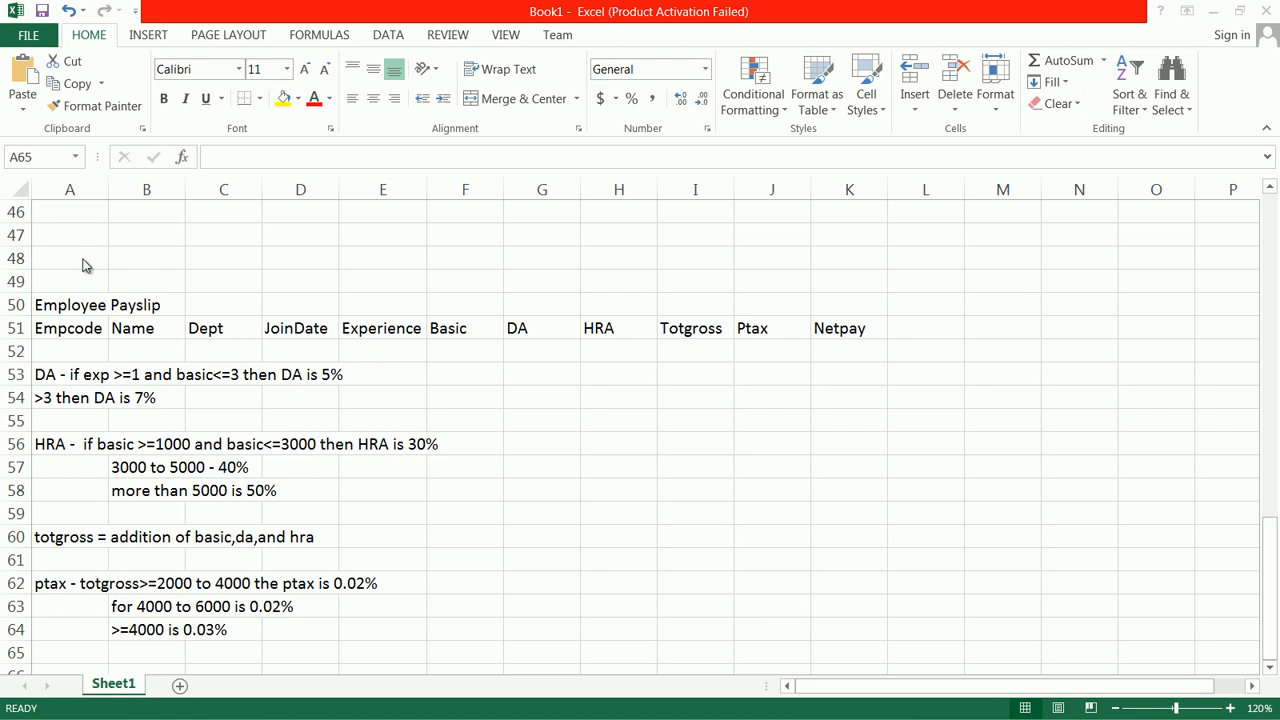
Step: Change the ptax rate for the 4000 to 6000 range in B63 to 0.03%
{"action": "left_click", "coordinate": [1231, 709]}
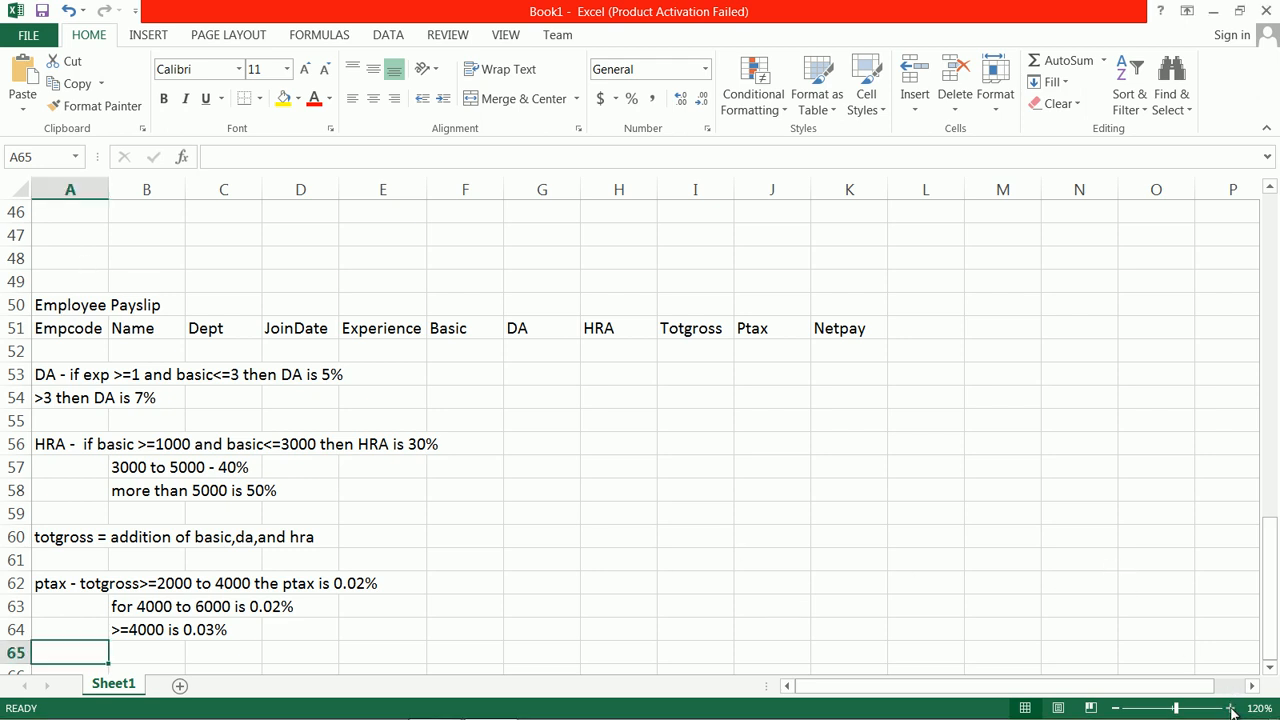
{"action": "left_click", "coordinate": [1231, 709]}
{"action": "left_click", "coordinate": [1231, 709]}
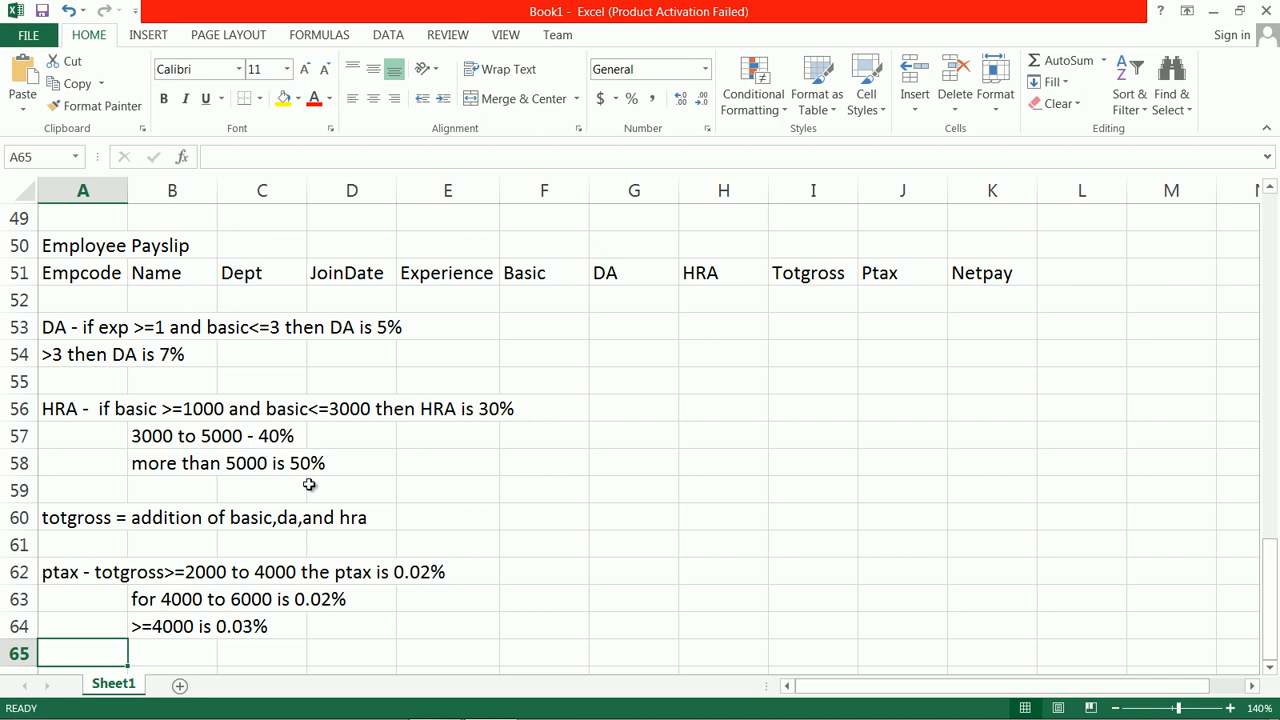
{"action": "scroll", "coordinate": [327, 491], "scroll_direction": "up", "scroll_amount": 1}
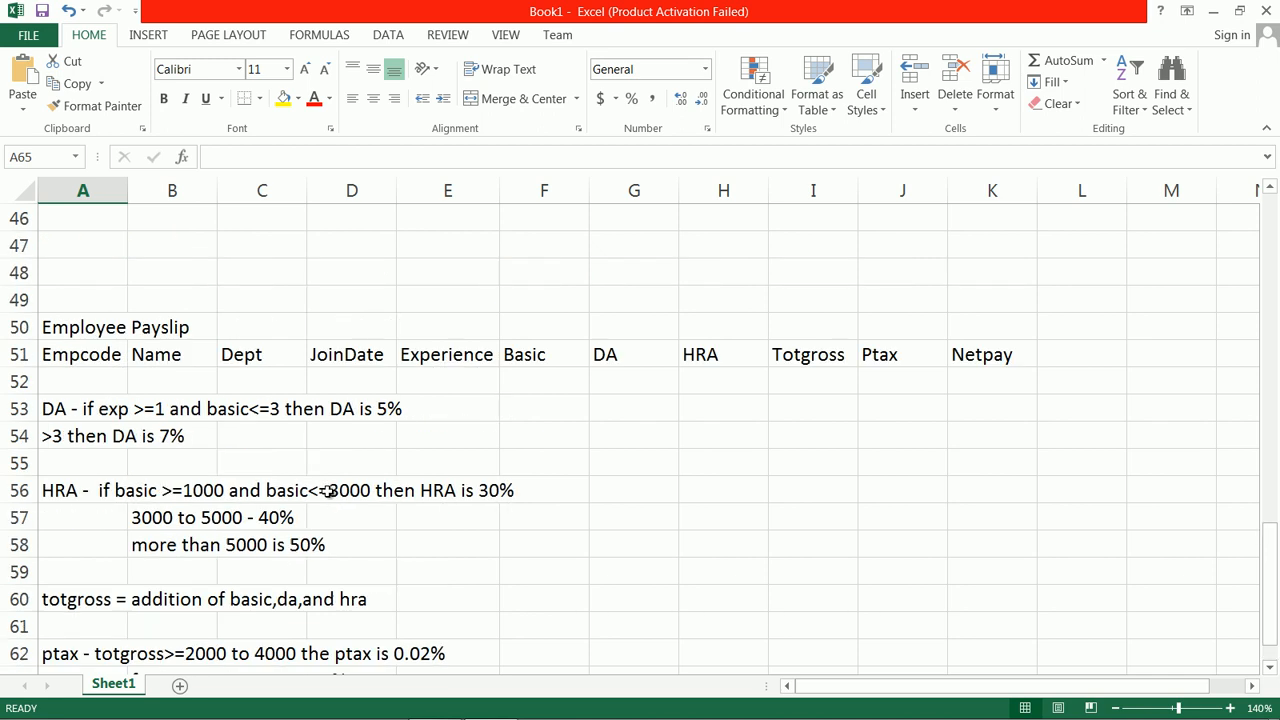
{"action": "scroll", "coordinate": [345, 496], "scroll_direction": "down", "scroll_amount": 1}
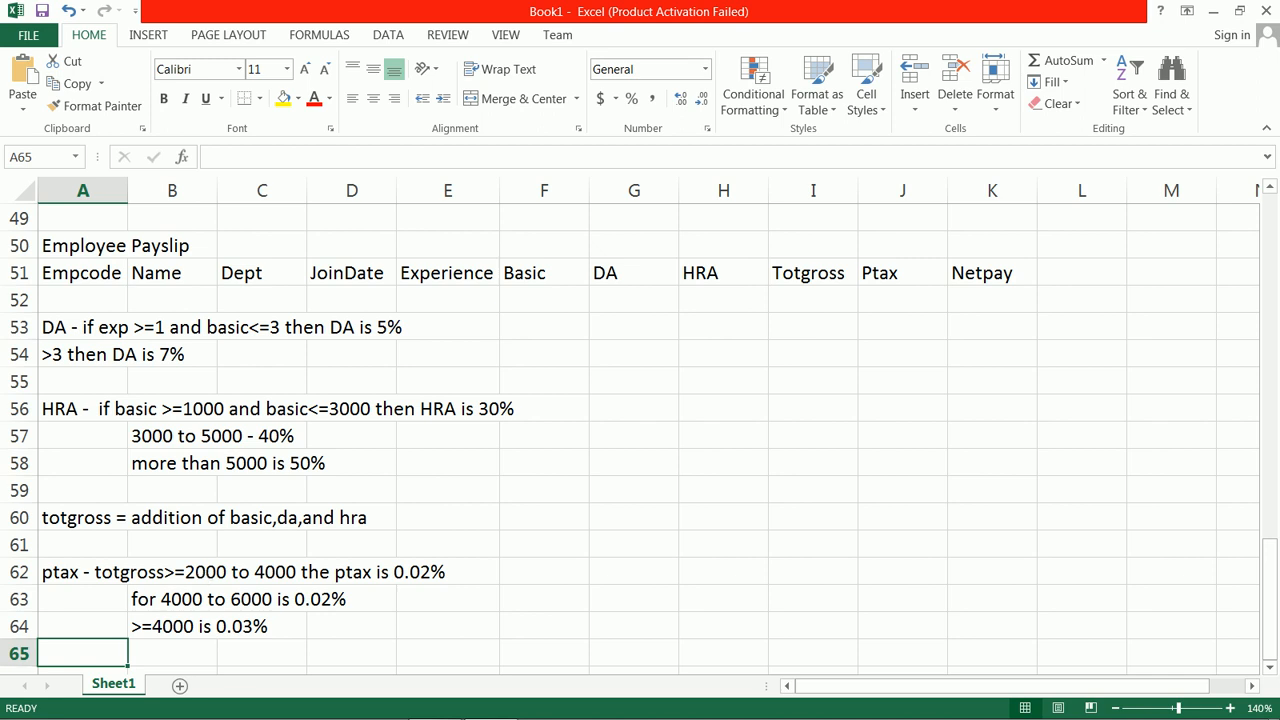
{"action": "left_click", "coordinate": [331, 601]}
{"action": "double_click", "coordinate": [331, 601]}
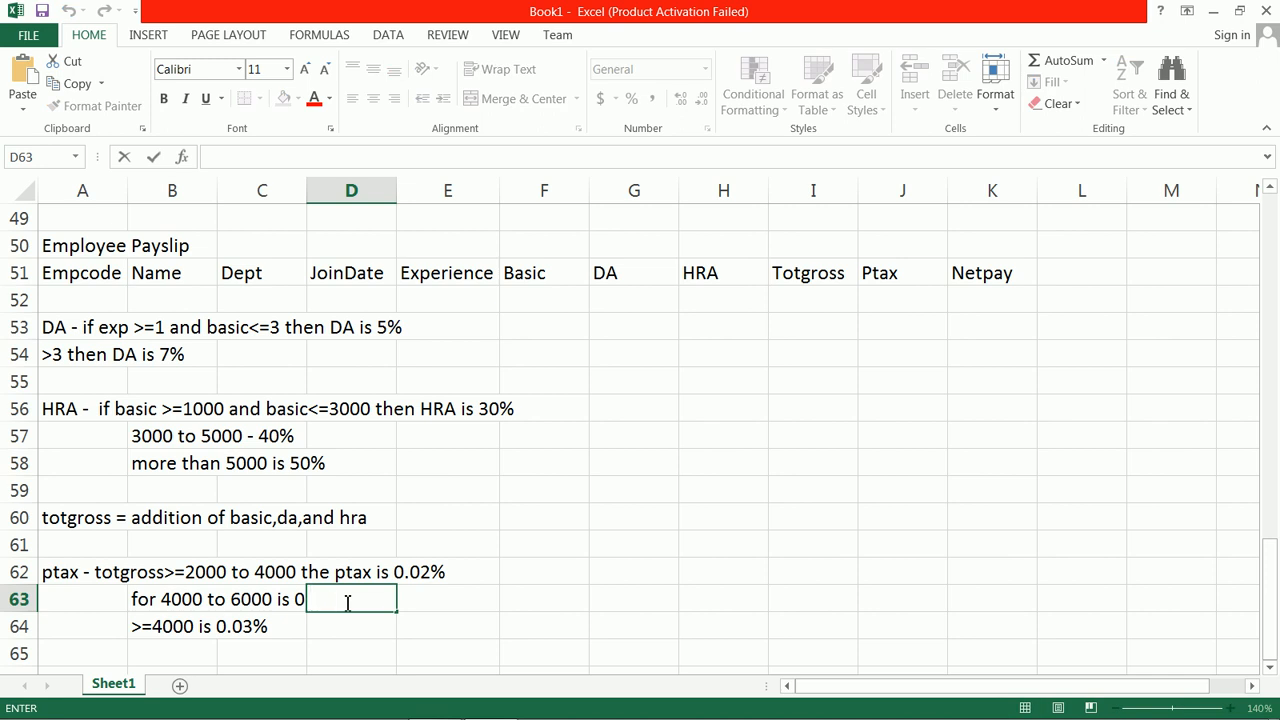
{"action": "left_click", "coordinate": [290, 599]}
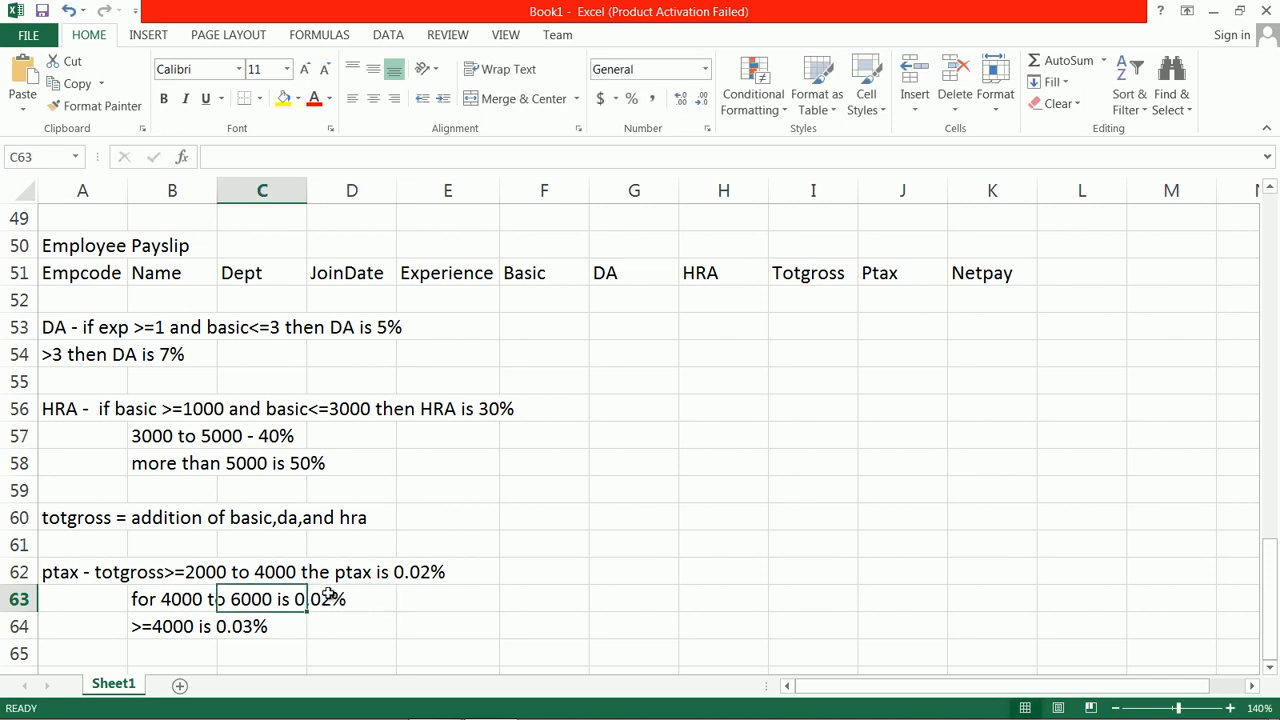
{"action": "left_click", "coordinate": [328, 598]}
{"action": "double_click", "coordinate": [300, 600]}
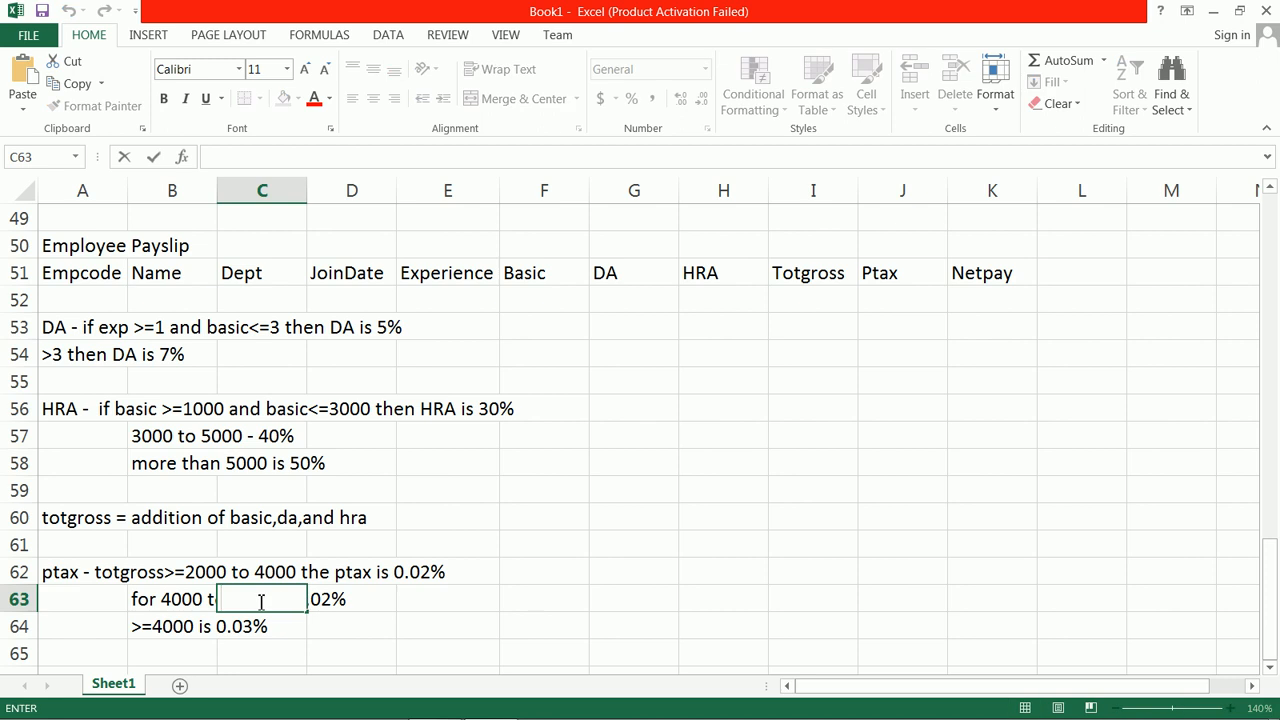
{"action": "left_click", "coordinate": [140, 598]}
{"action": "double_click", "coordinate": [140, 598]}
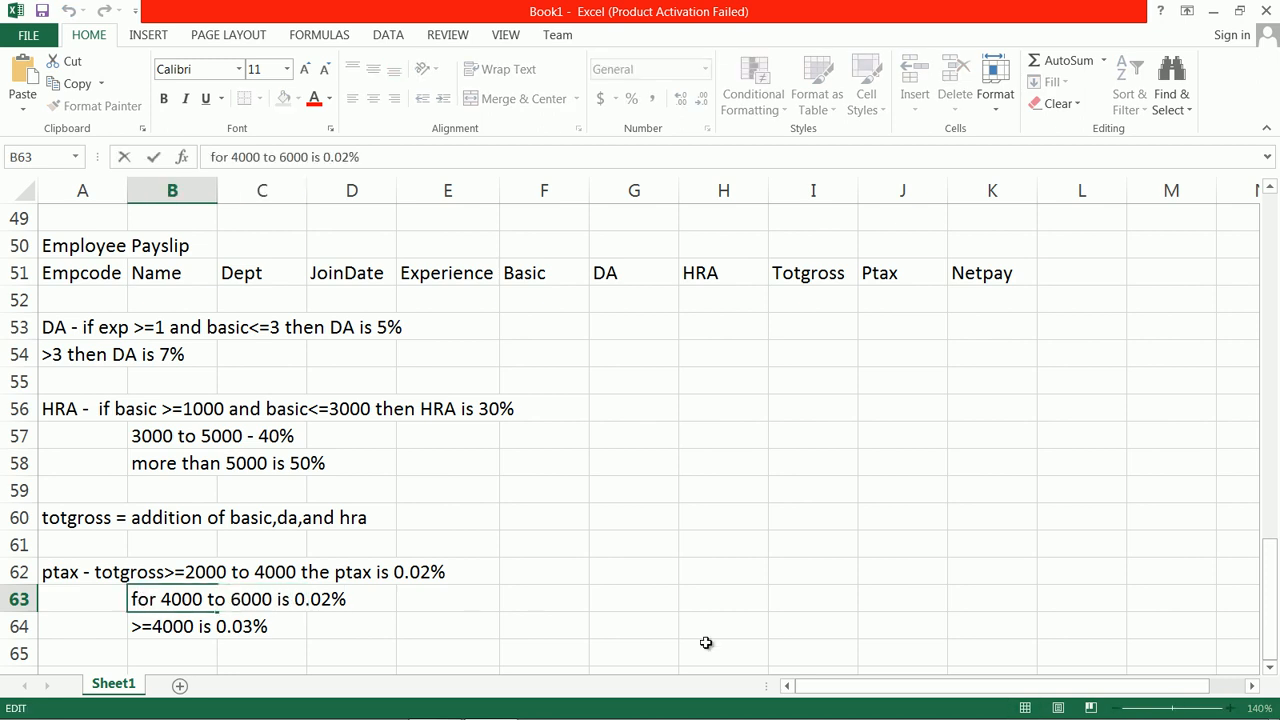
{"action": "key", "text": "BackSpace"}
{"action": "type", "text": "3"}
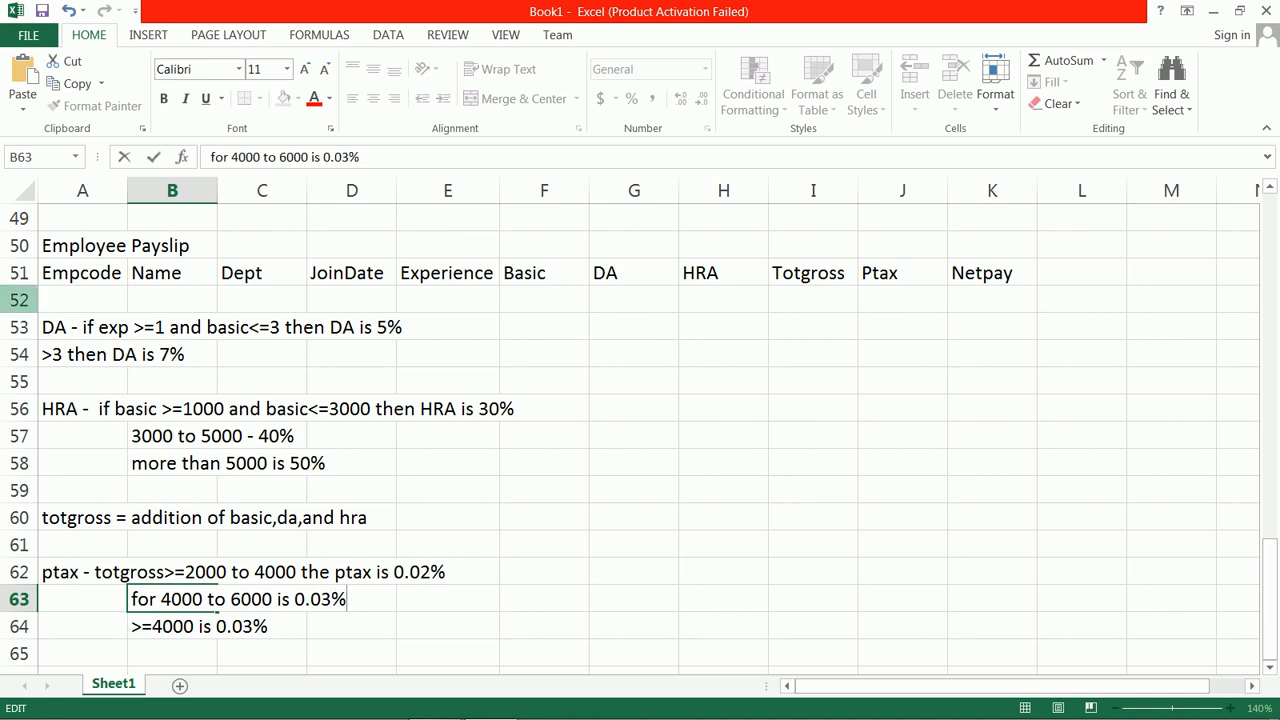
Step: Change the ptax rate in the >=4000 rule in B64 to 0.04%
{"action": "left_click", "coordinate": [168, 624]}
{"action": "double_click", "coordinate": [168, 624]}
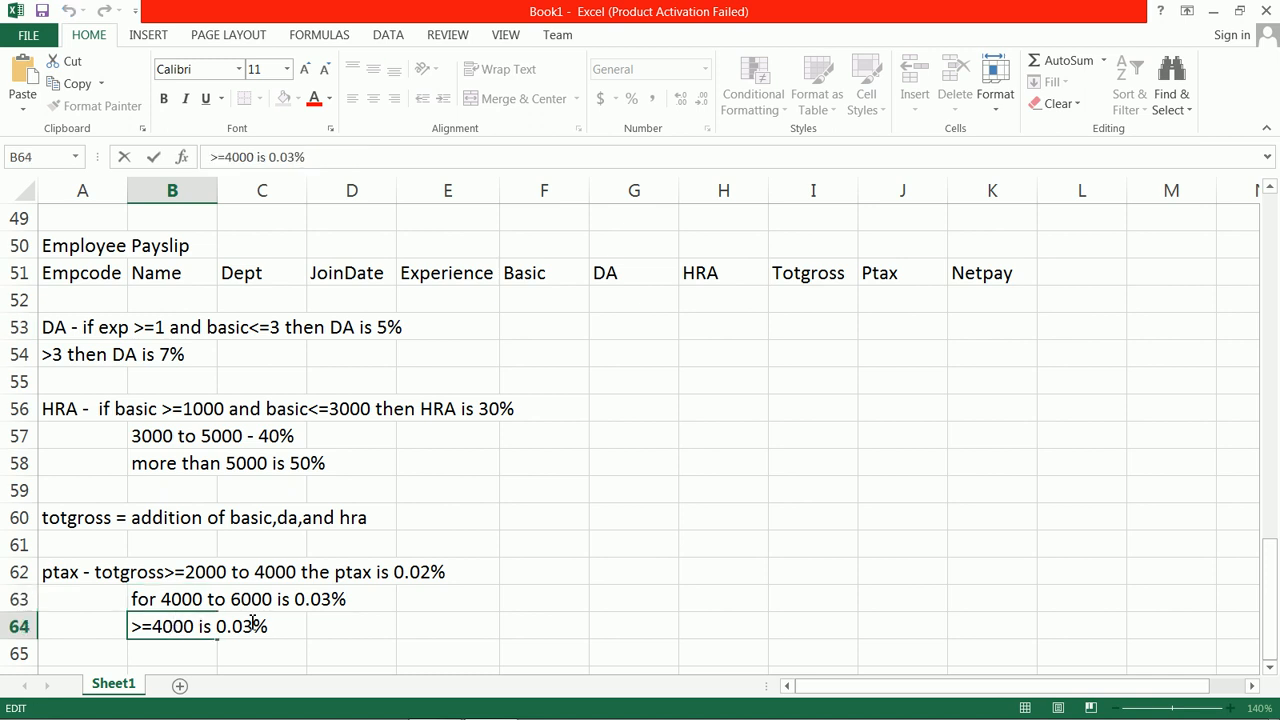
{"action": "key", "text": "BackSpace"}
{"action": "type", "text": "4"}
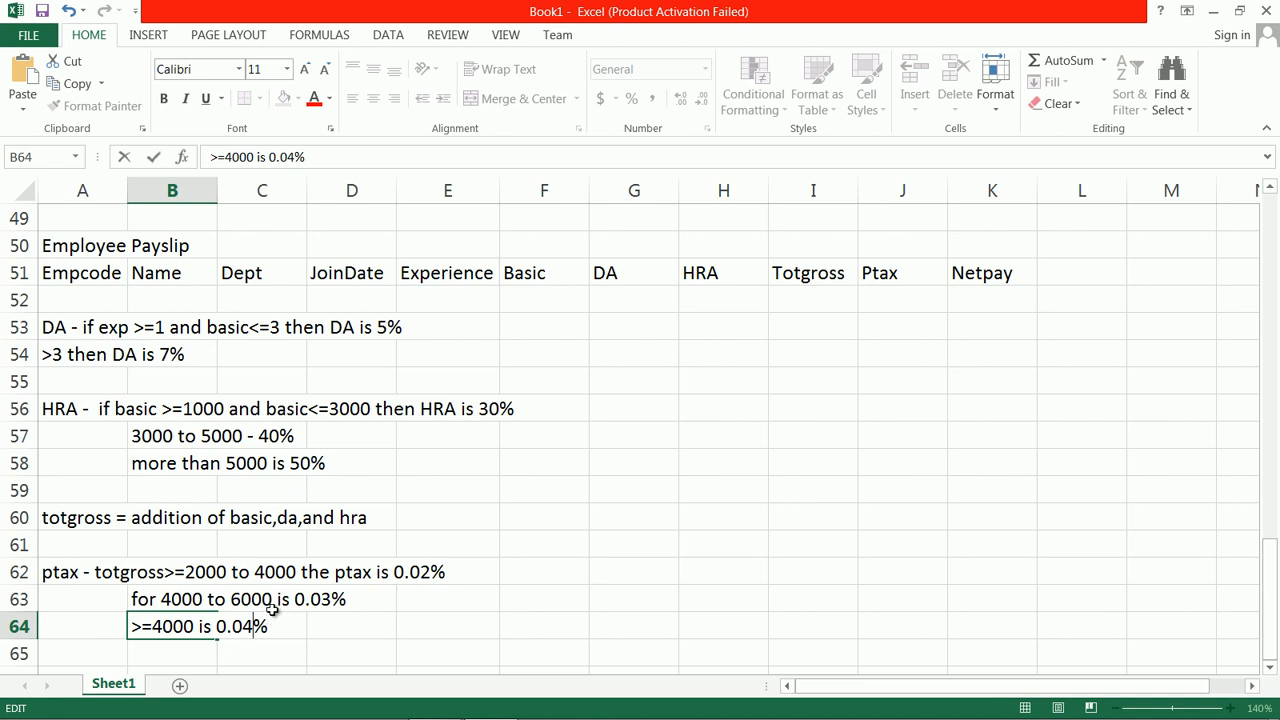
{"action": "left_click", "coordinate": [402, 618]}
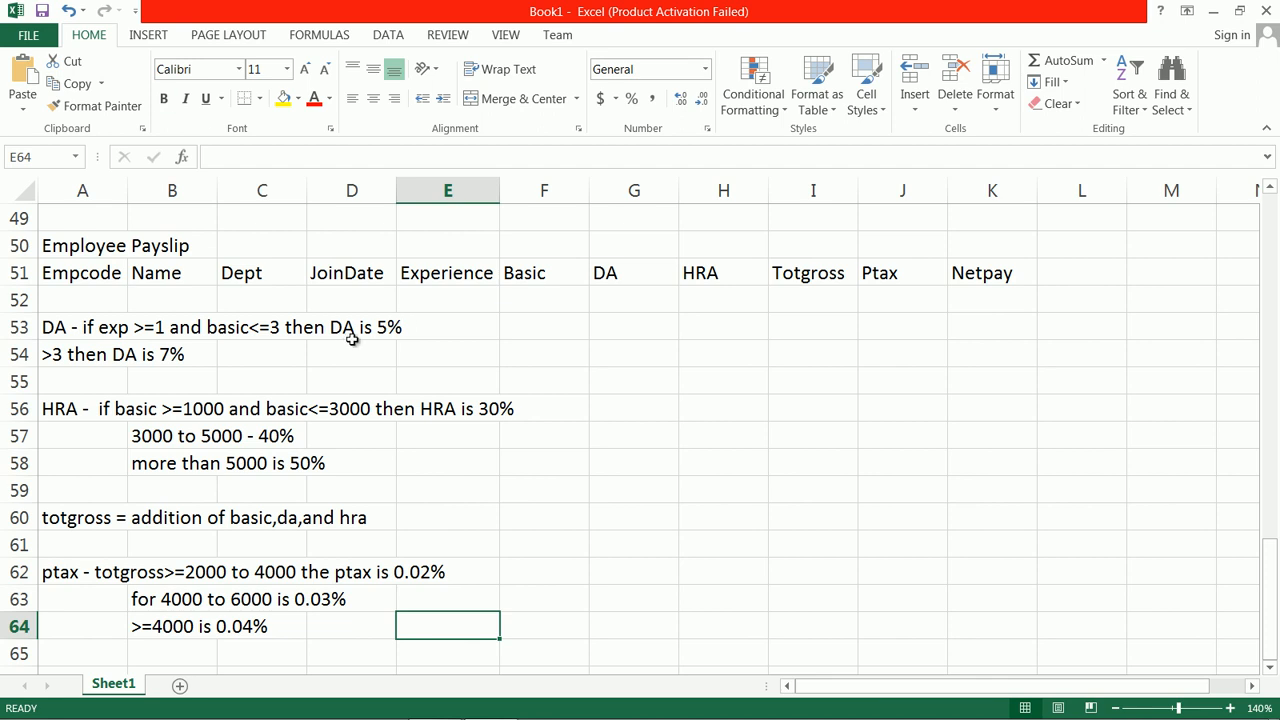
Step: Enter the header Emp Code in A2 of the empty area at the start of the sheet
{"action": "scroll", "coordinate": [352, 338], "scroll_direction": "up", "scroll_amount": 3}
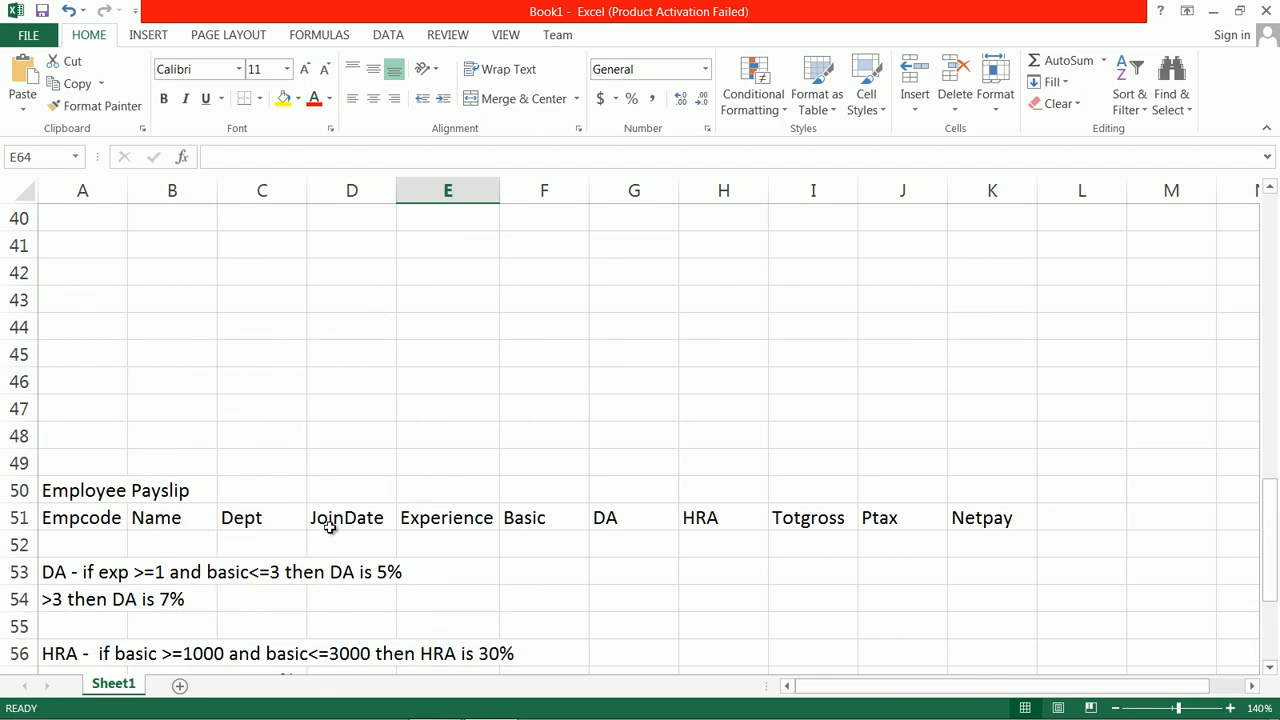
{"action": "scroll", "coordinate": [766, 535], "scroll_direction": "down", "scroll_amount": 1}
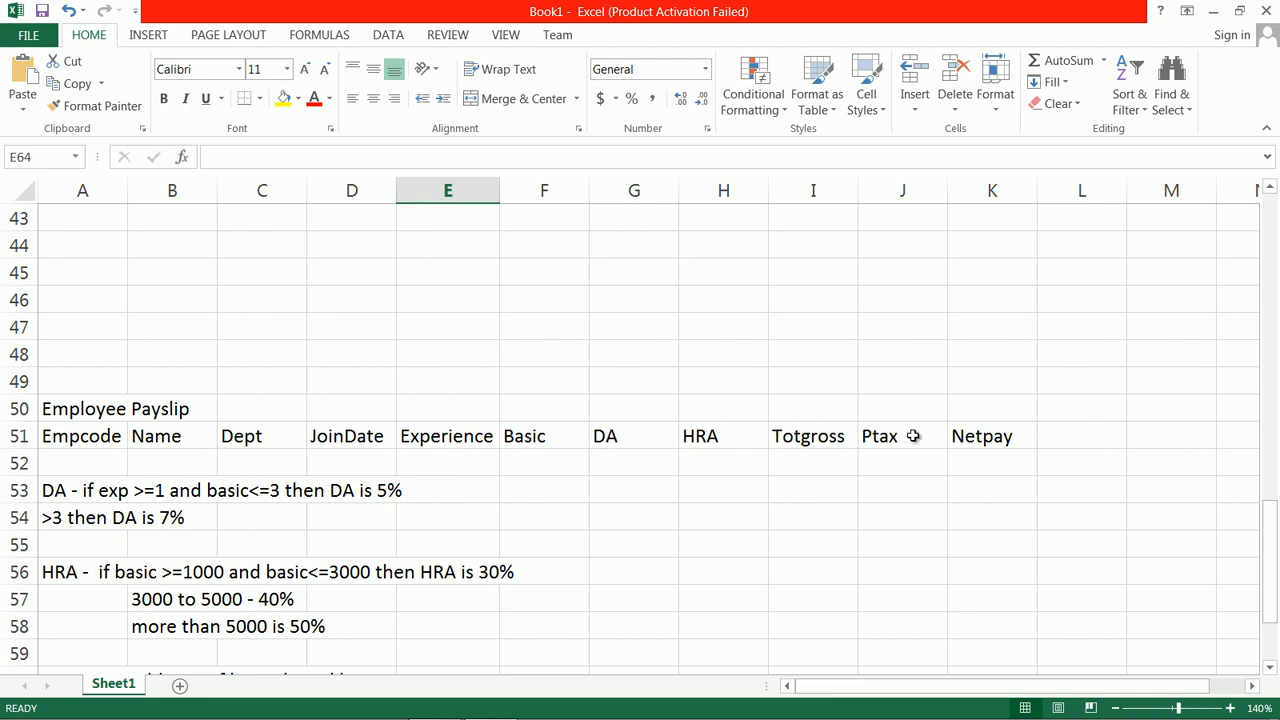
{"action": "scroll", "coordinate": [166, 395], "scroll_direction": "up", "scroll_amount": 8}
{"action": "scroll", "coordinate": [200, 350], "scroll_direction": "up", "scroll_amount": 1}
{"action": "left_click_drag", "start_coordinate": [1272, 402], "coordinate": [1258, 257]}
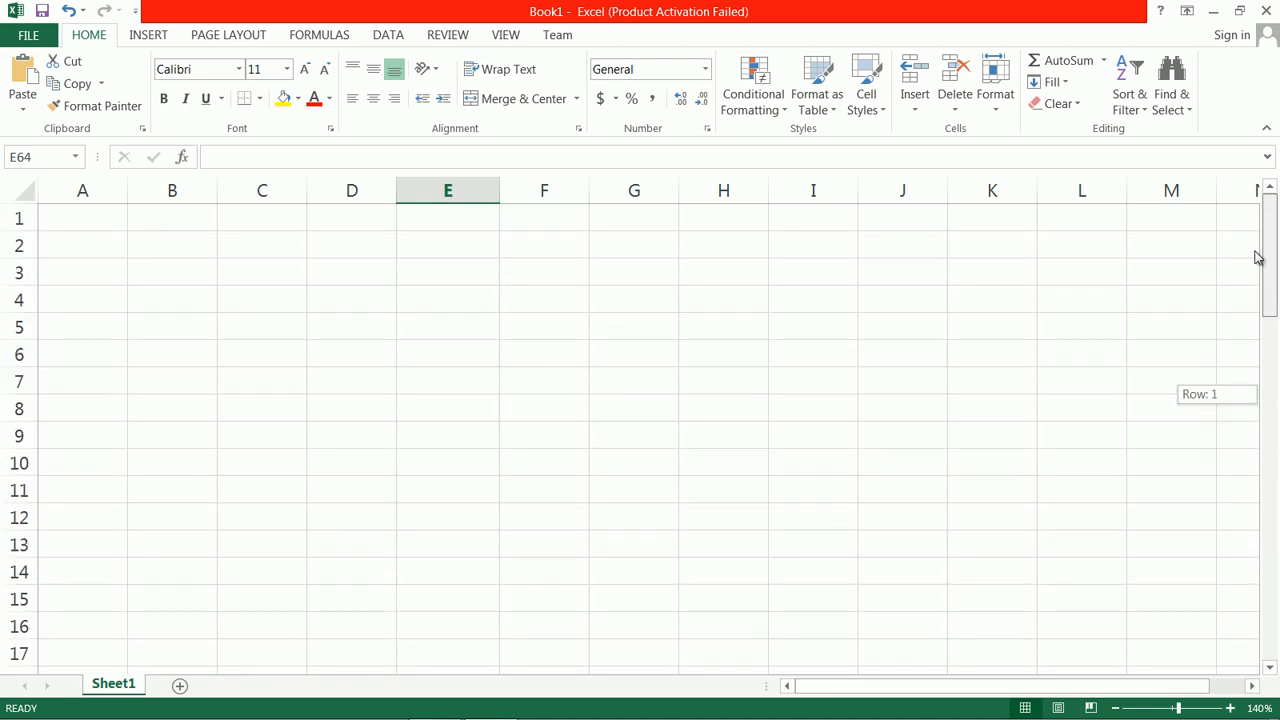
{"action": "left_click", "coordinate": [106, 228]}
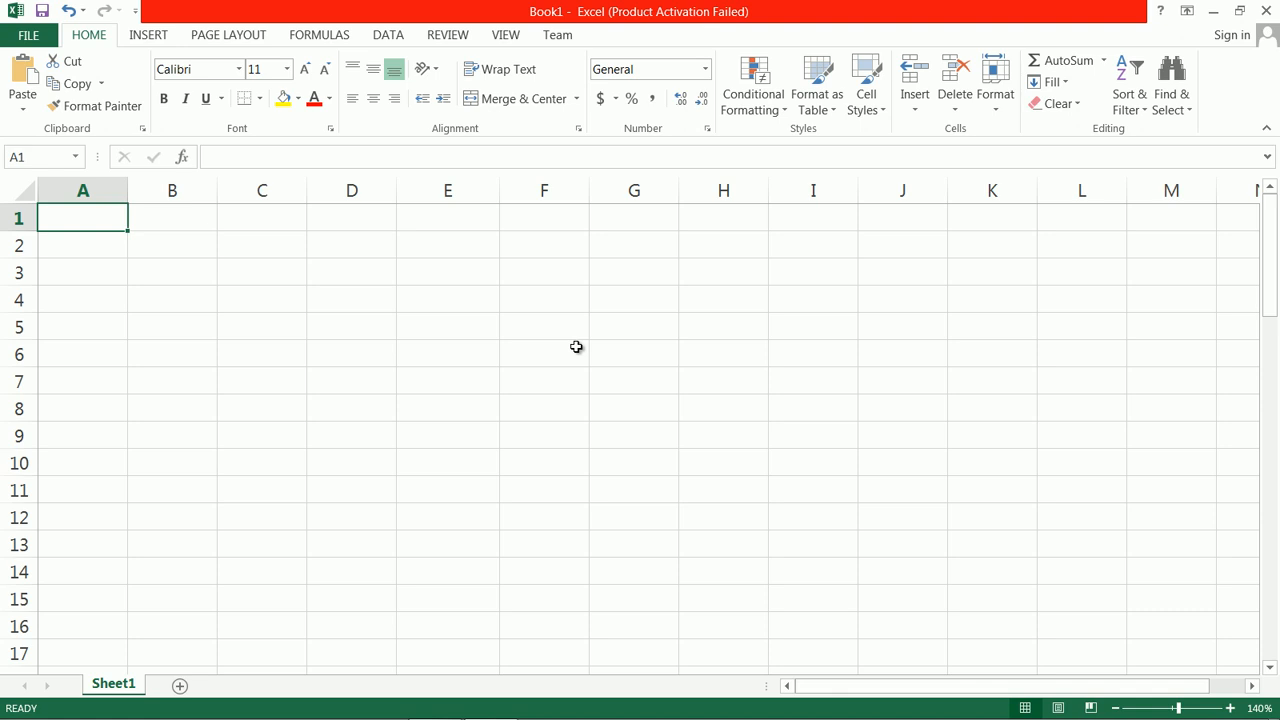
{"action": "left_click", "coordinate": [70, 245]}
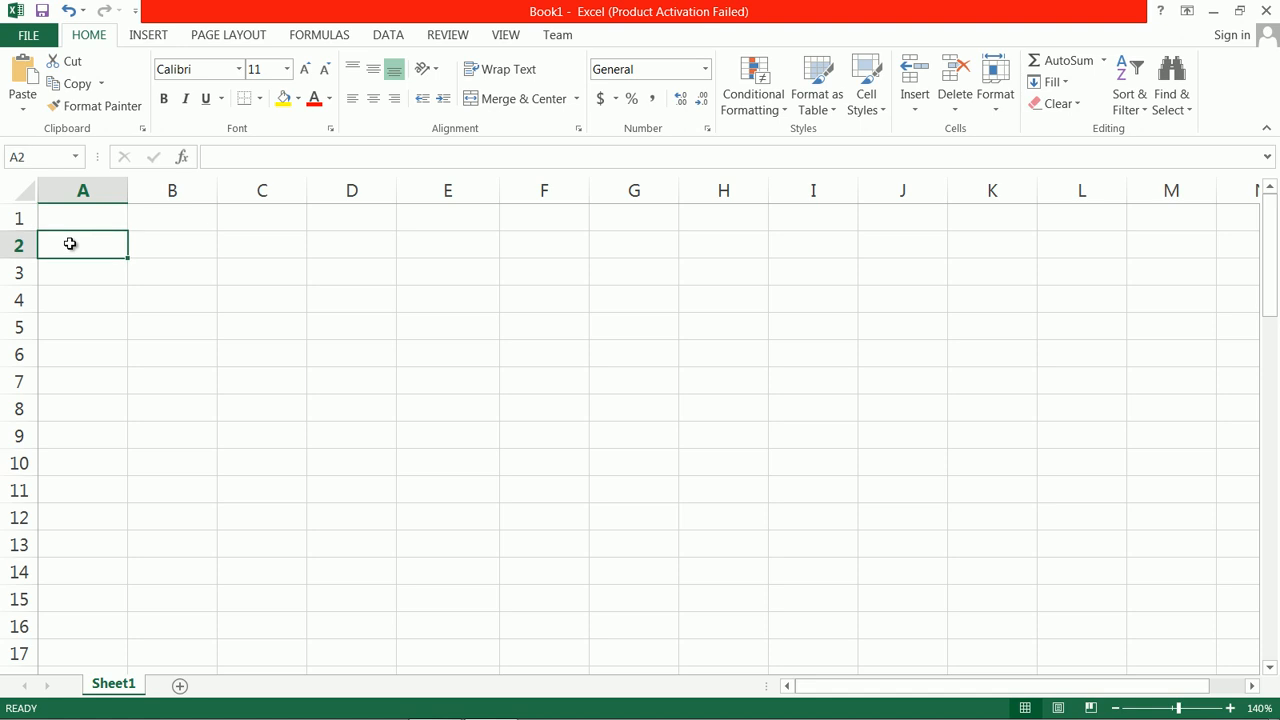
{"action": "type", "text": "Emp Code"}
{"action": "key", "text": "Tab"}
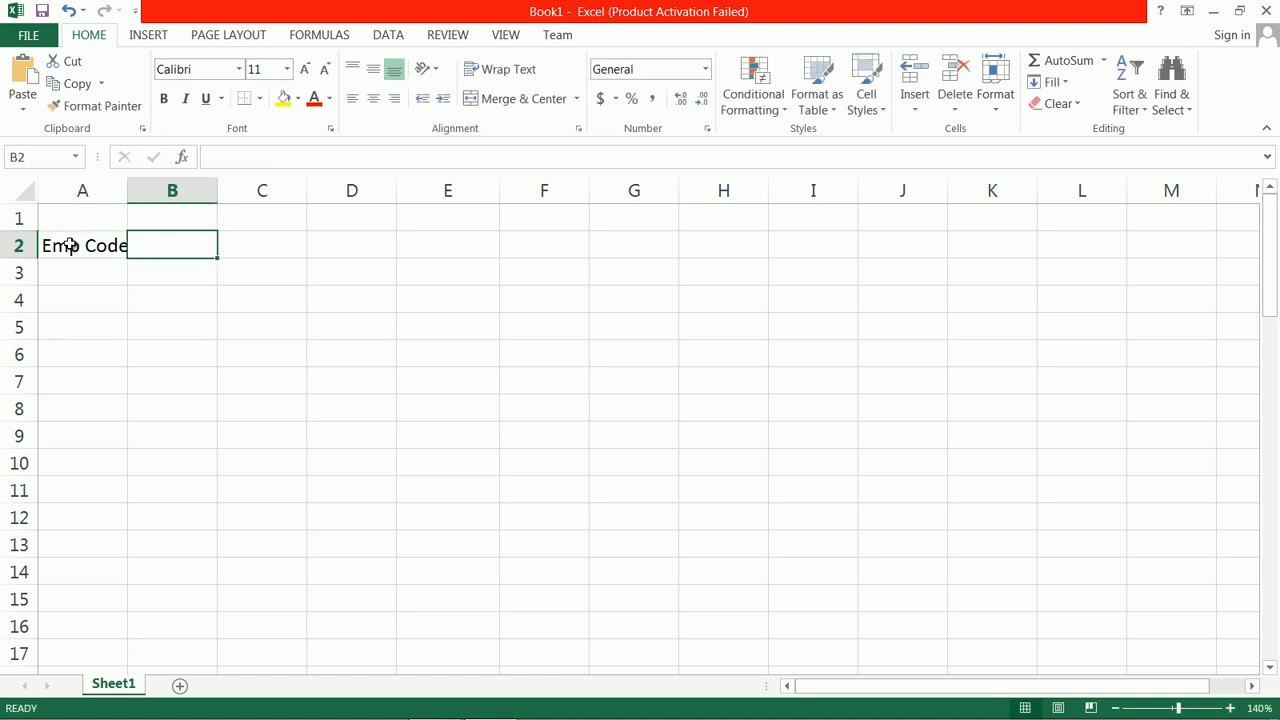
Step: Enter the headers Name, Department and Basic Salary in B2 through D2
{"action": "type", "text": "Name"}
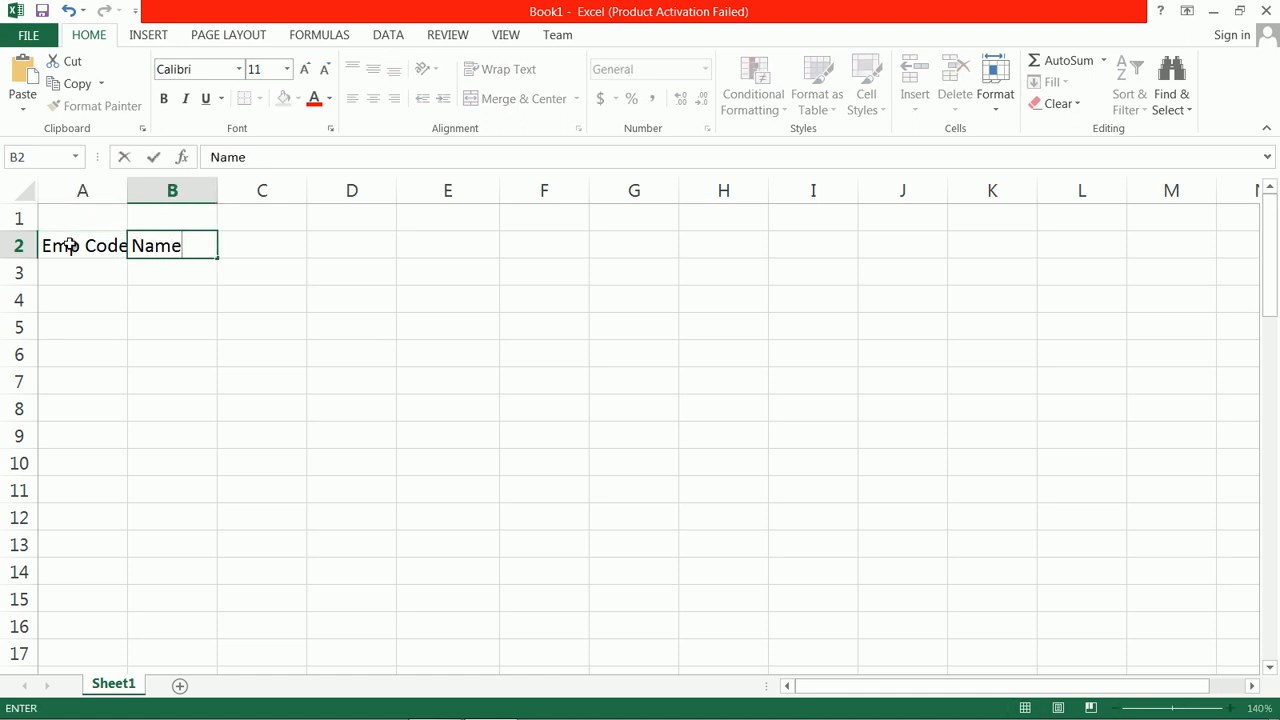
{"action": "key", "text": "Tab"}
{"action": "type", "text": "Depar"}
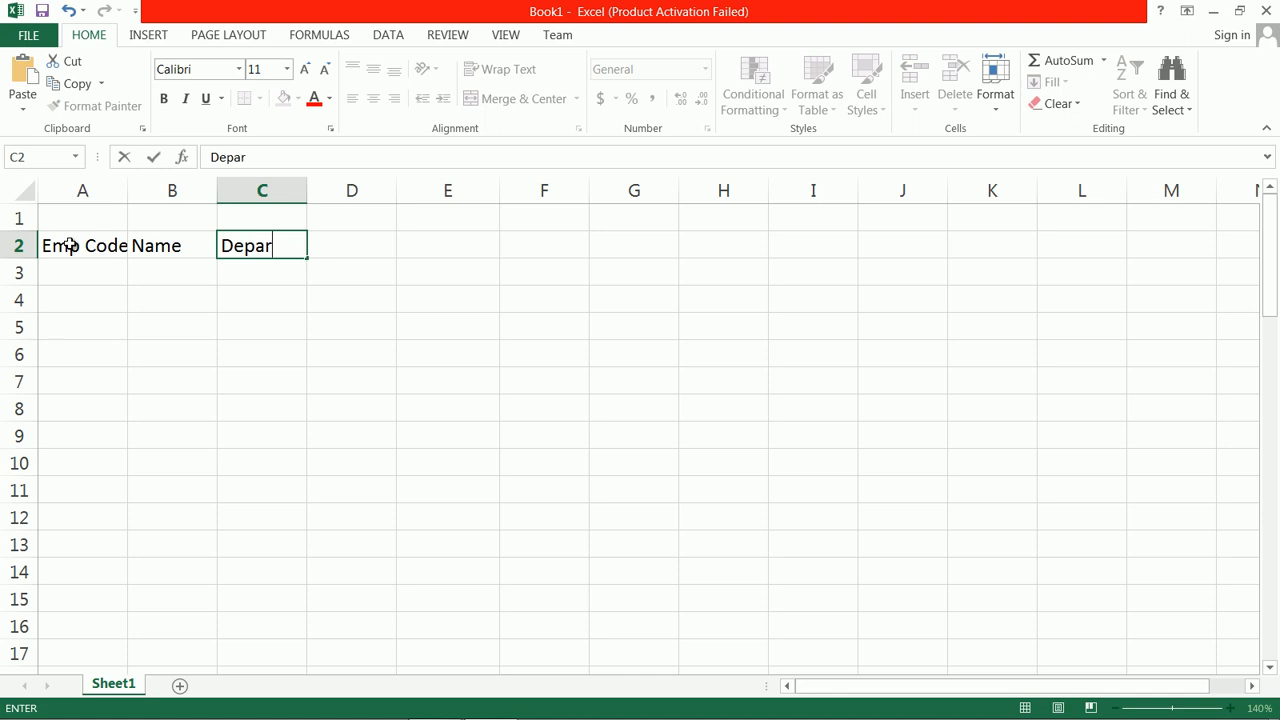
{"action": "type", "text": "tment"}
{"action": "key", "text": "Tab"}
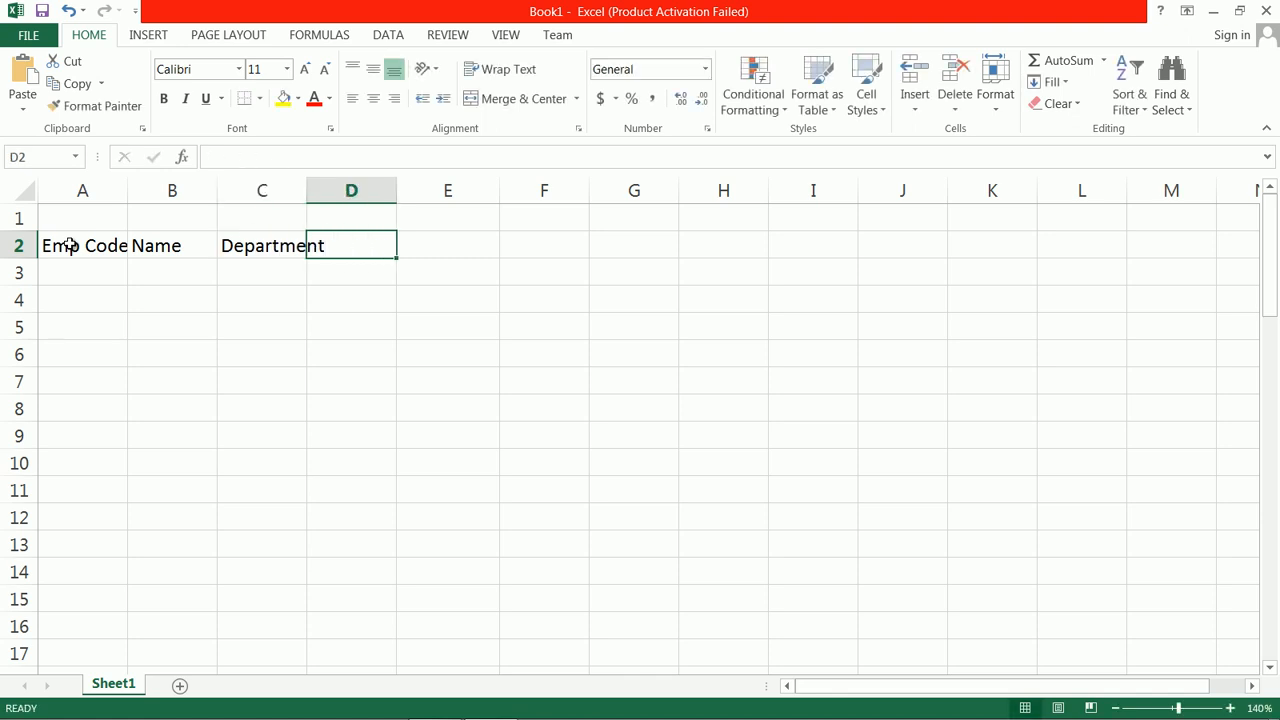
{"action": "type", "text": "Basi"}
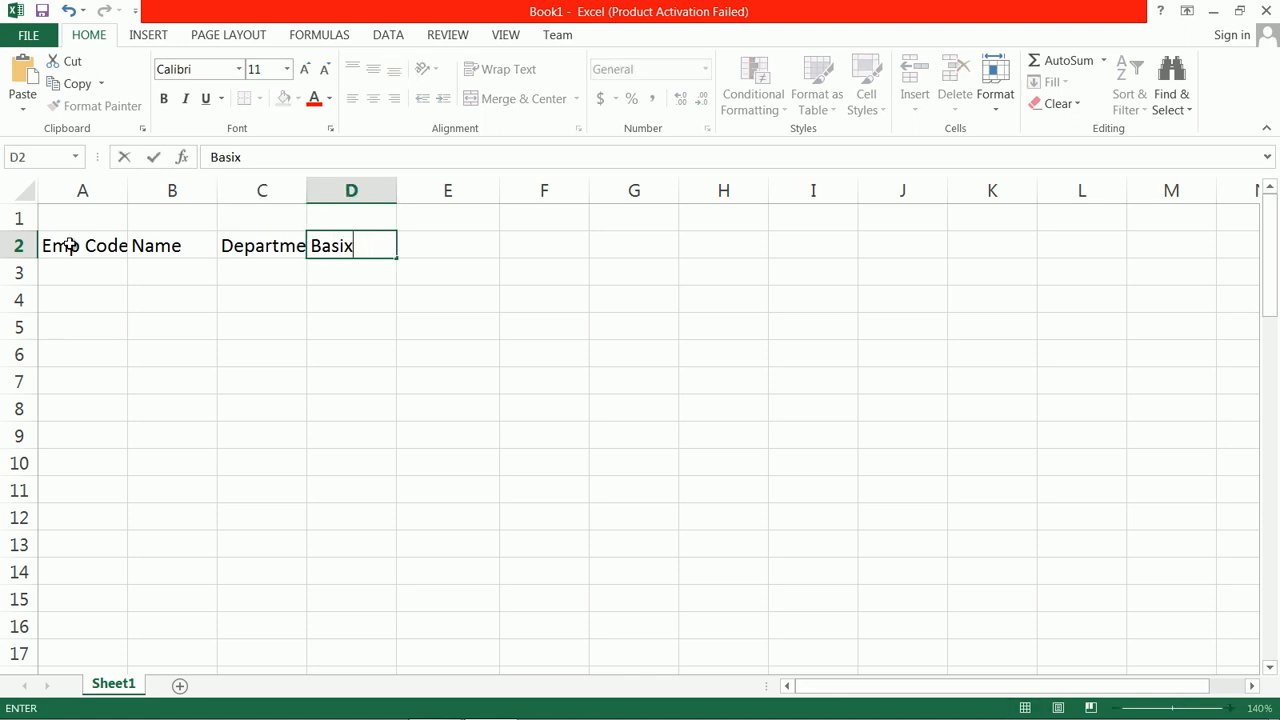
{"action": "type", "text": "c Salary"}
{"action": "key", "text": "Tab"}
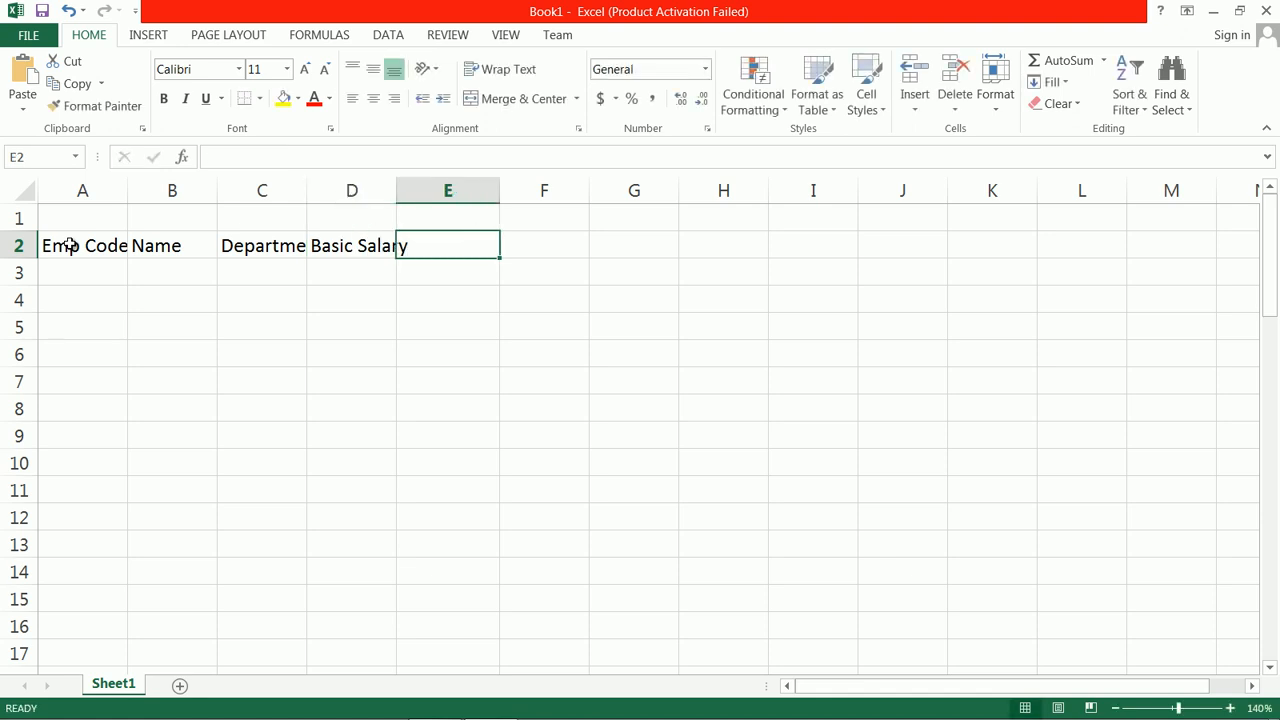
Step: Enter the allowance headers DA in E2 and HRA in F2
{"action": "type", "text": "DA"}
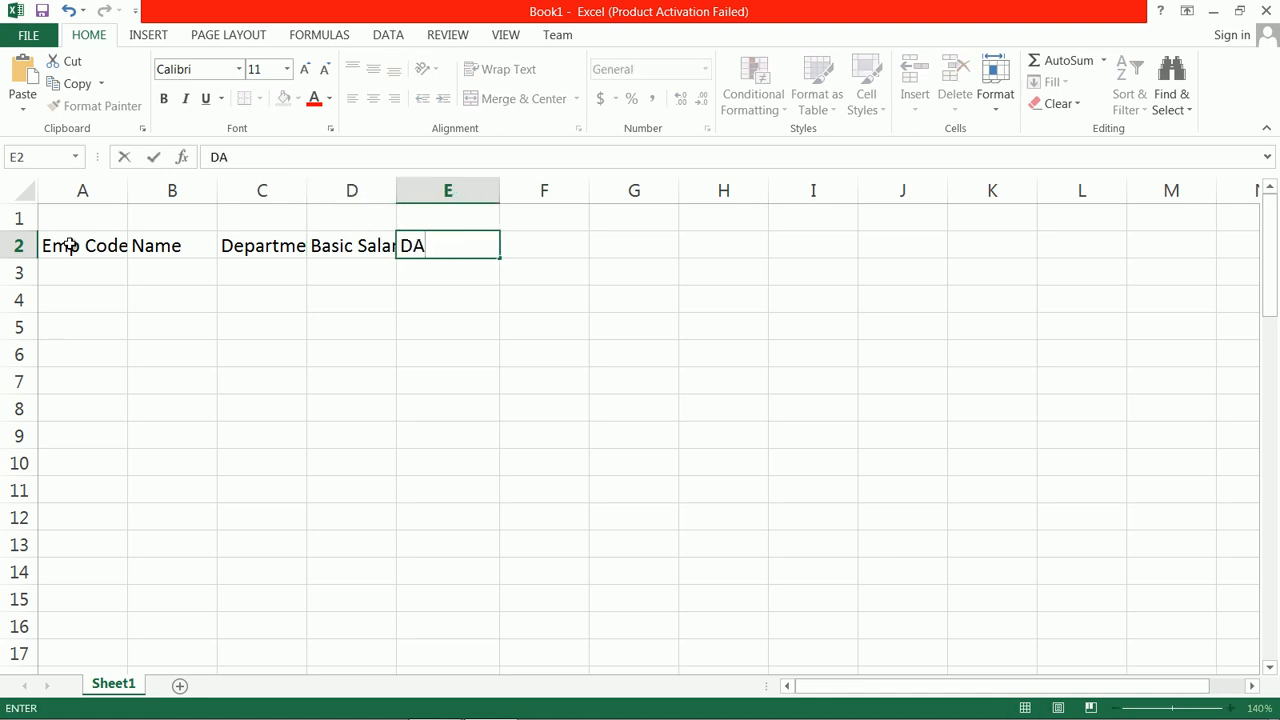
{"action": "key", "text": "Tab"}
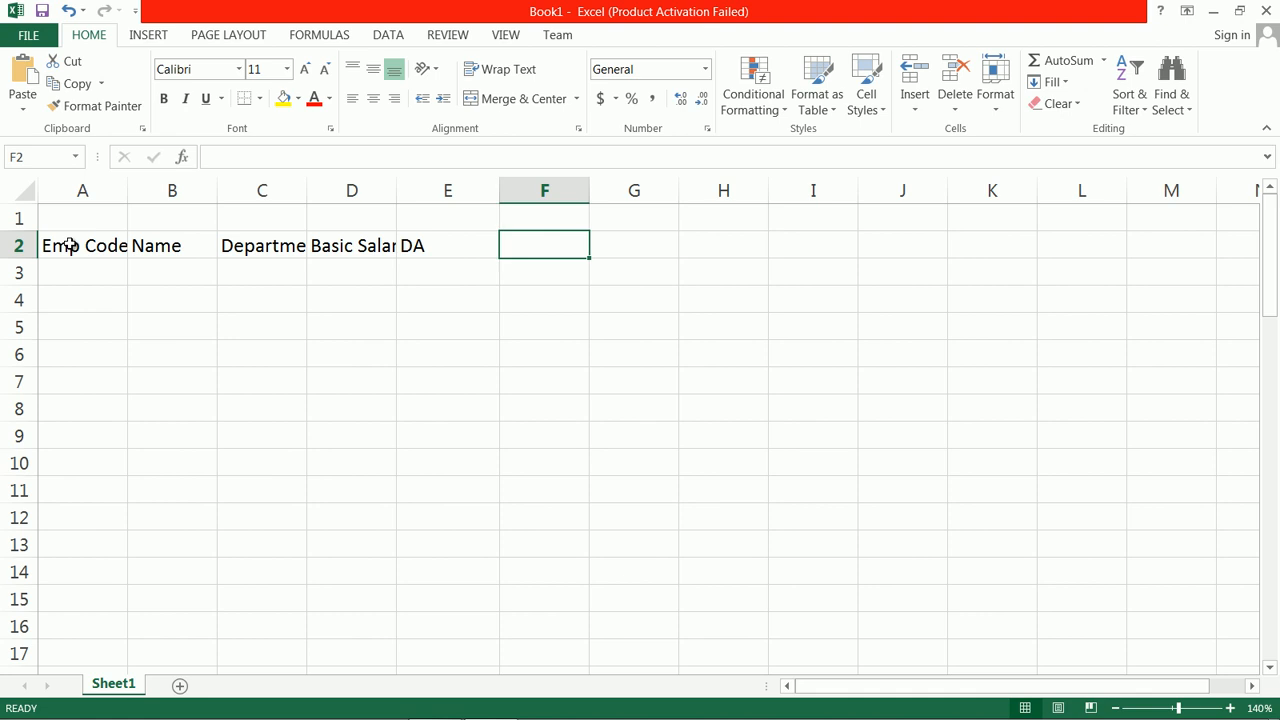
{"action": "type", "text": "HRA"}
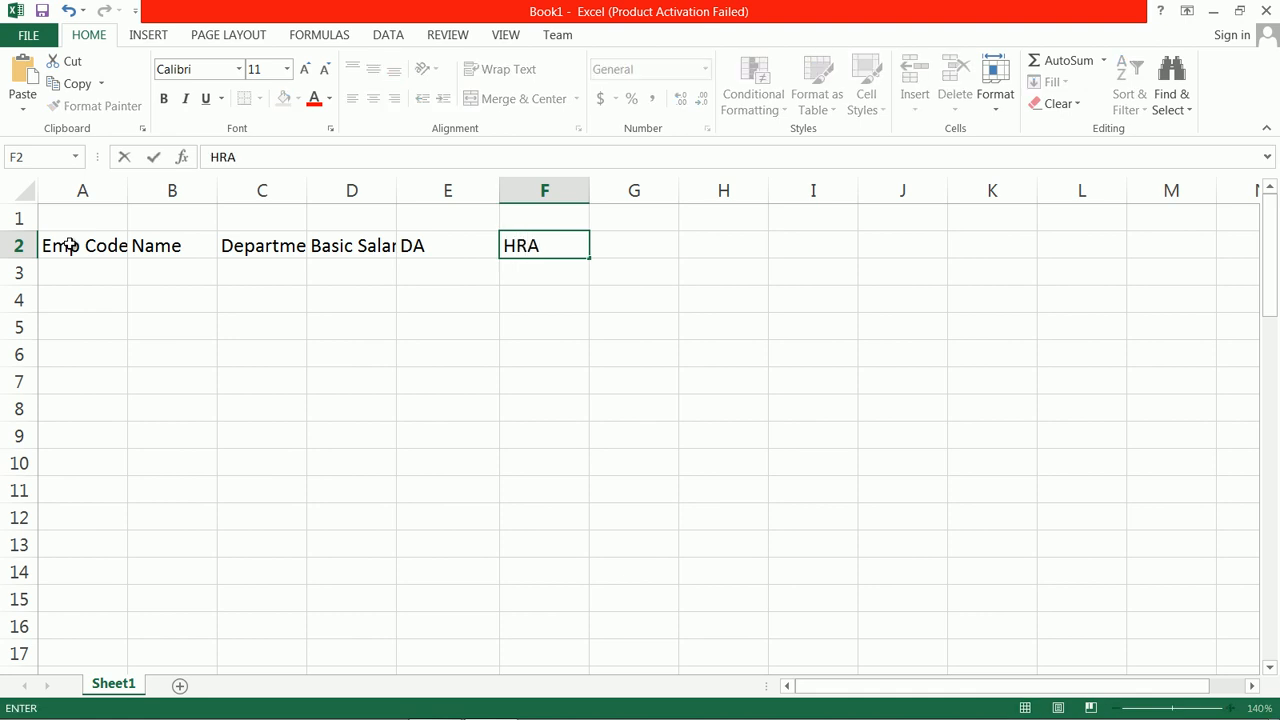
{"action": "key", "text": "Tab"}
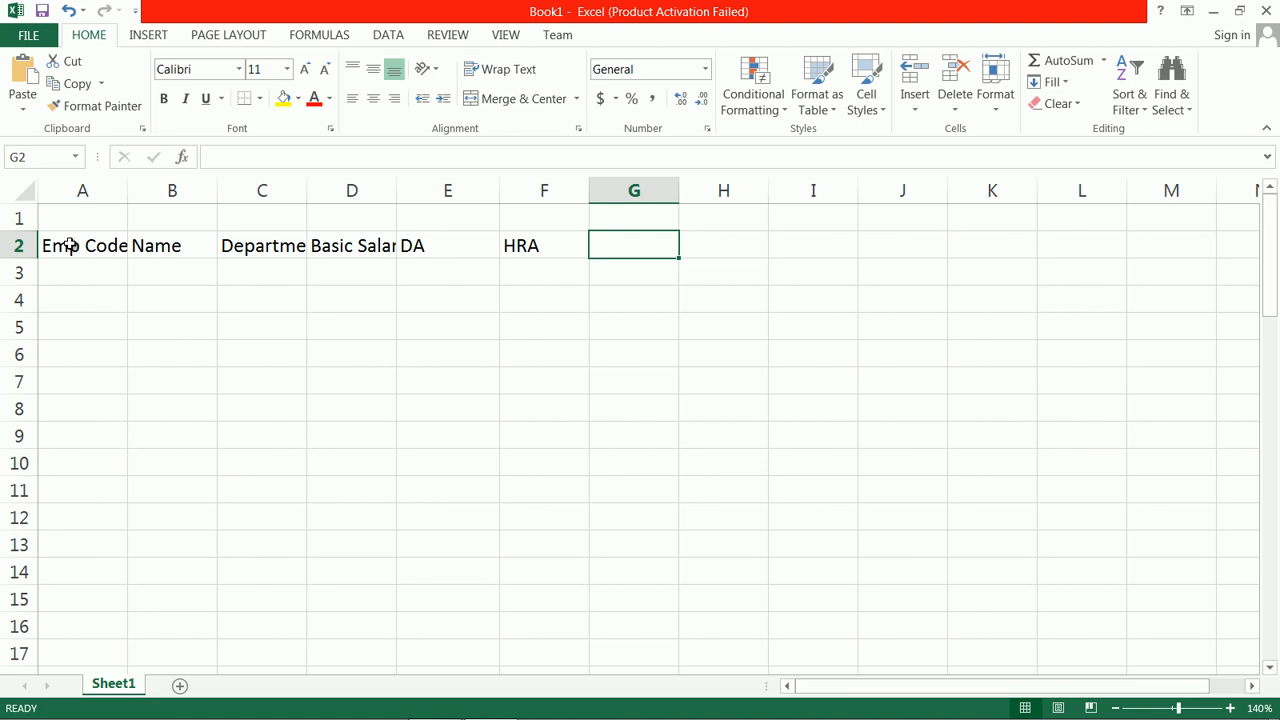
Step: Enter the header Total Gross in G2
{"action": "type", "text": "Tot"}
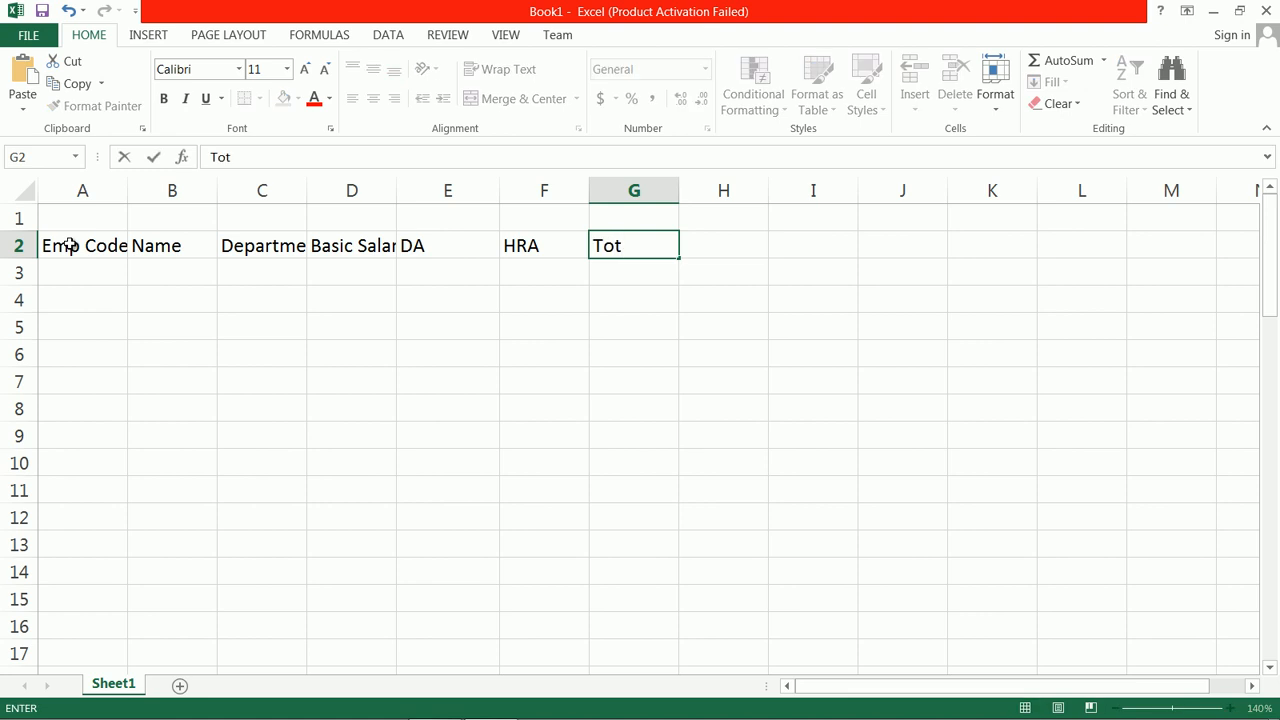
{"action": "type", "text": "al GRoss"}
{"action": "key", "text": "BackSpace"}
{"action": "key", "text": "BackSpace"}
{"action": "key", "text": "BackSpace"}
{"action": "type", "text": "ro"}
{"action": "key", "text": "Tab"}
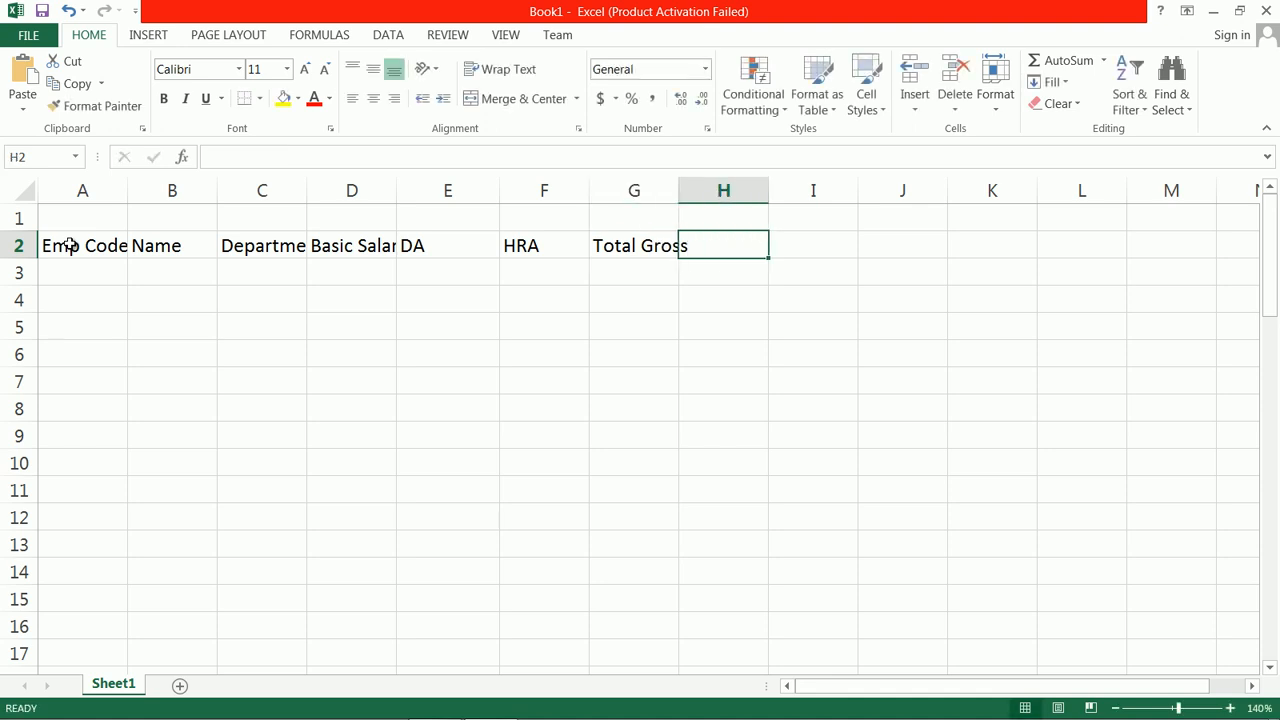
Step: Enter the headers Prof. Tax in H2 and NetSalary in I2
{"action": "type", "text": "Pro"}
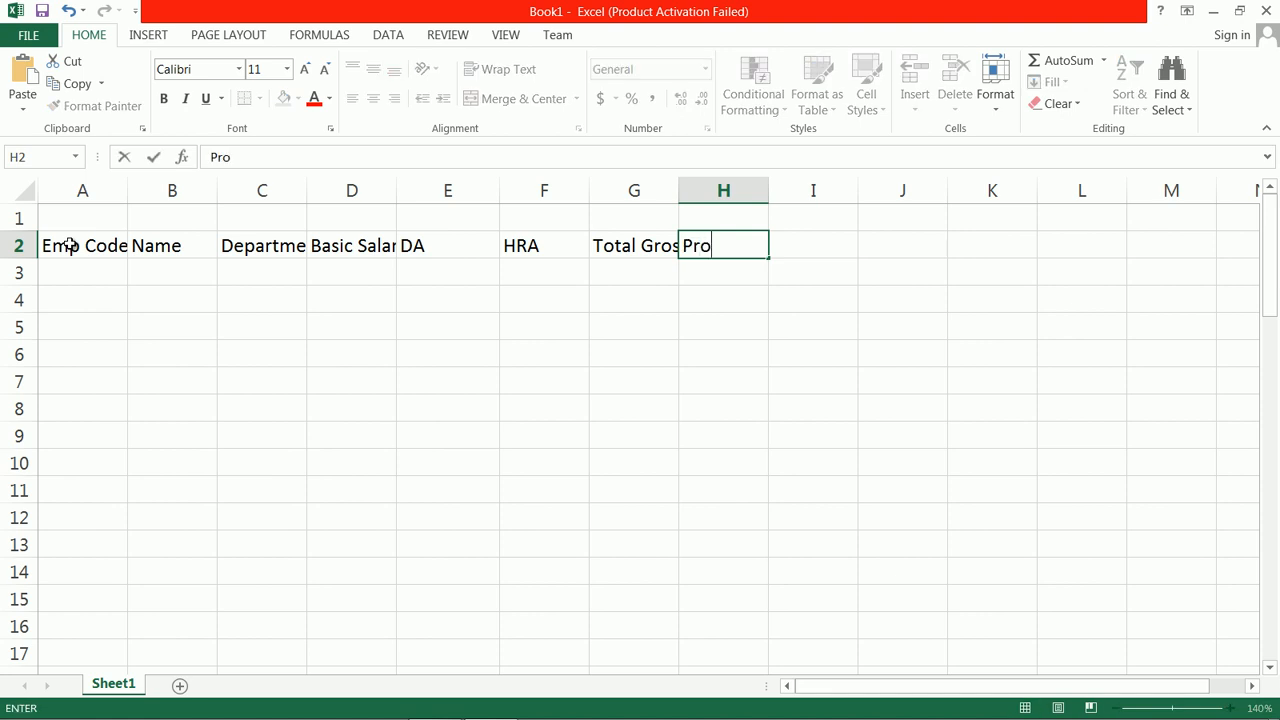
{"action": "type", "text": "f. Tax"}
{"action": "key", "text": "Tab"}
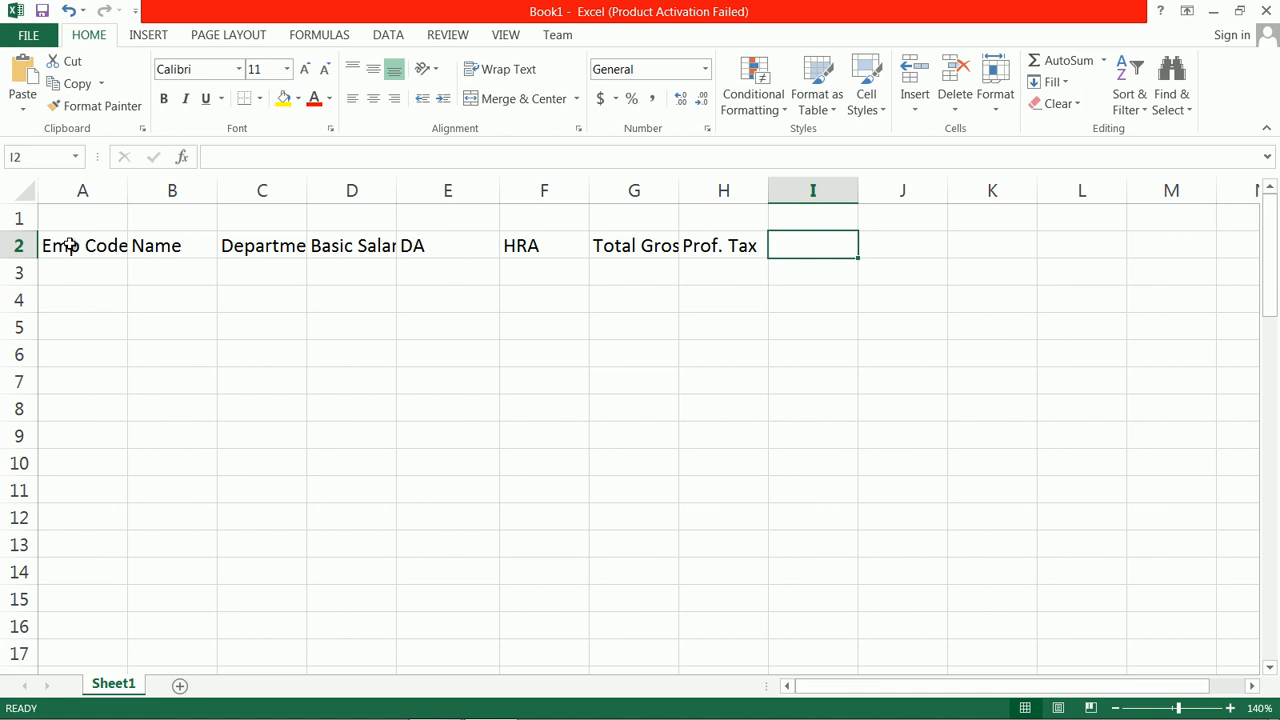
{"action": "type", "text": "NetPa"}
{"action": "key", "text": "BackSpace"}
{"action": "key", "text": "BackSpace"}
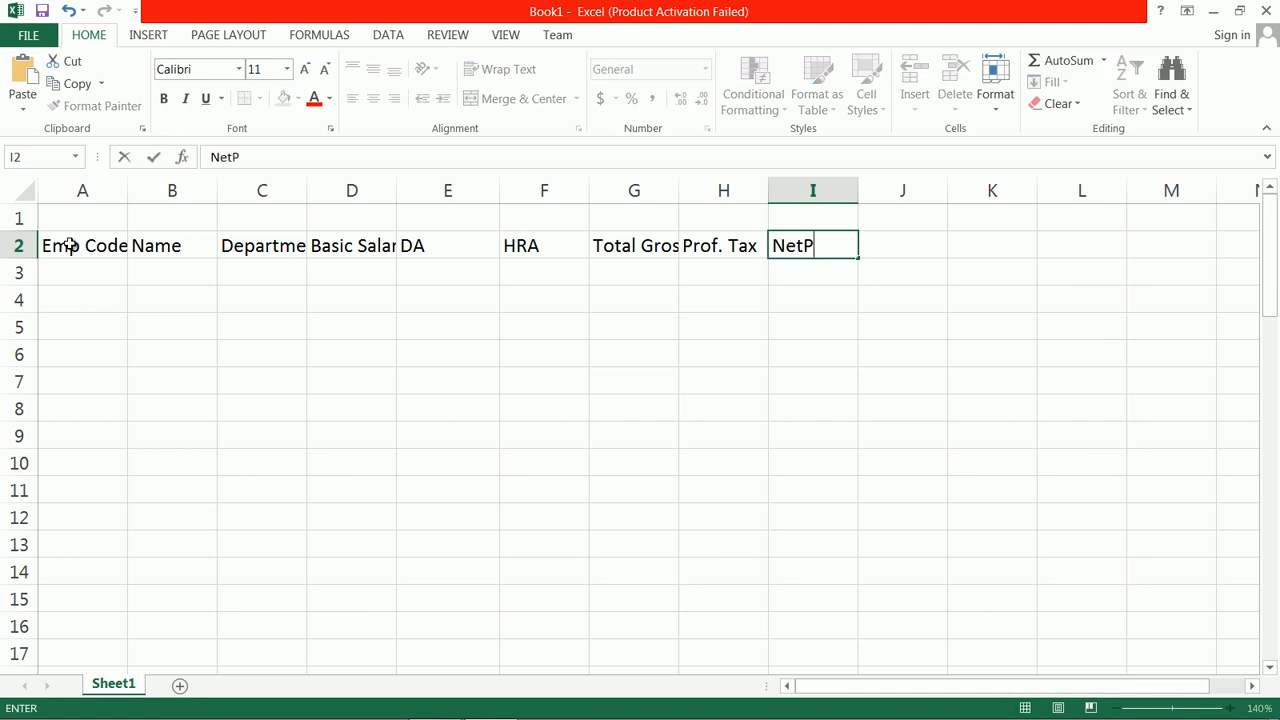
{"action": "type", "text": "Salary"}
Step: Widen columns A, C, D, G and H so that their row 2 headers fit
{"action": "left_click", "coordinate": [121, 191]}
{"action": "left_click_drag", "start_coordinate": [127, 192], "coordinate": [143, 192]}
{"action": "left_click_drag", "start_coordinate": [325, 193], "coordinate": [355, 192]}
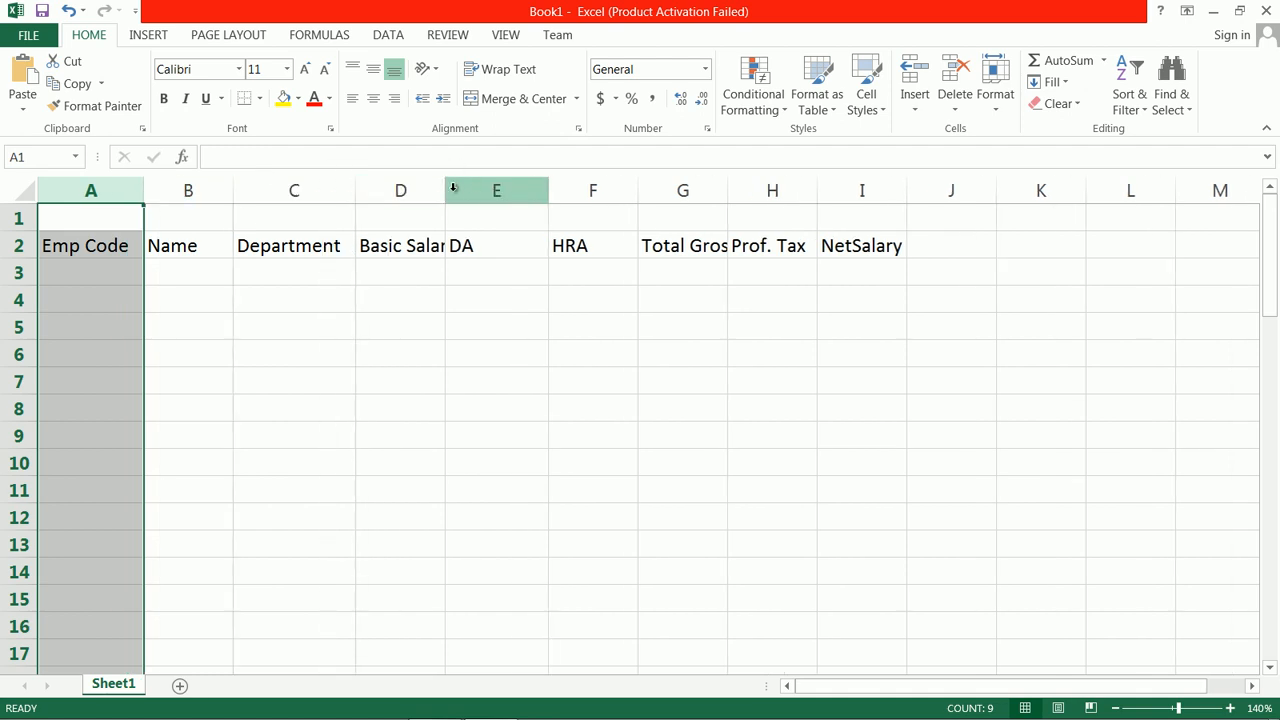
{"action": "left_click_drag", "start_coordinate": [445, 191], "coordinate": [478, 191]}
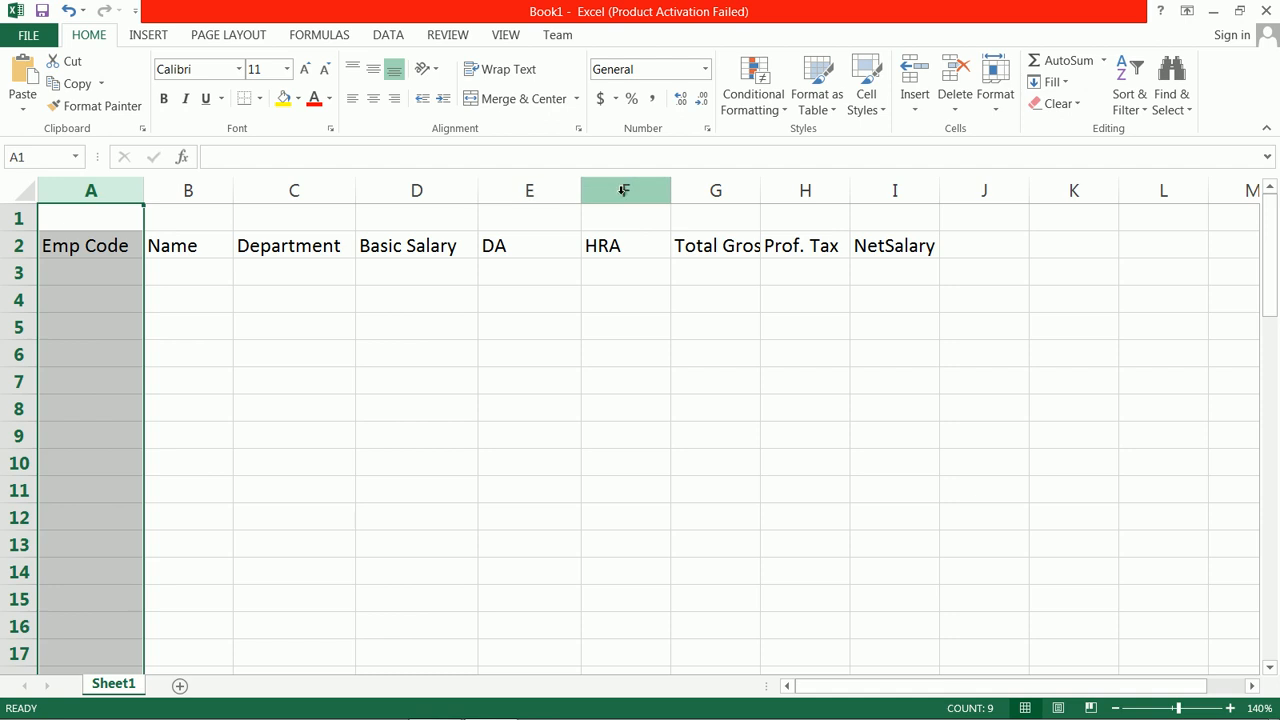
{"action": "left_click_drag", "start_coordinate": [761, 191], "coordinate": [796, 190]}
{"action": "left_click_drag", "start_coordinate": [883, 193], "coordinate": [911, 190]}
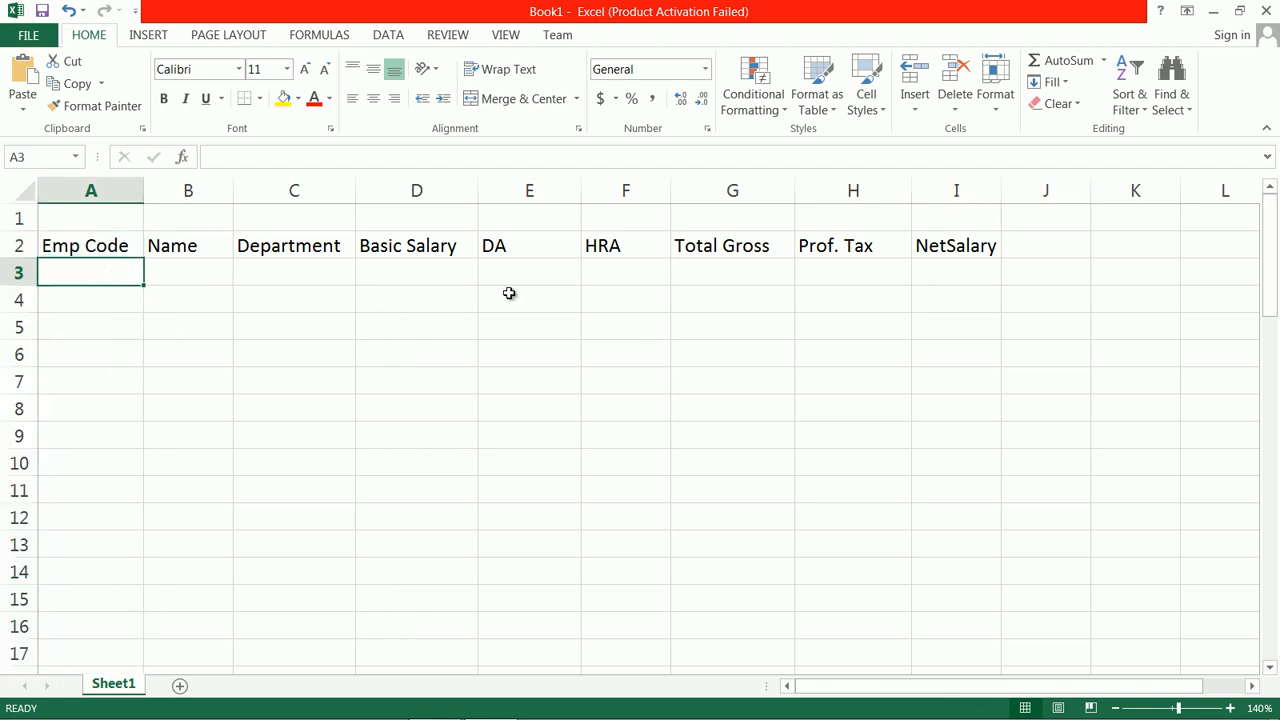
Step: Enter employee code 101 in A3 and fill the series down to 110 in A12
{"action": "type", "text": "101"}
{"action": "key", "text": "Return"}
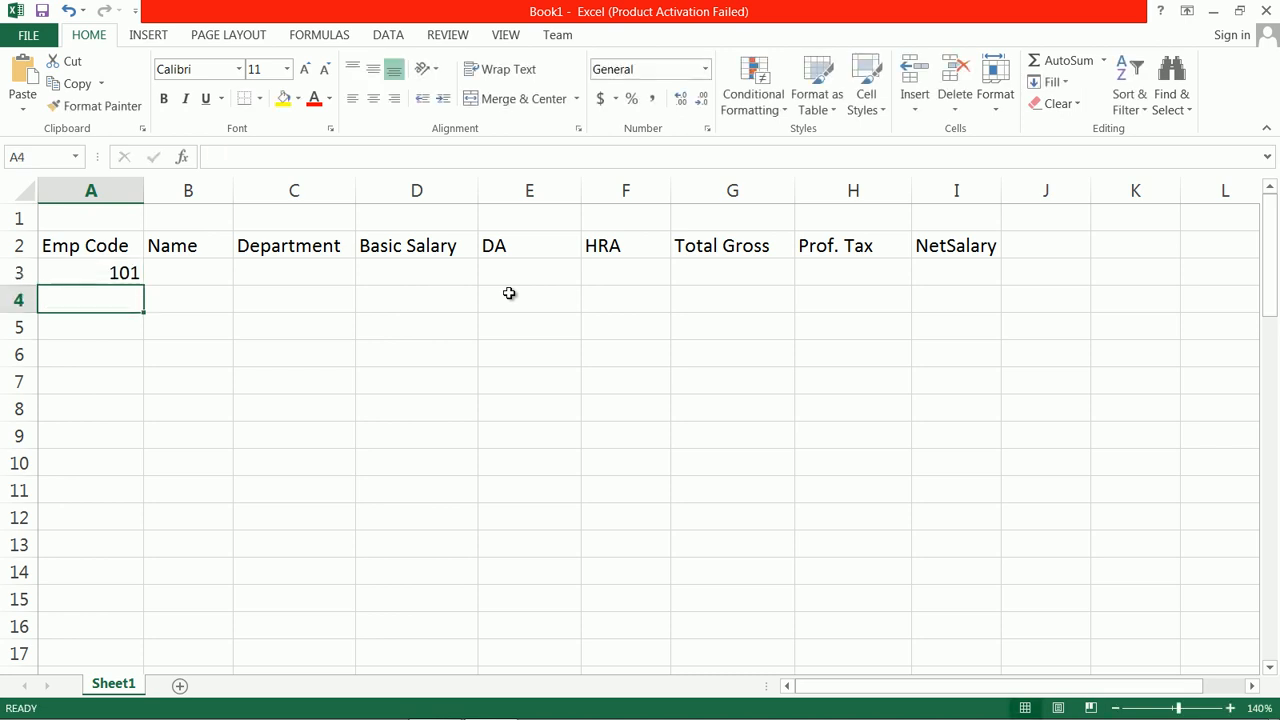
{"action": "left_click", "coordinate": [128, 277]}
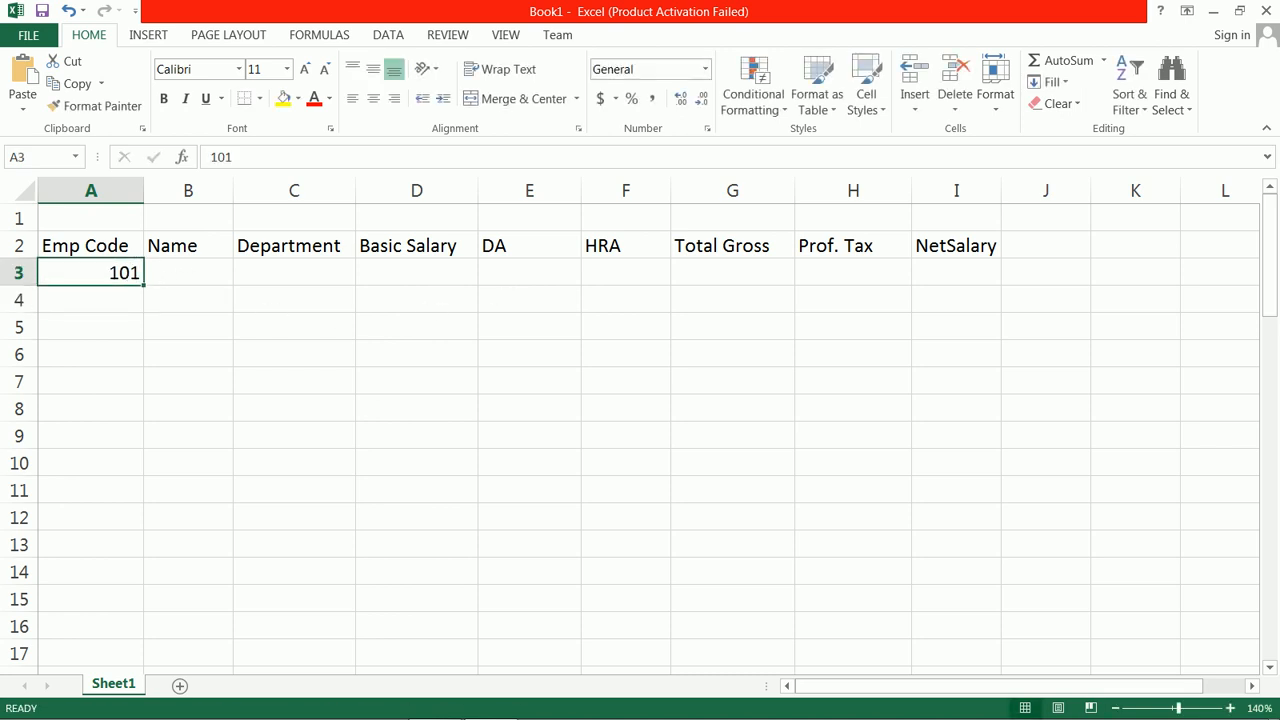
{"action": "mouse_move", "coordinate": [1068, 714]}
{"action": "left_click_drag", "start_coordinate": [147, 287], "coordinate": [150, 521]}
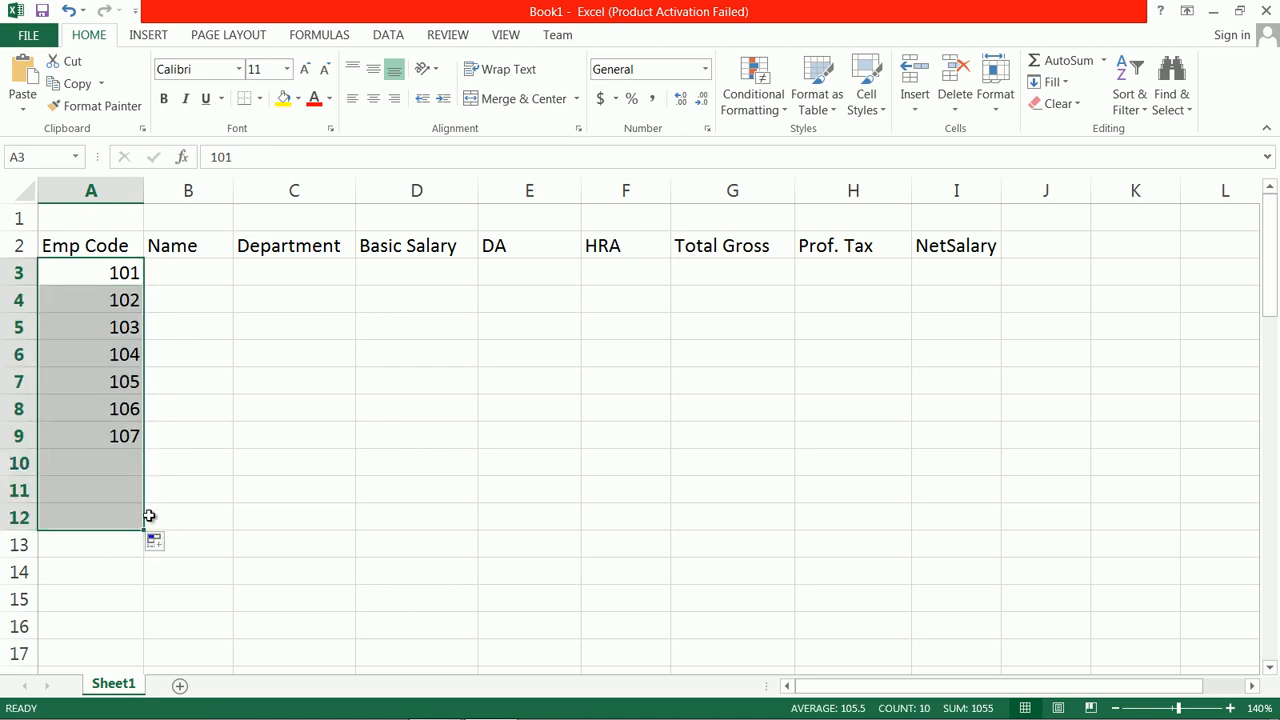
Step: Enter the names of employees 101 to 103 in B3 through B5
{"action": "left_click", "coordinate": [189, 272]}
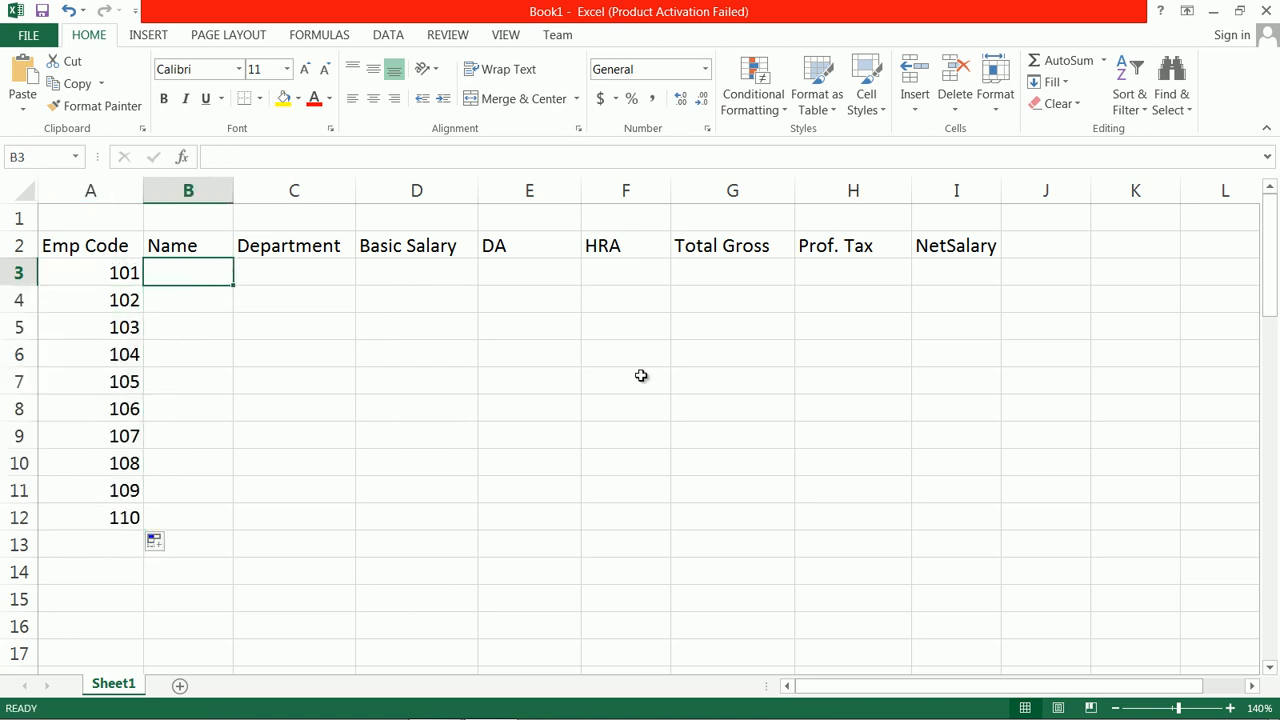
{"action": "type", "text": "Simmy"}
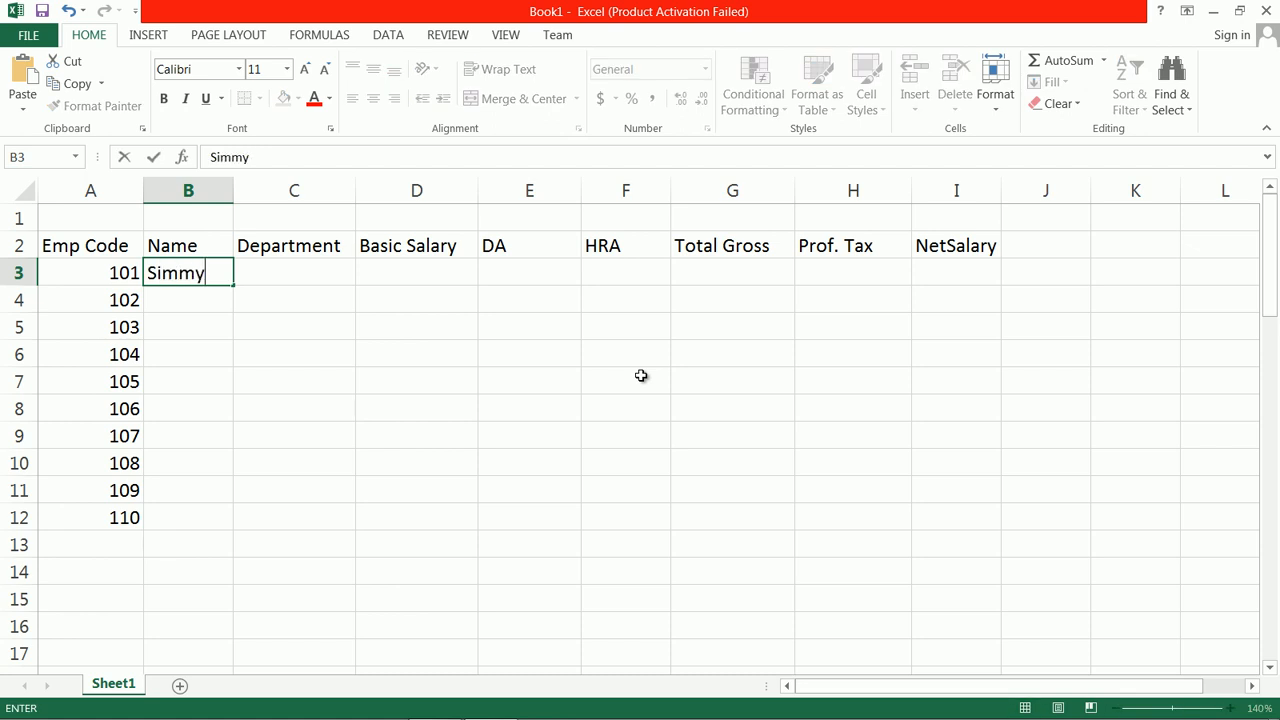
{"action": "key", "text": "Return"}
{"action": "type", "text": "Ji"}
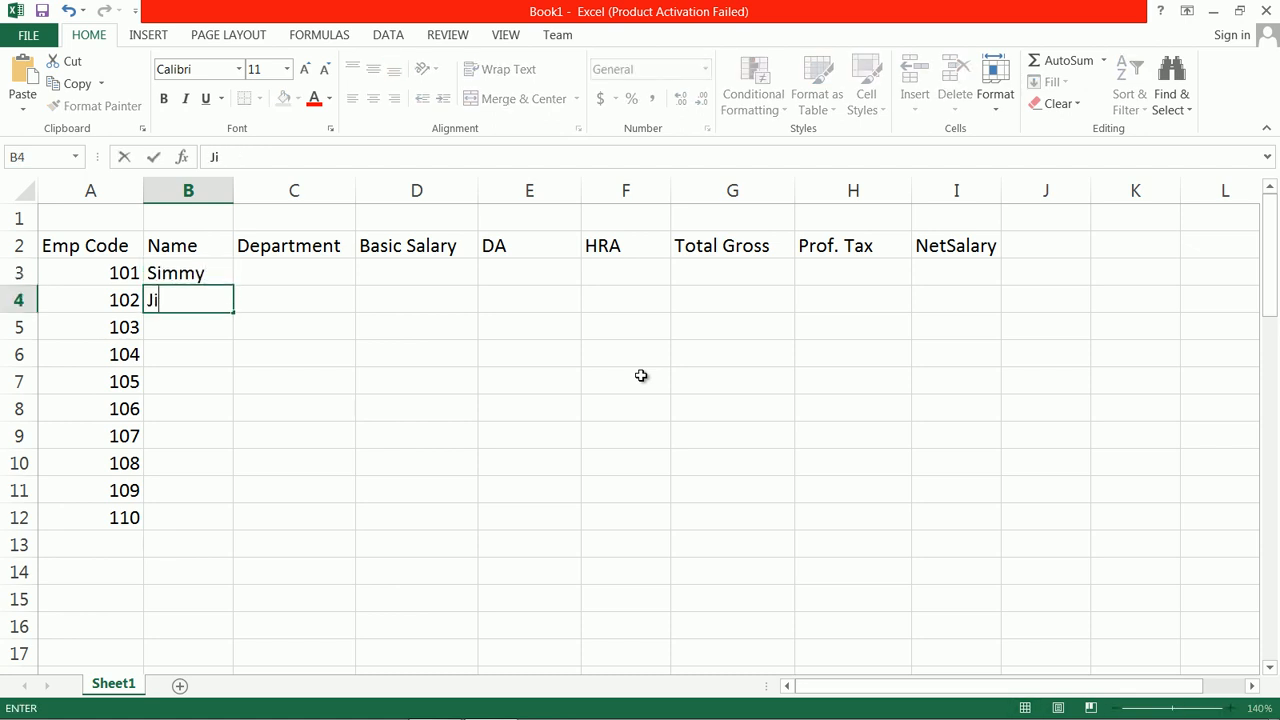
{"action": "type", "text": "mmy"}
{"action": "key", "text": "Return"}
{"action": "type", "text": "Toni"}
{"action": "key", "text": "ctrl+Return"}
{"action": "key", "text": "Return"}
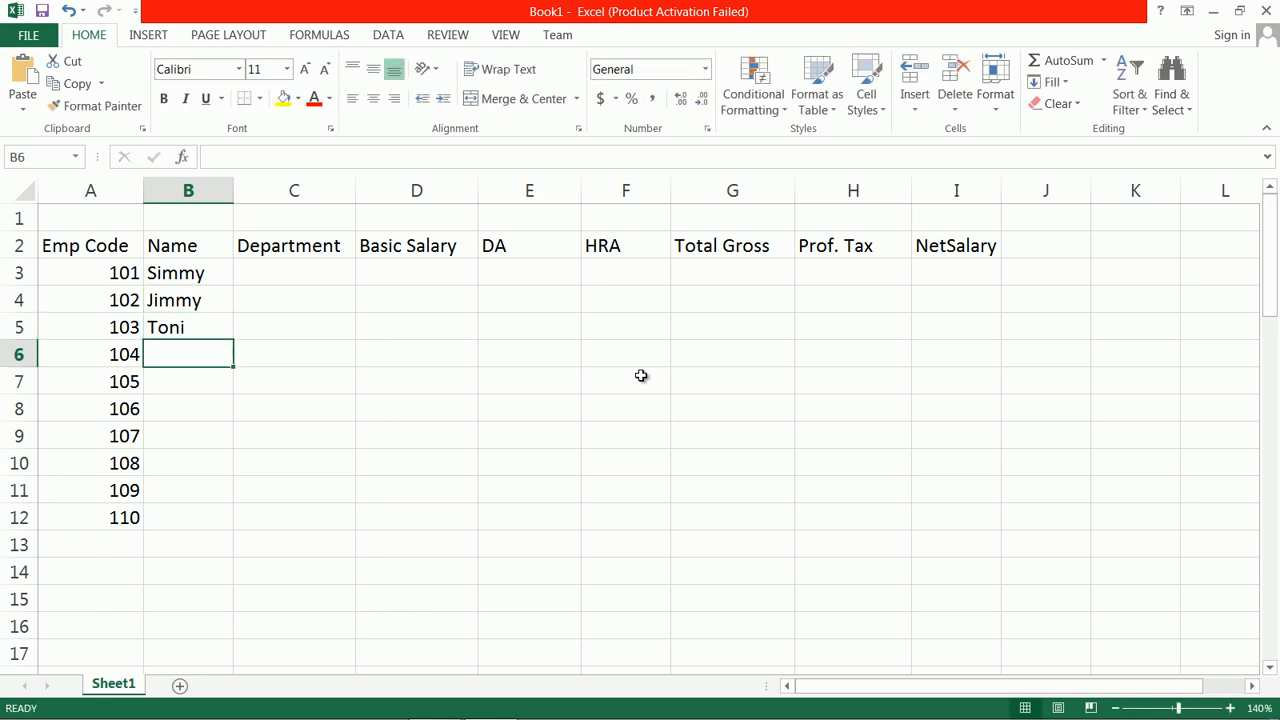
Step: Enter the names of employees 104 to 106 in B6 through B8
{"action": "type", "text": "Romi"}
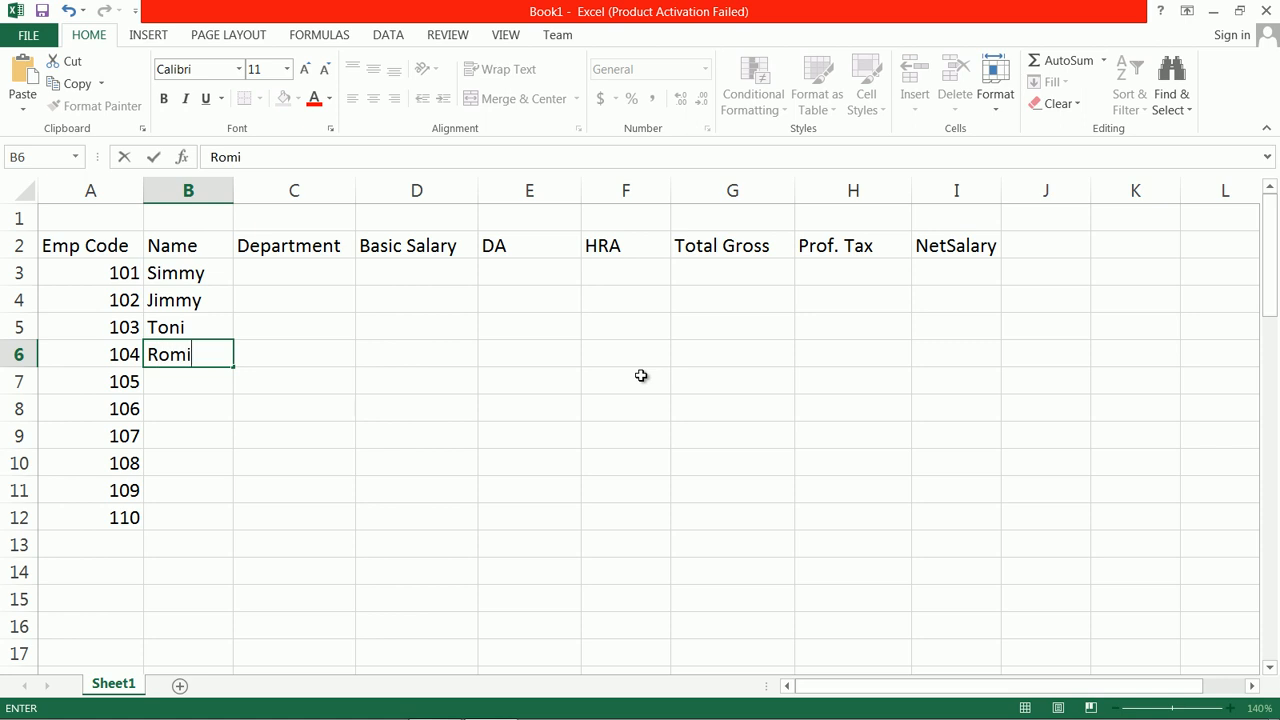
{"action": "key", "text": "Return"}
{"action": "type", "text": "Riya"}
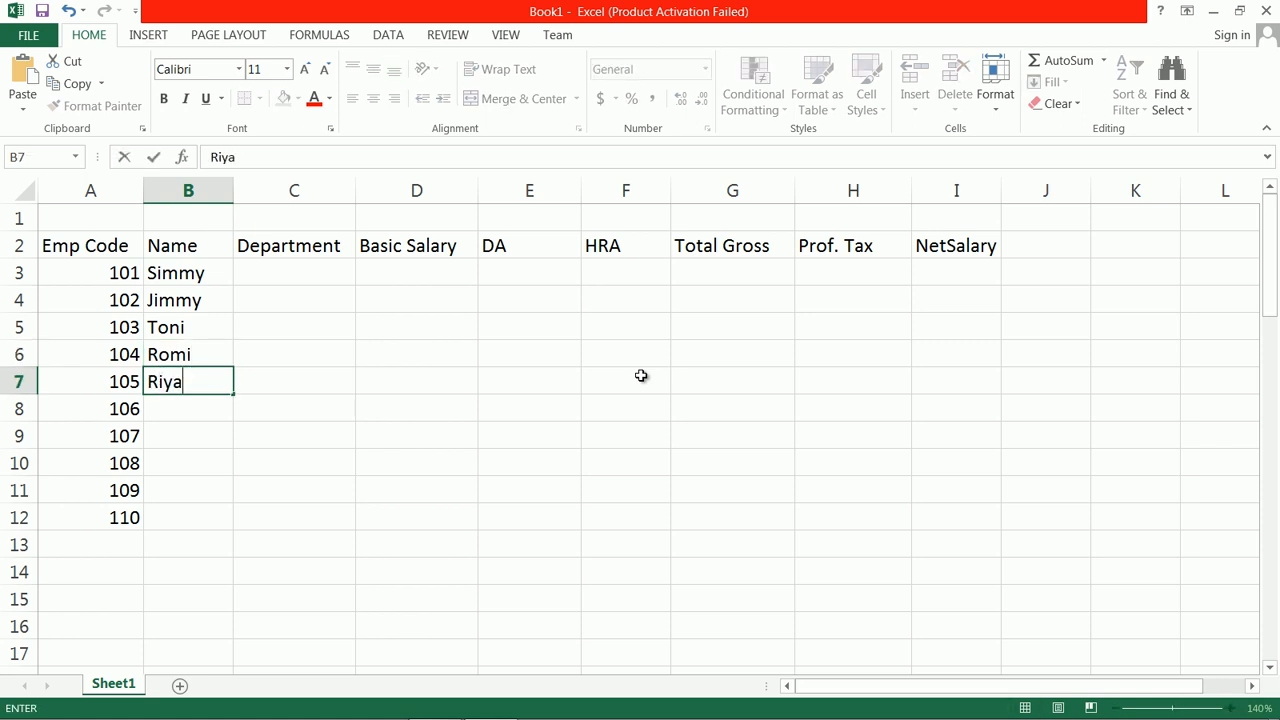
{"action": "key", "text": "Return"}
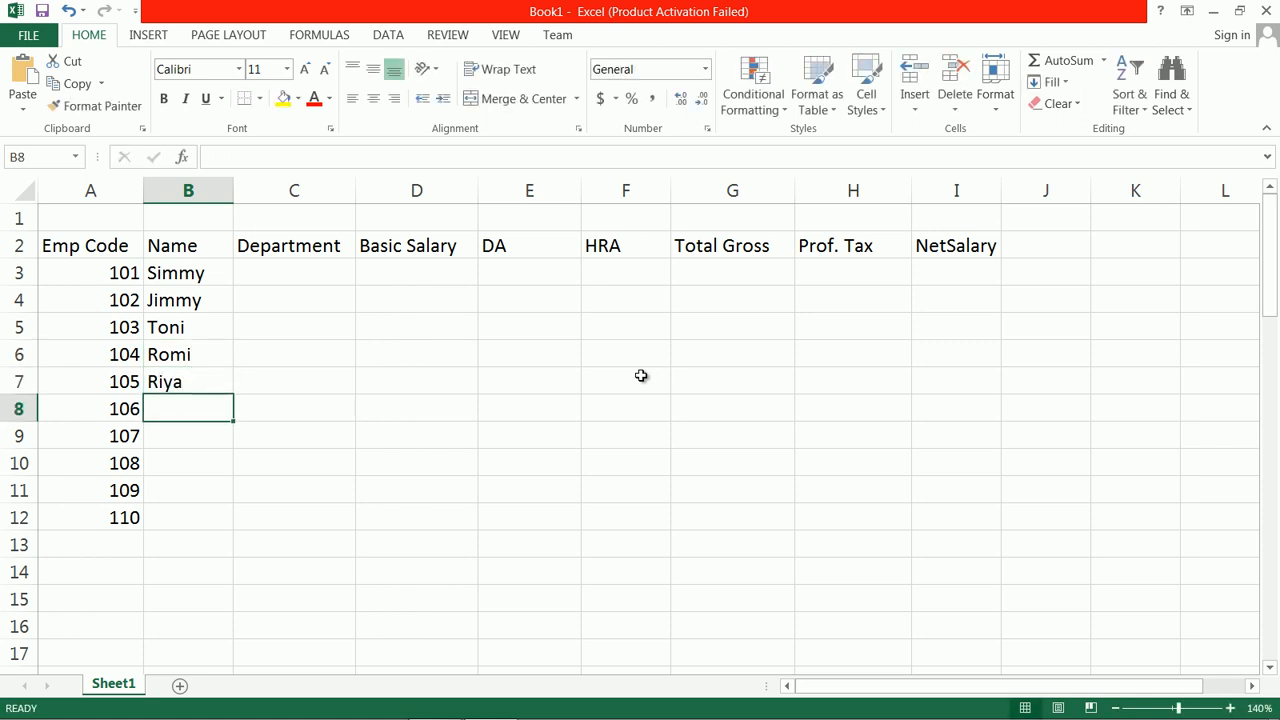
{"action": "type", "text": "Neel"}
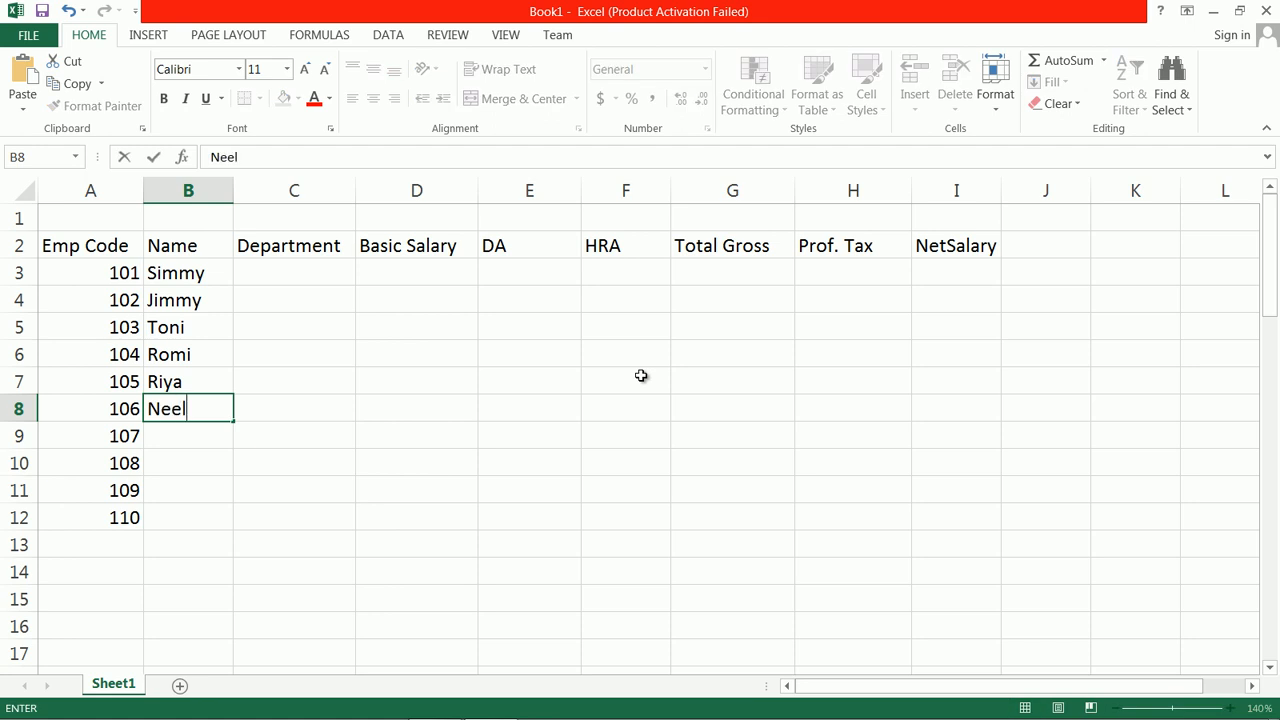
{"action": "key", "text": "Return"}
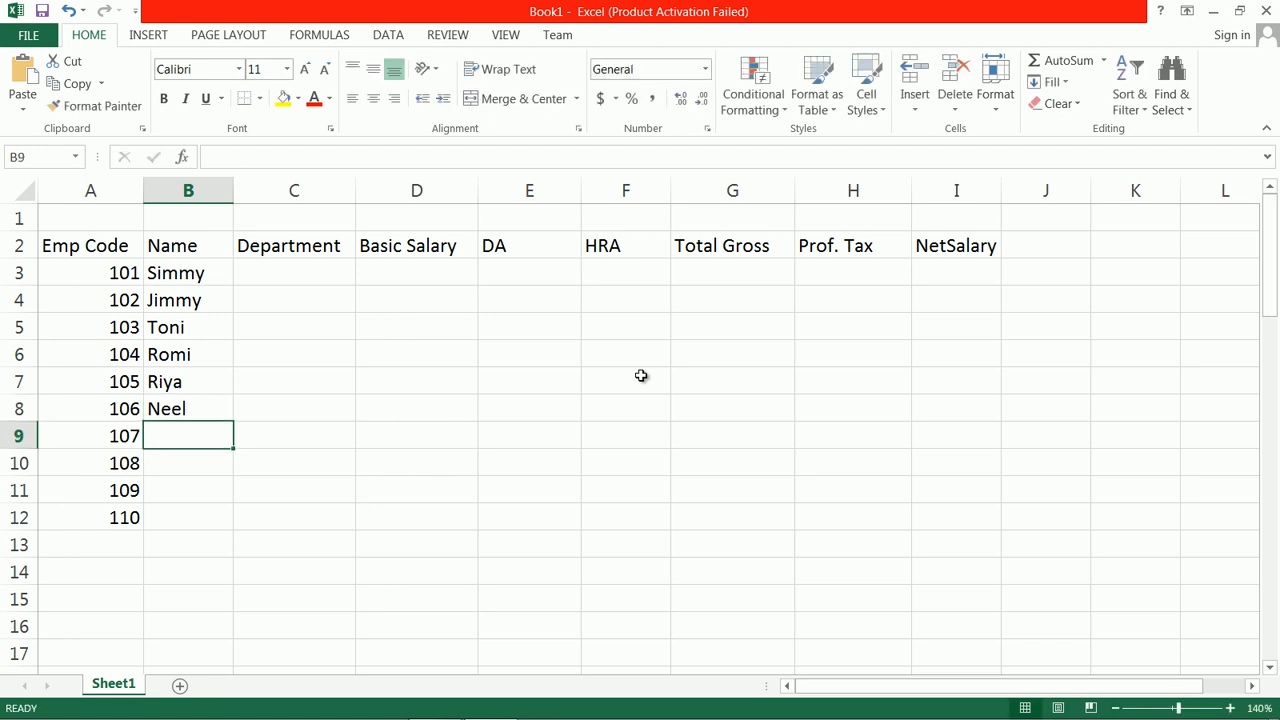
Step: Enter the names of employees 107 to 110 in B9 through B12
{"action": "type", "text": "Am"}
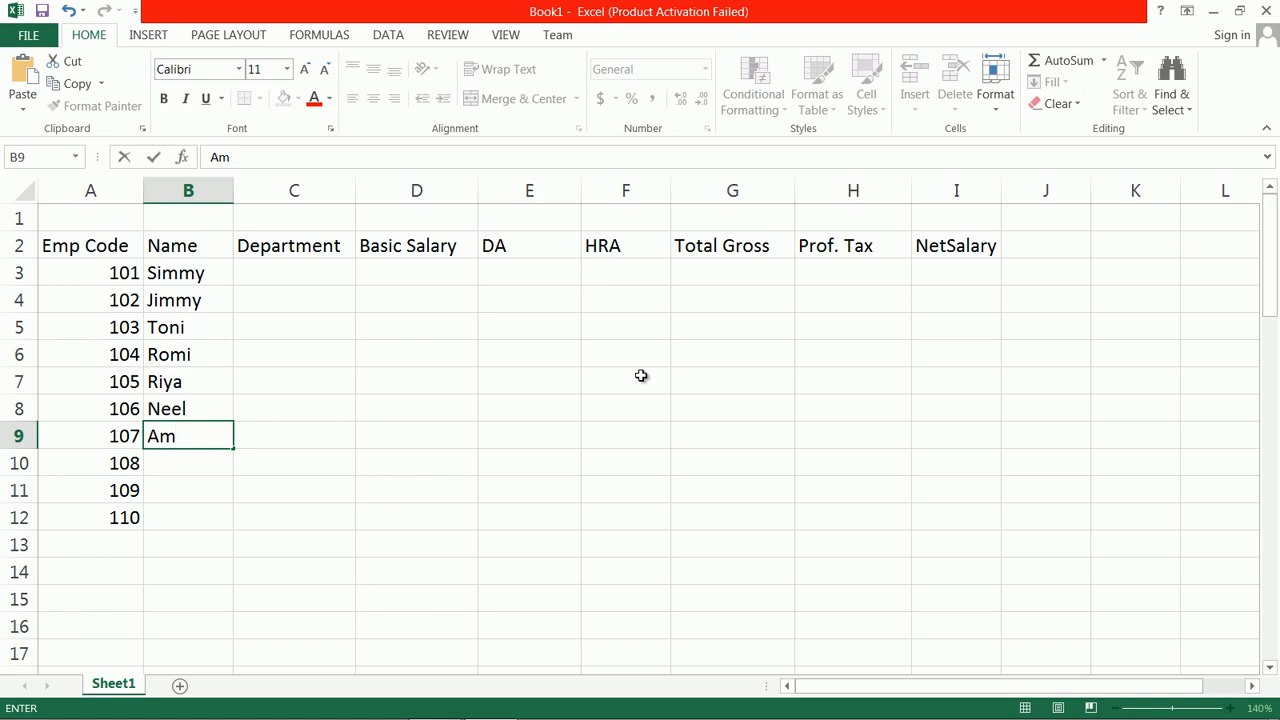
{"action": "type", "text": "ol"}
{"action": "key", "text": "Return"}
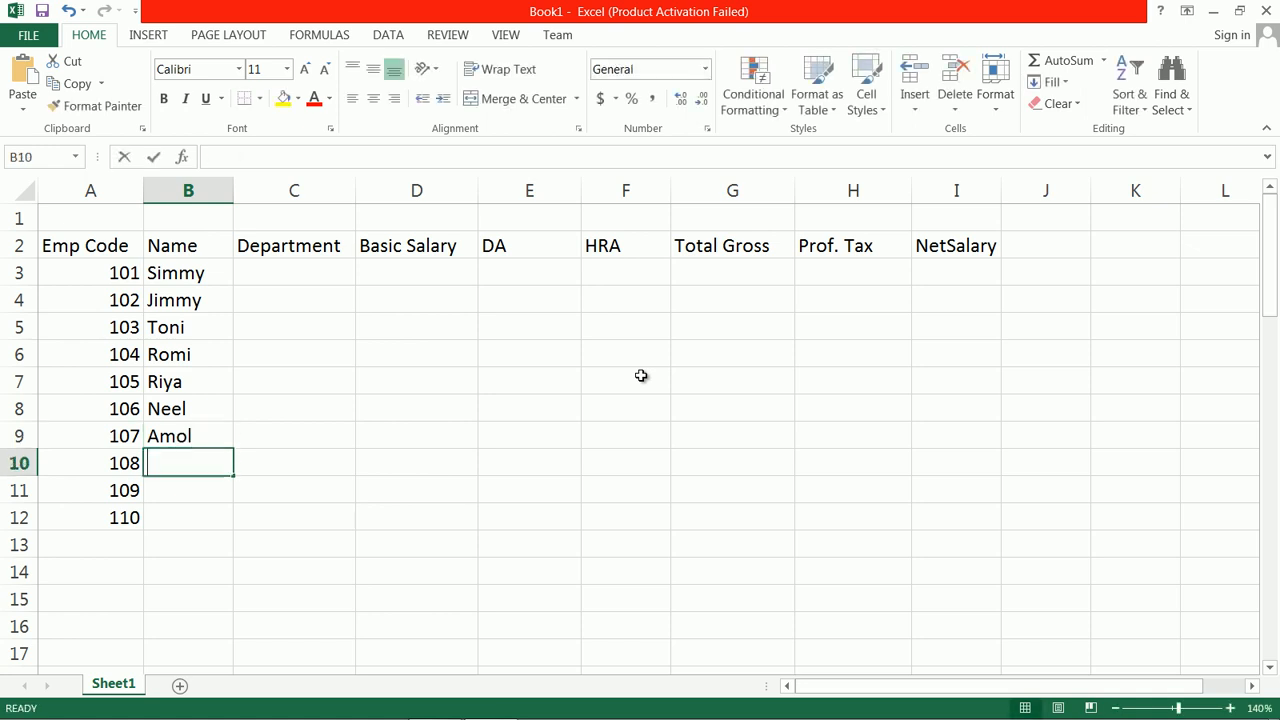
{"action": "type", "text": "Sam"}
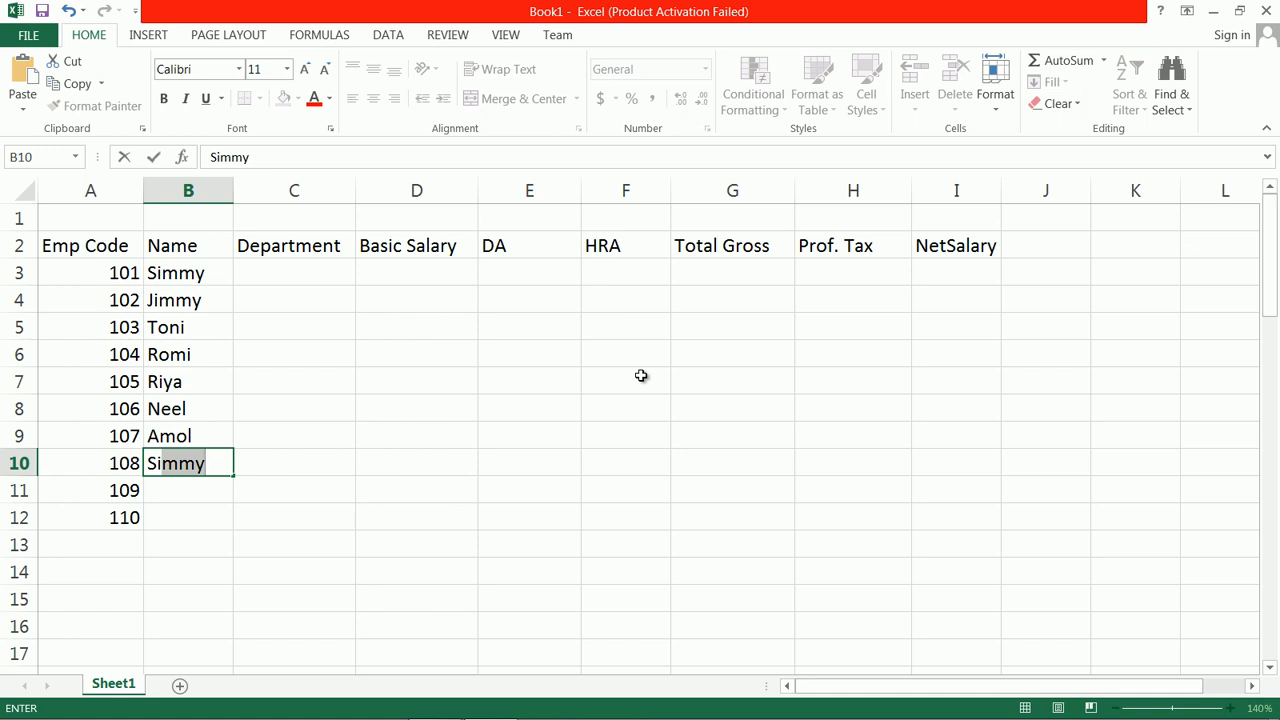
{"action": "key", "text": "BackSpace"}
{"action": "type", "text": "am"}
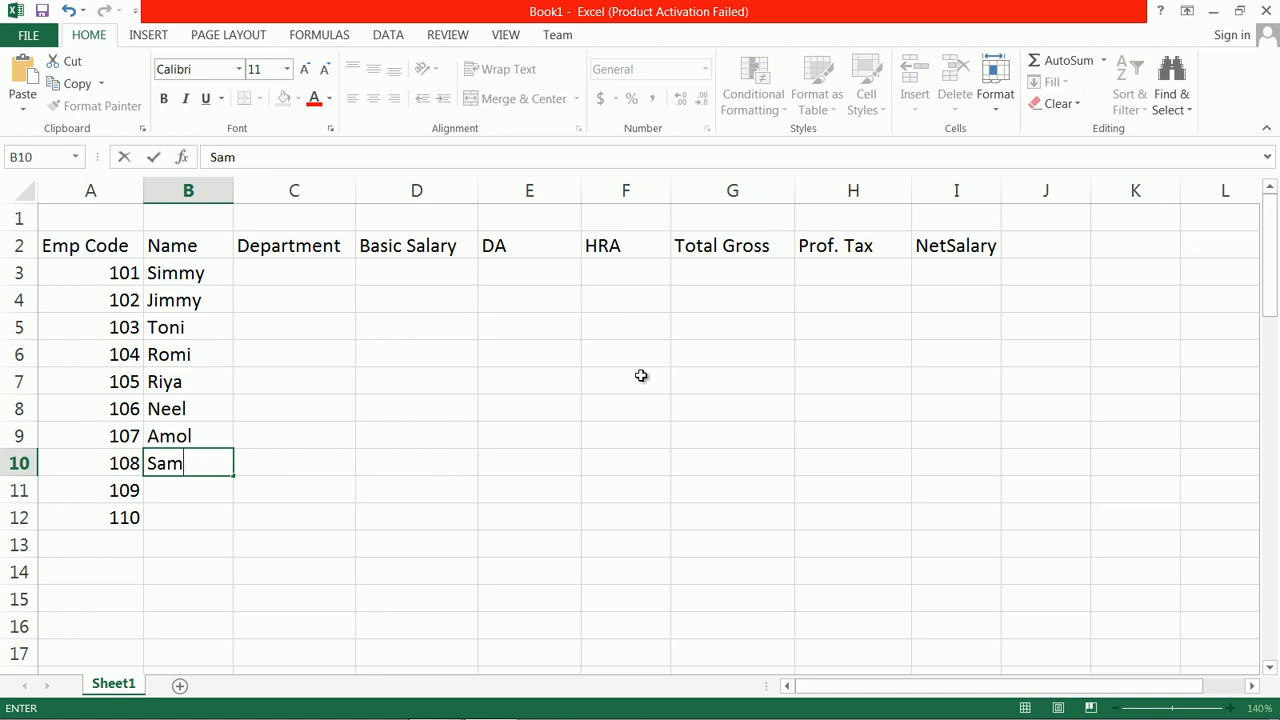
{"action": "key", "text": "Return"}
{"action": "type", "text": "Jam"}
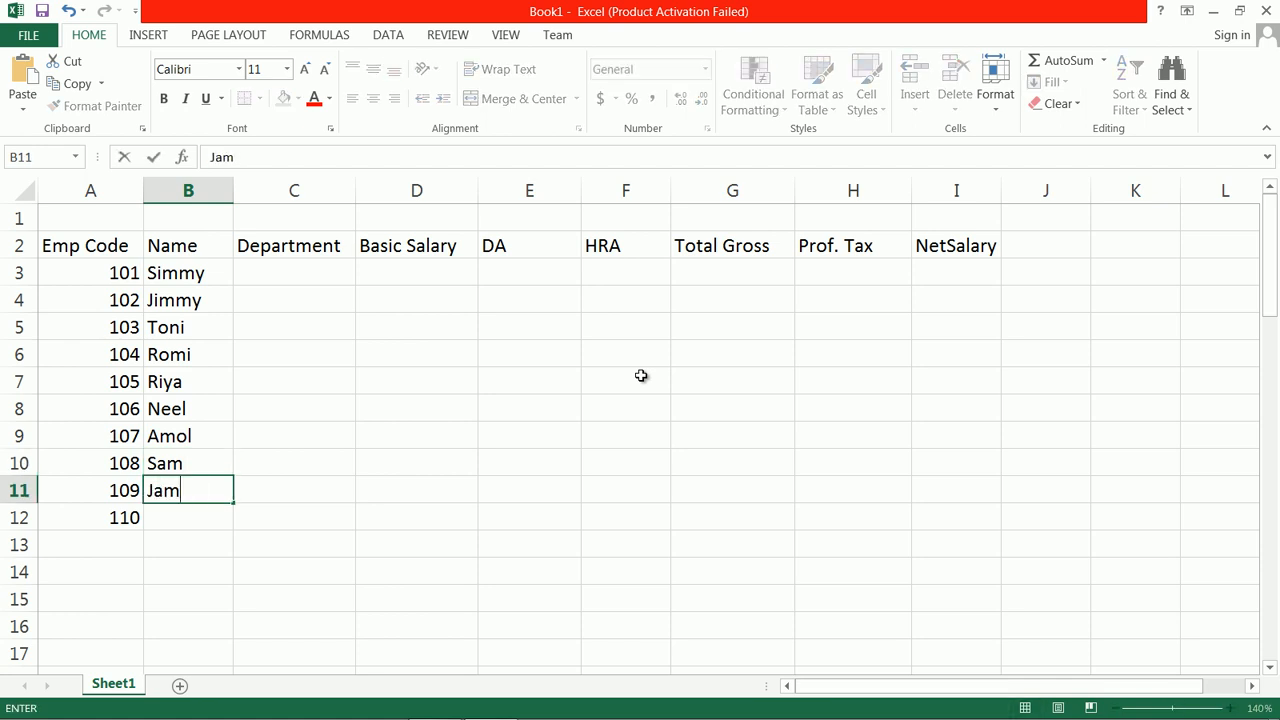
{"action": "key", "text": "Return"}
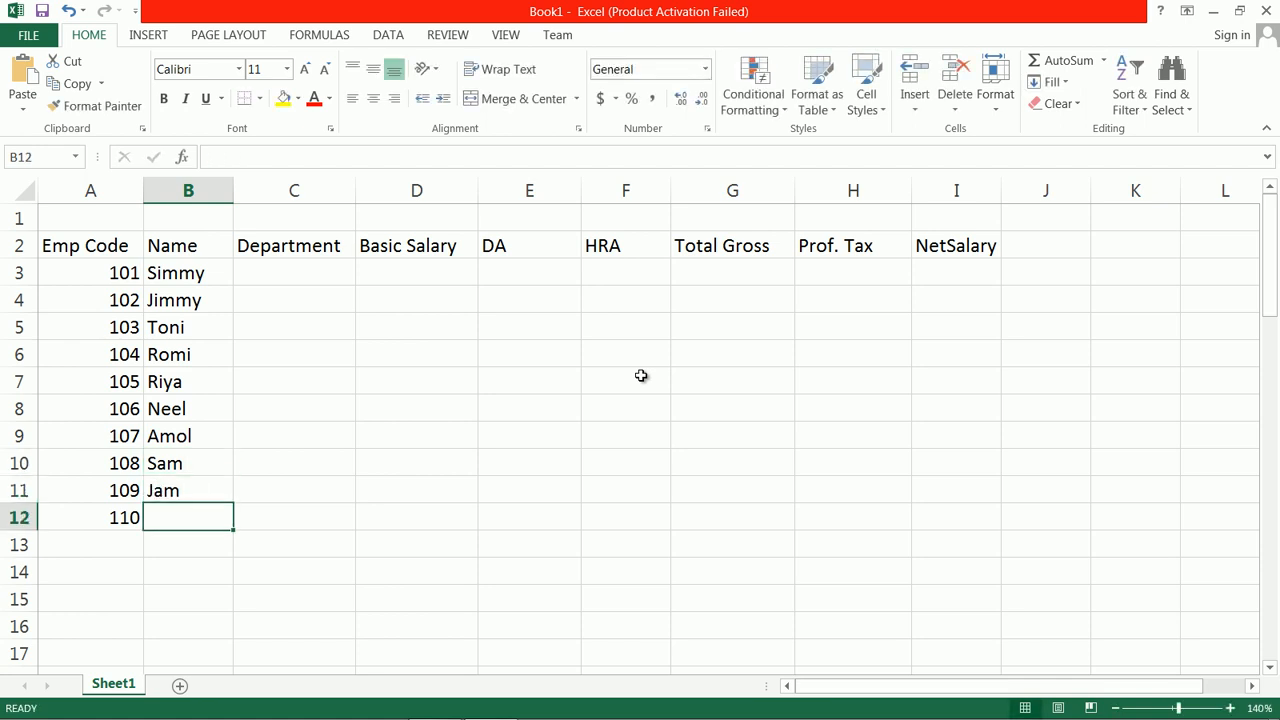
{"action": "type", "text": "Ram"}
{"action": "key", "text": "Tab"}
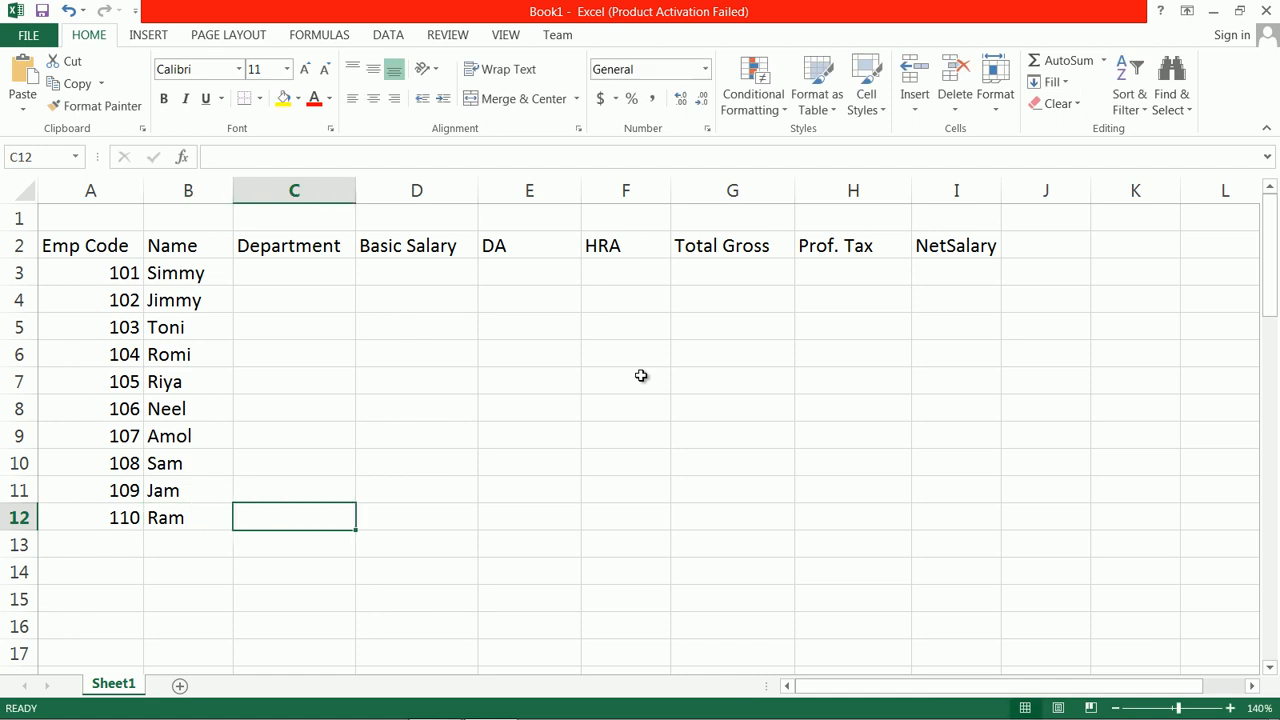
Step: Enter the departments IT, Comp, Markt and ADM in C3 through C6
{"action": "scroll", "coordinate": [500, 350], "scroll_direction": "down", "scroll_amount": 1}
{"action": "scroll", "coordinate": [363, 329], "scroll_direction": "up", "scroll_amount": 1}
{"action": "left_click", "coordinate": [295, 270]}
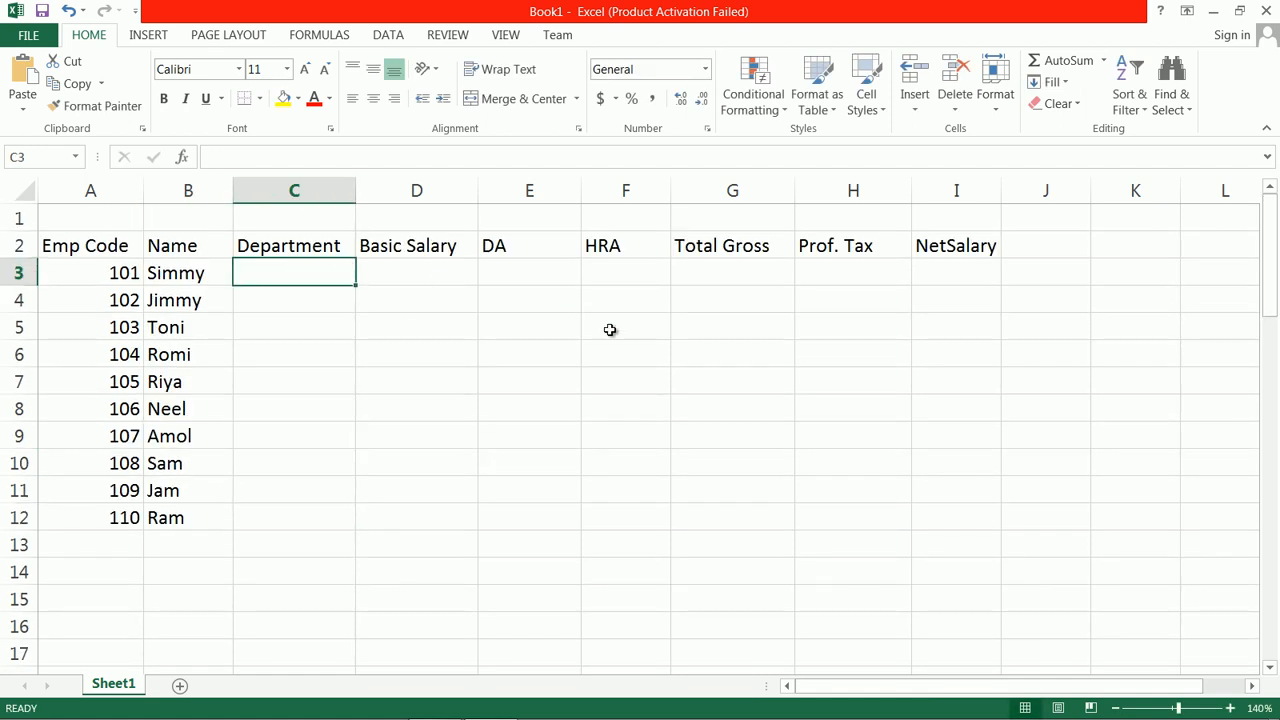
{"action": "type", "text": "IT"}
{"action": "key", "text": "Return"}
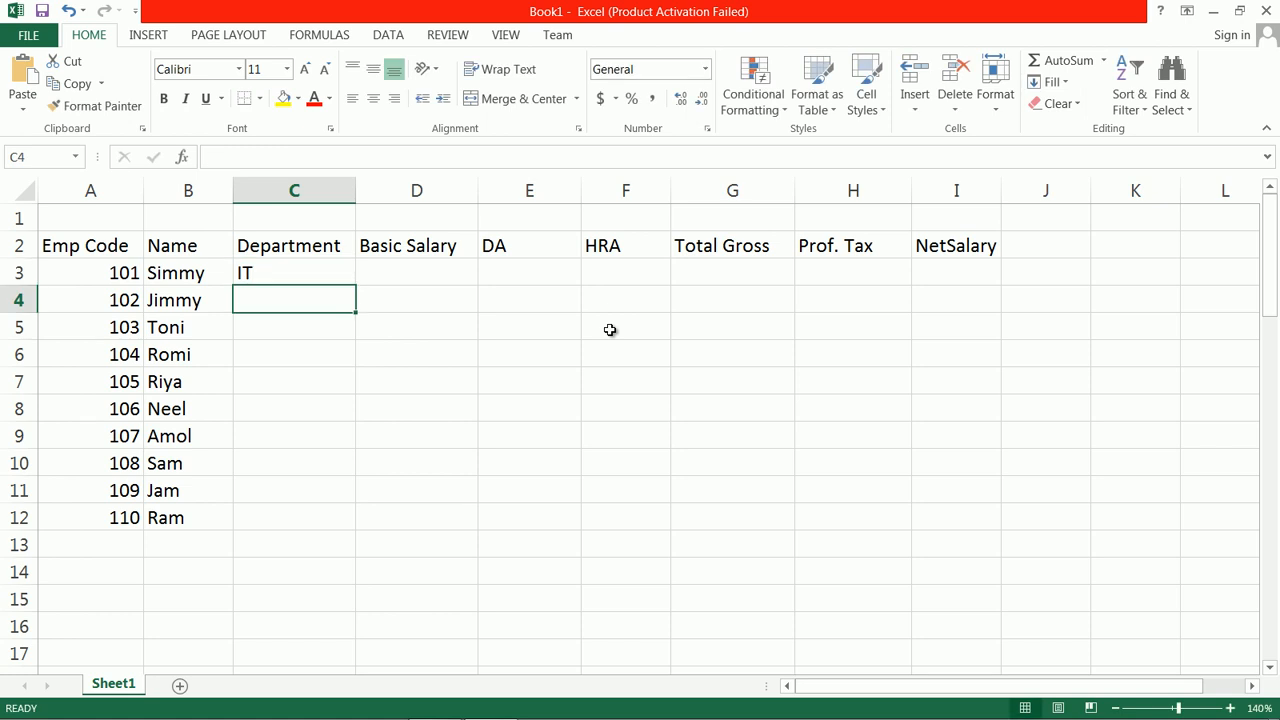
{"action": "type", "text": "Comp"}
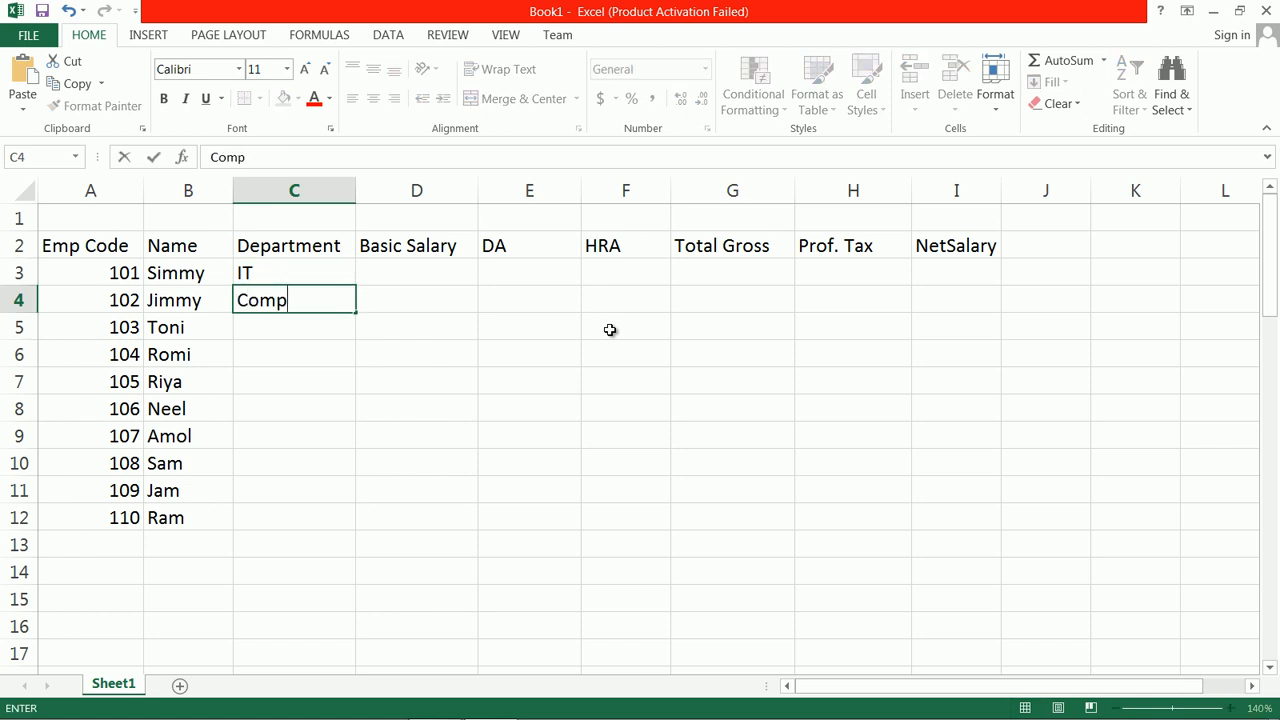
{"action": "key", "text": "Return"}
{"action": "type", "text": "Markt"}
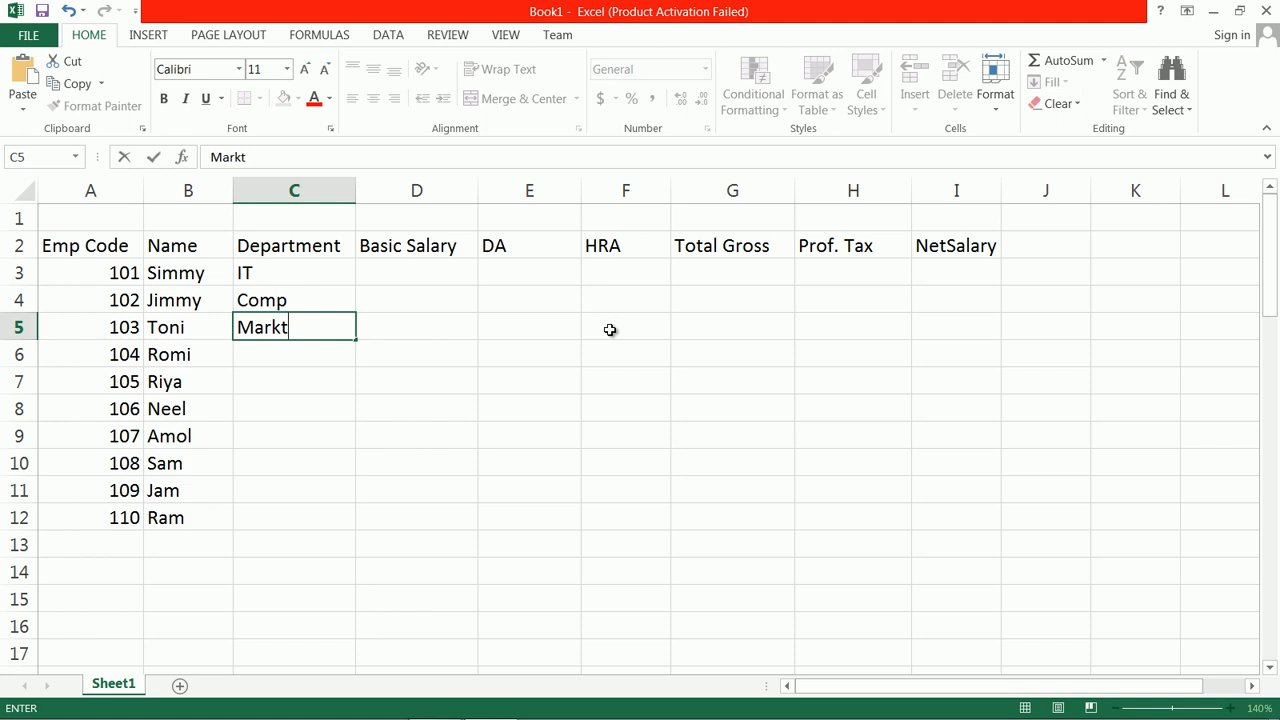
{"action": "key", "text": "Return"}
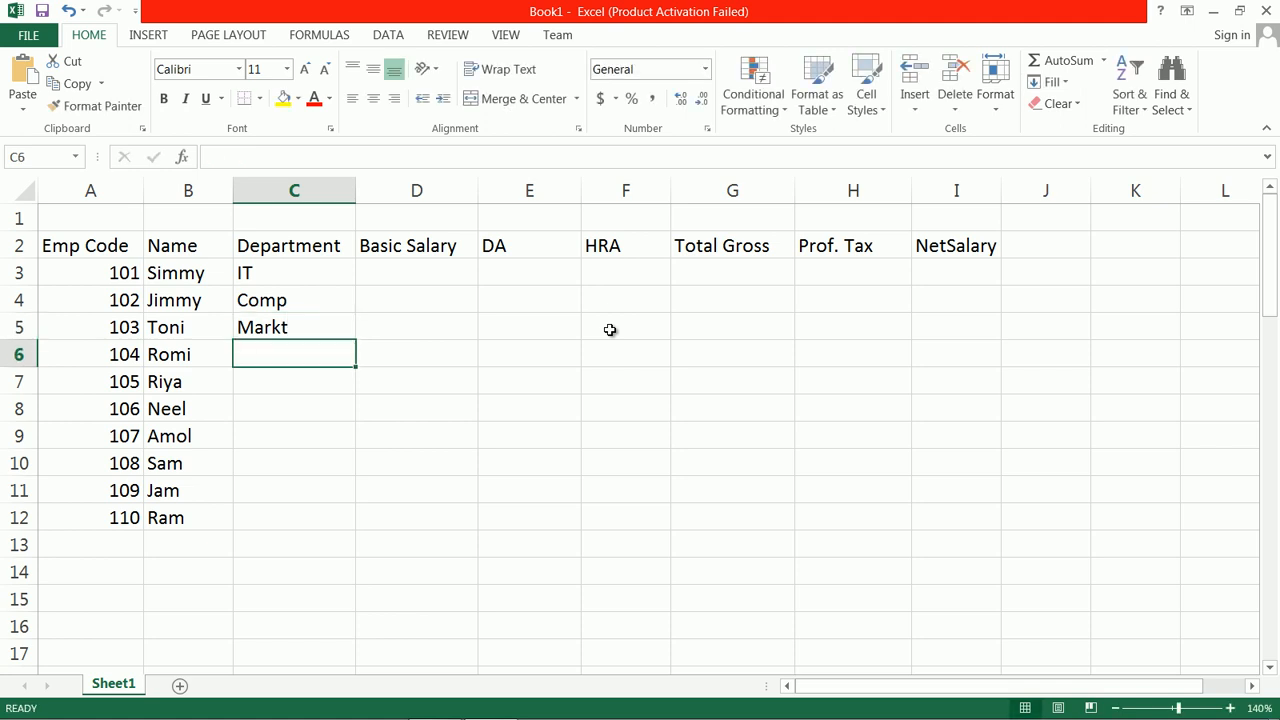
{"action": "type", "text": "ADM"}
{"action": "key", "text": "Return"}
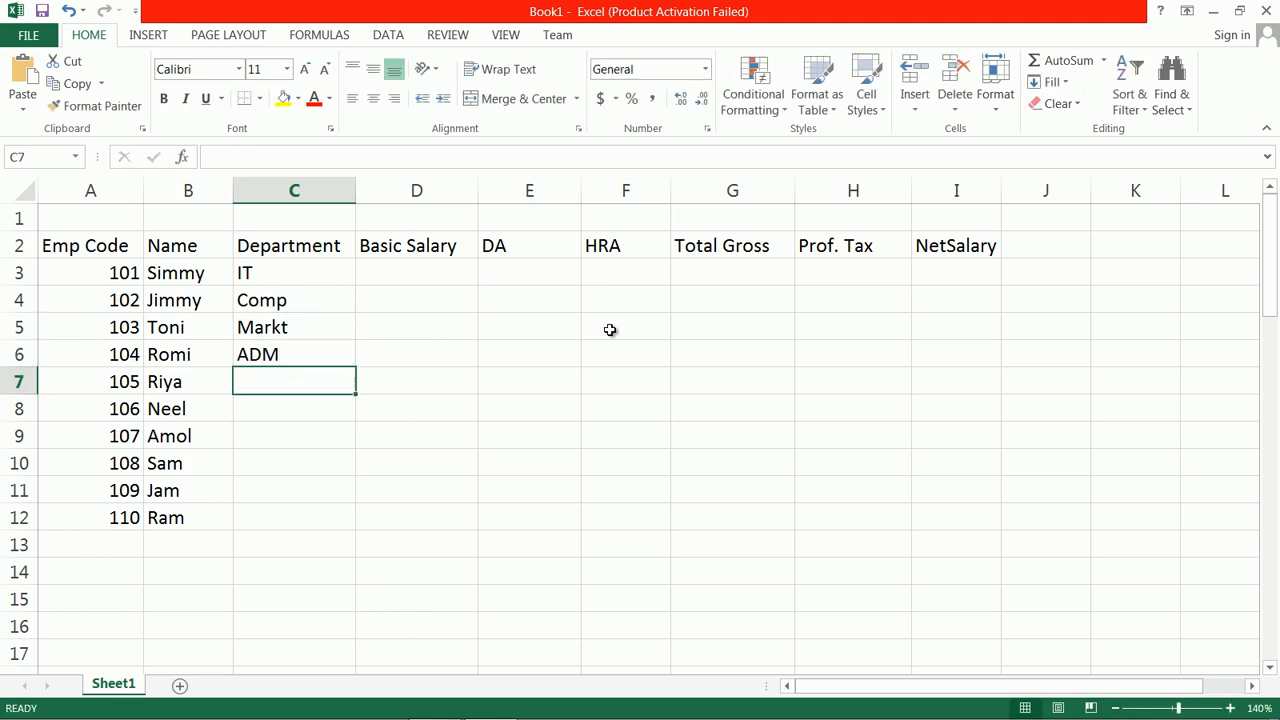
Step: Enter the departments Sales in C7 and Pur in C8
{"action": "type", "text": "it"}
{"action": "key", "text": "BackSpace"}
{"action": "key", "text": "BackSpace"}
{"action": "type", "text": "Sales"}
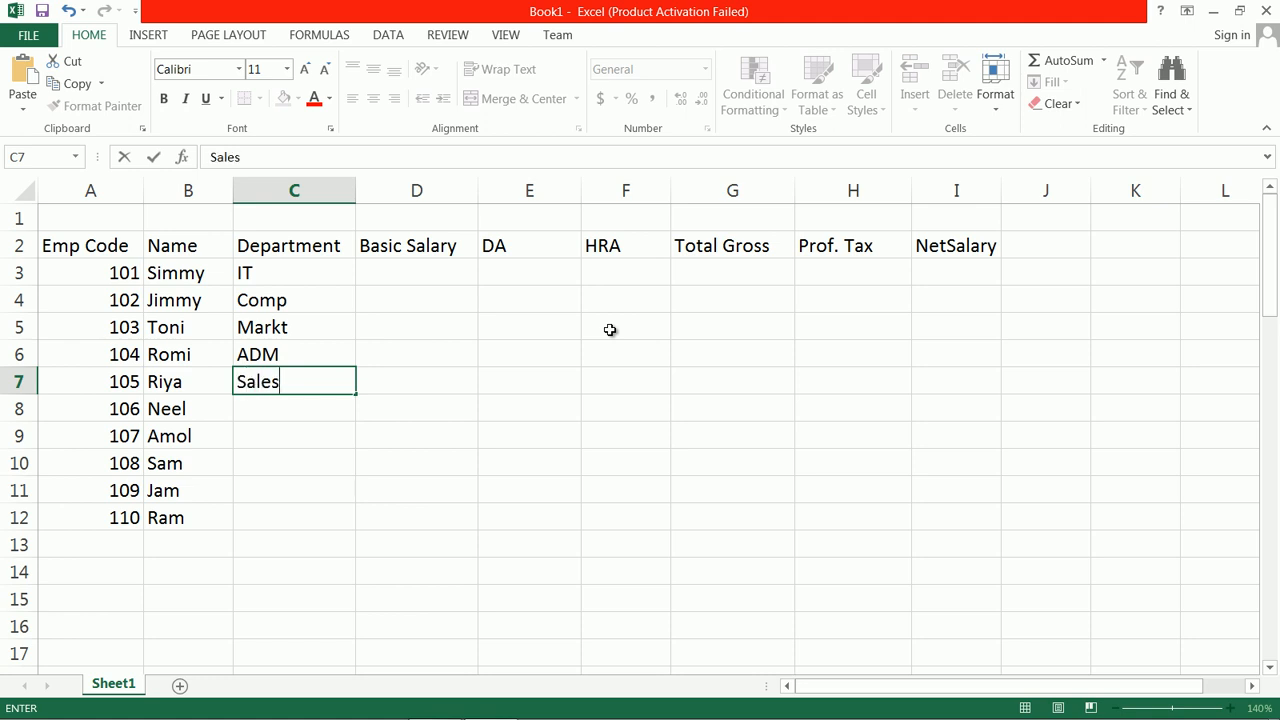
{"action": "key", "text": "Return"}
{"action": "type", "text": "PUR"}
{"action": "key", "text": "BackSpace"}
{"action": "key", "text": "BackSpace"}
{"action": "type", "text": "ur"}
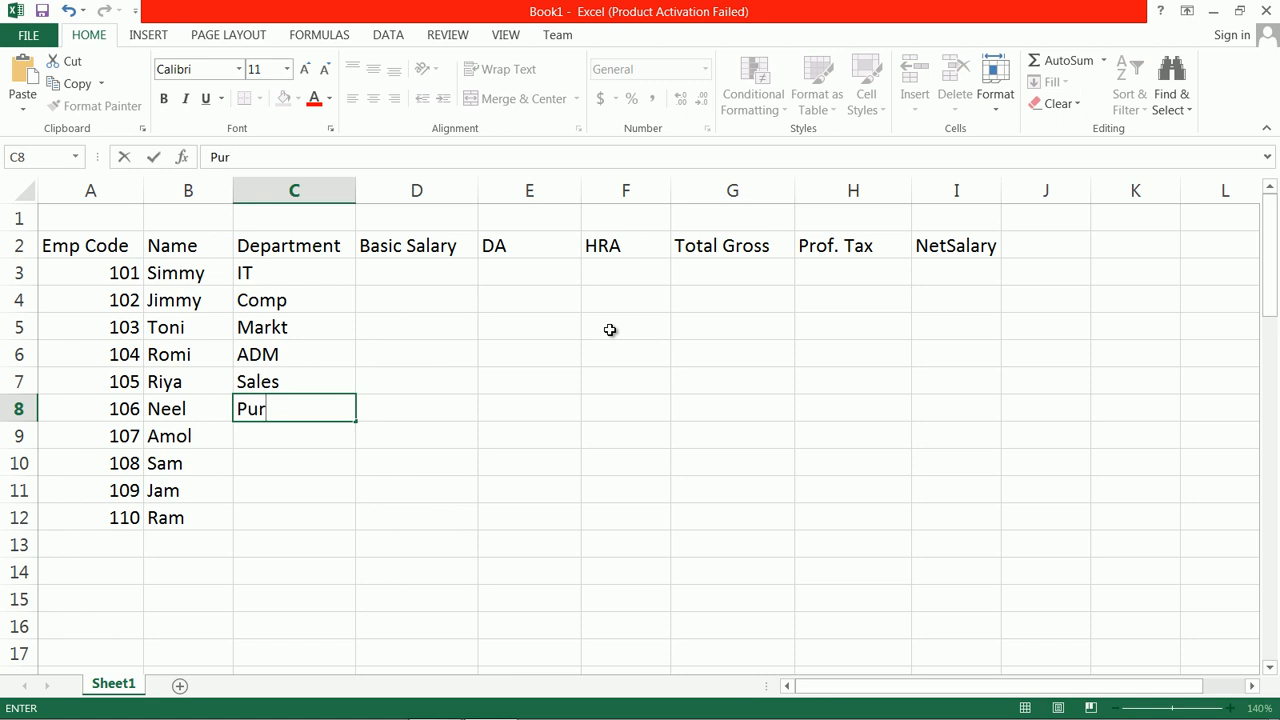
{"action": "key", "text": "Return"}
Step: Enter the departments Sales, Pur, Comp and IT in C9 through C12
{"action": "type", "text": "sales"}
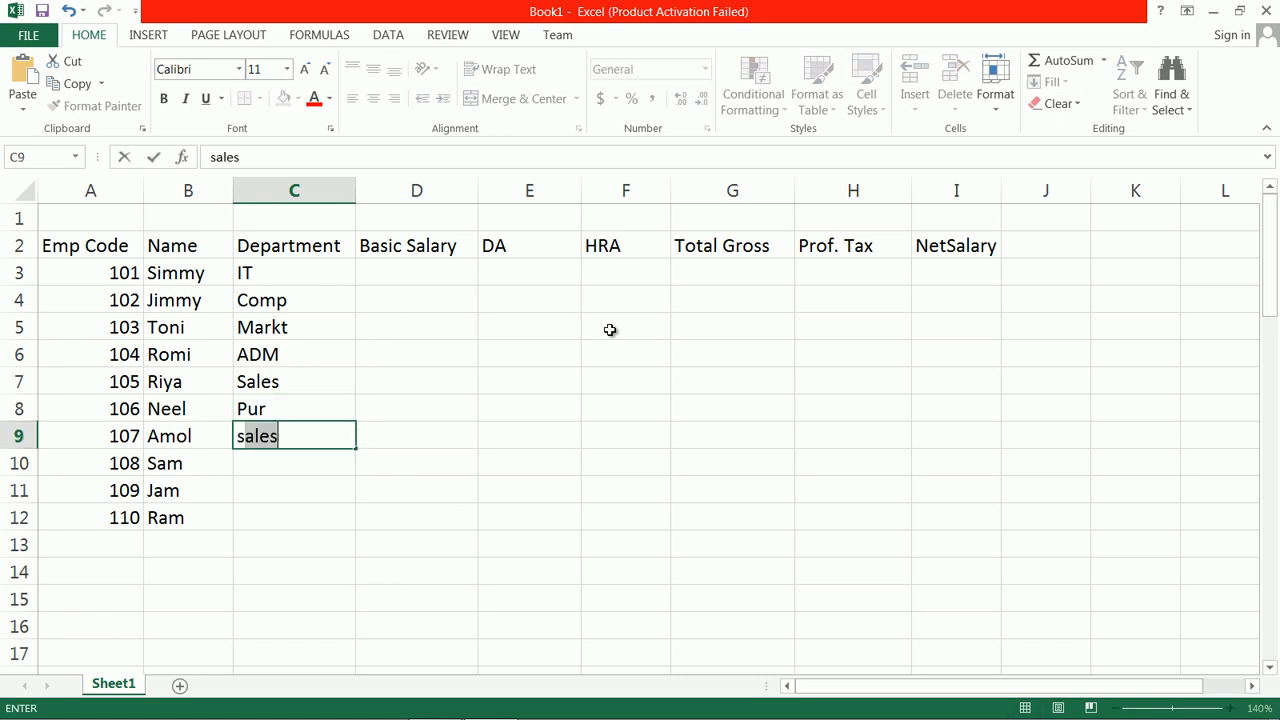
{"action": "key", "text": "Return"}
{"action": "type", "text": "pur"}
{"action": "key", "text": "Return"}
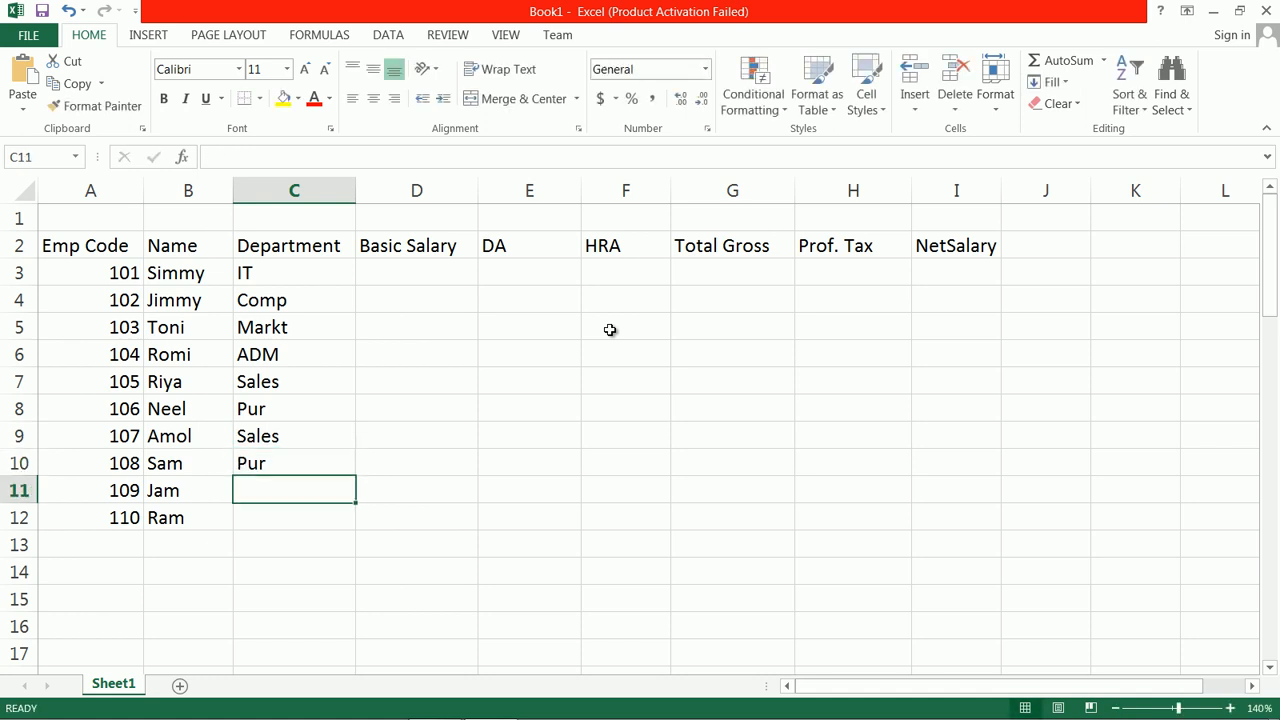
{"action": "type", "text": "comp"}
{"action": "key", "text": "Return"}
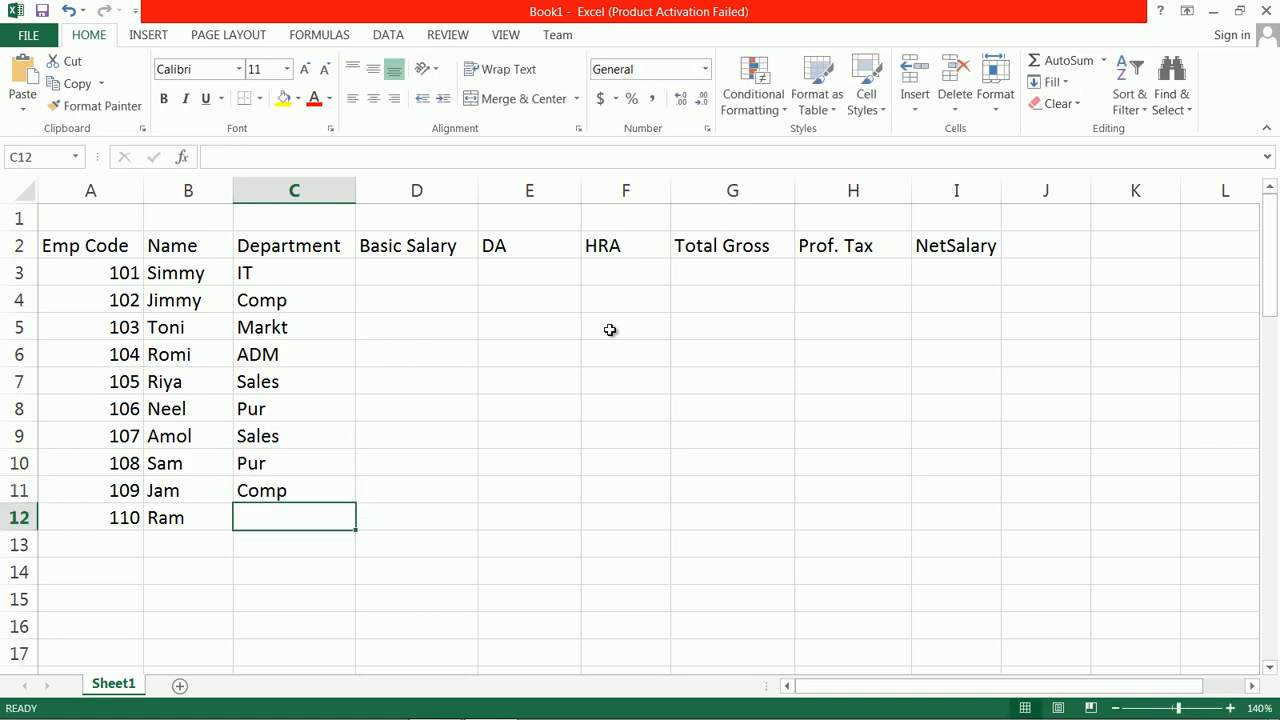
{"action": "type", "text": "i"}
{"action": "key", "text": "Return"}
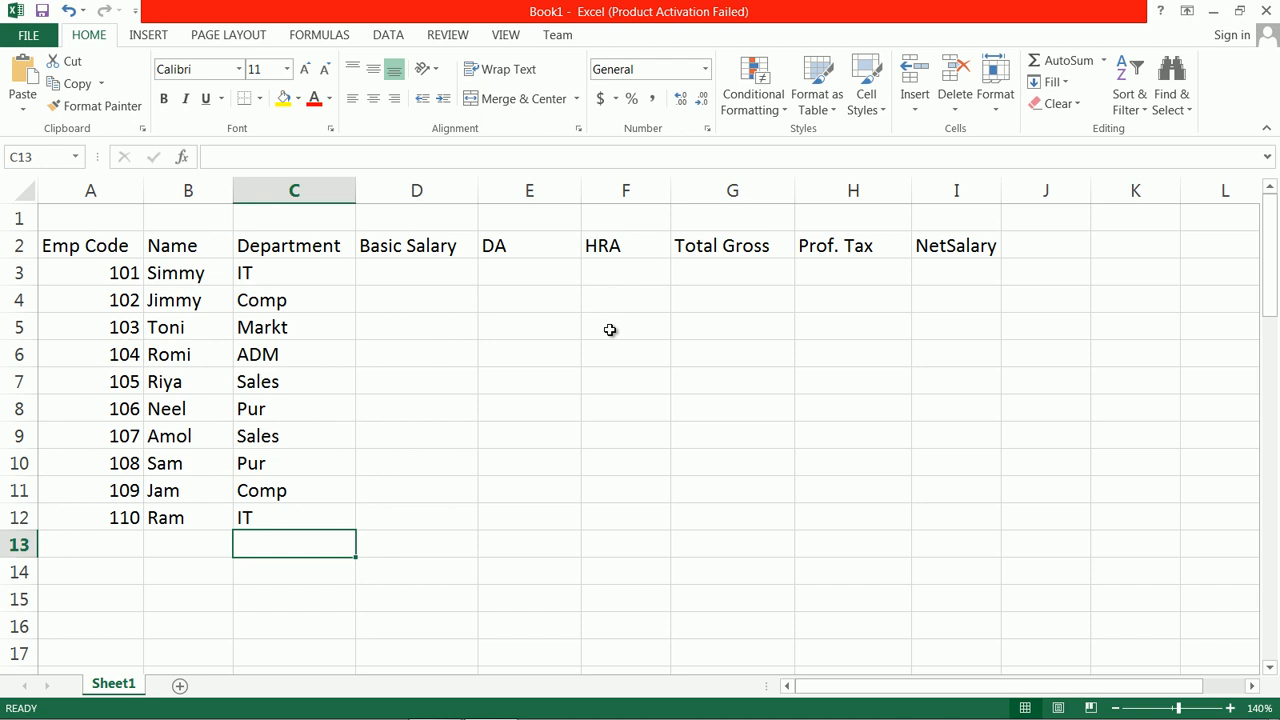
{"action": "key", "text": "Up"}
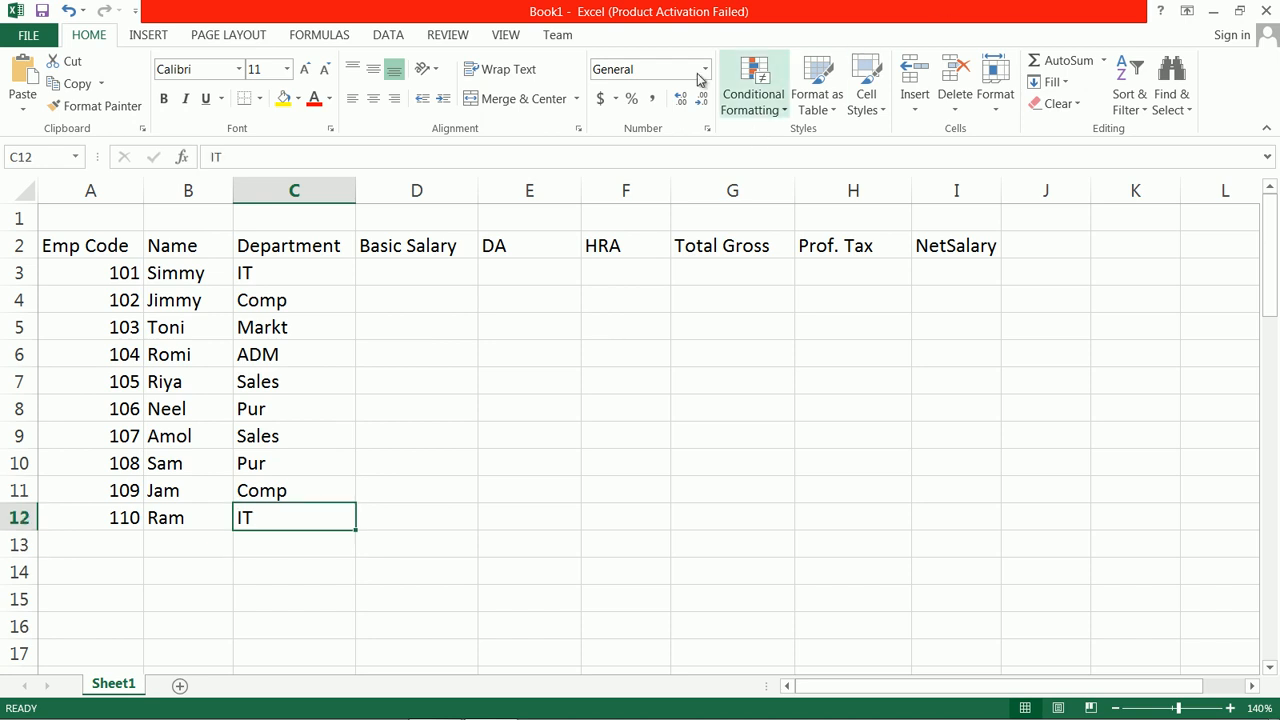
Step: Enter the basic salaries 2000, 3200, 4000 and 2500 in D3 through D6
{"action": "left_click", "coordinate": [389, 276]}
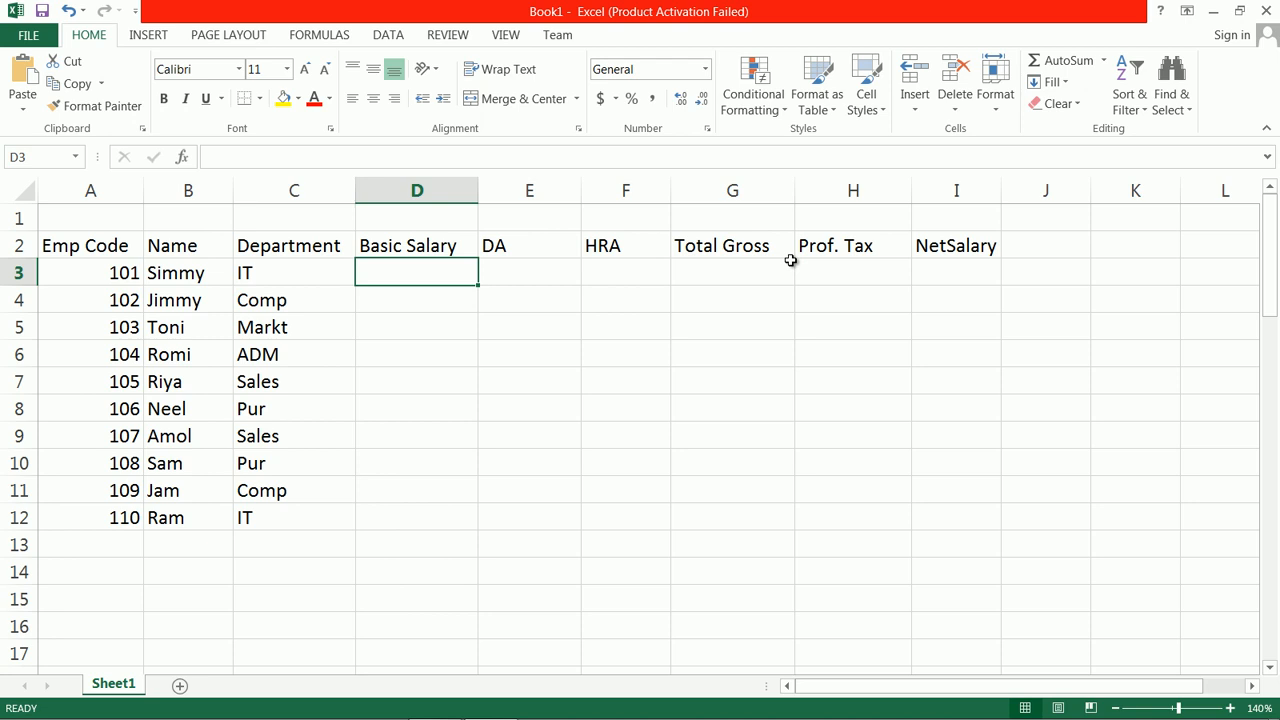
{"action": "type", "text": "2000"}
{"action": "key", "text": "Return"}
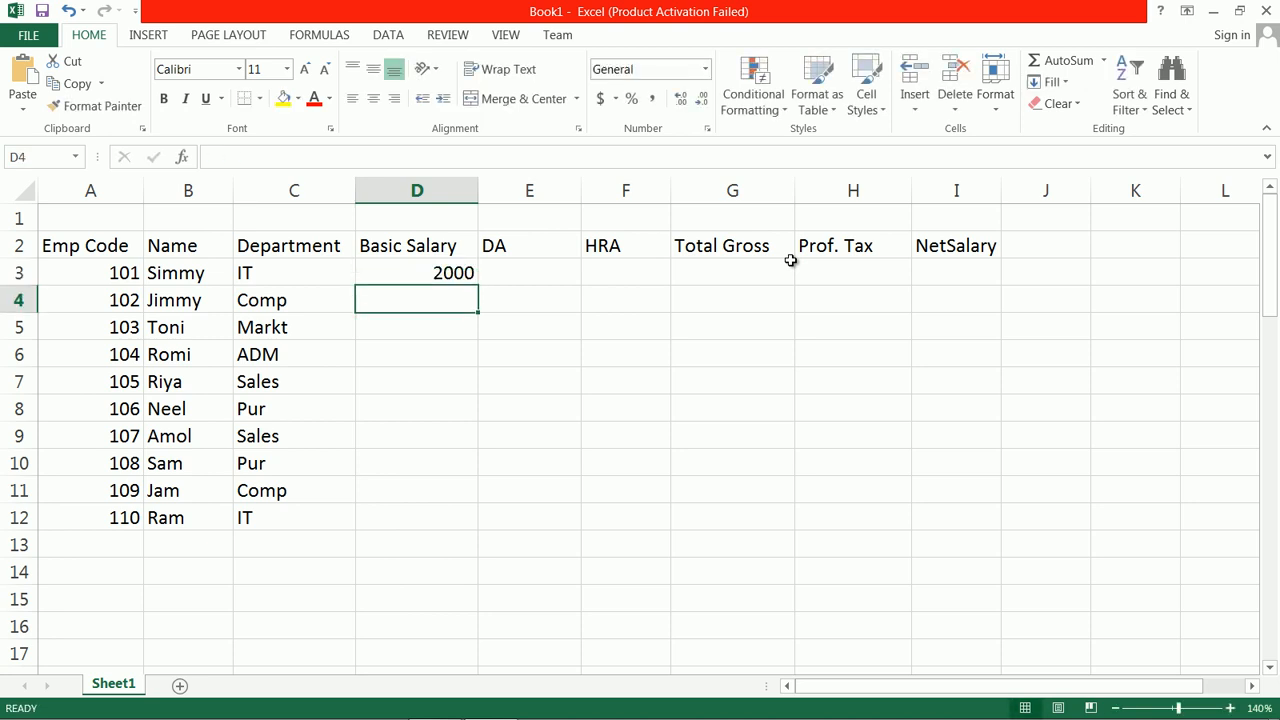
{"action": "type", "text": "3200"}
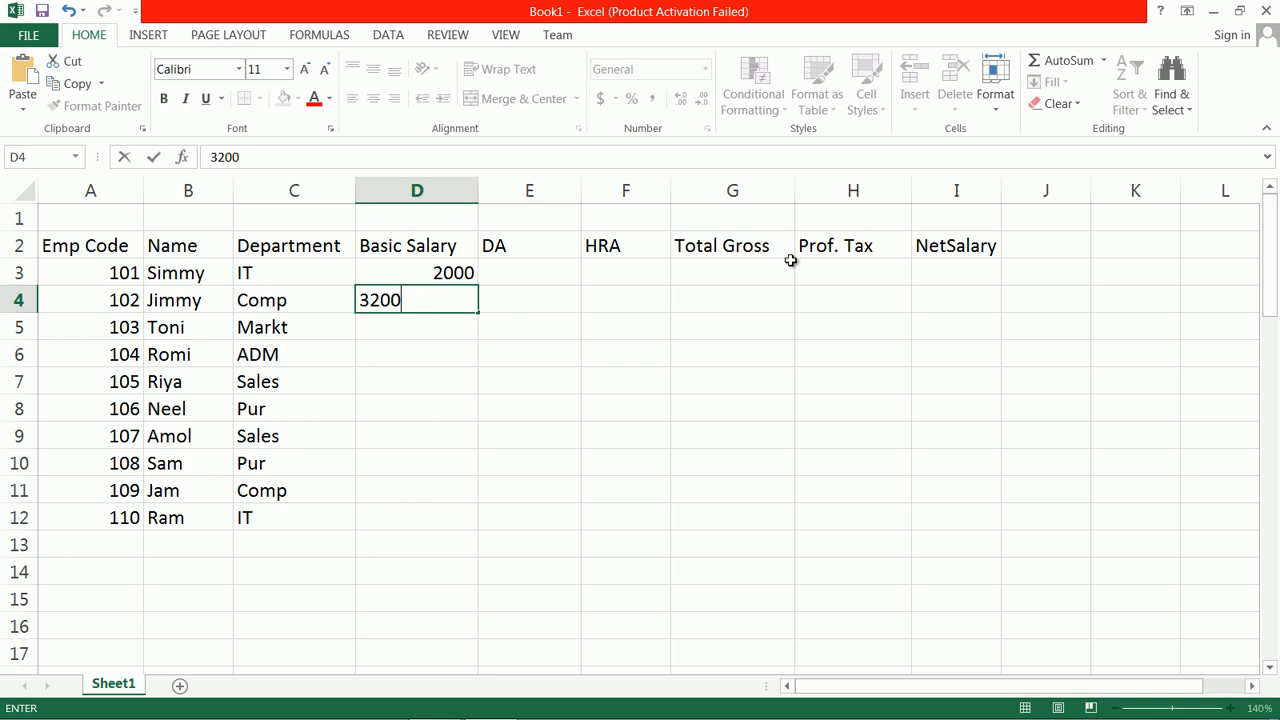
{"action": "key", "text": "Return"}
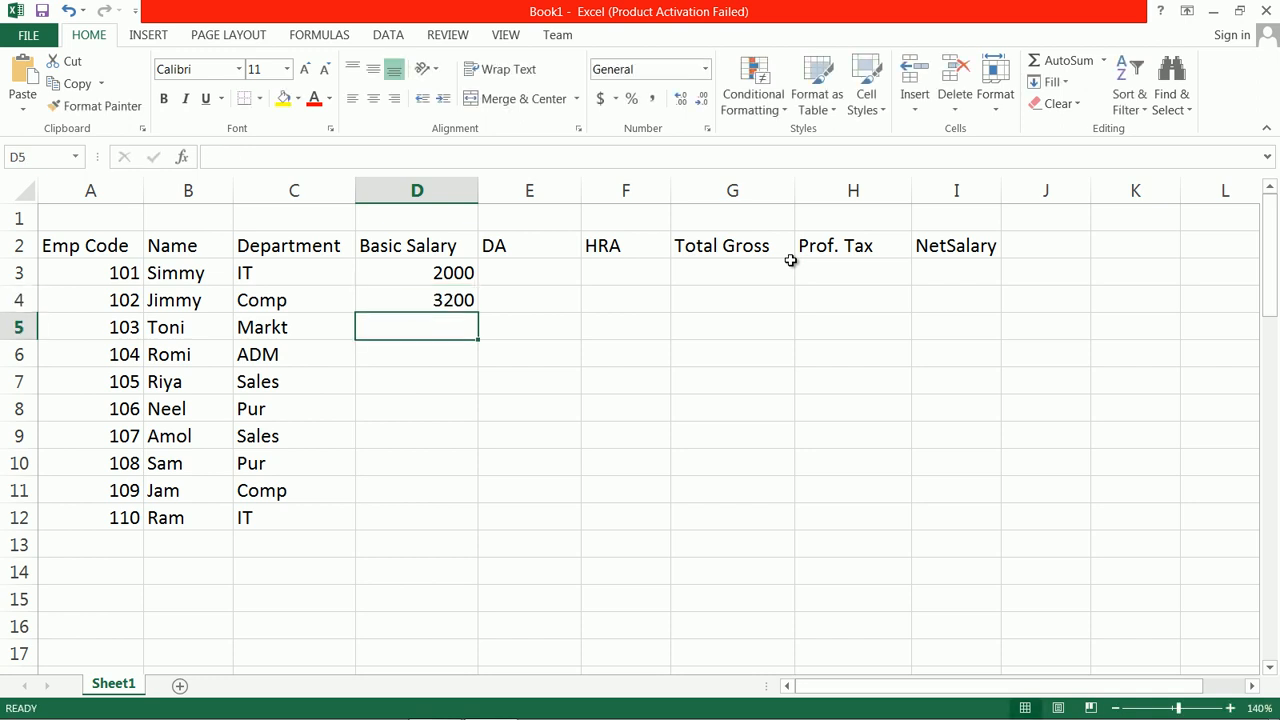
{"action": "type", "text": "4000"}
{"action": "key", "text": "Return"}
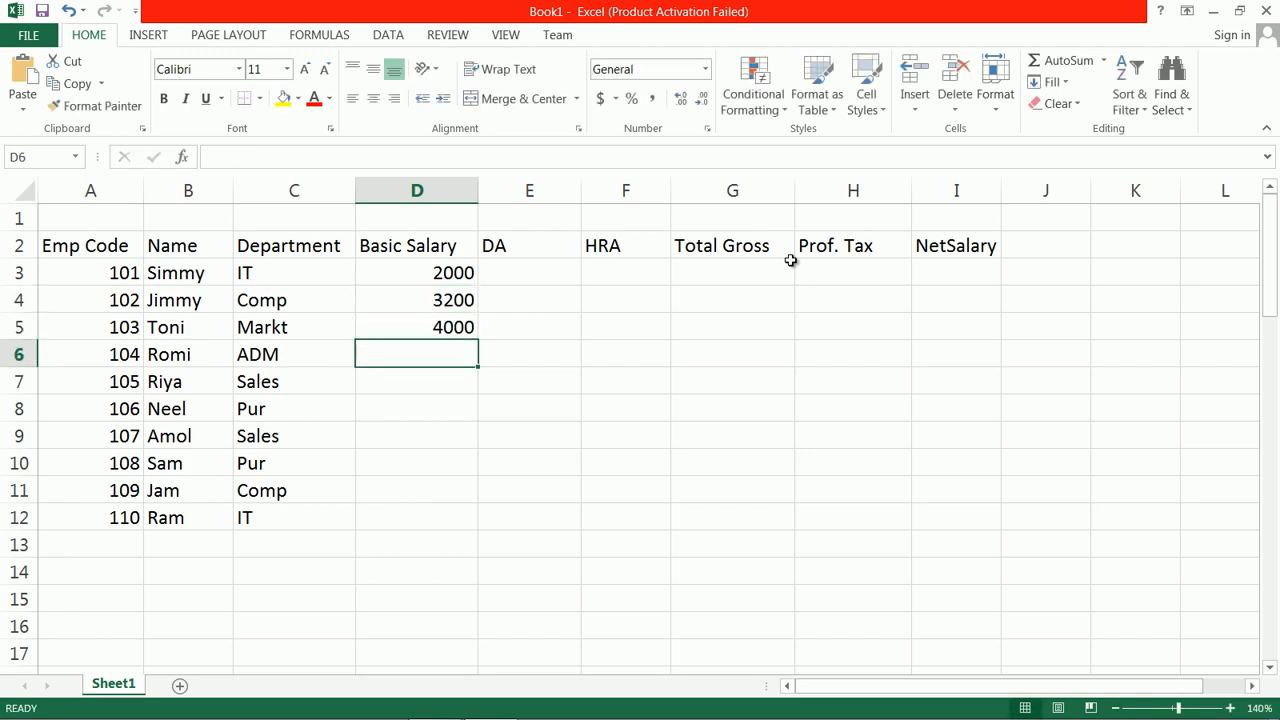
{"action": "type", "text": "2500"}
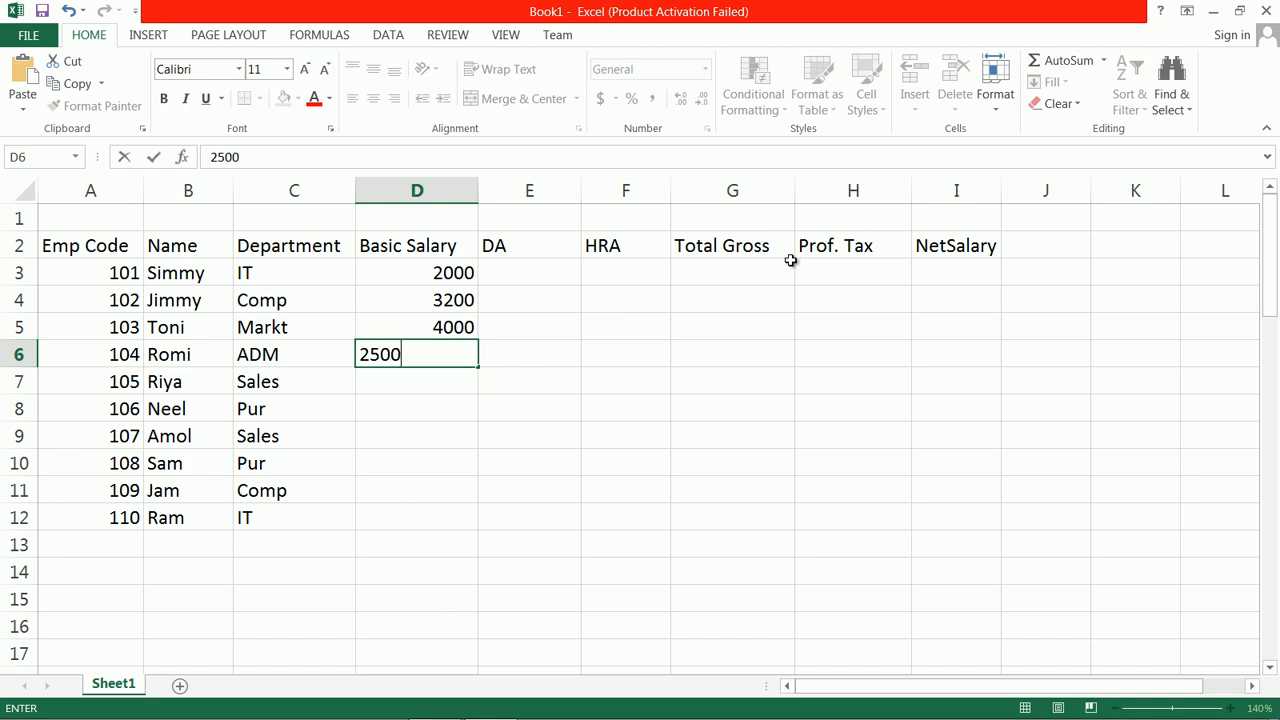
{"action": "key", "text": "Return"}
Step: Enter the basic salaries 4500, 5000 and 7300 in D7 through D9
{"action": "type", "text": "4500"}
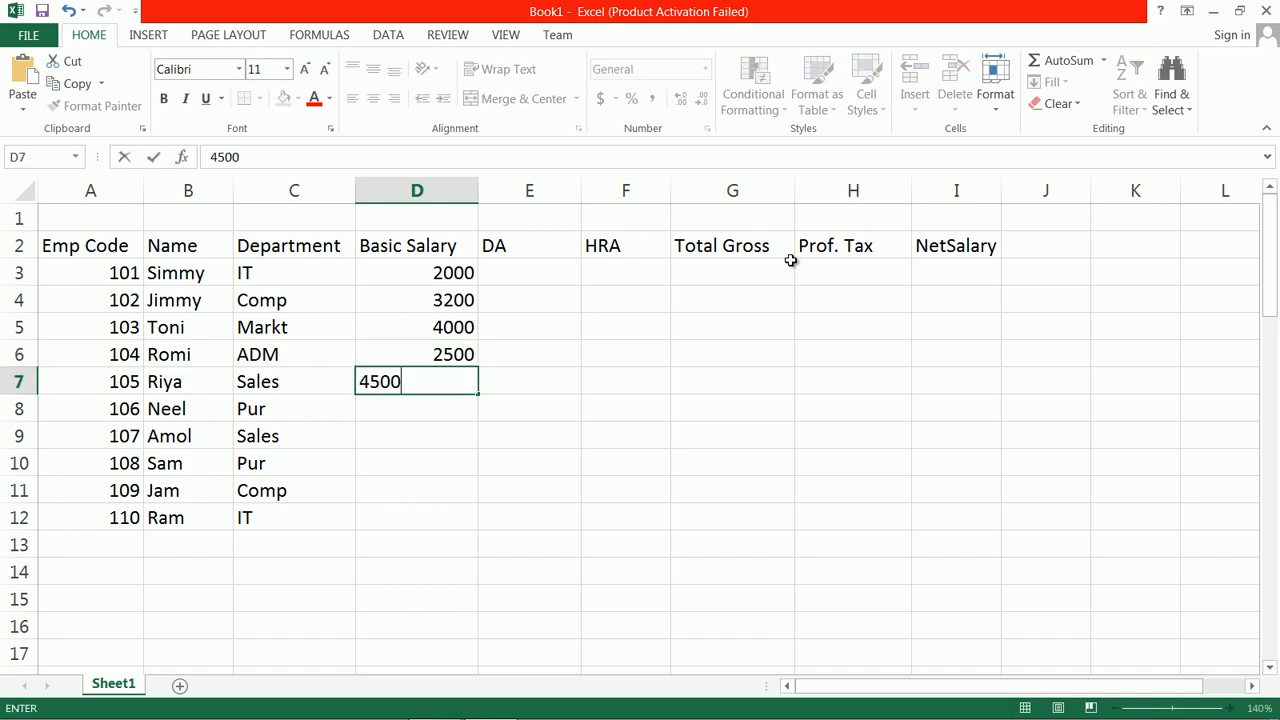
{"action": "key", "text": "Return"}
{"action": "type", "text": "5000"}
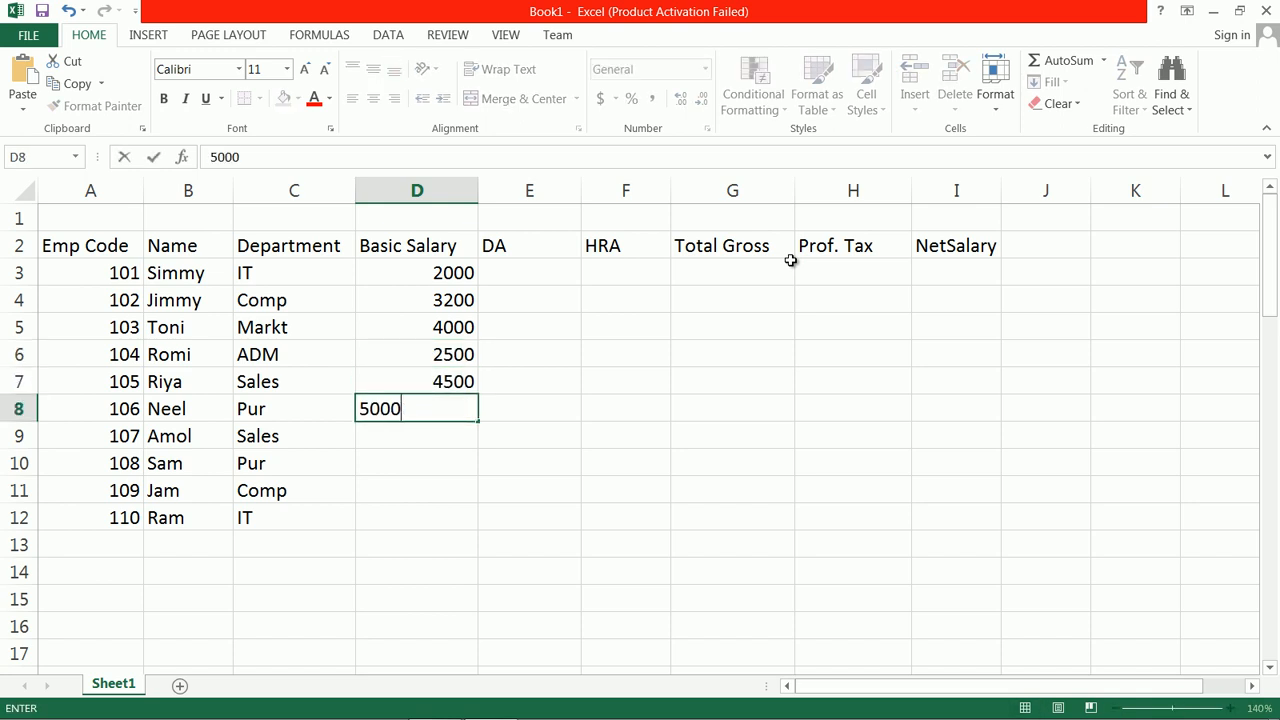
{"action": "key", "text": "Return"}
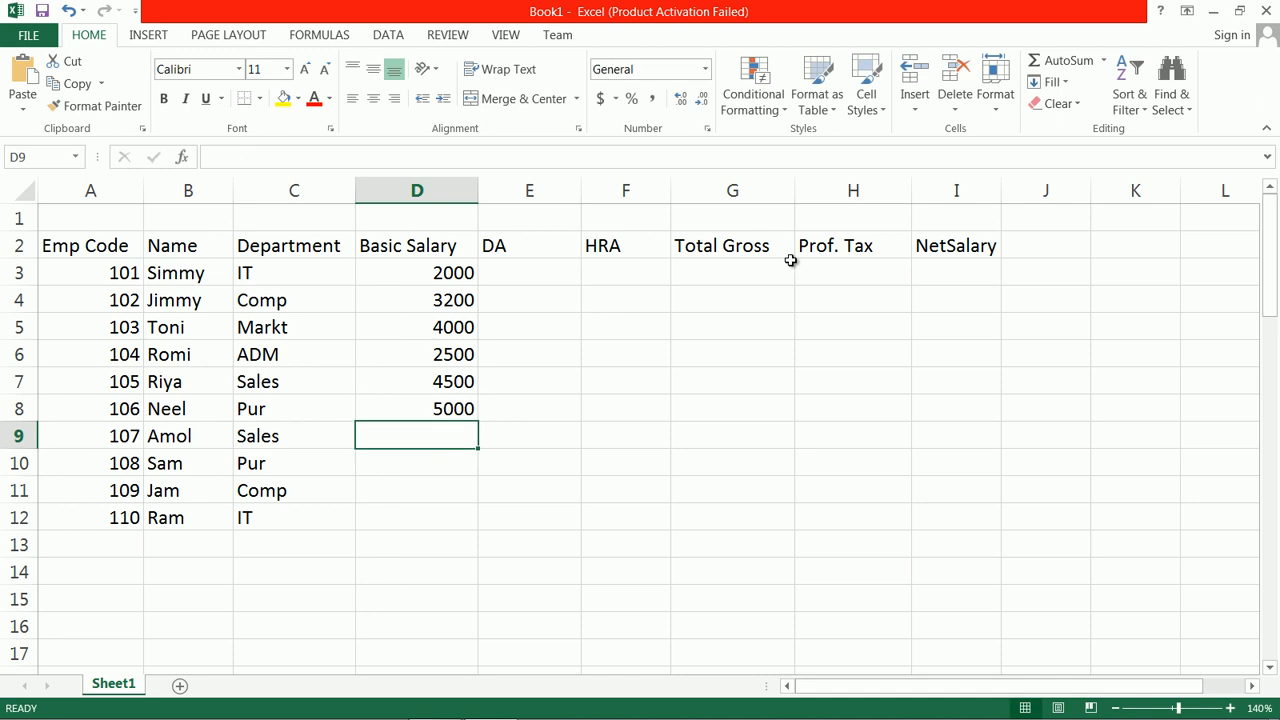
{"action": "type", "text": "7300"}
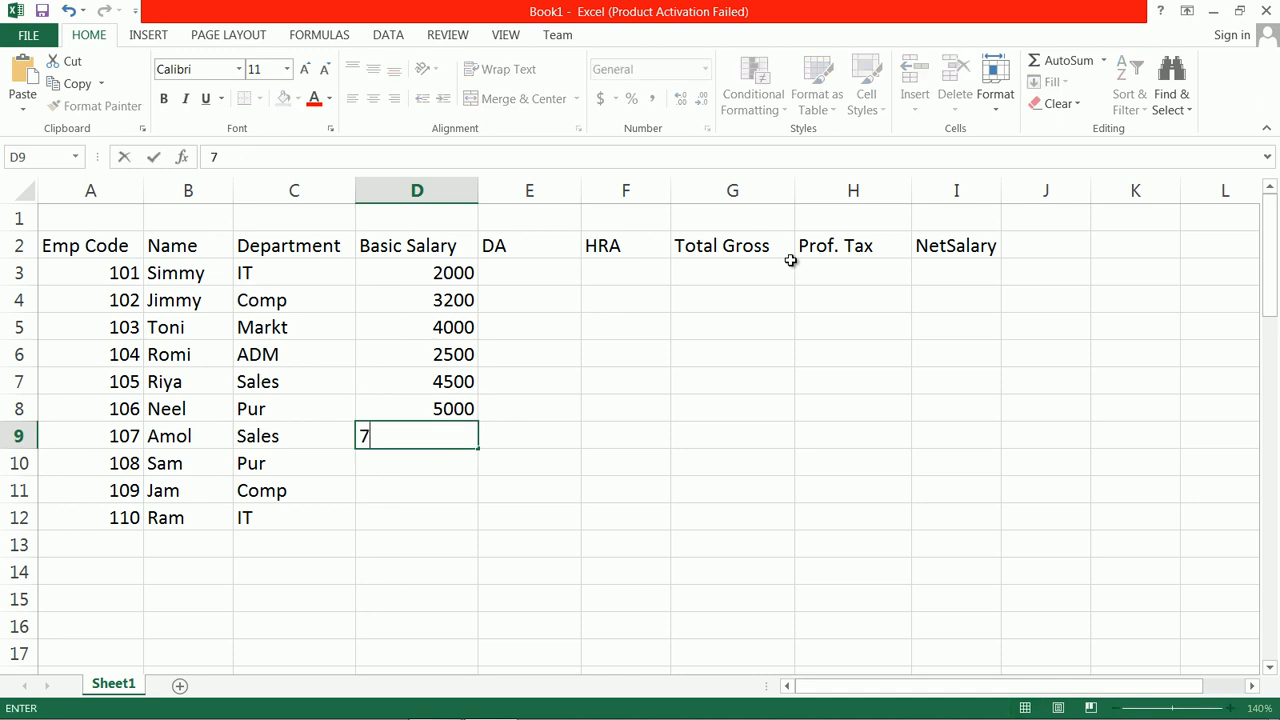
{"action": "key", "text": "Return"}
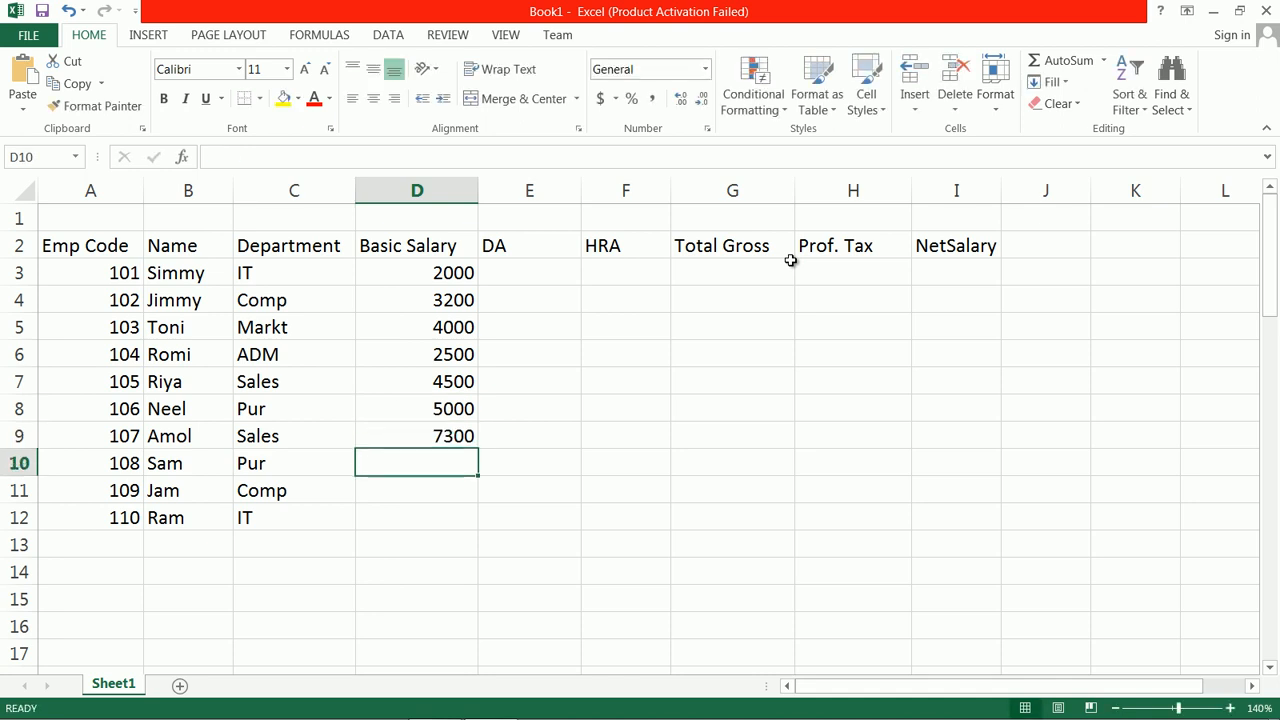
Step: Enter the basic salaries 3400, 2100 and 3000 in D10 through D12
{"action": "type", "text": "3400"}
{"action": "key", "text": "Return"}
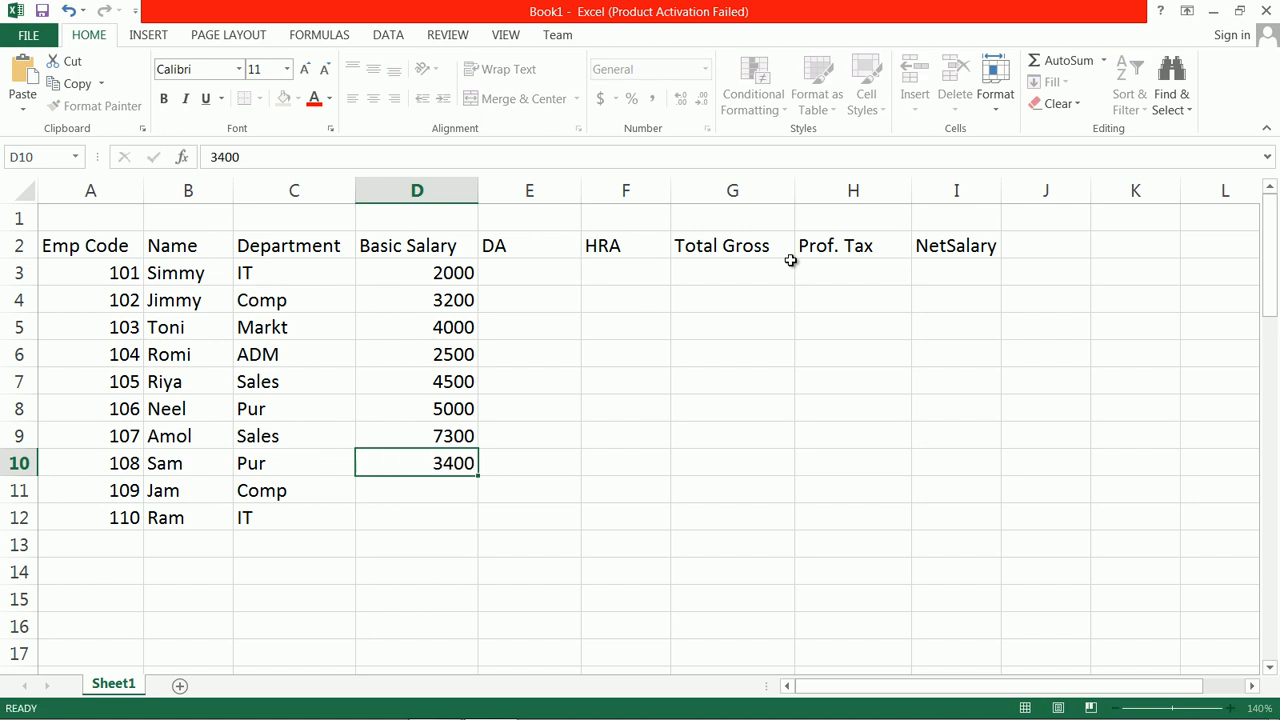
{"action": "type", "text": "2100"}
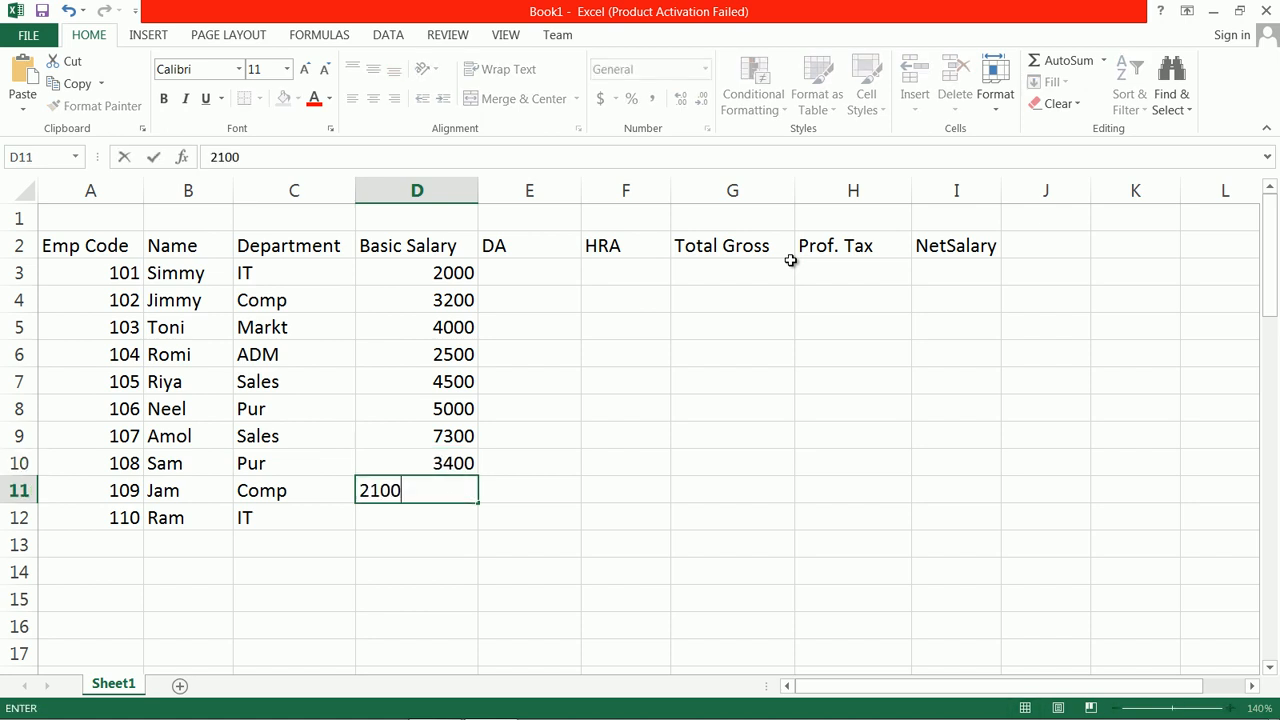
{"action": "key", "text": "Return"}
{"action": "type", "text": "3000"}
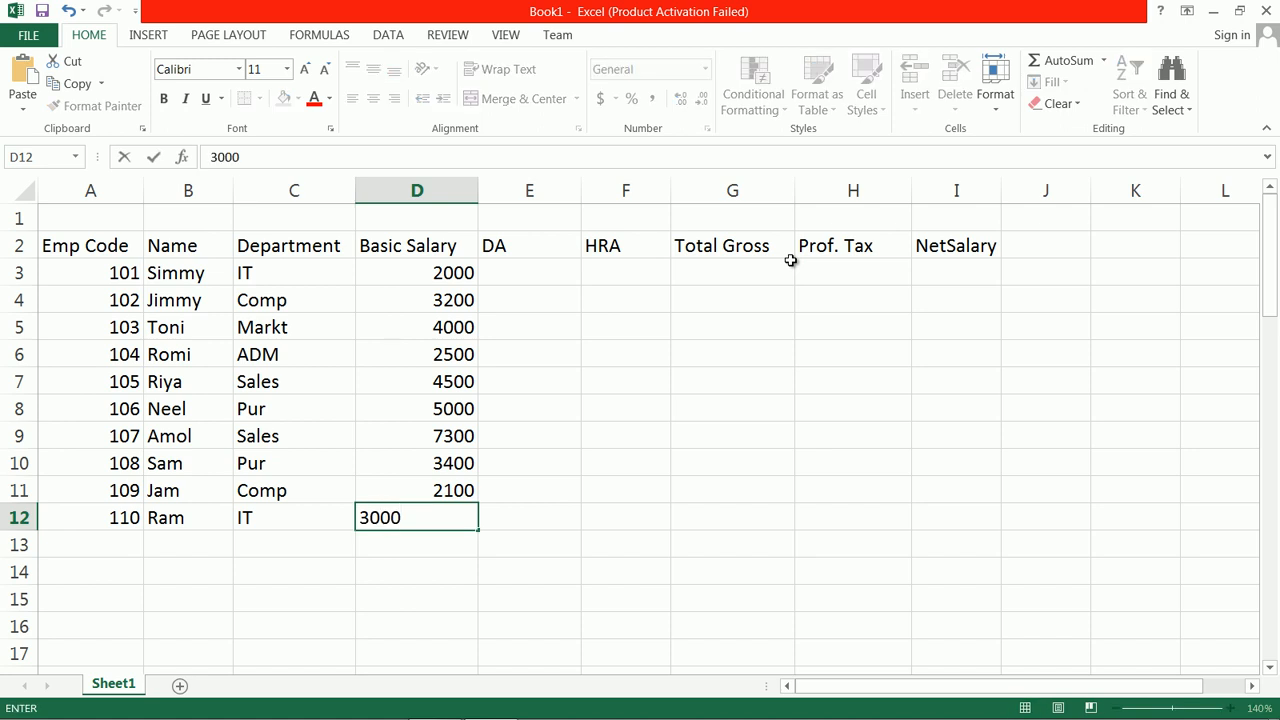
{"action": "key", "text": "Tab"}
Step: Compare the table's columns with the Employee Payslip headings and the calculation rules noted from row 50 down
{"action": "key", "text": "Up"}
{"action": "key", "text": "Up"}
{"action": "key", "text": "Up"}
{"action": "key", "text": "Up"}
{"action": "key", "text": "Up"}
{"action": "key", "text": "Up"}
{"action": "key", "text": "Up"}
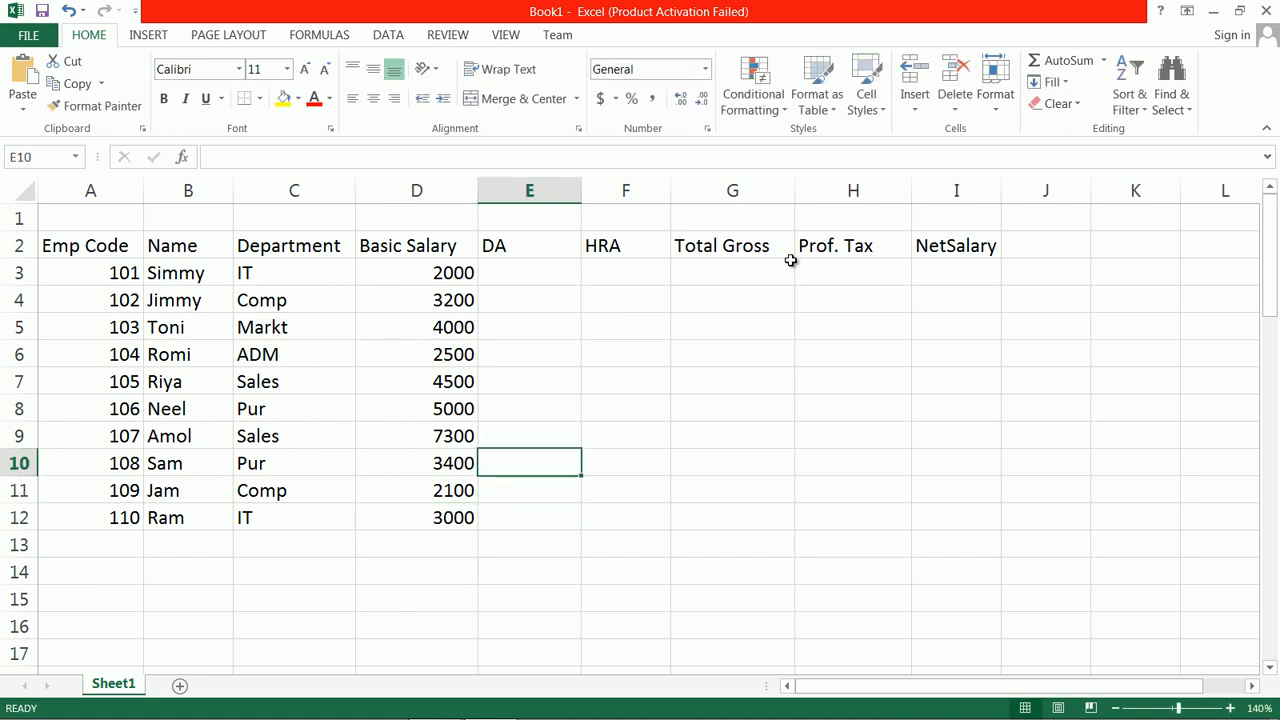
{"action": "key", "text": "Up"}
{"action": "key", "text": "Up"}
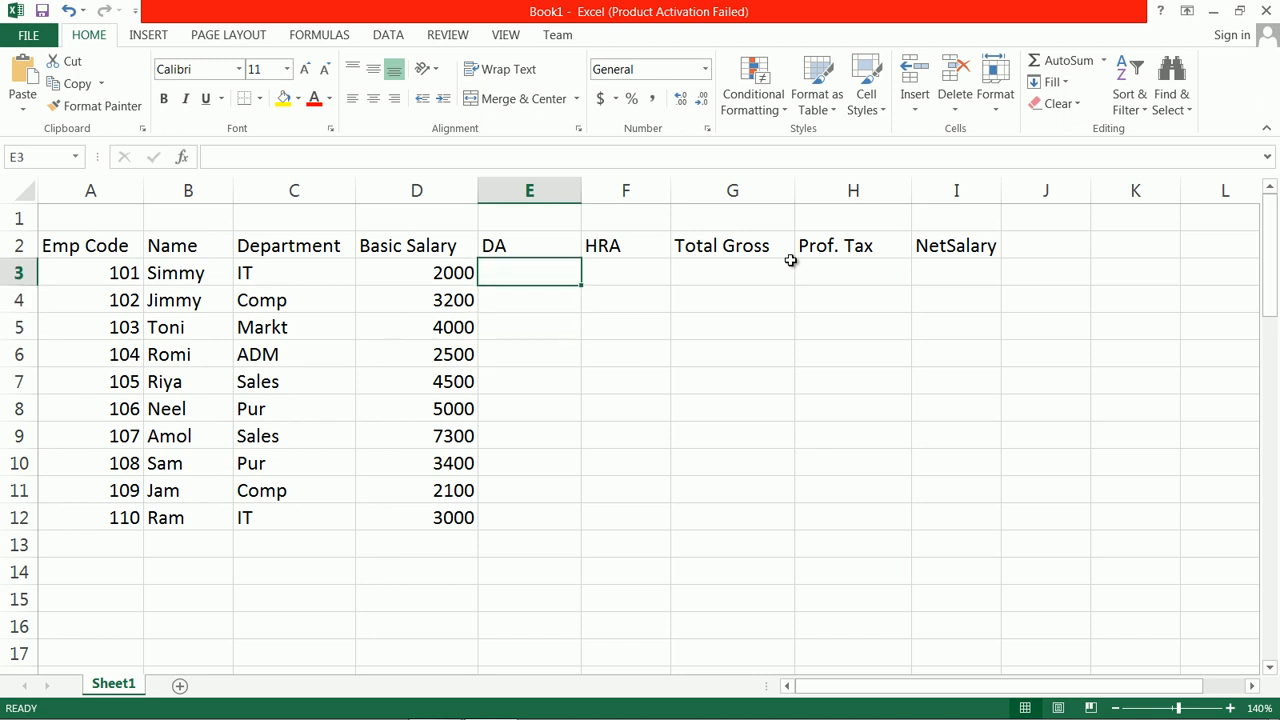
{"action": "key", "text": "Left"}
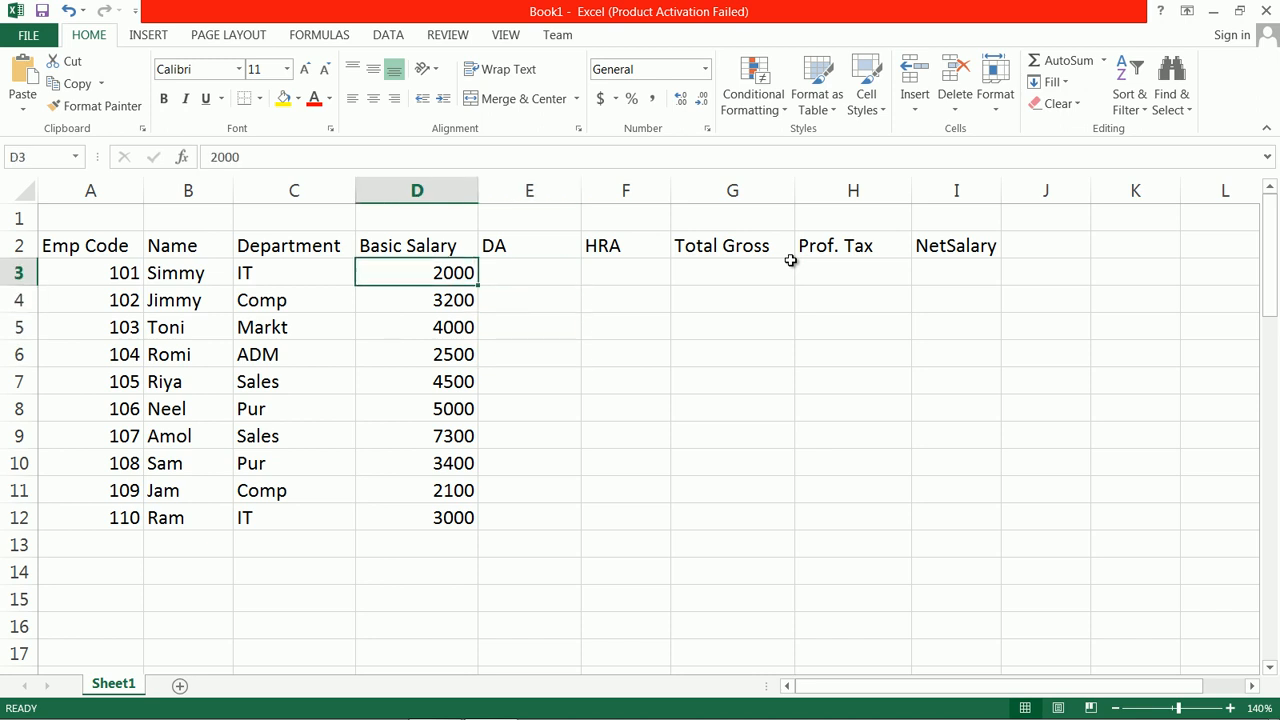
{"action": "key", "text": "Left"}
{"action": "key", "text": "Left"}
{"action": "key", "text": "Right"}
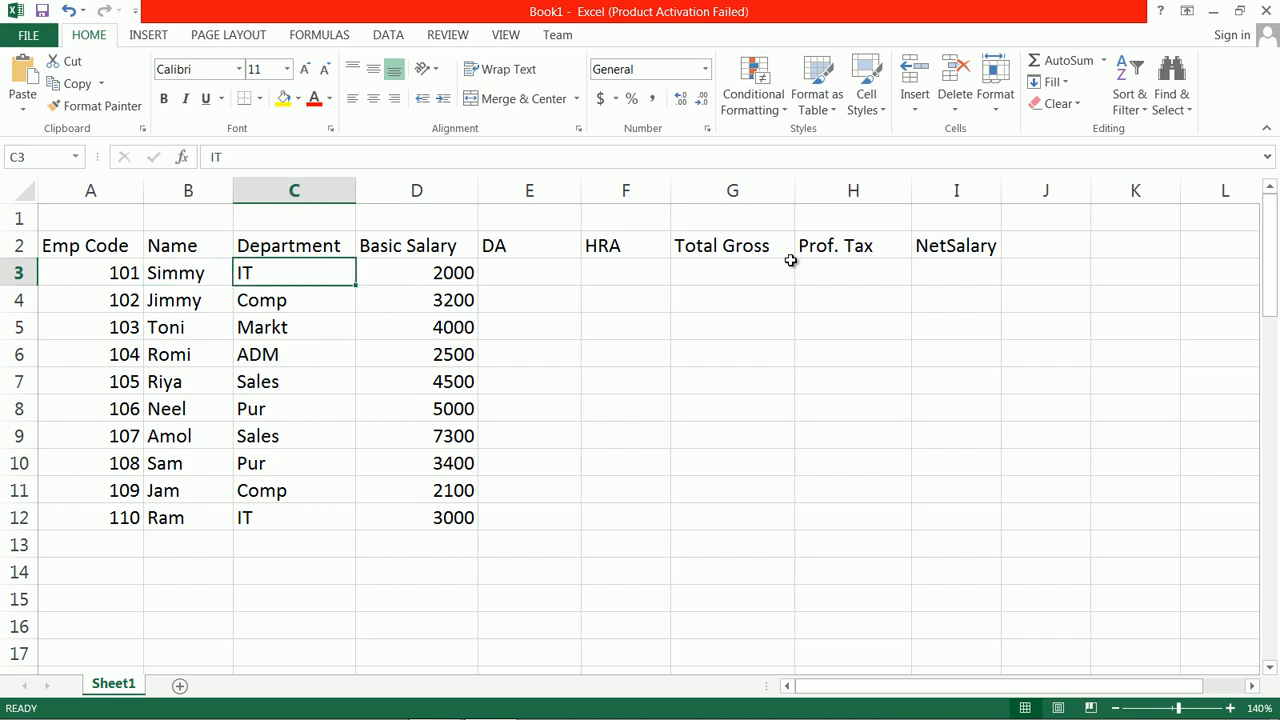
{"action": "key", "text": "Right"}
{"action": "scroll", "coordinate": [574, 489], "scroll_direction": "down", "scroll_amount": 16}
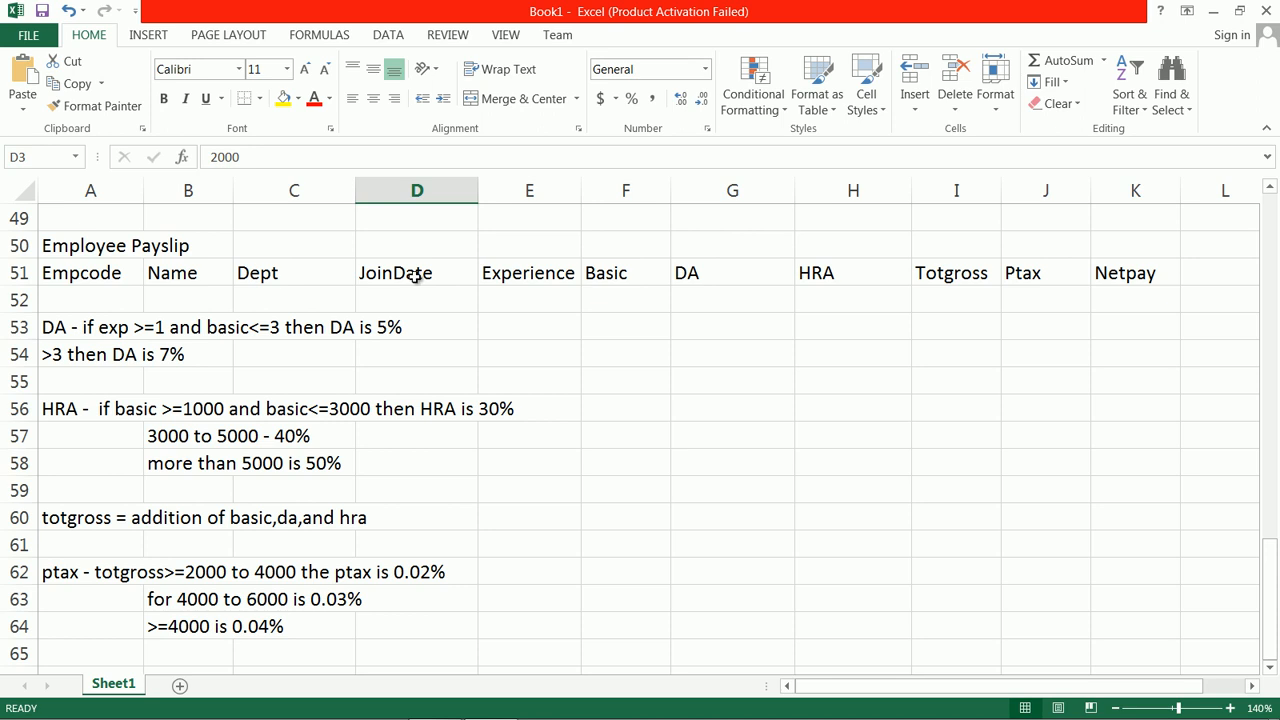
{"action": "scroll", "coordinate": [554, 290], "scroll_direction": "up", "scroll_amount": 1}
{"action": "scroll", "coordinate": [554, 287], "scroll_direction": "down", "scroll_amount": 1}
{"action": "scroll", "coordinate": [553, 270], "scroll_direction": "up", "scroll_amount": 16}
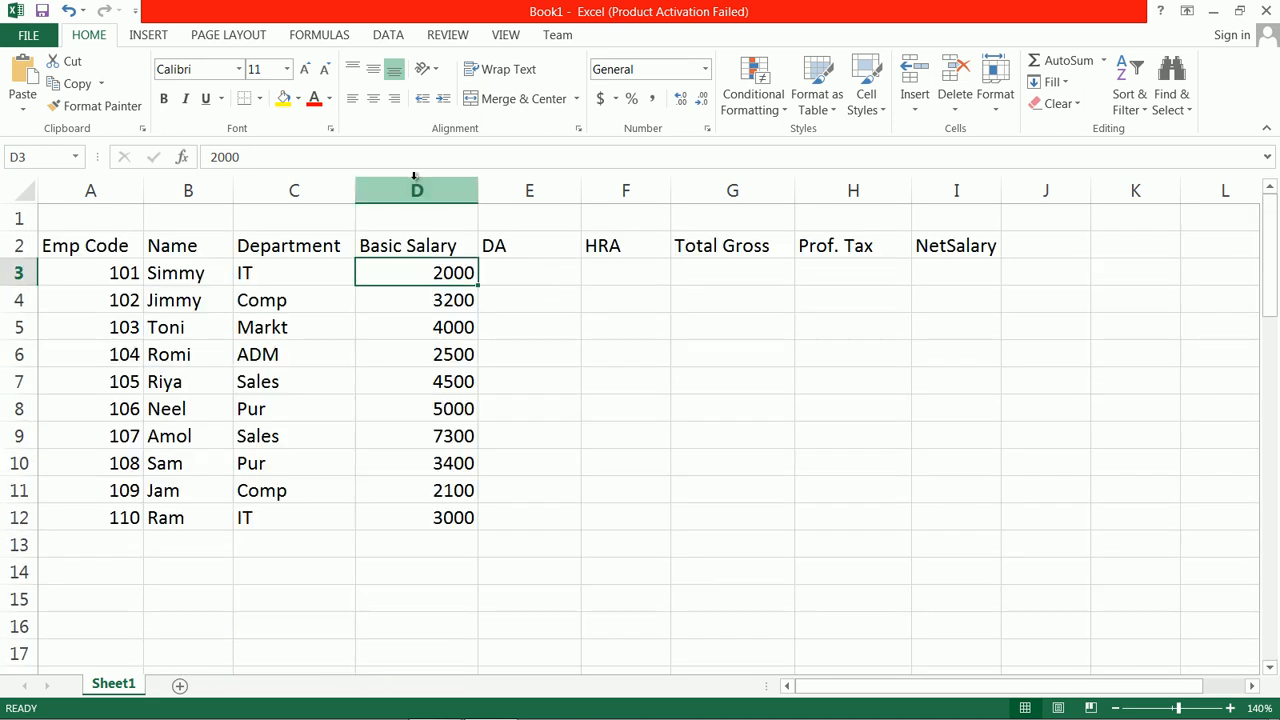
{"action": "left_click", "coordinate": [208, 190]}
{"action": "left_click_drag", "start_coordinate": [213, 190], "coordinate": [284, 189]}
{"action": "right_click", "coordinate": [286, 191]}
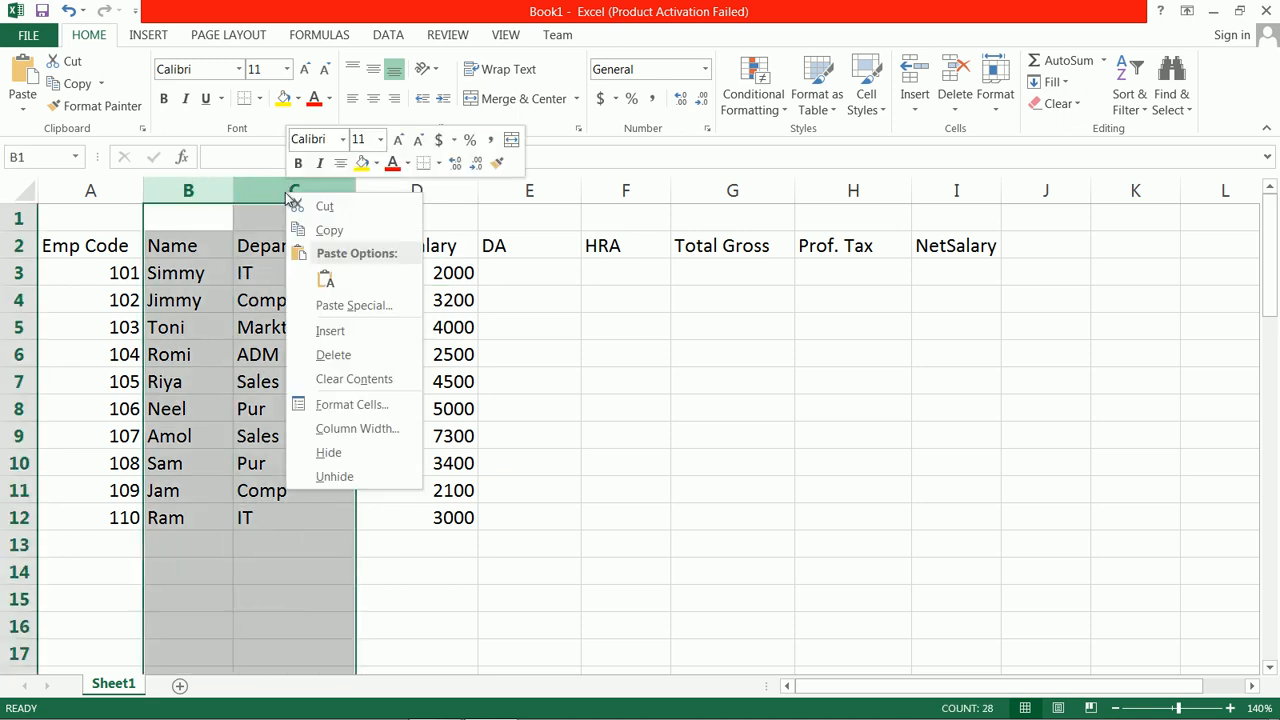
{"action": "left_click", "coordinate": [363, 331]}
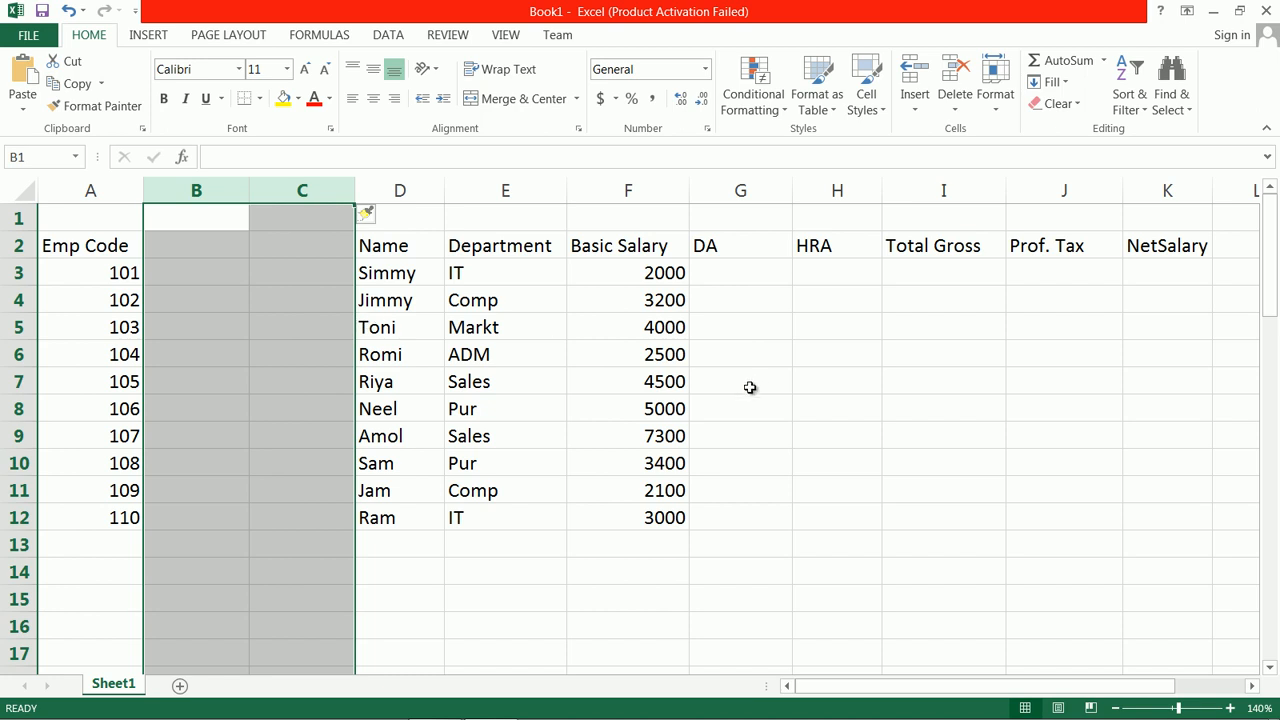
{"action": "key", "text": "ctrl+z"}
Step: Insert two blank columns between the Department and Basic Salary columns
{"action": "left_click", "coordinate": [470, 190]}
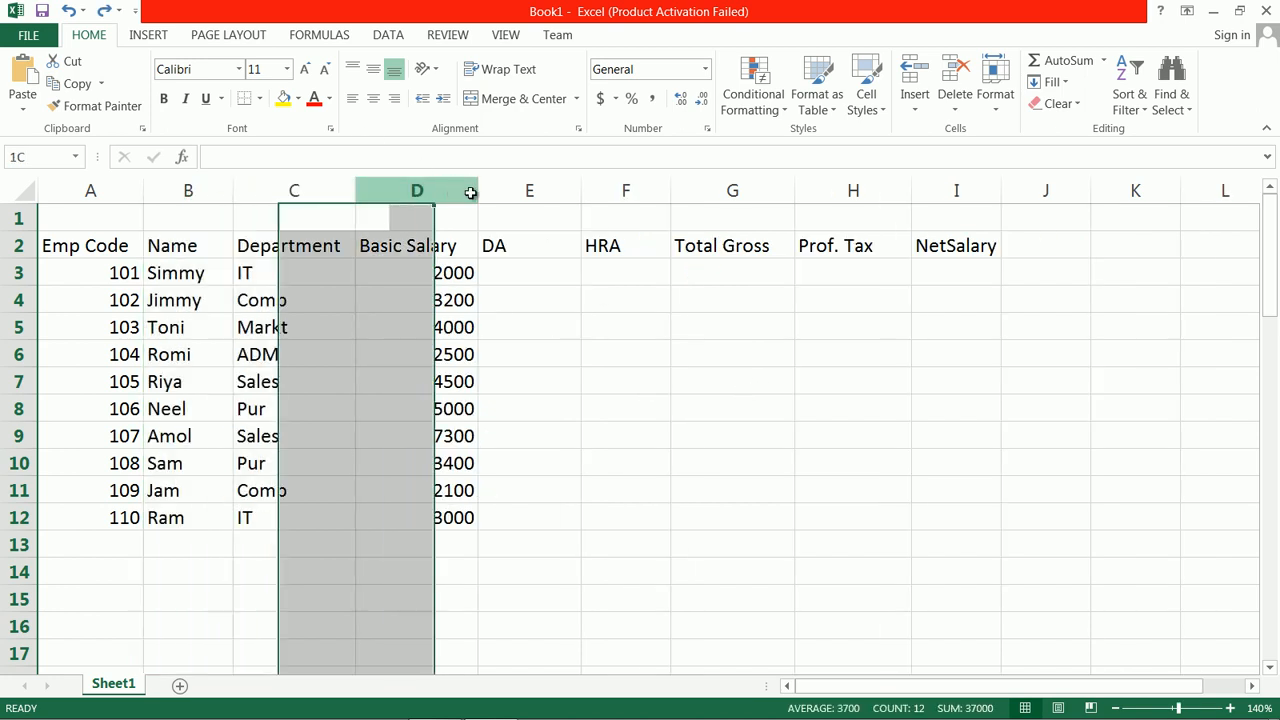
{"action": "left_click_drag", "start_coordinate": [438, 194], "coordinate": [500, 196]}
{"action": "right_click", "coordinate": [391, 191]}
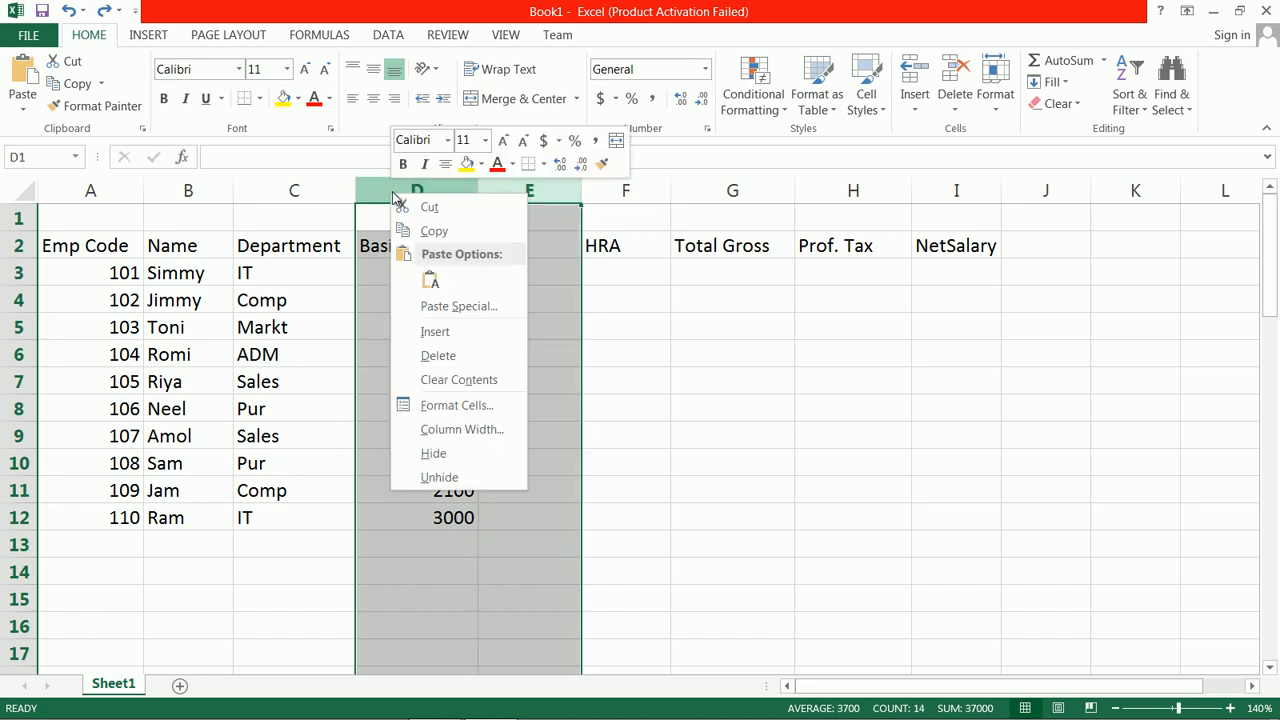
{"action": "left_click", "coordinate": [440, 331]}
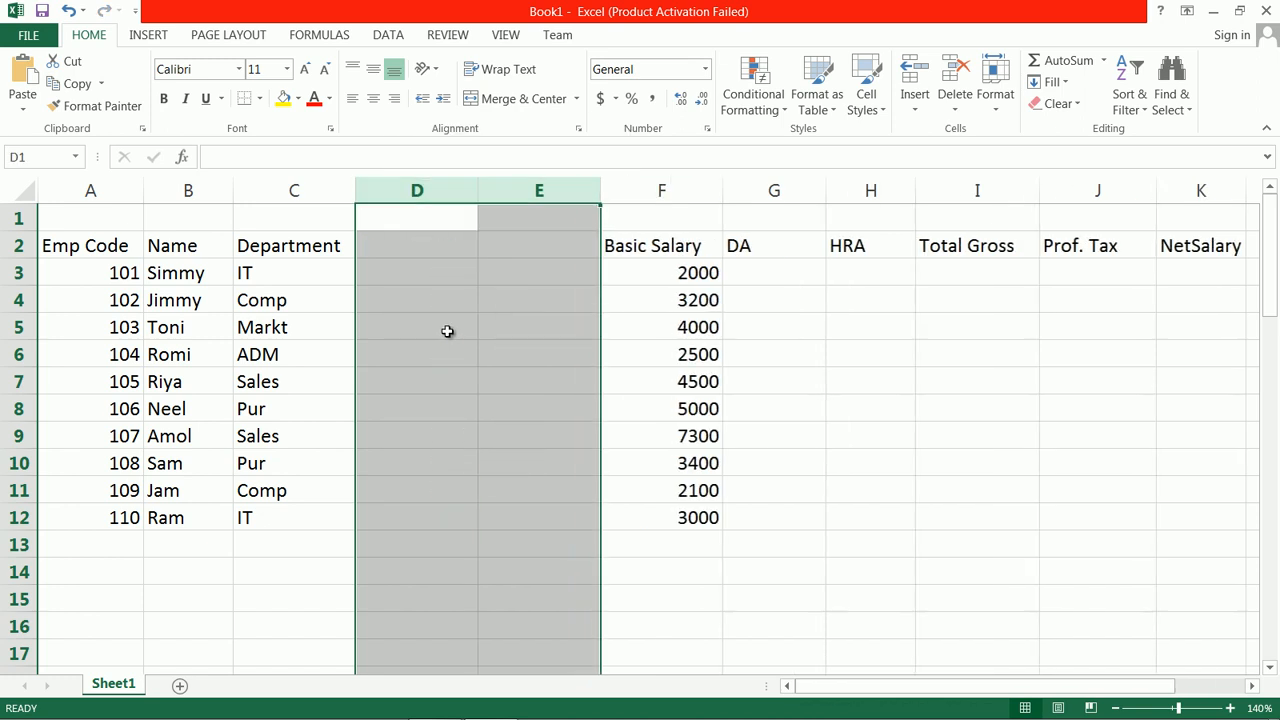
Step: Add the headings JoinDate in D2 and Experience in E2
{"action": "left_click", "coordinate": [422, 229]}
{"action": "left_click", "coordinate": [417, 248]}
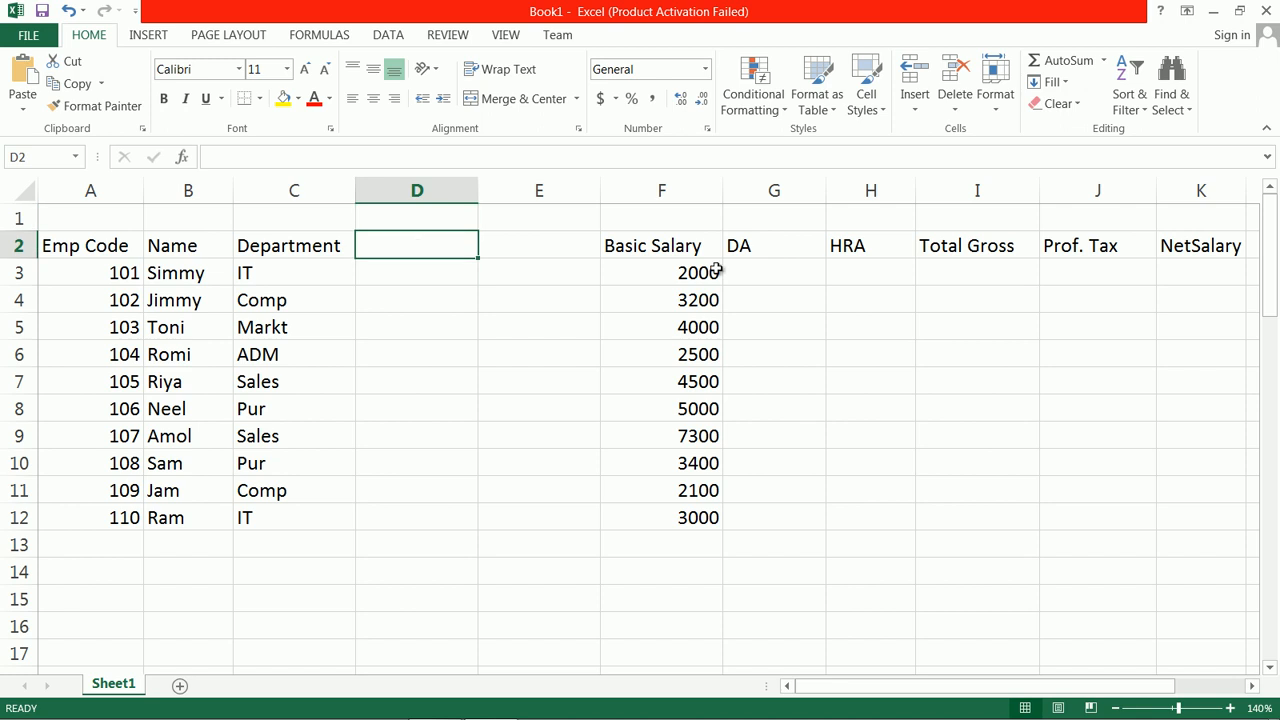
{"action": "type", "text": "JoinDate"}
{"action": "key", "text": "Tab"}
{"action": "type", "text": "E"}
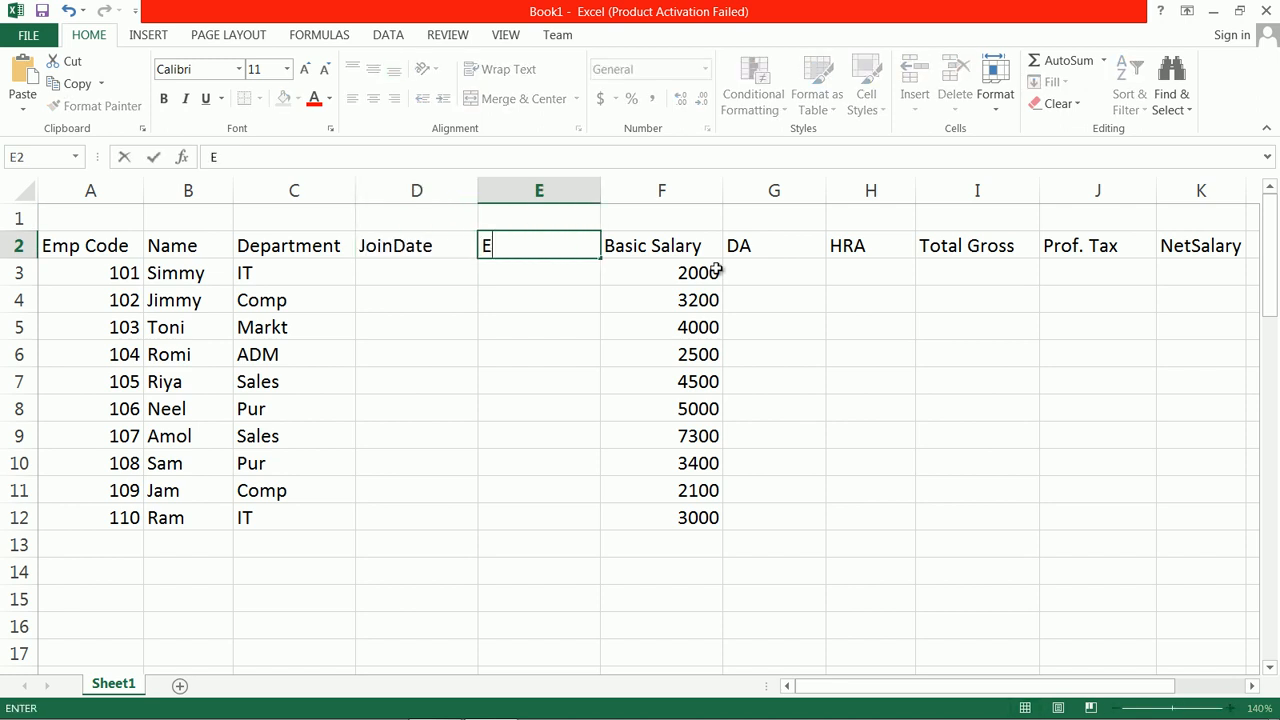
{"action": "type", "text": "xperience"}
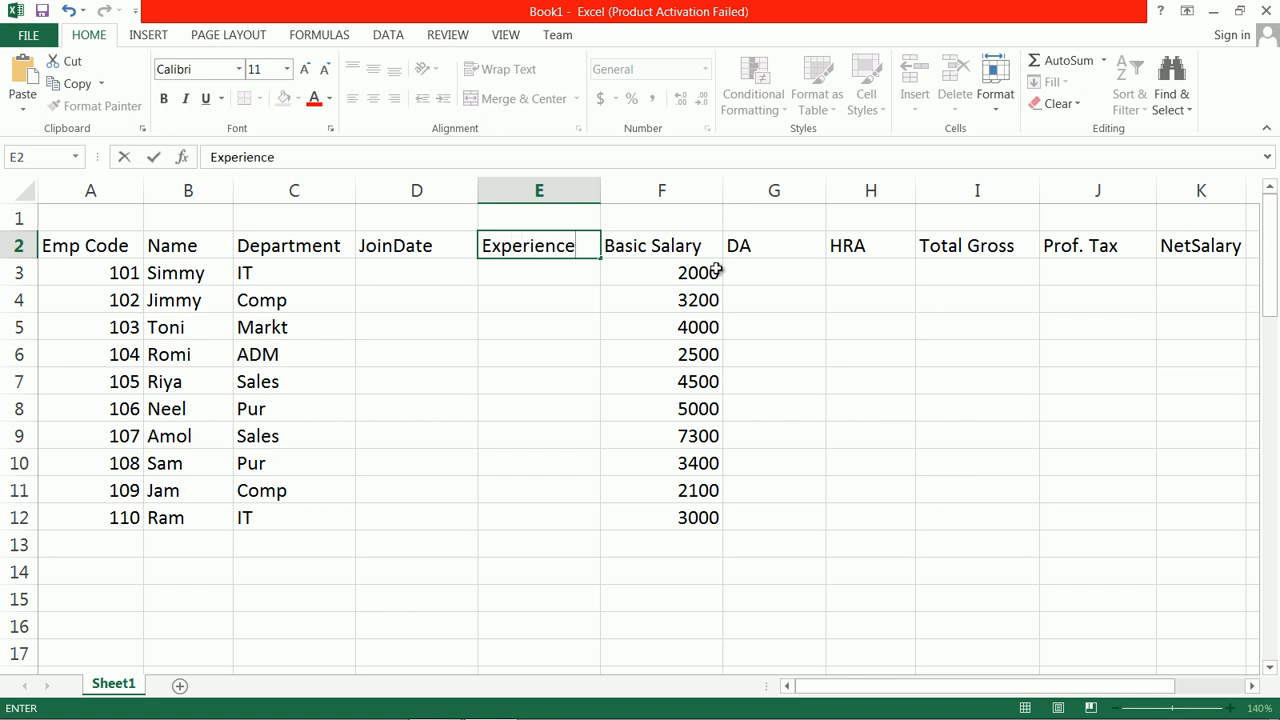
Step: Enter the join date 12/2/2018 for employee 101 in D3
{"action": "left_click", "coordinate": [410, 276]}
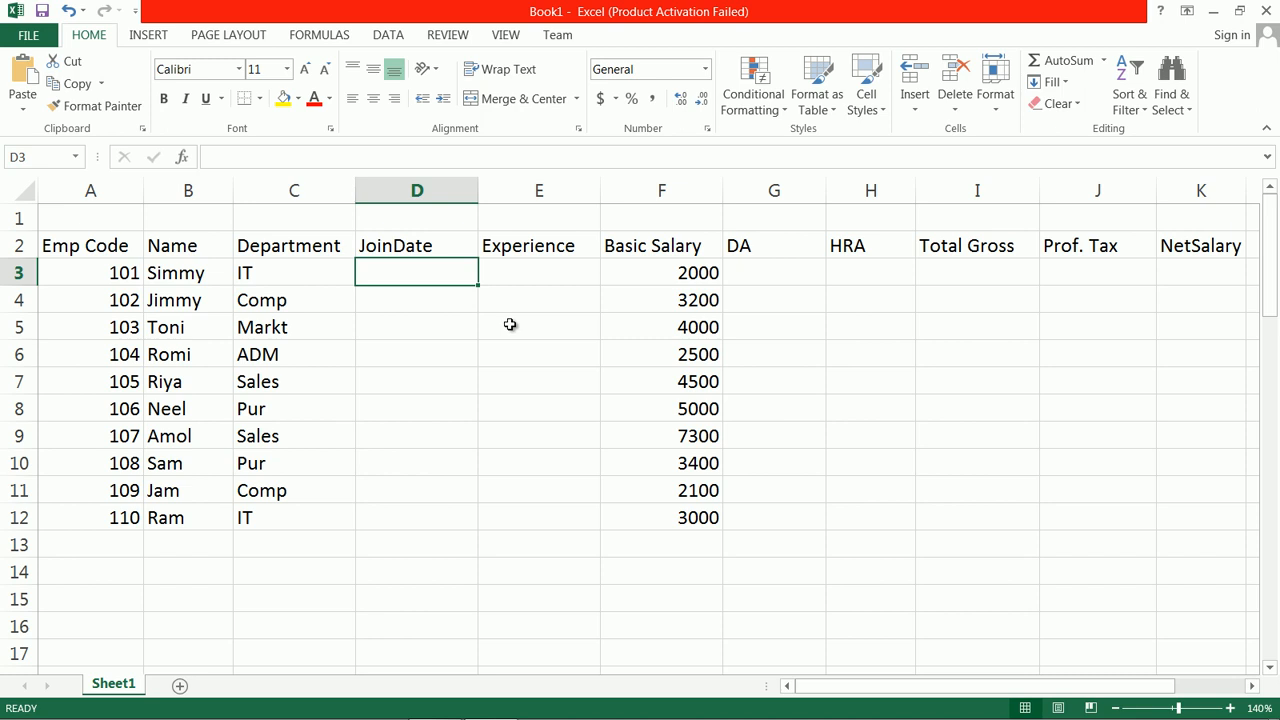
{"action": "type", "text": "12/"}
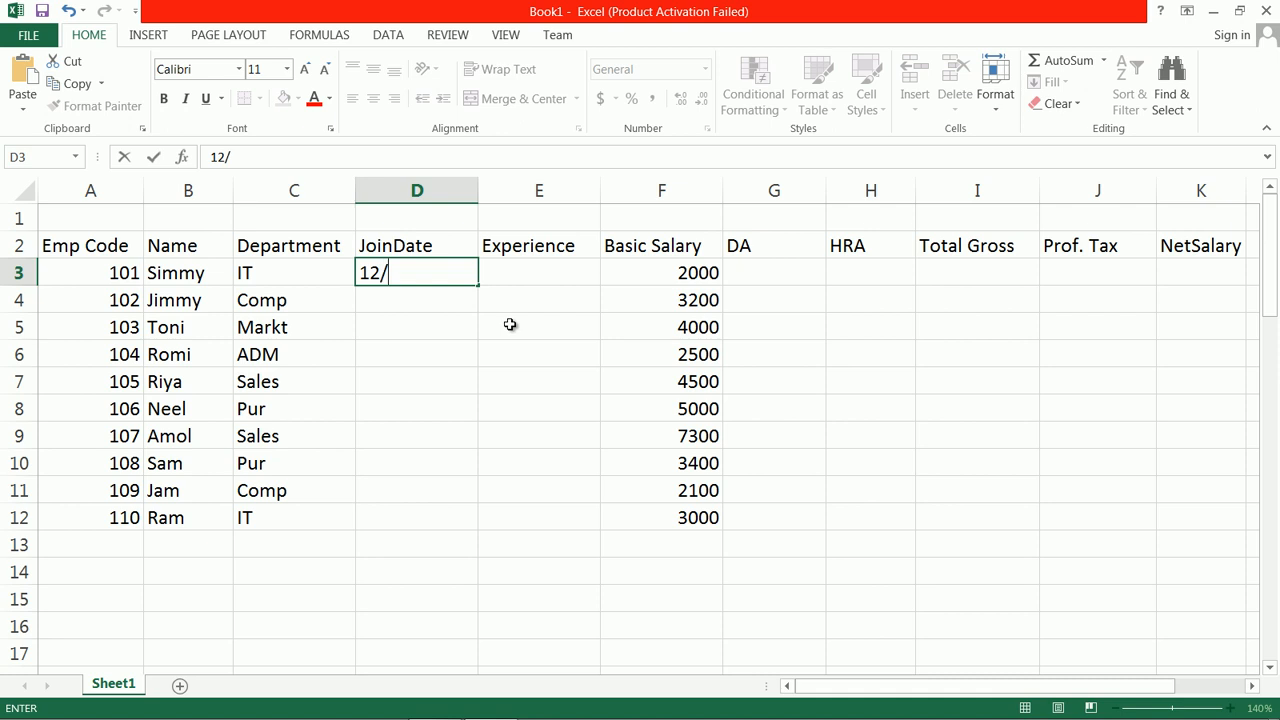
{"action": "type", "text": "2/2018"}
{"action": "key", "text": "Return"}
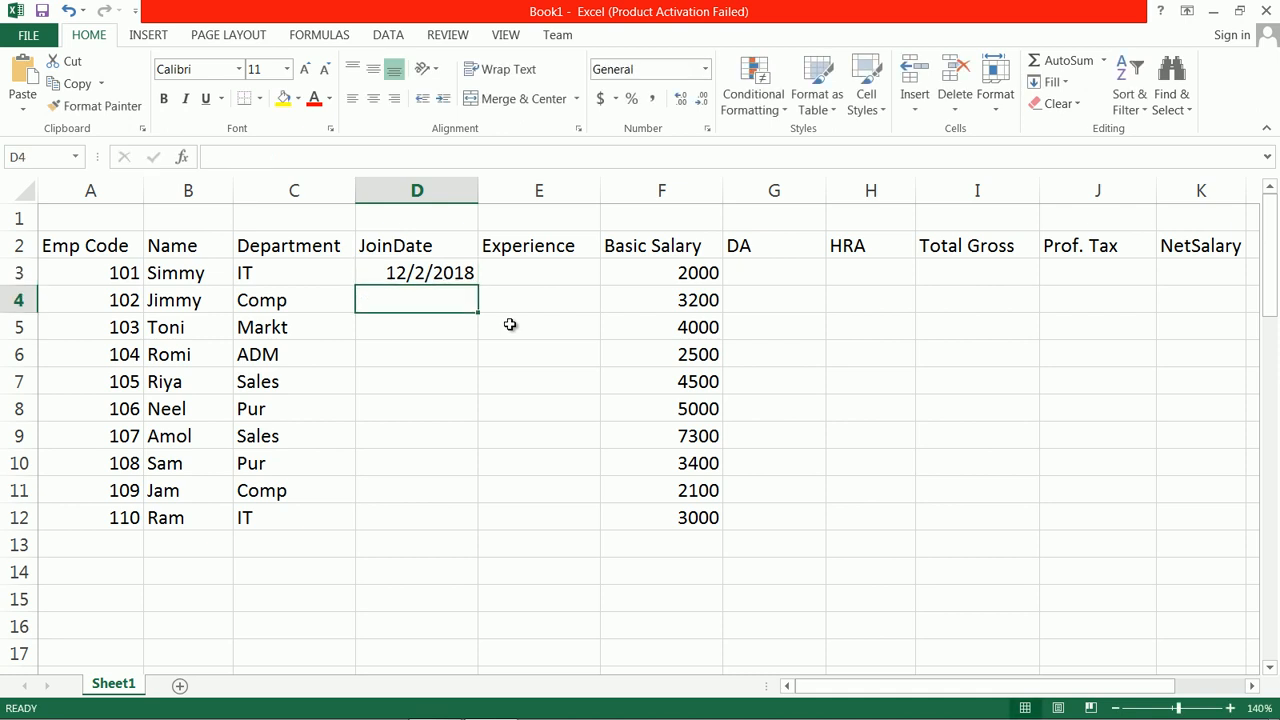
Step: Enter the join date 2/3/2007 for employee 102 in D4
{"action": "type", "text": "2/3"}
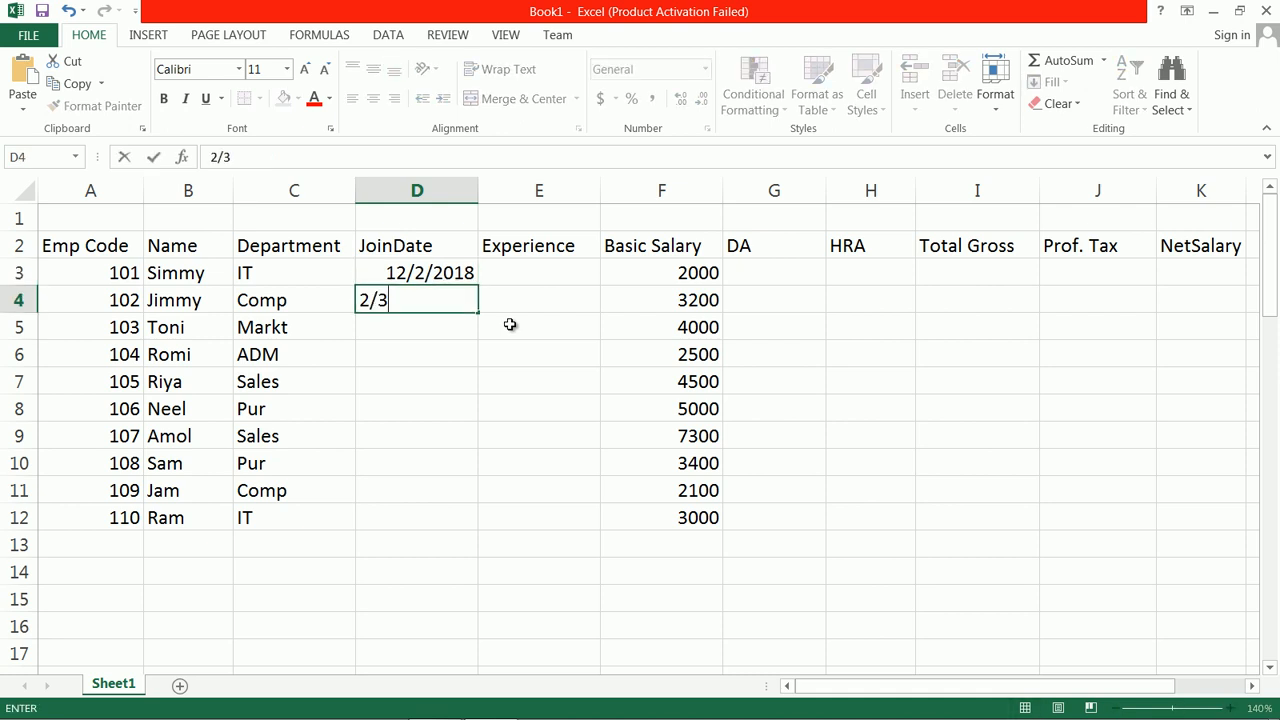
{"action": "type", "text": "/1"}
{"action": "key", "text": "BackSpace"}
{"action": "type", "text": "2007"}
{"action": "key", "text": "Return"}
Step: Enter the join dates 4/5/2015 for employee 103 in D5 and 5/5/2020 for employee 104 in D6
{"action": "type", "text": "4"}
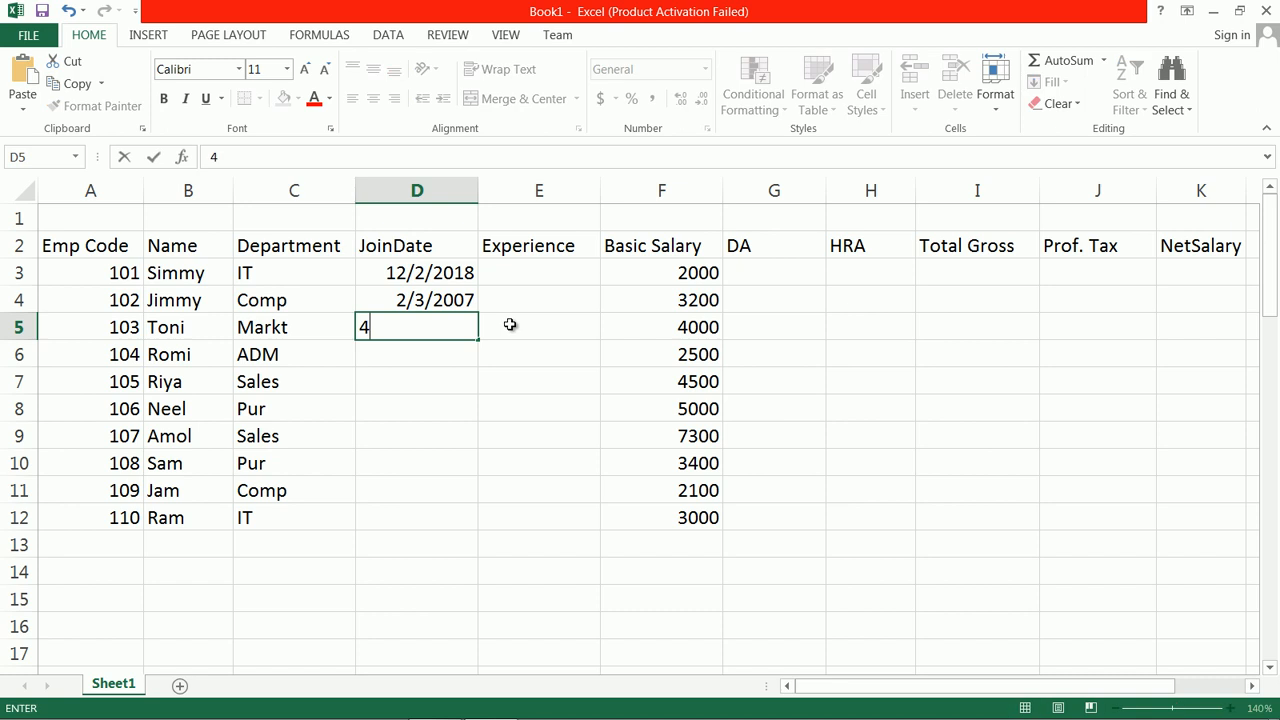
{"action": "type", "text": "/5/2015"}
{"action": "key", "text": "Return"}
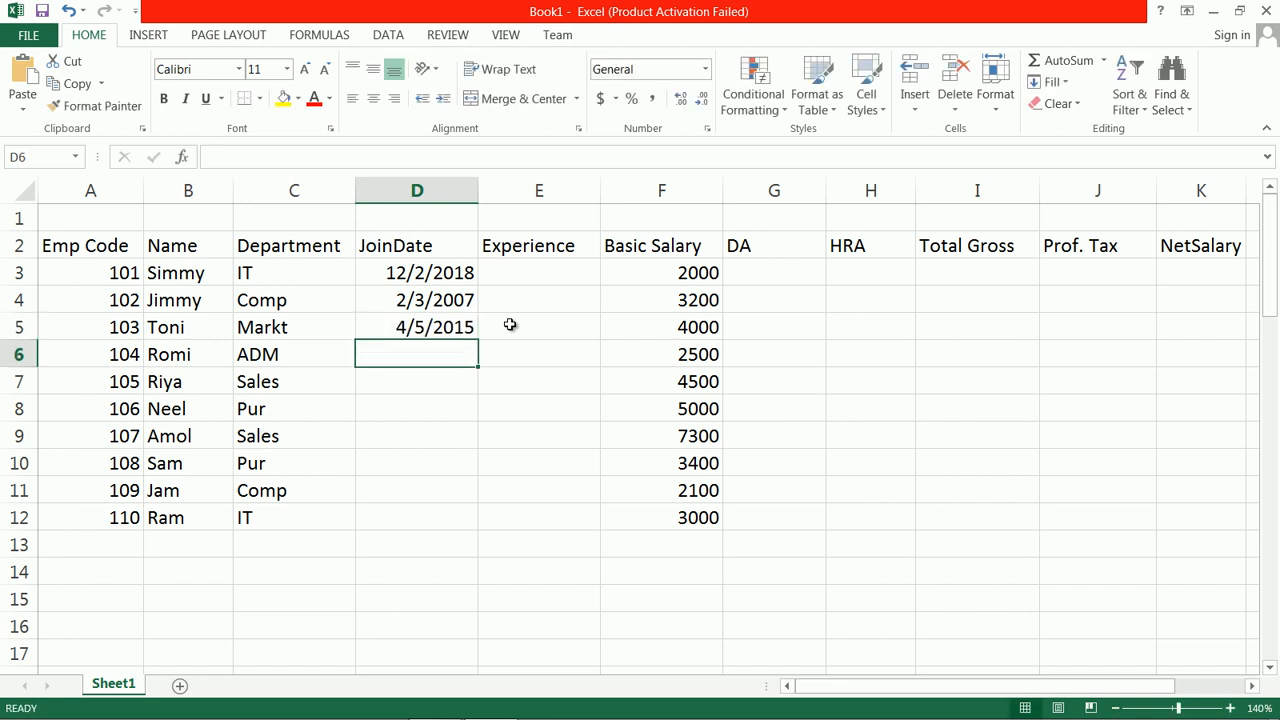
{"action": "type", "text": "5/5"}
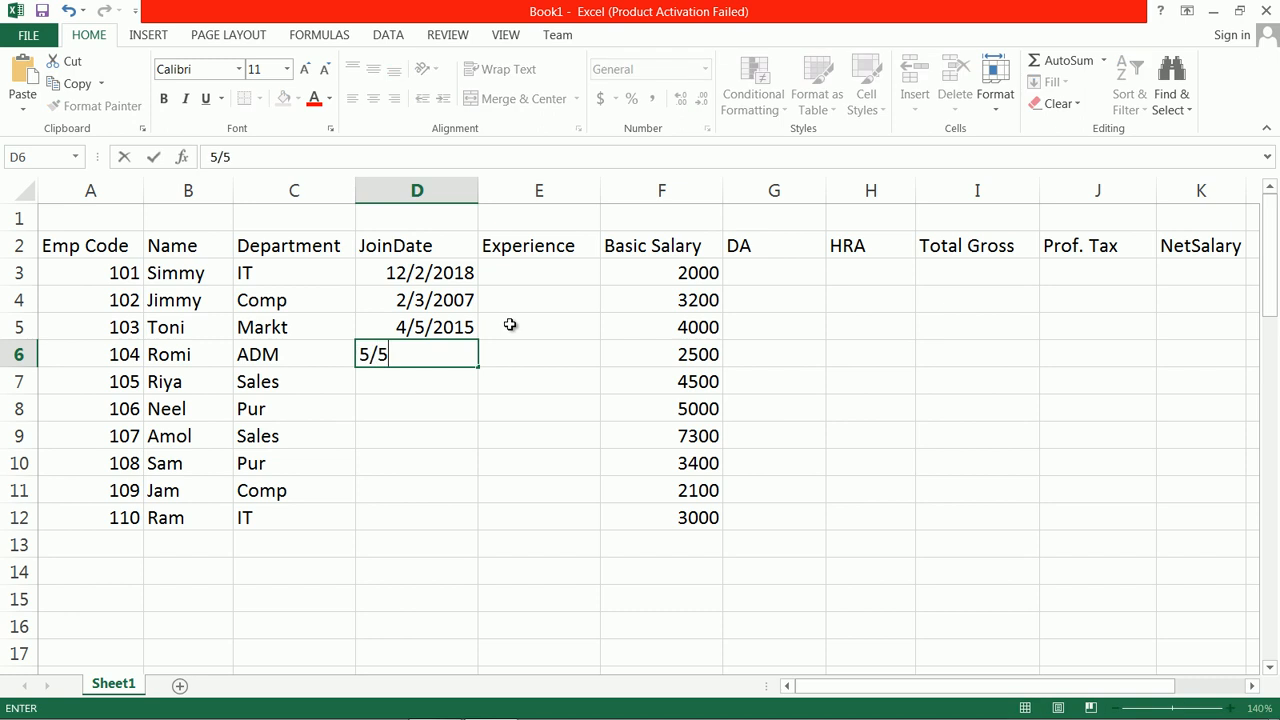
{"action": "type", "text": "/2020"}
{"action": "key", "text": "Return"}
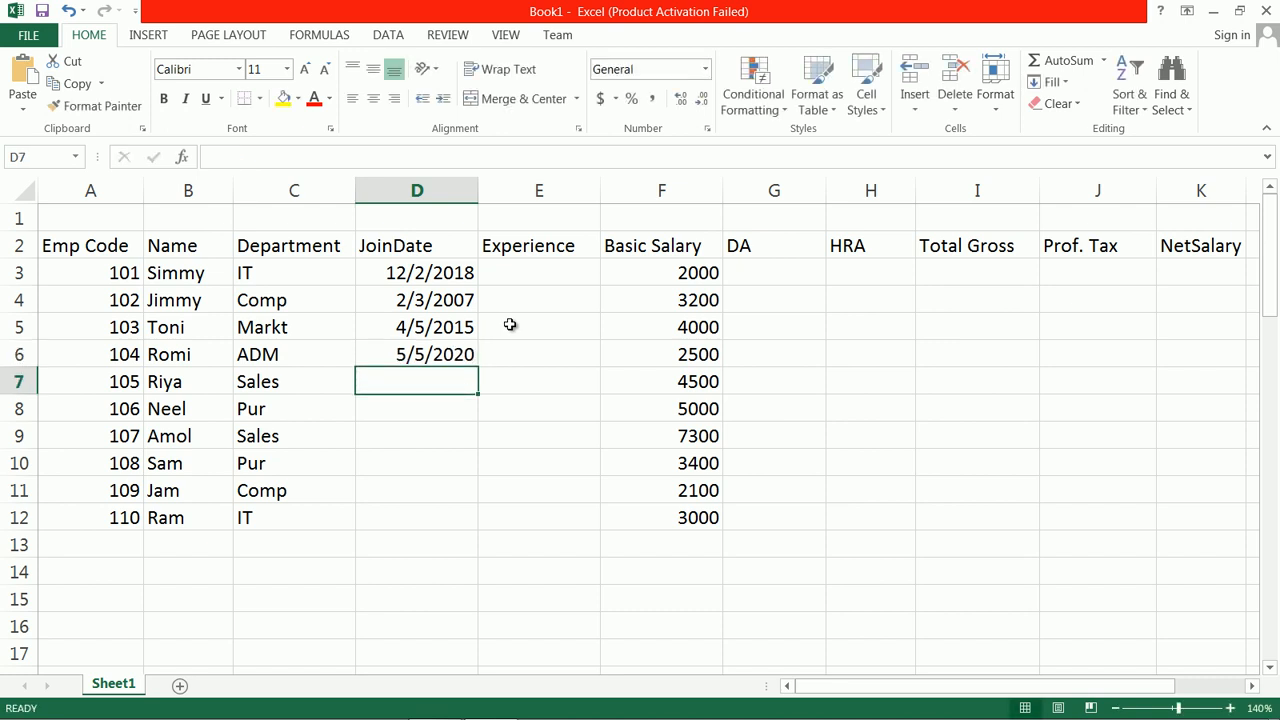
Step: Enter the join dates 5/2/2014 for employee 105 in D7 and 6/7/2017 for employee 106 in D8
{"action": "type", "text": "5/2/"}
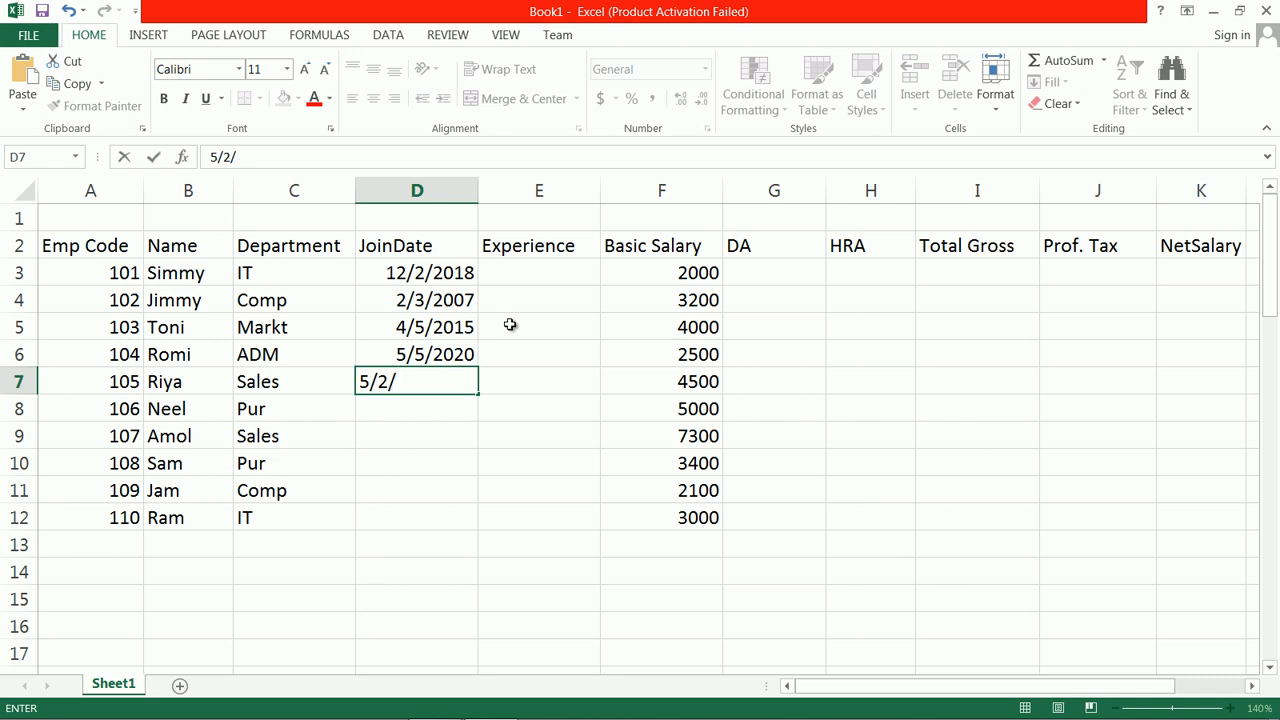
{"action": "type", "text": "2014"}
{"action": "key", "text": "Return"}
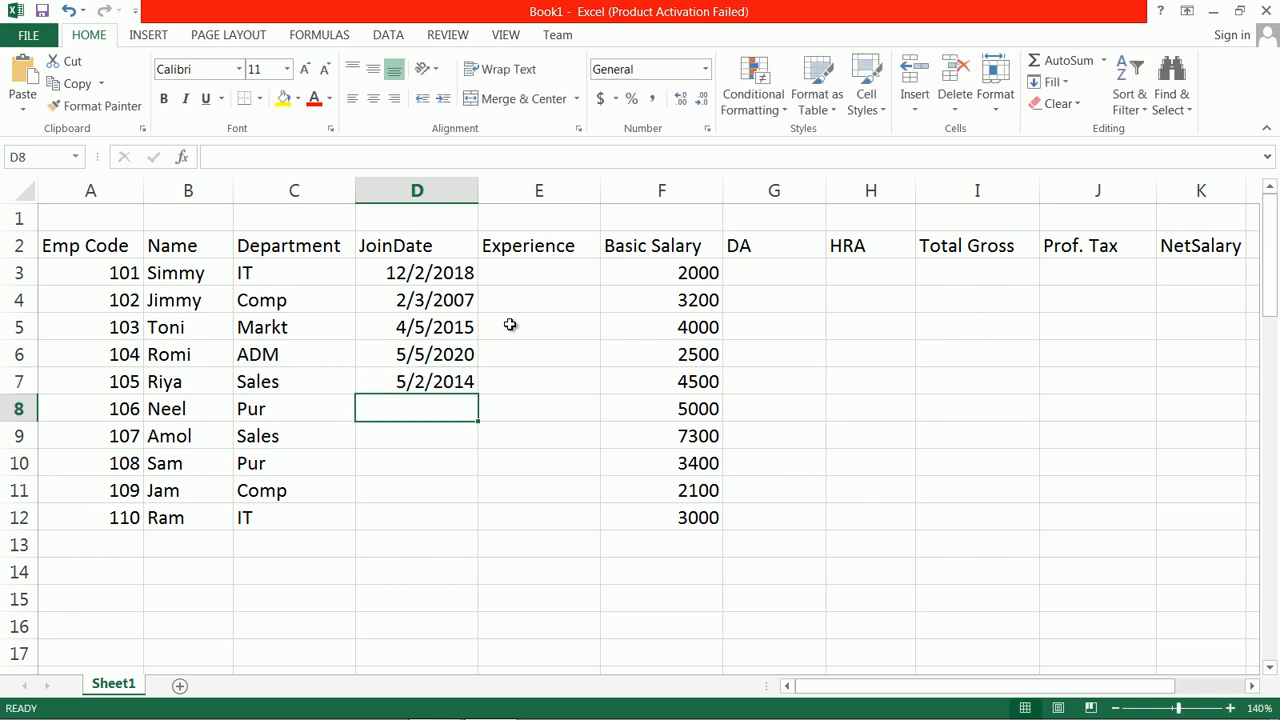
{"action": "type", "text": "6/"}
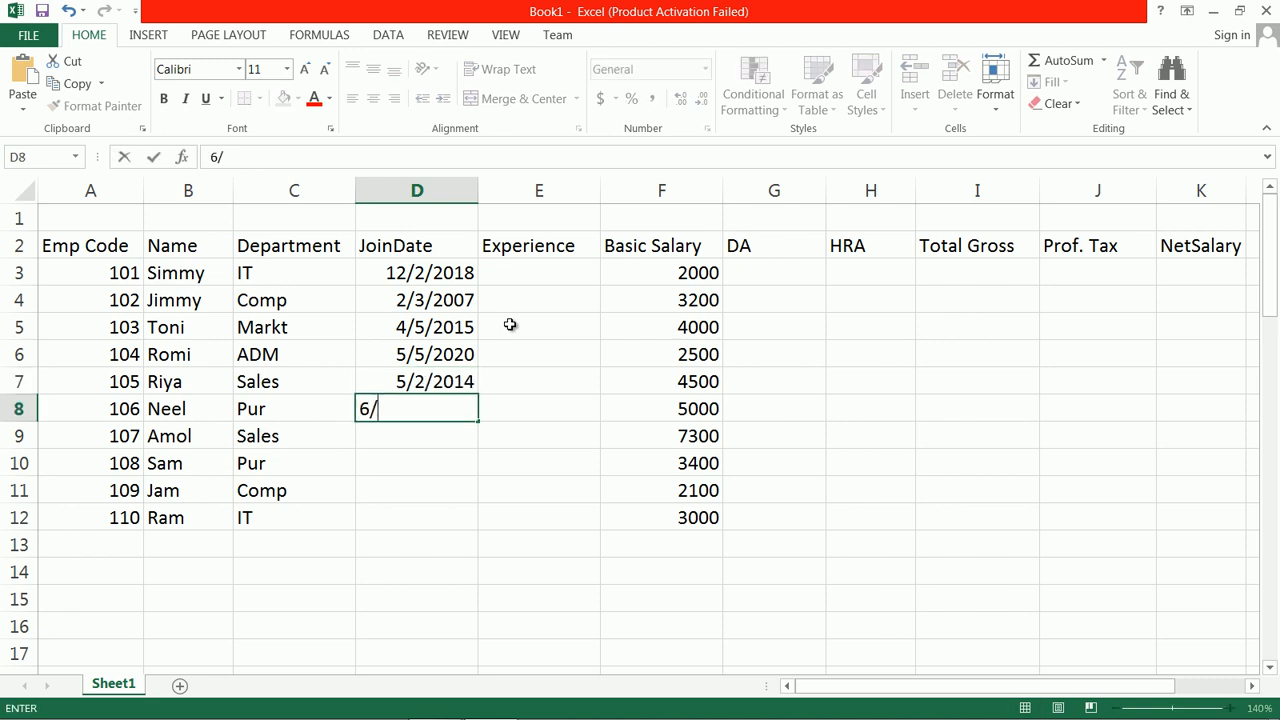
{"action": "type", "text": "7/2017"}
{"action": "key", "text": "Return"}
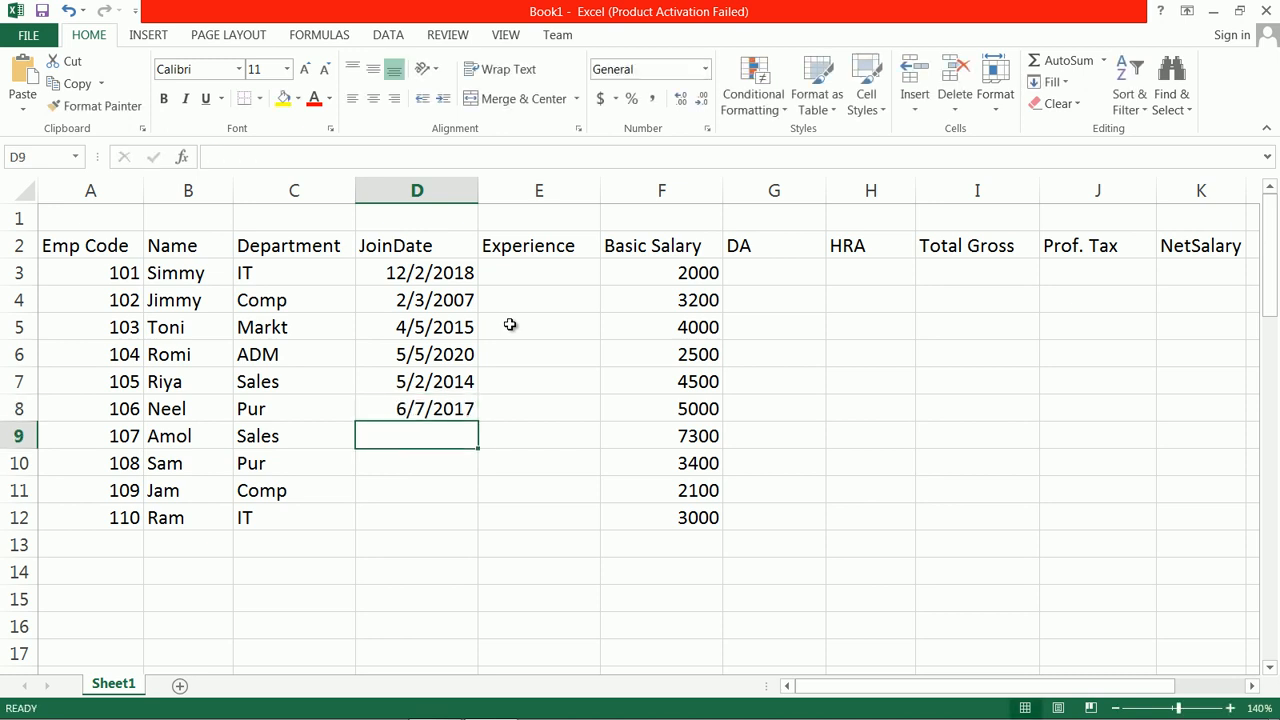
Step: Enter the join date 12/12/2019 for employee 107 in D9
{"action": "type", "text": "12/12/"}
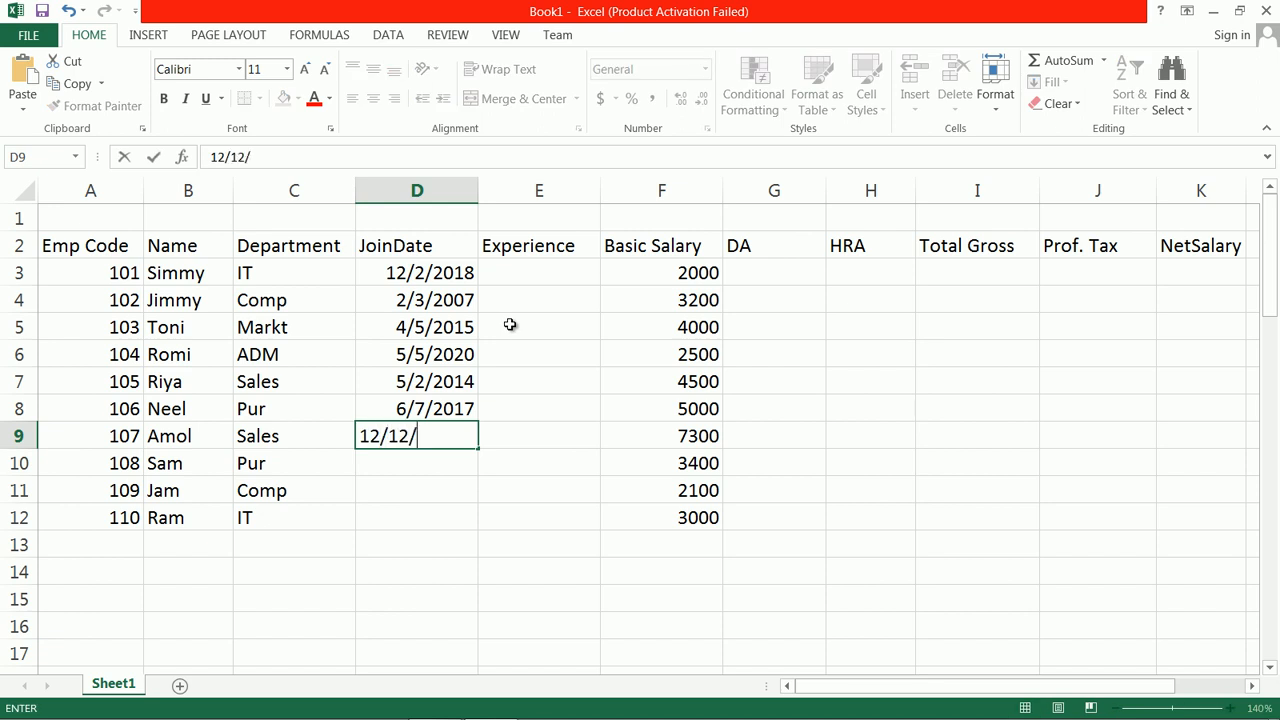
{"action": "type", "text": "2019"}
{"action": "key", "text": "Return"}
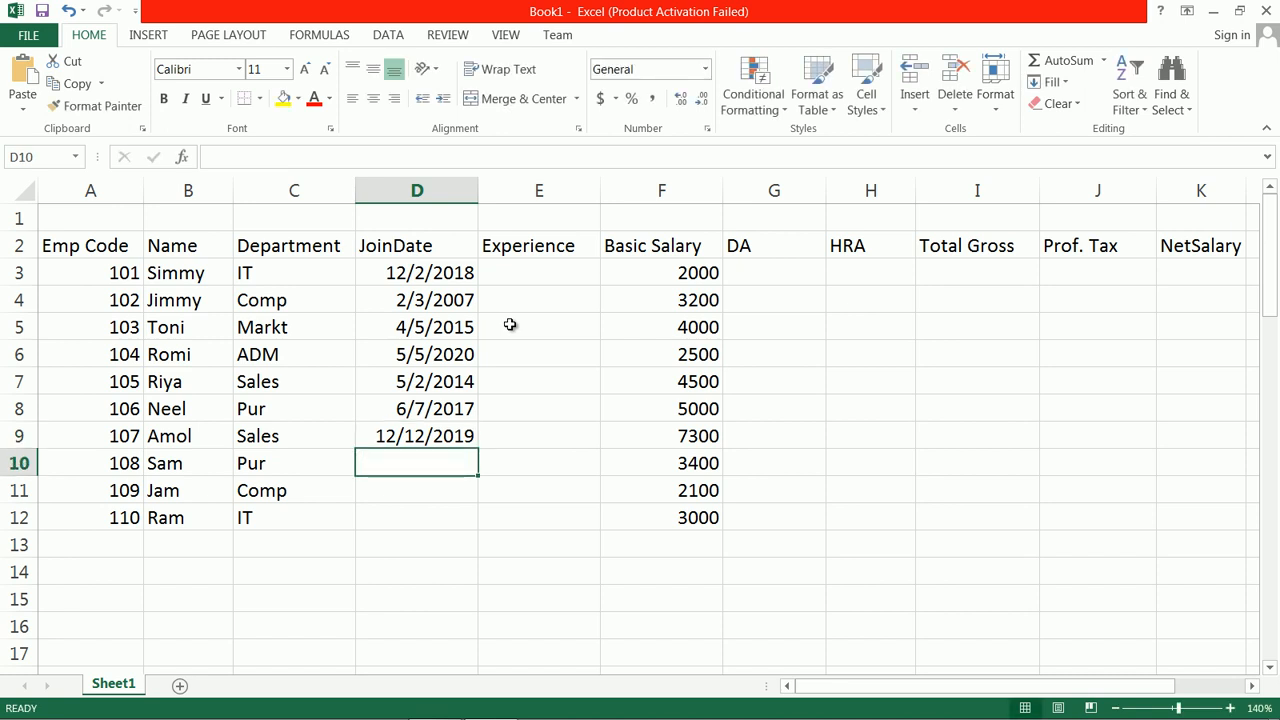
{"action": "key", "text": "Up"}
{"action": "key", "text": "Up"}
{"action": "key", "text": "Up"}
{"action": "key", "text": "Up"}
{"action": "key", "text": "Up"}
{"action": "key", "text": "Down"}
{"action": "key", "text": "Down"}
{"action": "key", "text": "Down"}
{"action": "key", "text": "Down"}
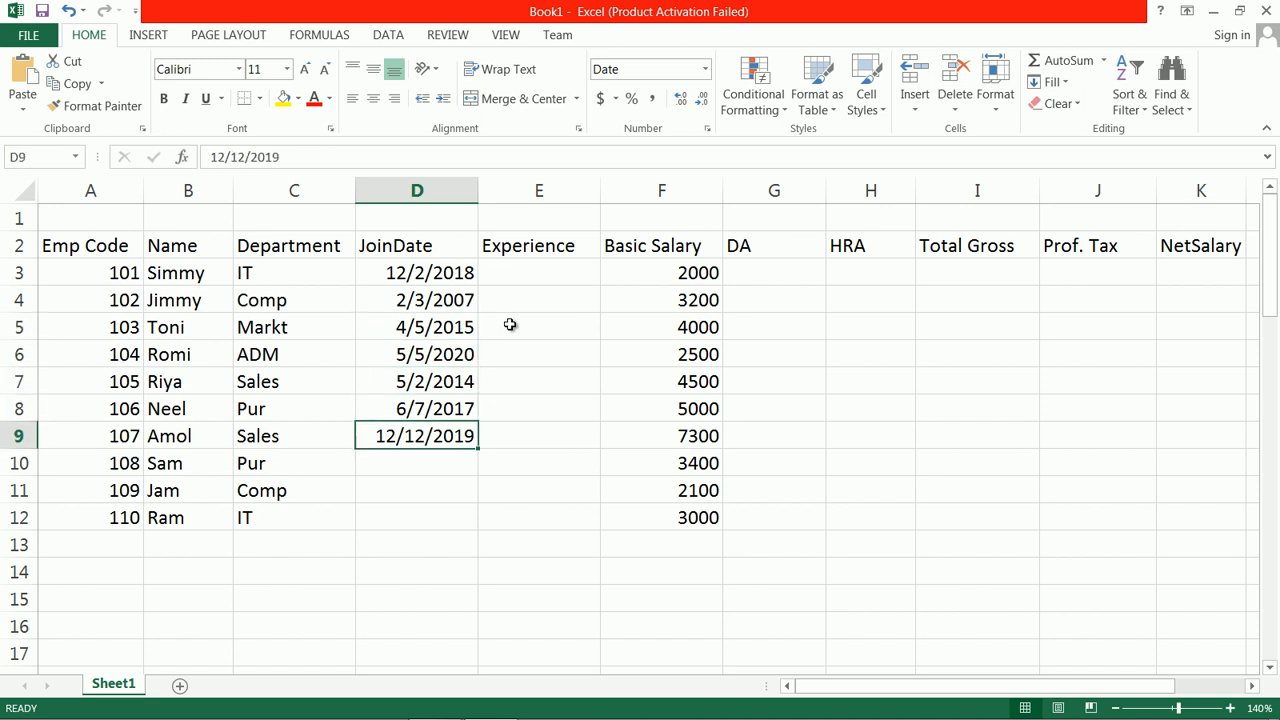
{"action": "double_click", "coordinate": [476, 437]}
Step: Enter the join date 5/1/2018 for employee 108 in D10
{"action": "left_click", "coordinate": [446, 460]}
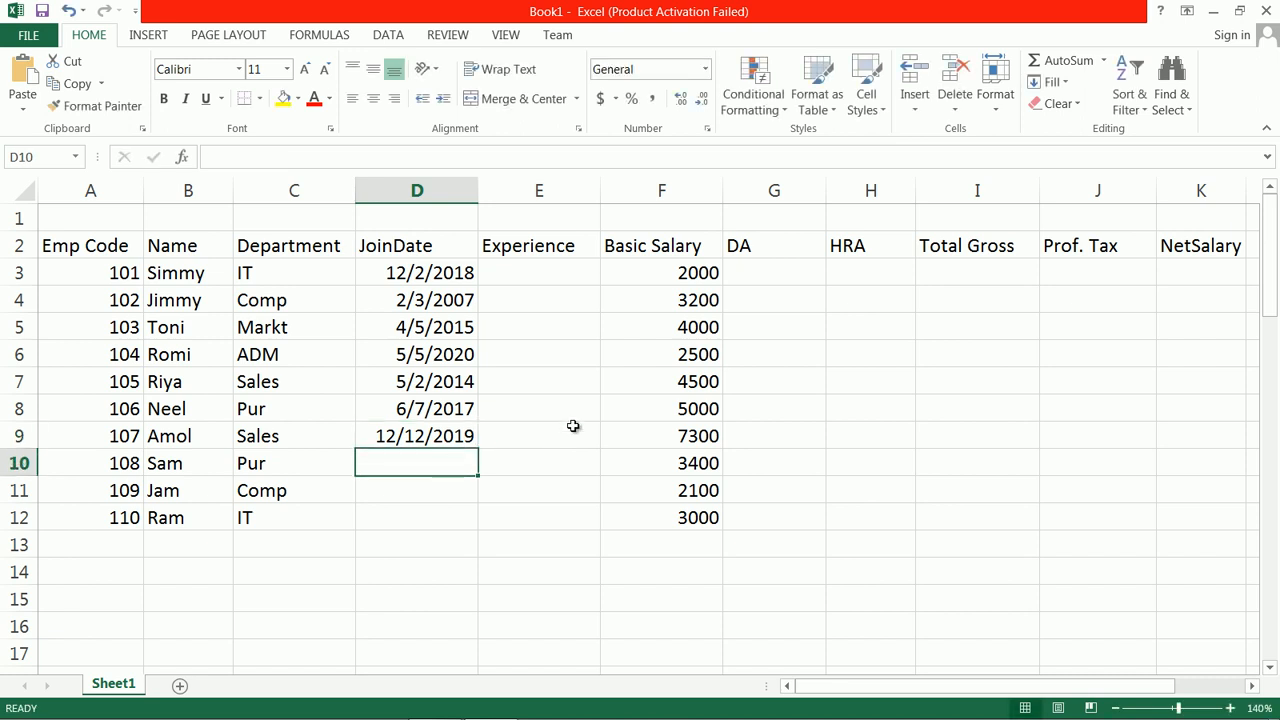
{"action": "type", "text": "5/1/"}
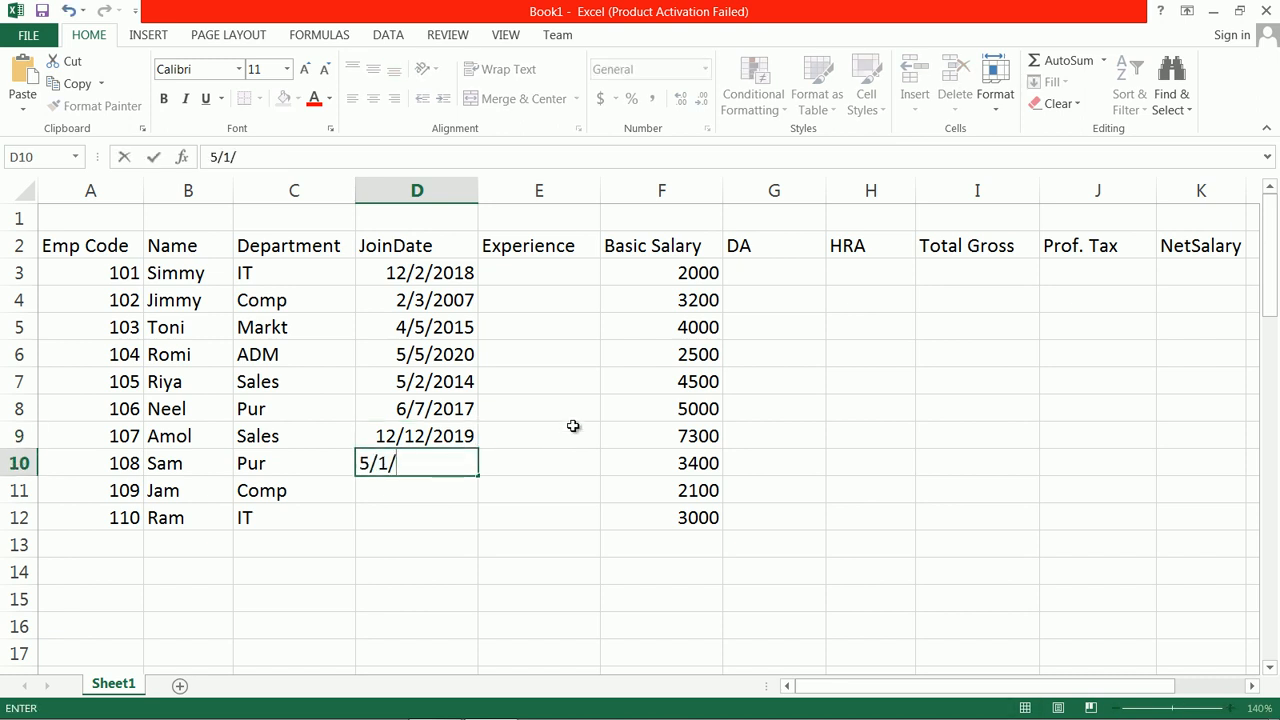
{"action": "type", "text": "2018"}
{"action": "key", "text": "Return"}
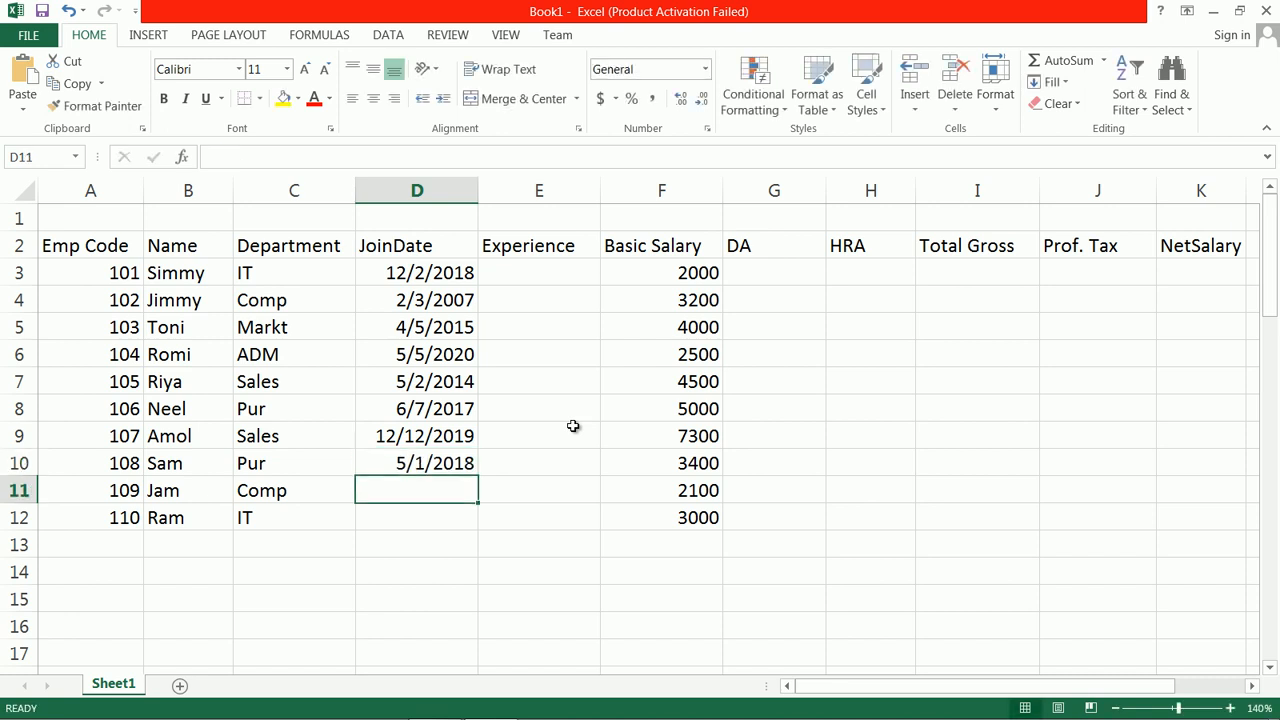
Step: Enter the join dates 7/2/2016 for employee 109 in D11 and 6/6/2017 for employee 110 in D12
{"action": "type", "text": "7/"}
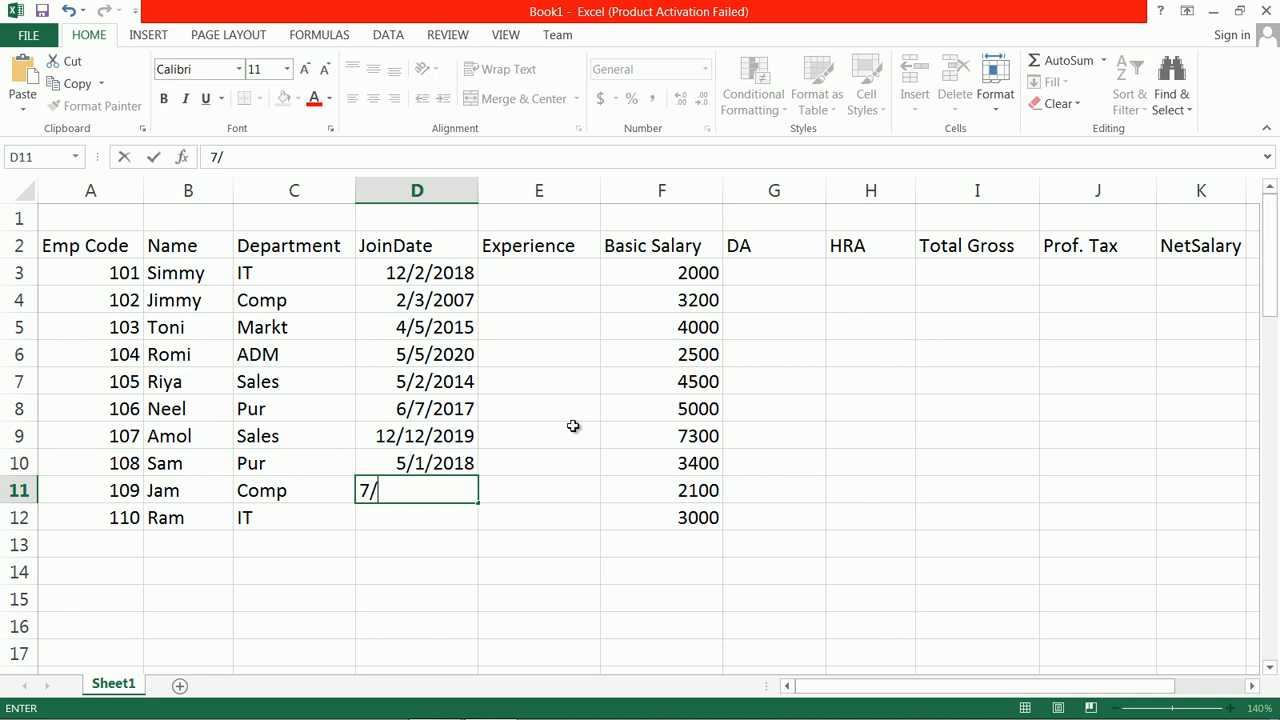
{"action": "type", "text": "2/201"}
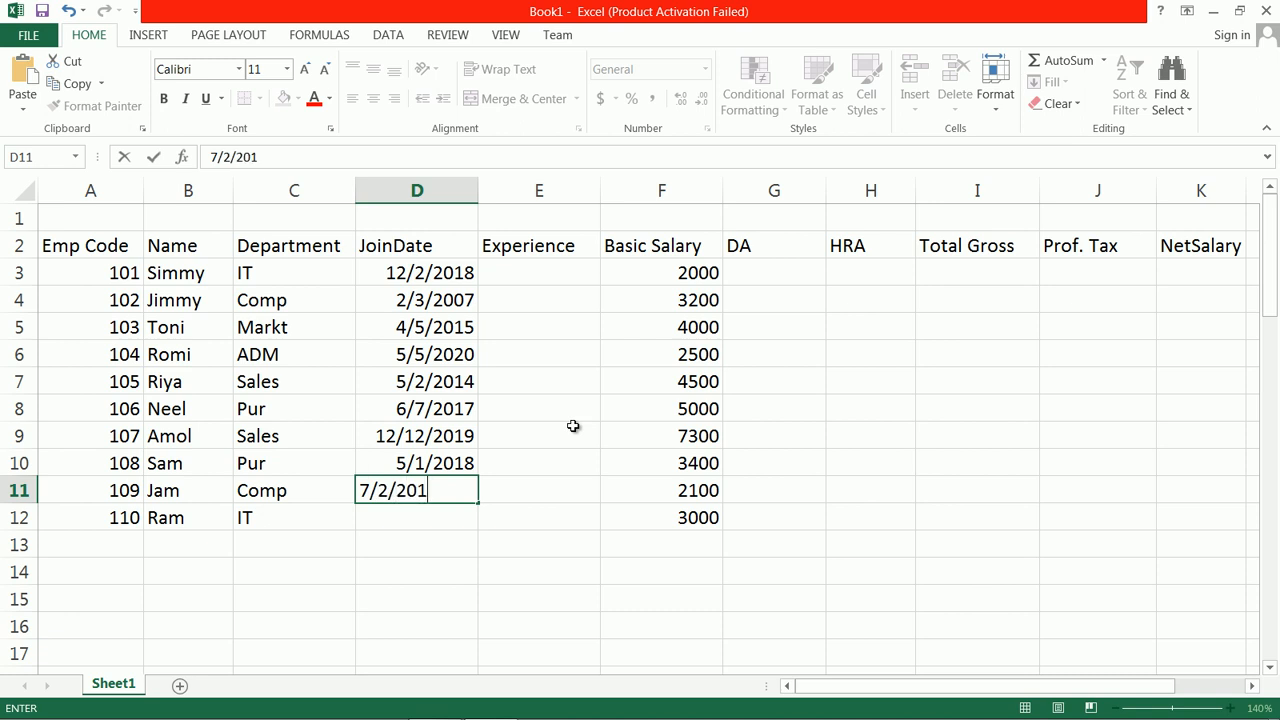
{"action": "type", "text": "6"}
{"action": "key", "text": "Return"}
{"action": "type", "text": "6/6/20"}
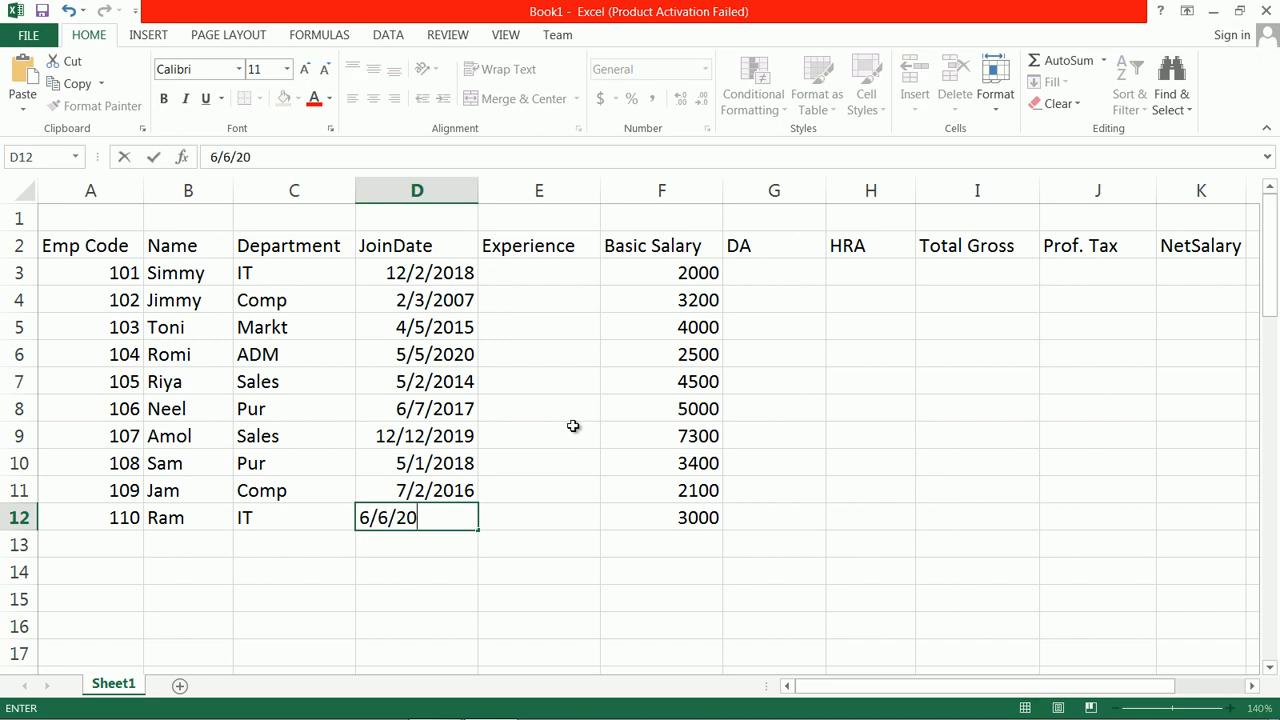
{"action": "type", "text": "17"}
{"action": "key", "text": "Return"}
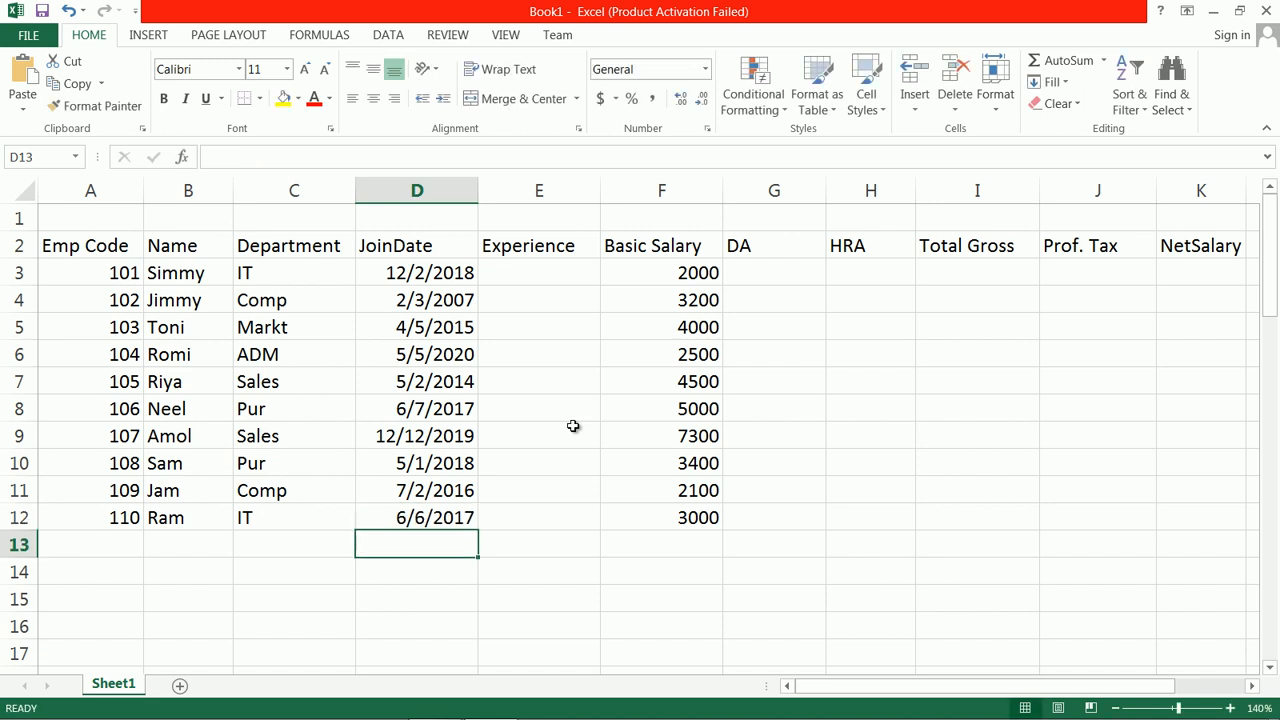
{"action": "left_click", "coordinate": [514, 268]}
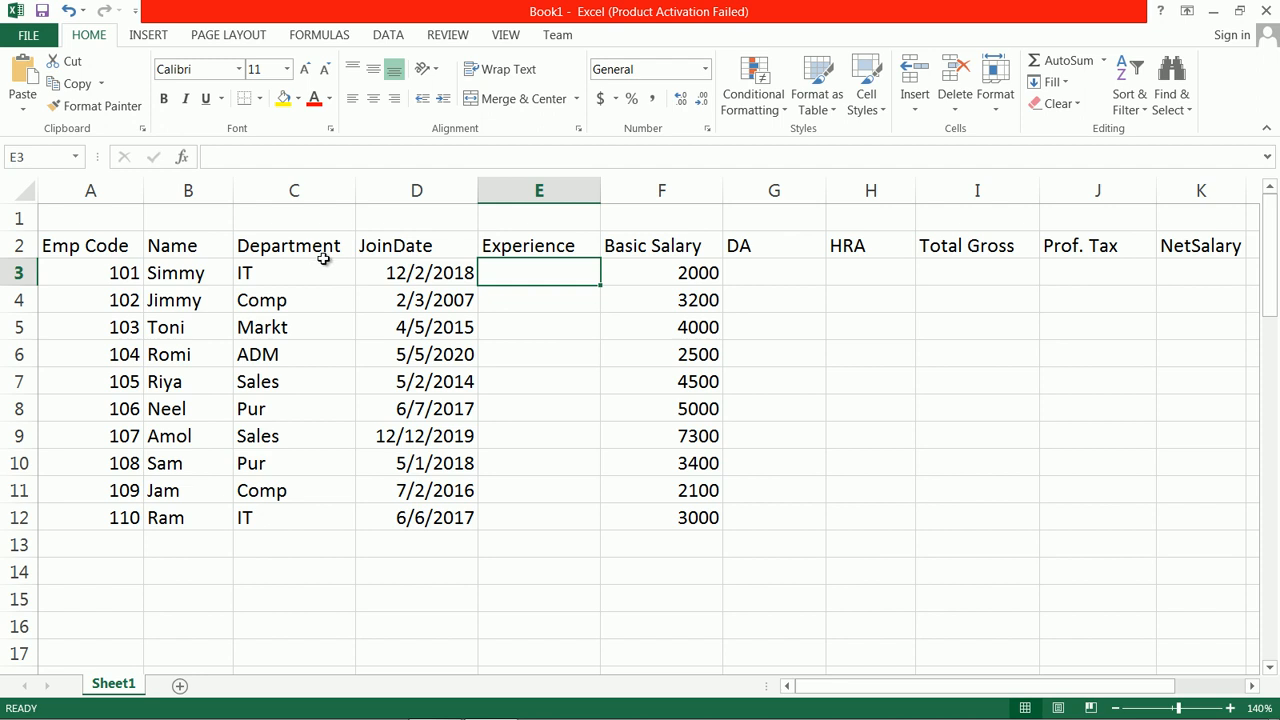
{"action": "type", "text": "="}
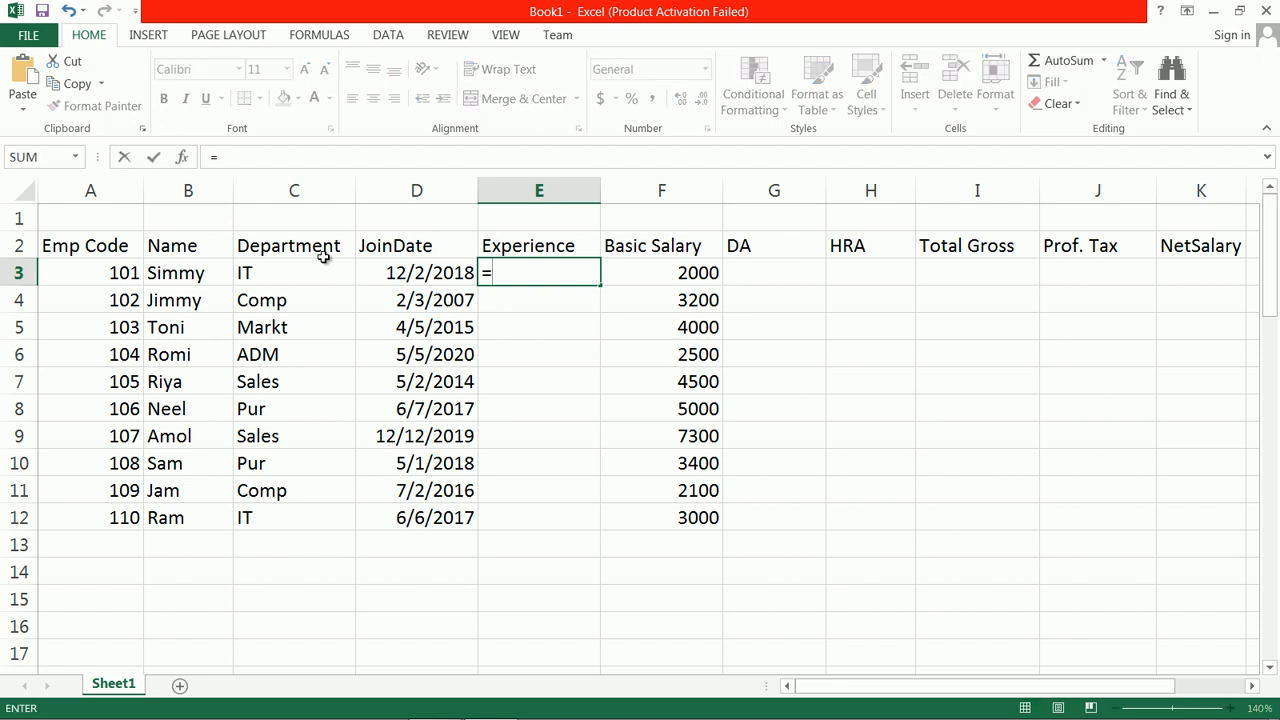
{"action": "type", "text": "cdate("}
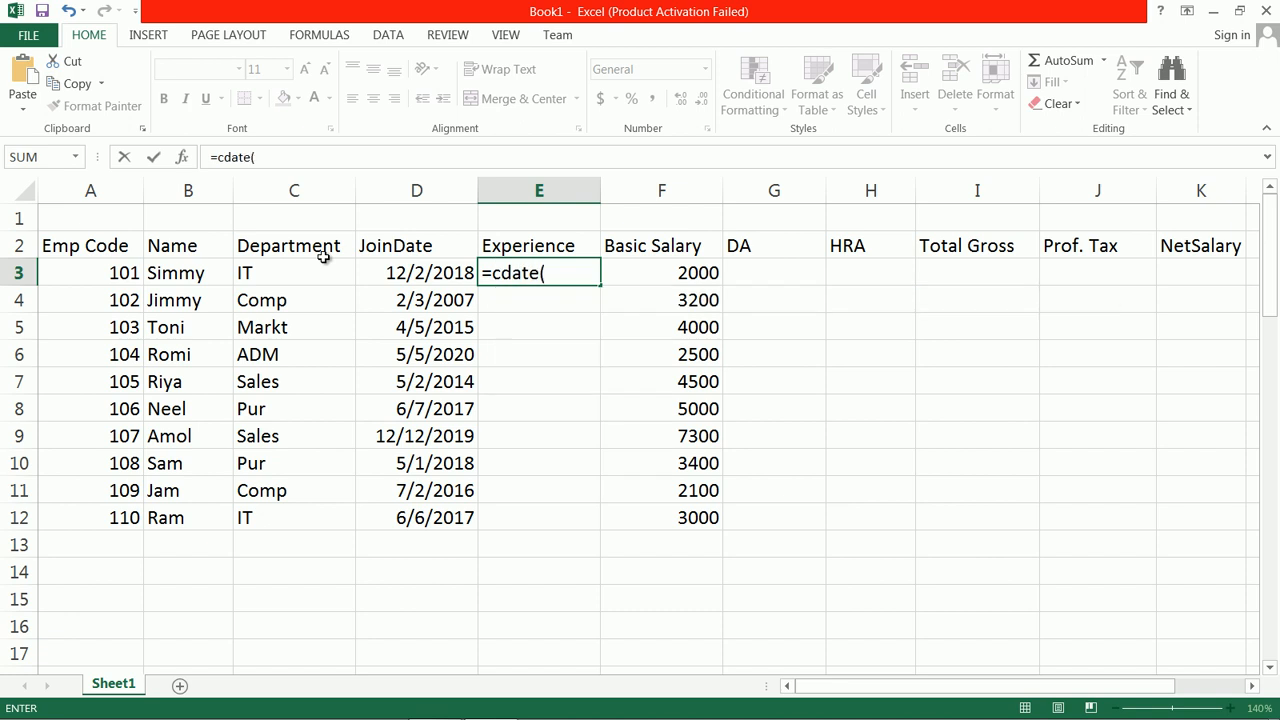
{"action": "key", "text": "BackSpace"}
{"action": "key", "text": "BackSpace"}
{"action": "key", "text": "BackSpace"}
{"action": "key", "text": "BackSpace"}
{"action": "key", "text": "BackSpace"}
{"action": "key", "text": "BackSpace"}
{"action": "key", "text": "BackSpace"}
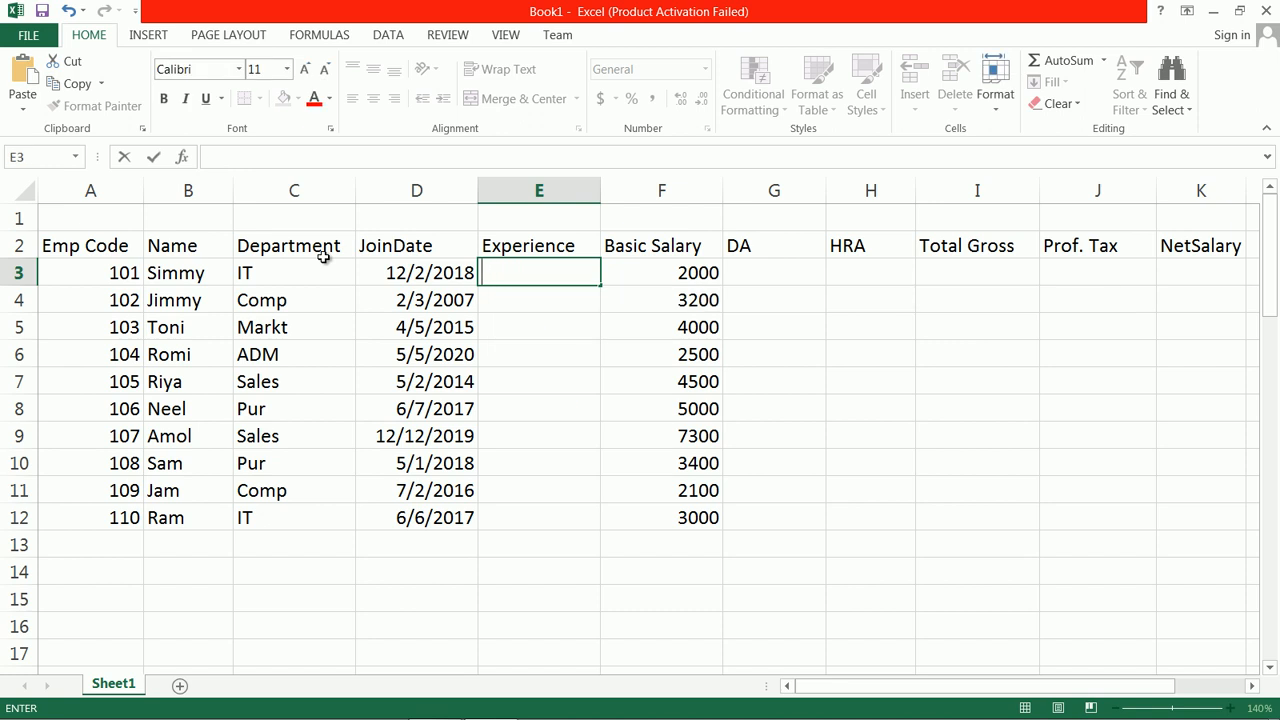
{"action": "type", "text": "="}
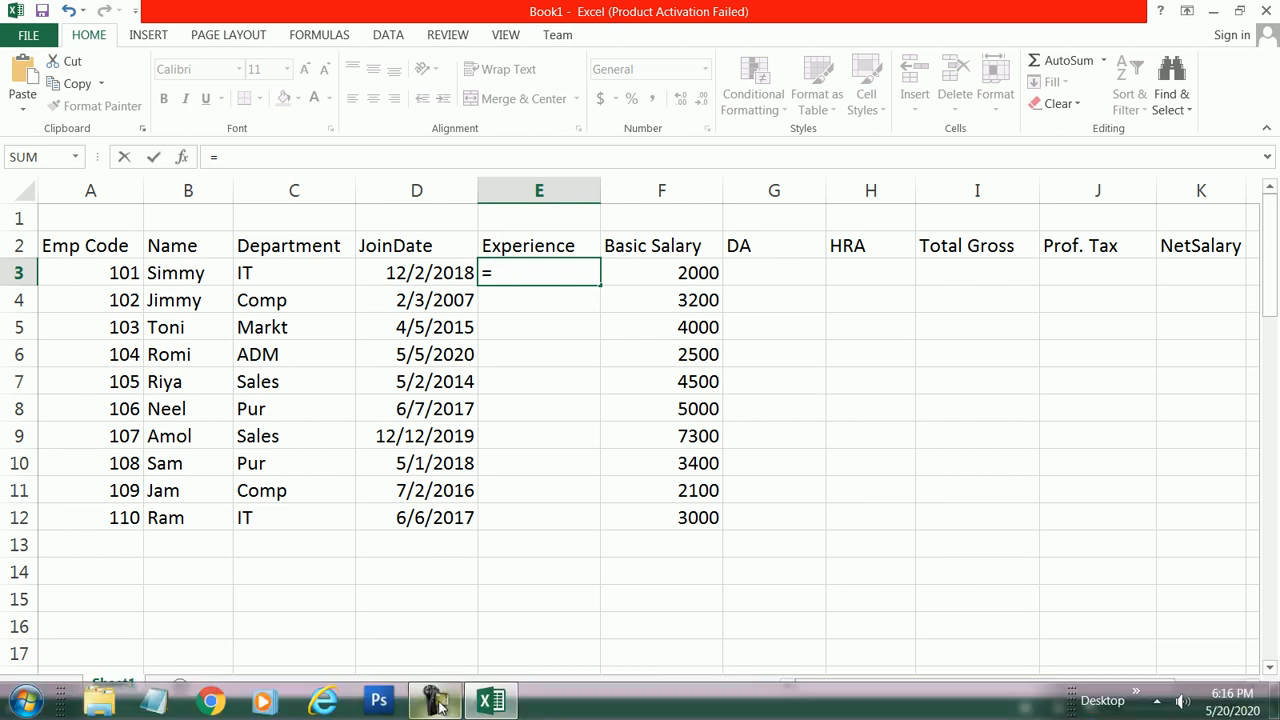
{"action": "left_click", "coordinate": [470, 710]}
{"action": "left_click", "coordinate": [1200, 660]}
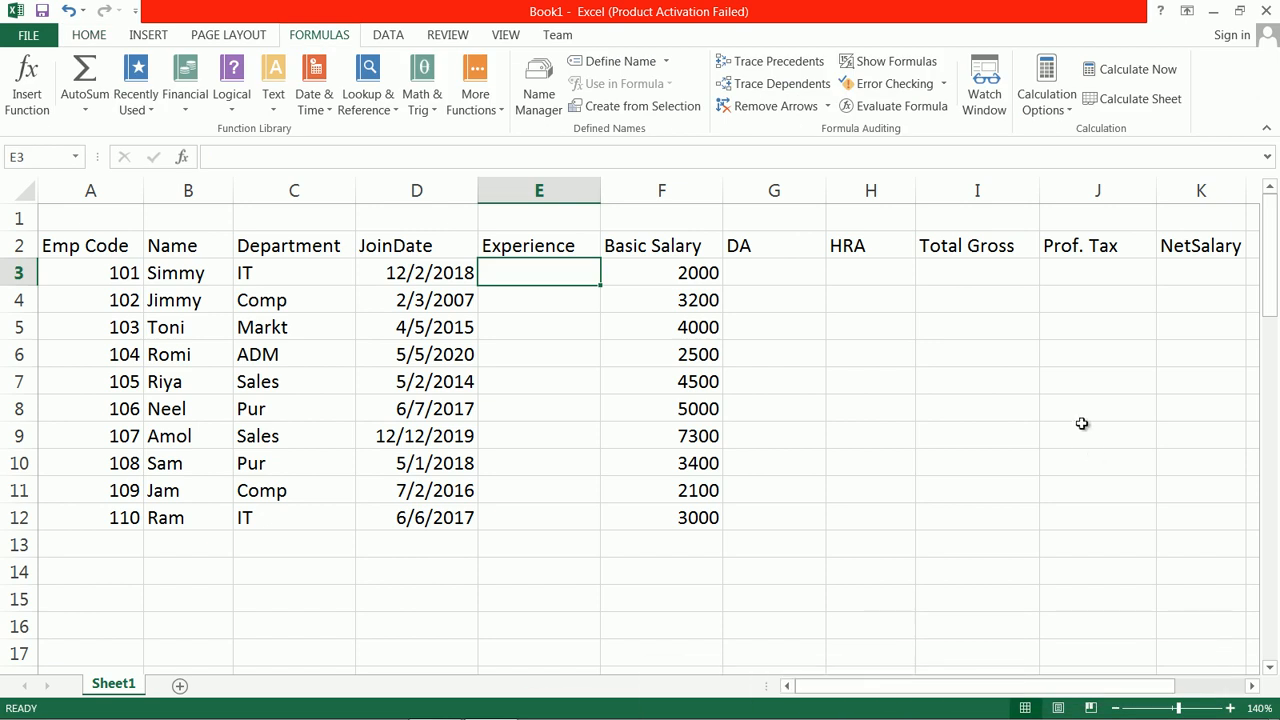
Step: Enter the formula =NOW()-D3 in E3 under Experience, subtracting the join date from the current date
{"action": "type", "text": "="}
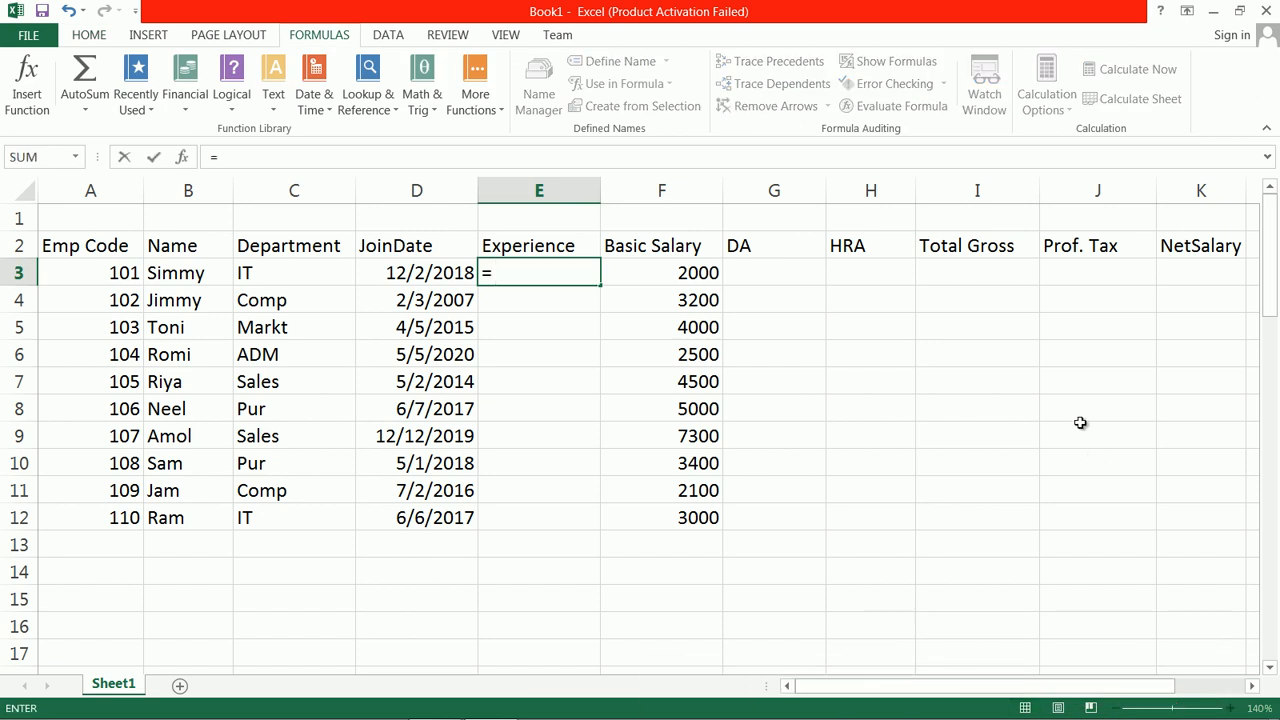
{"action": "type", "text": "n"}
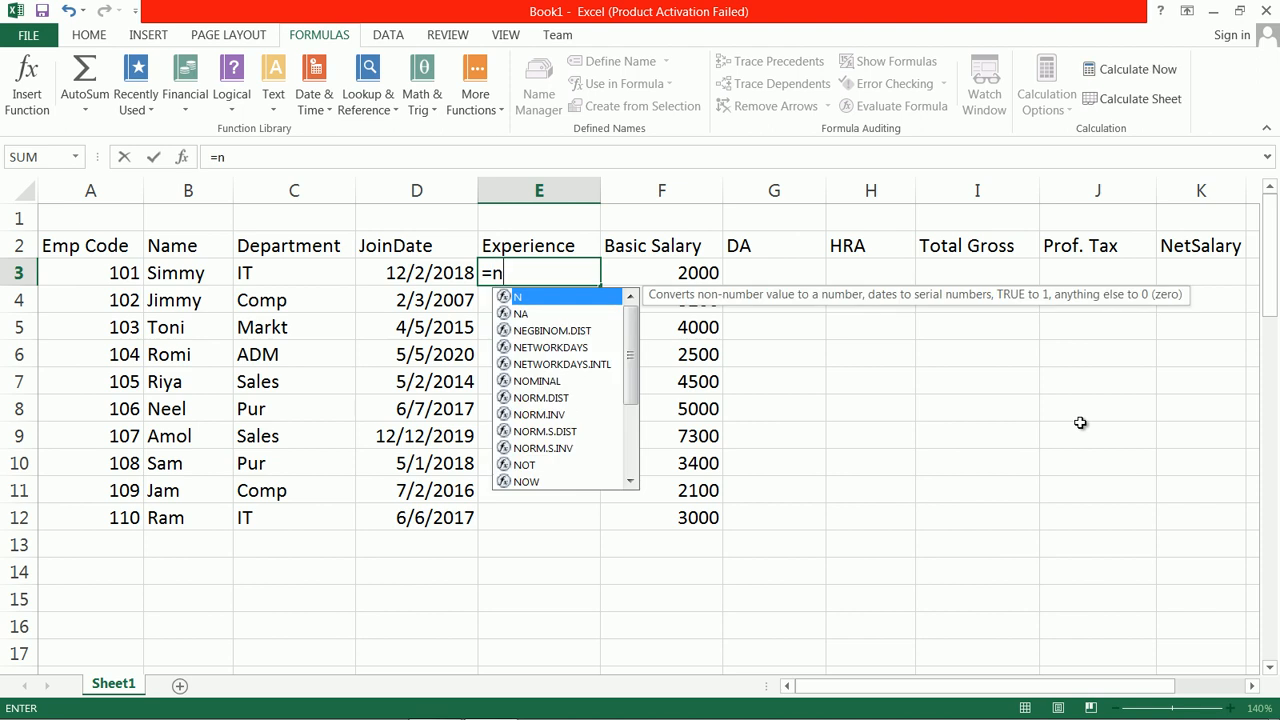
{"action": "type", "text": "ow9("}
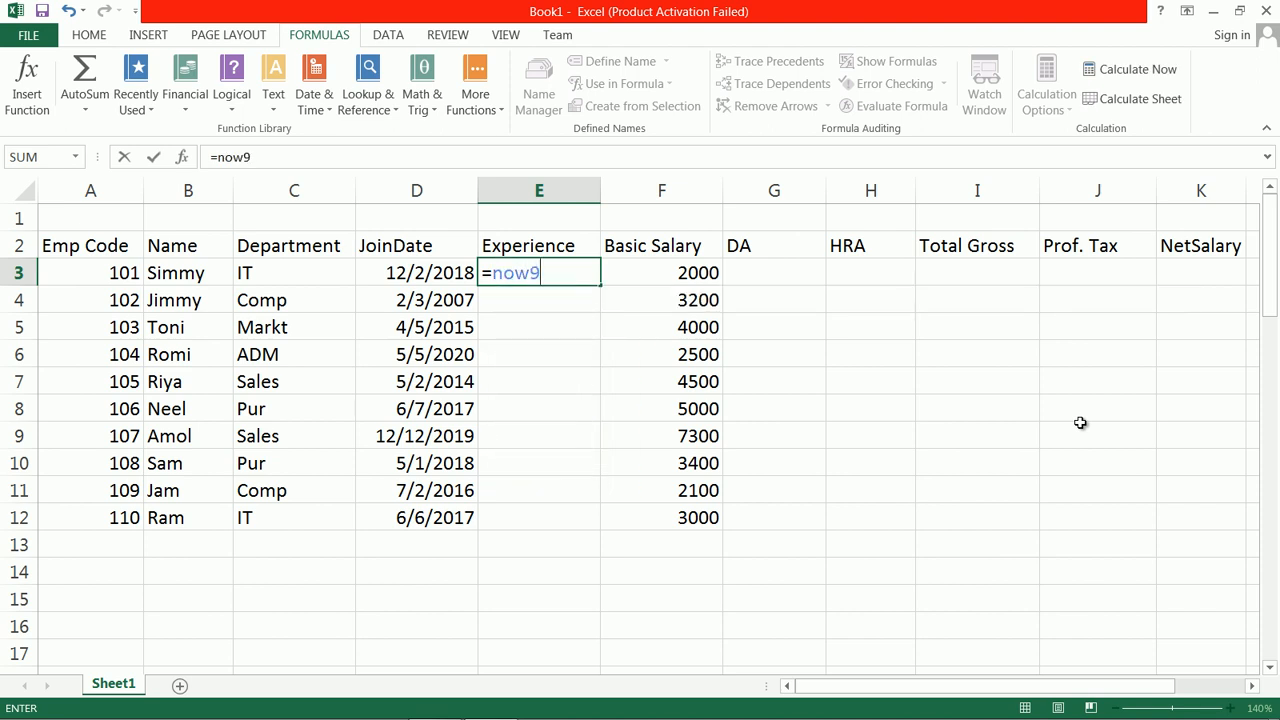
{"action": "key", "text": "BackSpace"}
{"action": "key", "text": "BackSpace"}
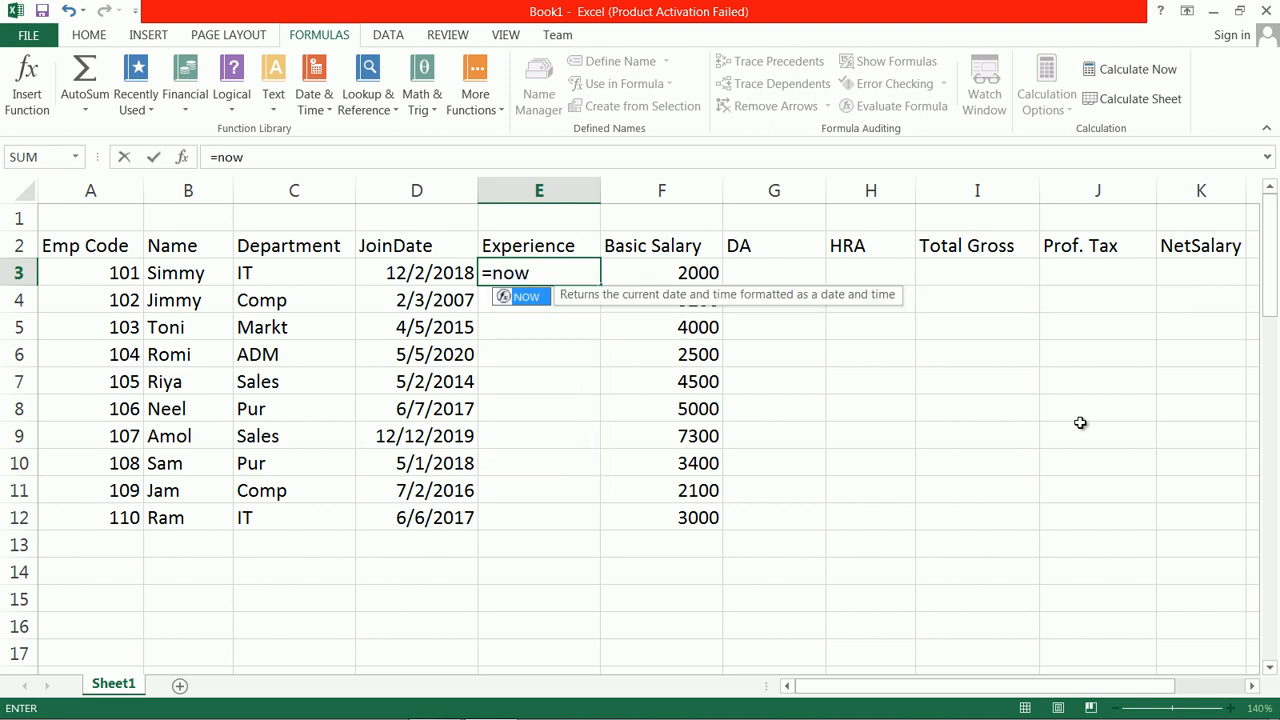
{"action": "type", "text": "()-"}
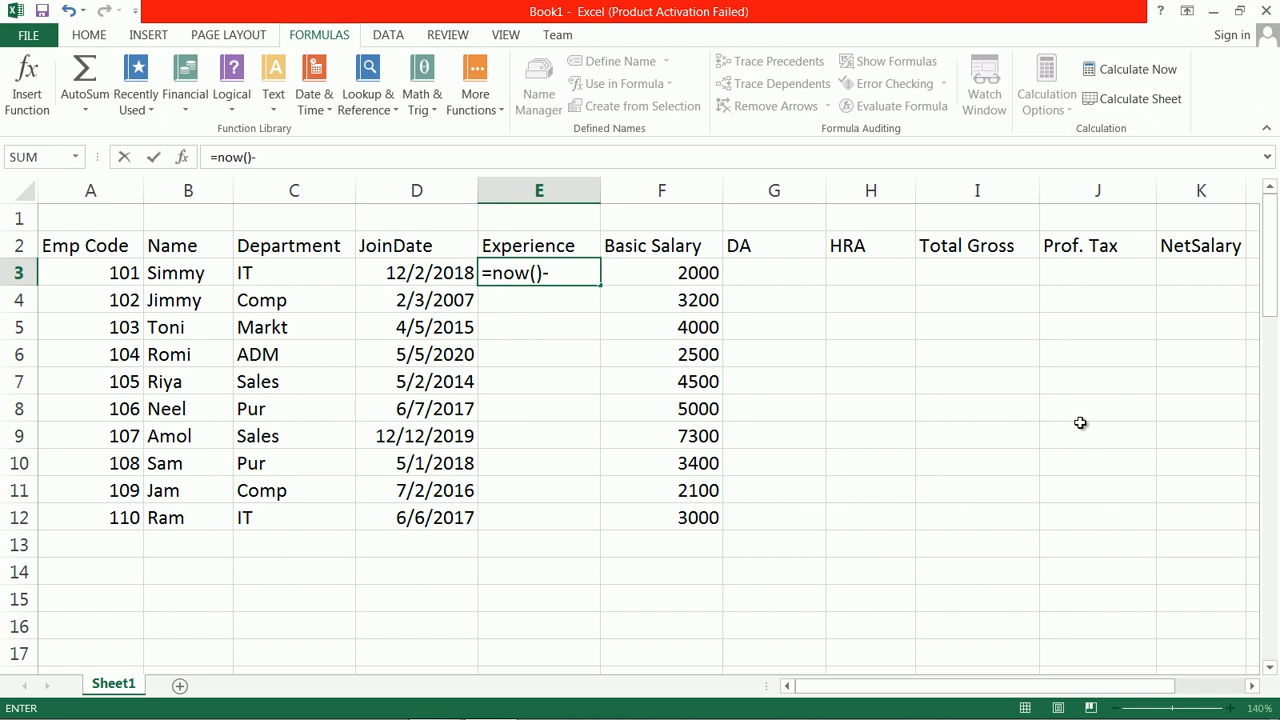
{"action": "left_click", "coordinate": [449, 280]}
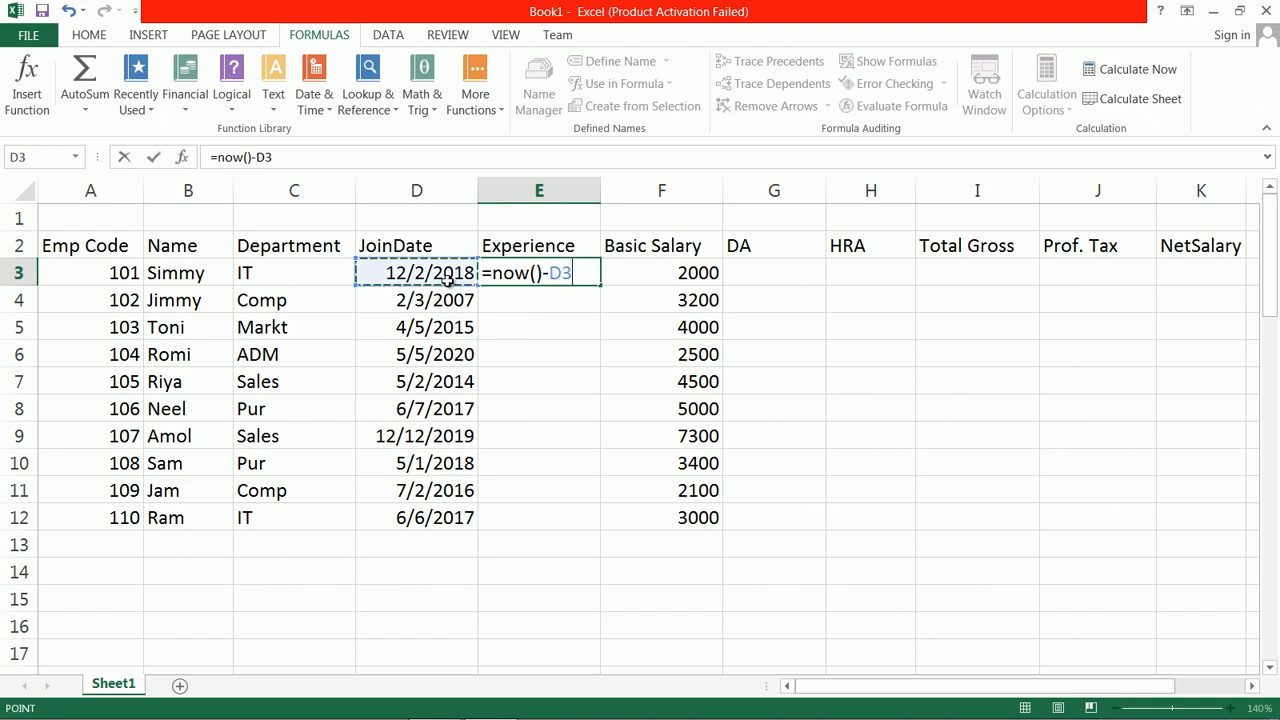
{"action": "type", "text": ")"}
{"action": "key", "text": "Return"}
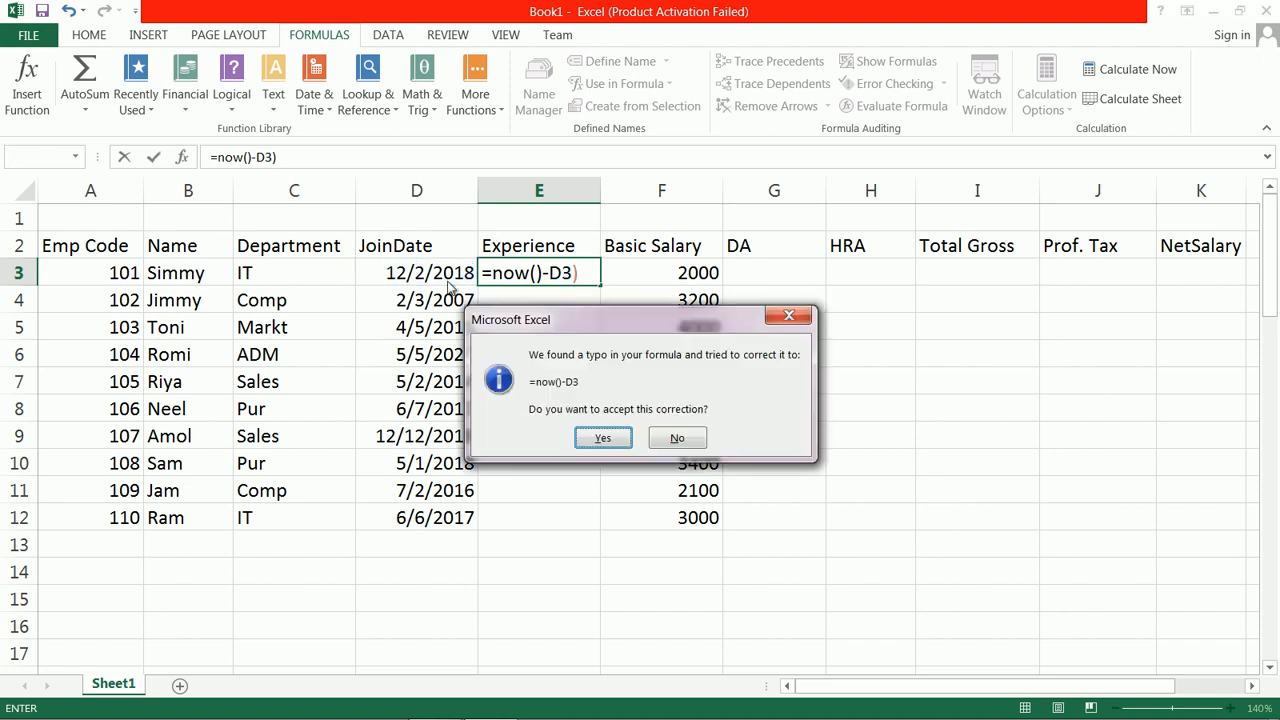
{"action": "key", "text": "Return"}
Step: Change the formula in E3 to =(NOW()-D3)/365 so that it calculates the experience in years
{"action": "left_click", "coordinate": [451, 277]}
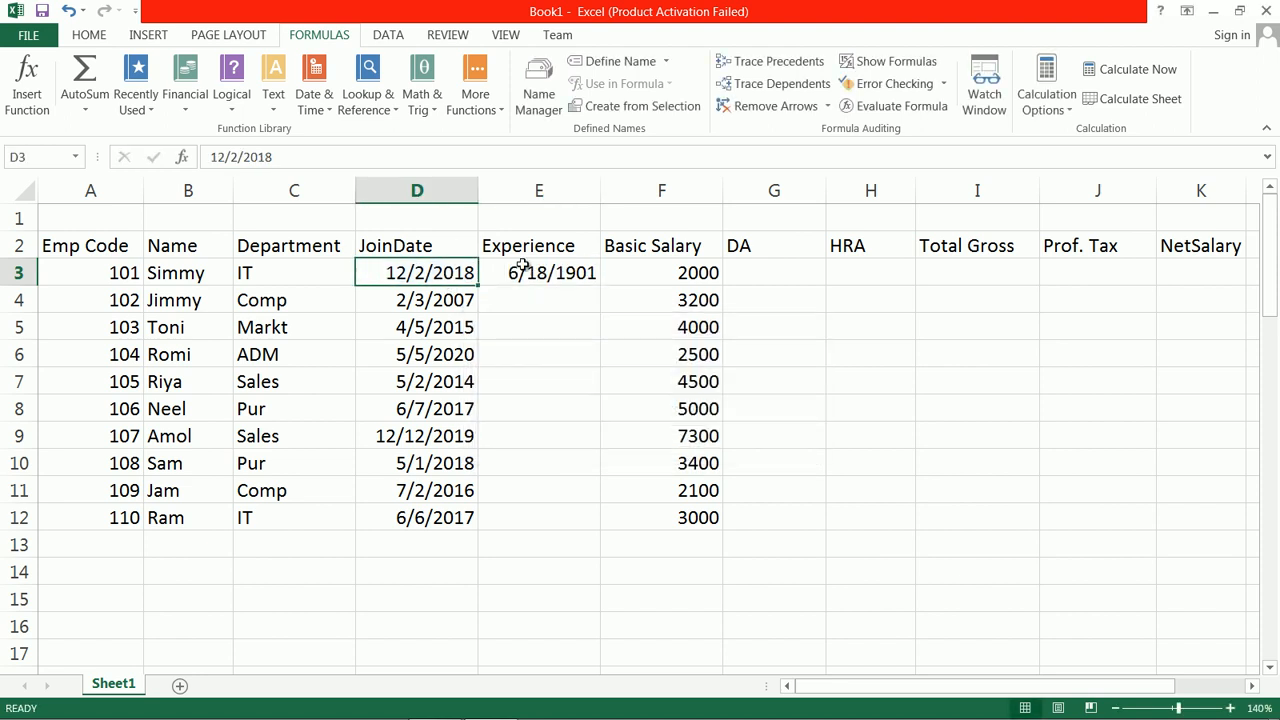
{"action": "left_click", "coordinate": [536, 268]}
{"action": "double_click", "coordinate": [575, 271]}
{"action": "left_click", "coordinate": [496, 271]}
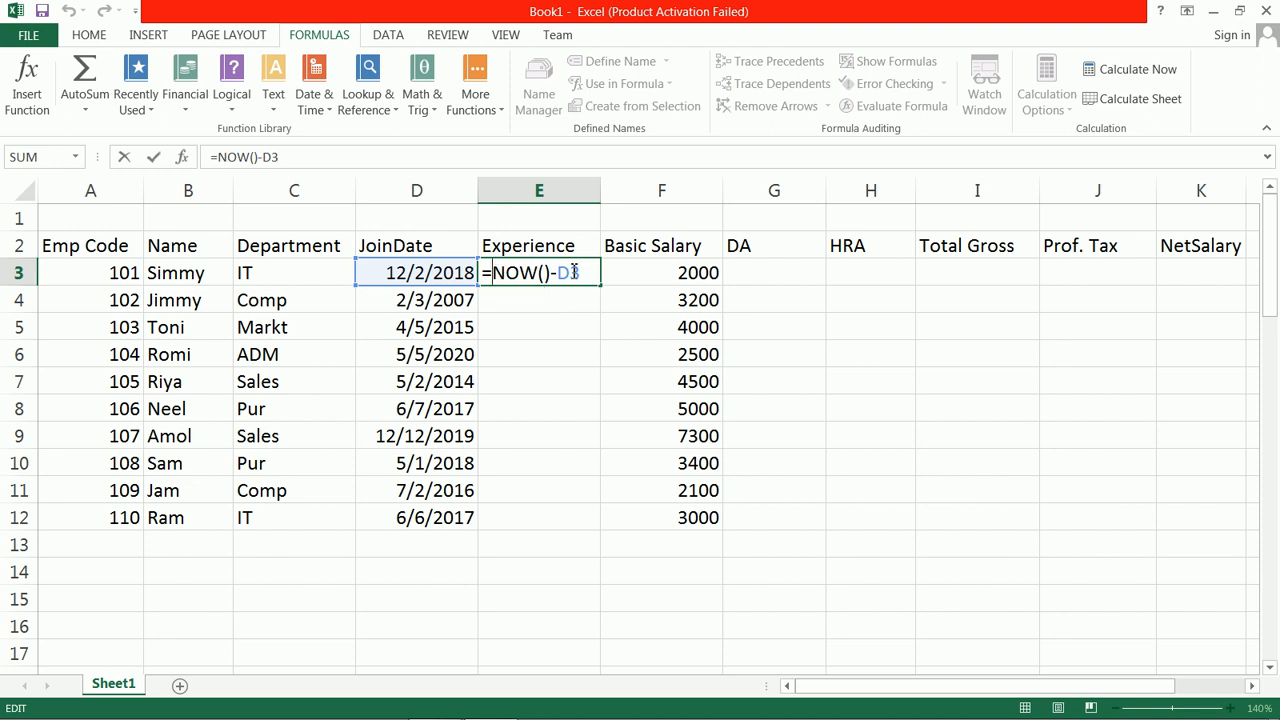
{"action": "type", "text": "("}
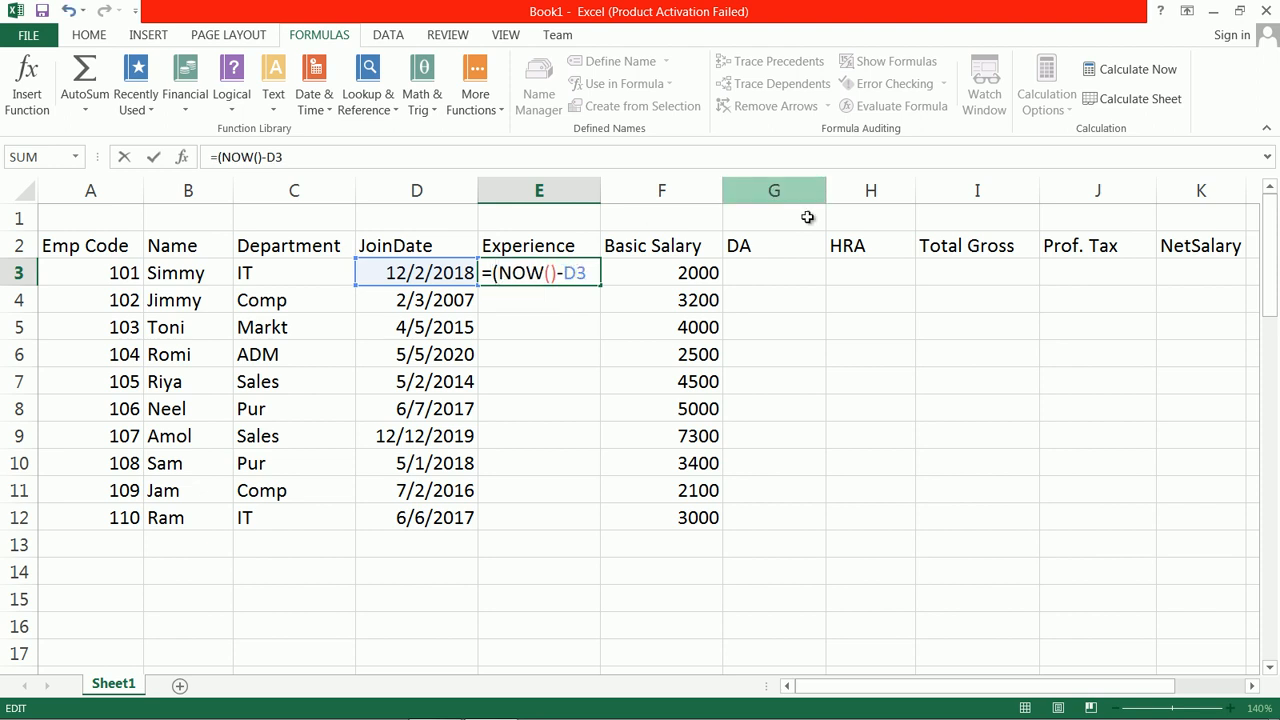
{"action": "left_click", "coordinate": [594, 272]}
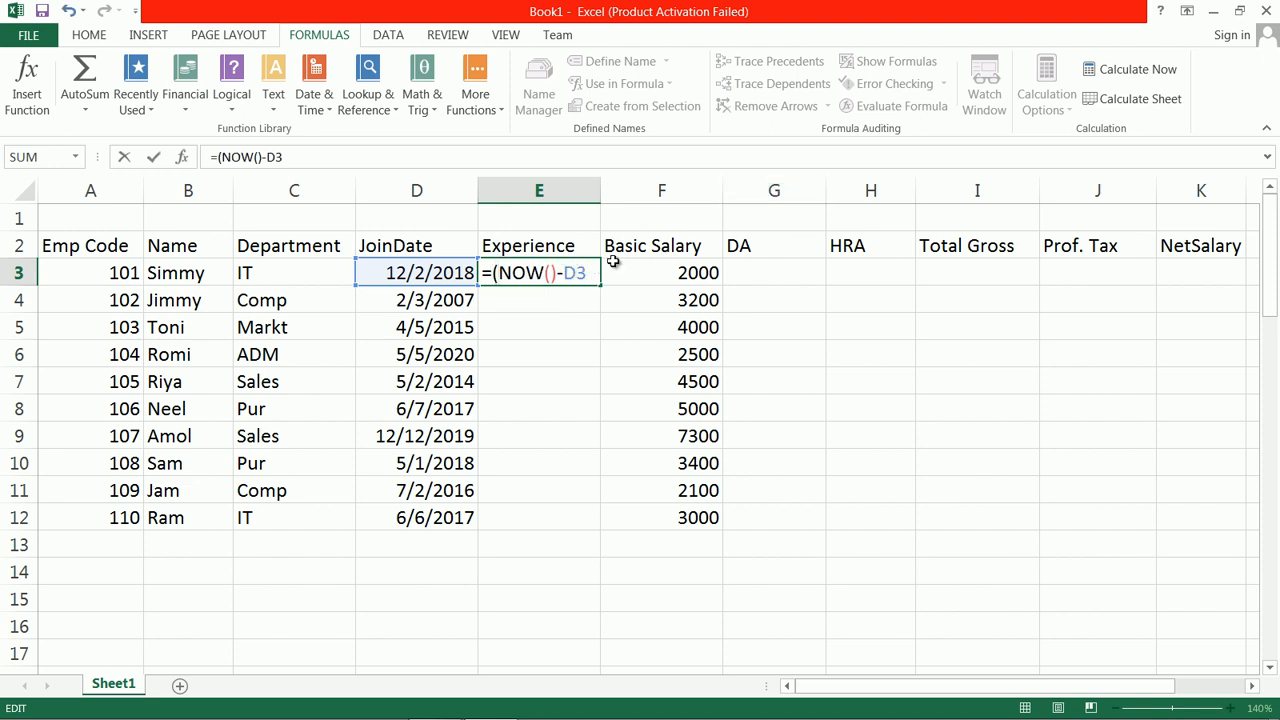
{"action": "type", "text": ")/365"}
{"action": "key", "text": "Return"}
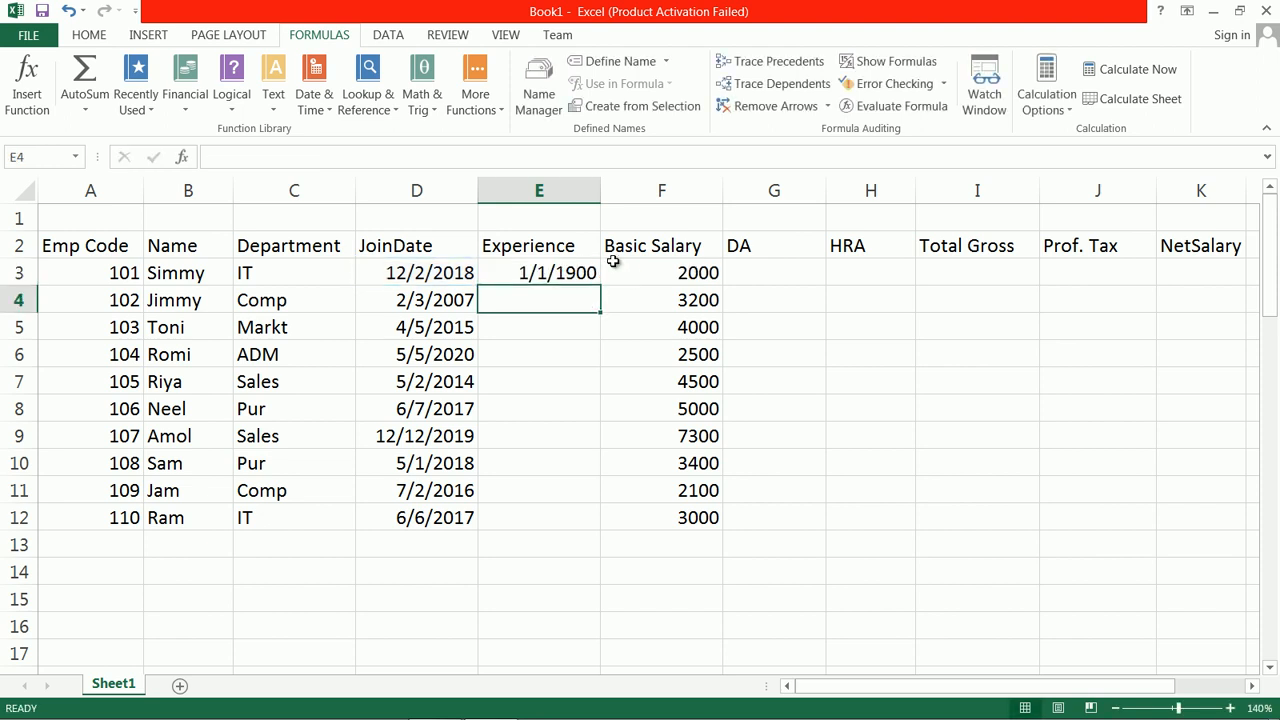
Step: Format E3:E12 as Number with 0 decimal places and fill the E3 formula down to E12
{"action": "left_click_drag", "start_coordinate": [566, 273], "coordinate": [563, 517]}
{"action": "right_click", "coordinate": [554, 298]}
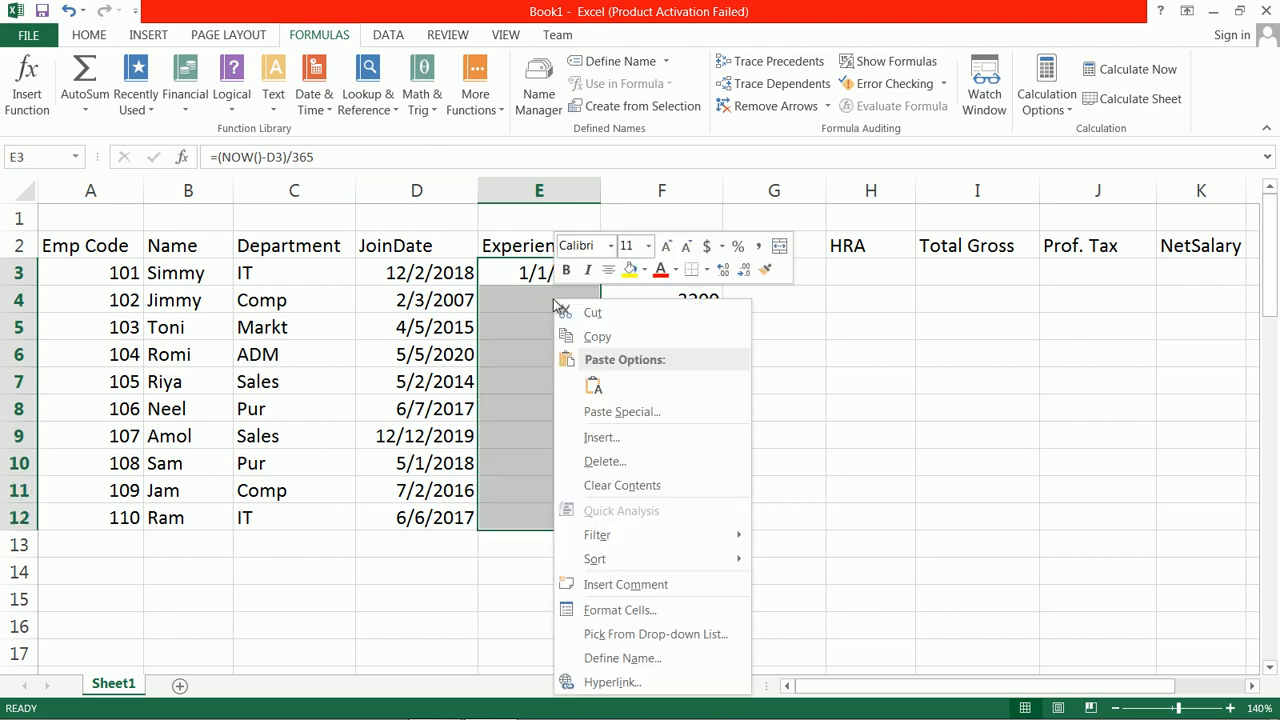
{"action": "left_click", "coordinate": [689, 610]}
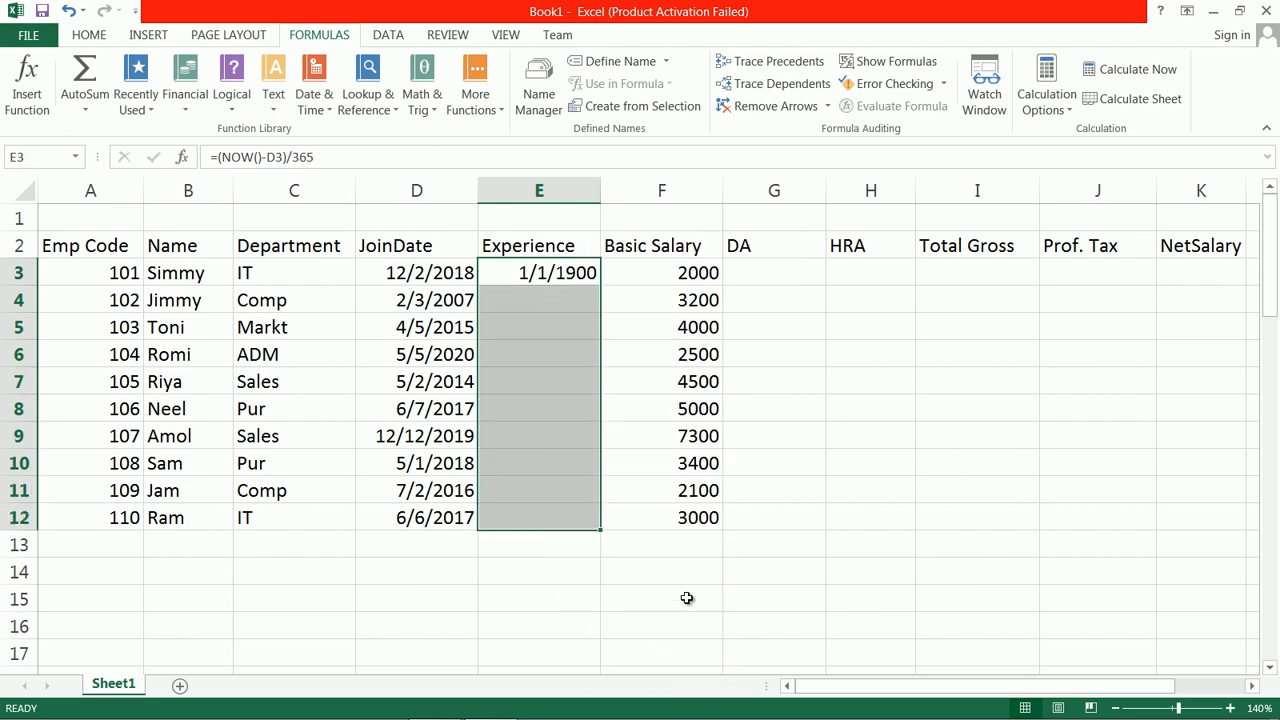
{"action": "left_click", "coordinate": [455, 345]}
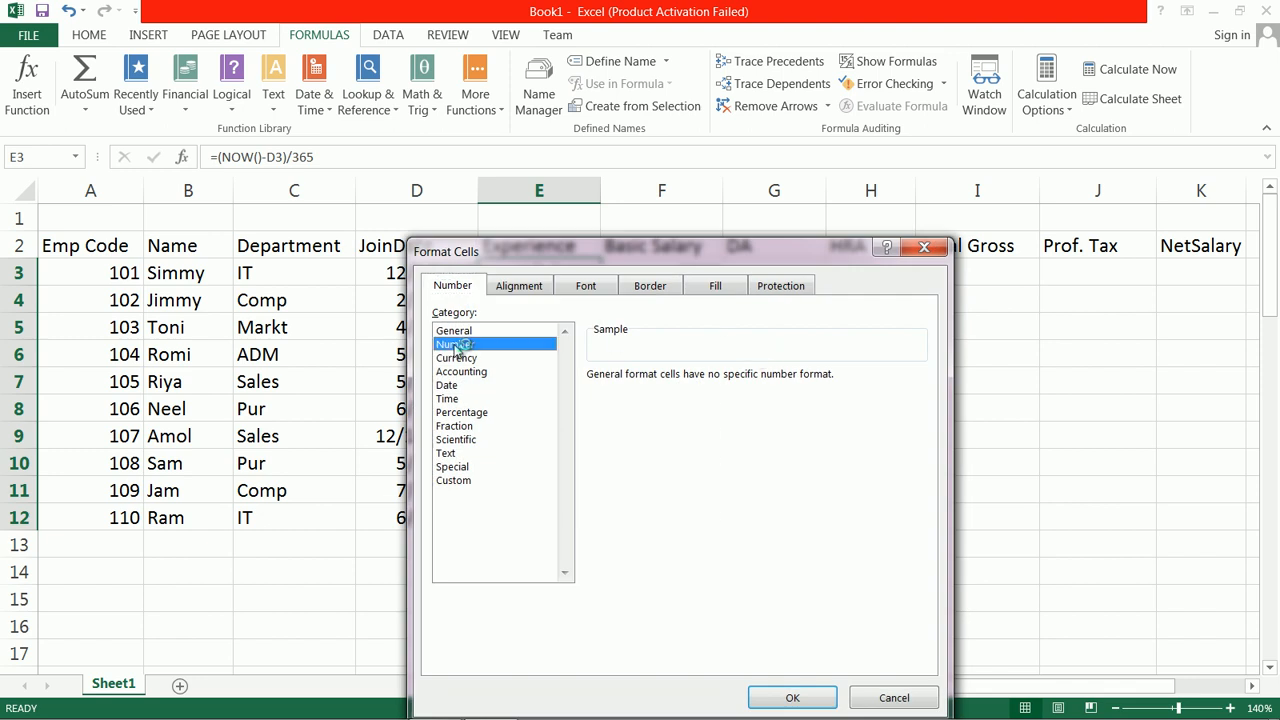
{"action": "left_click", "coordinate": [728, 382]}
{"action": "left_click", "coordinate": [728, 382]}
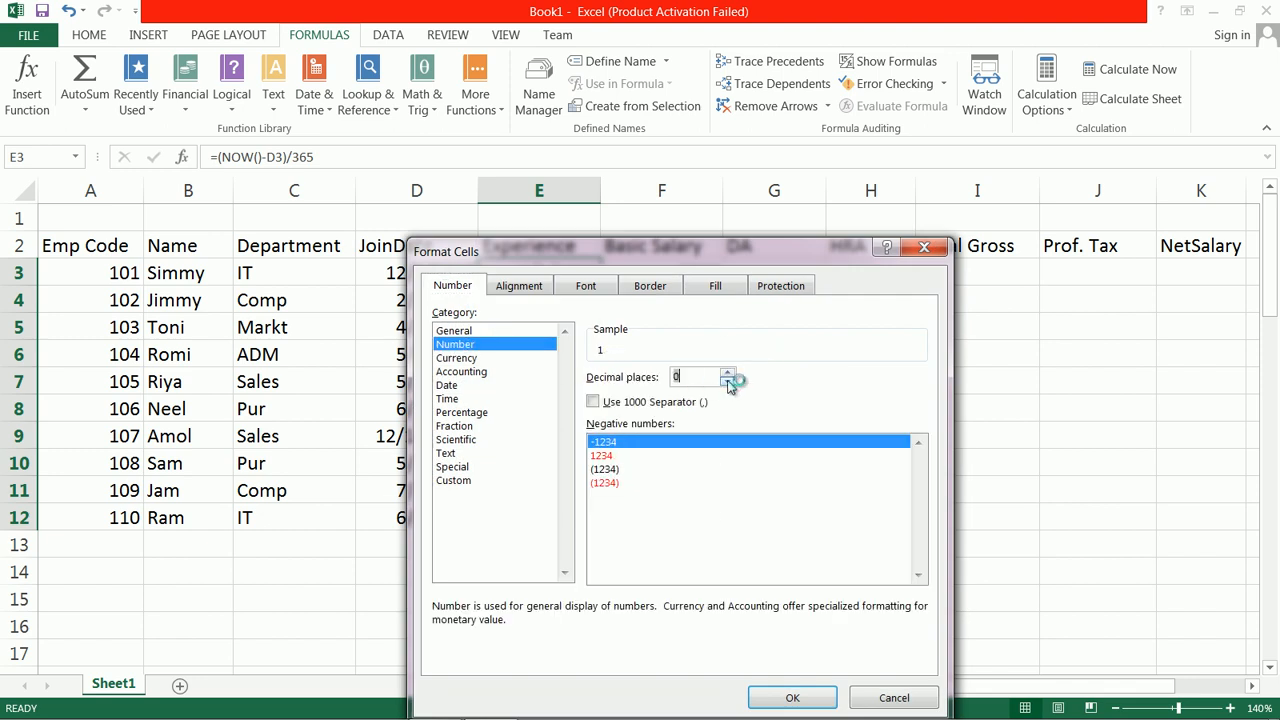
{"action": "left_click", "coordinate": [790, 697]}
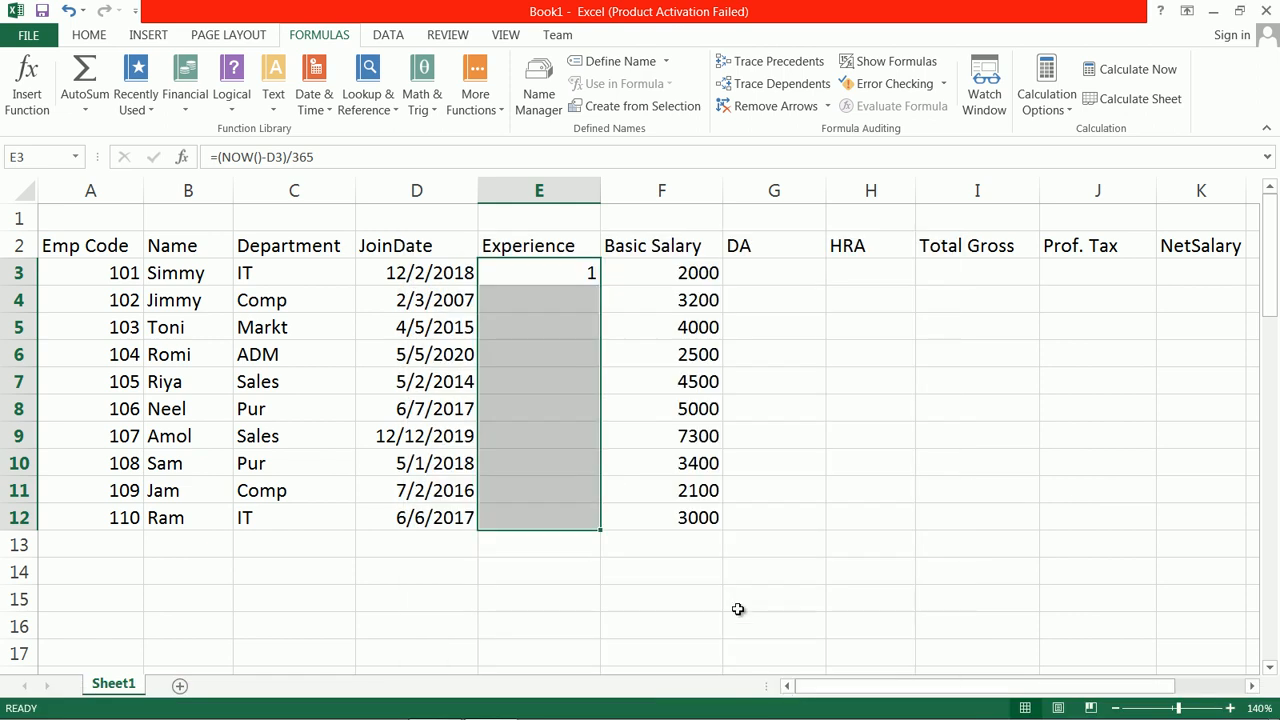
{"action": "left_click", "coordinate": [542, 276]}
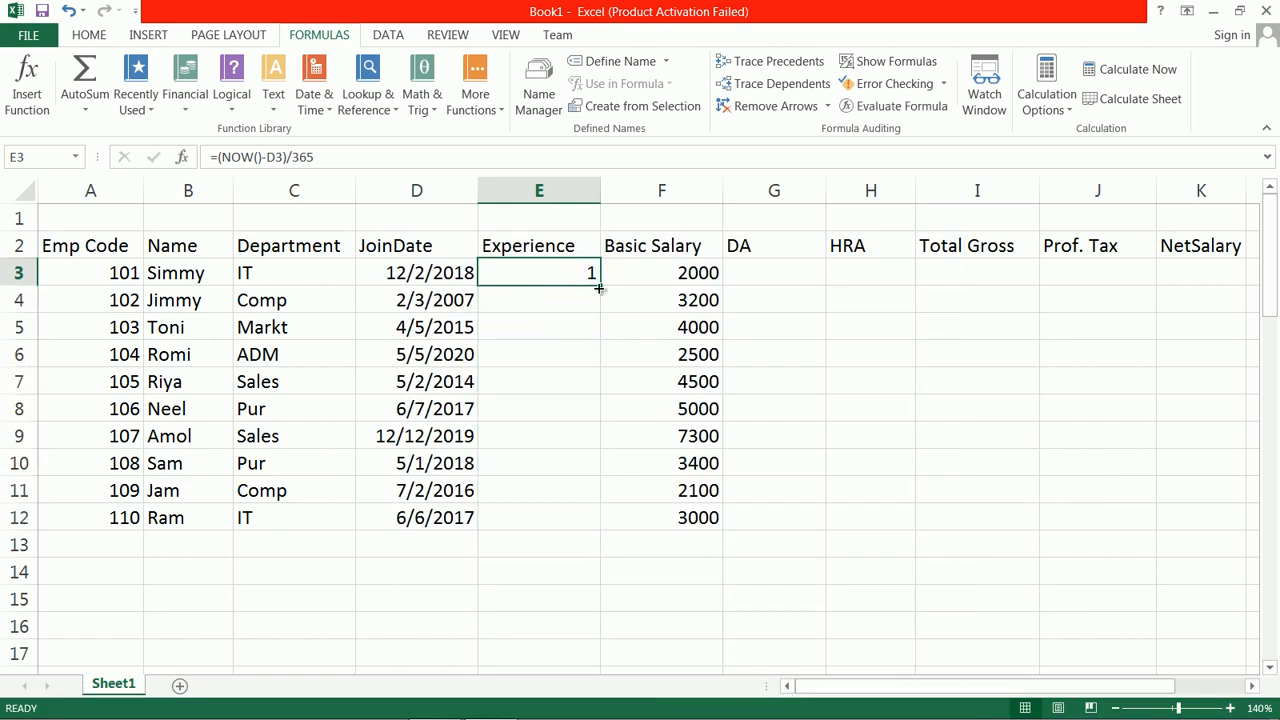
{"action": "left_click_drag", "start_coordinate": [601, 287], "coordinate": [623, 527]}
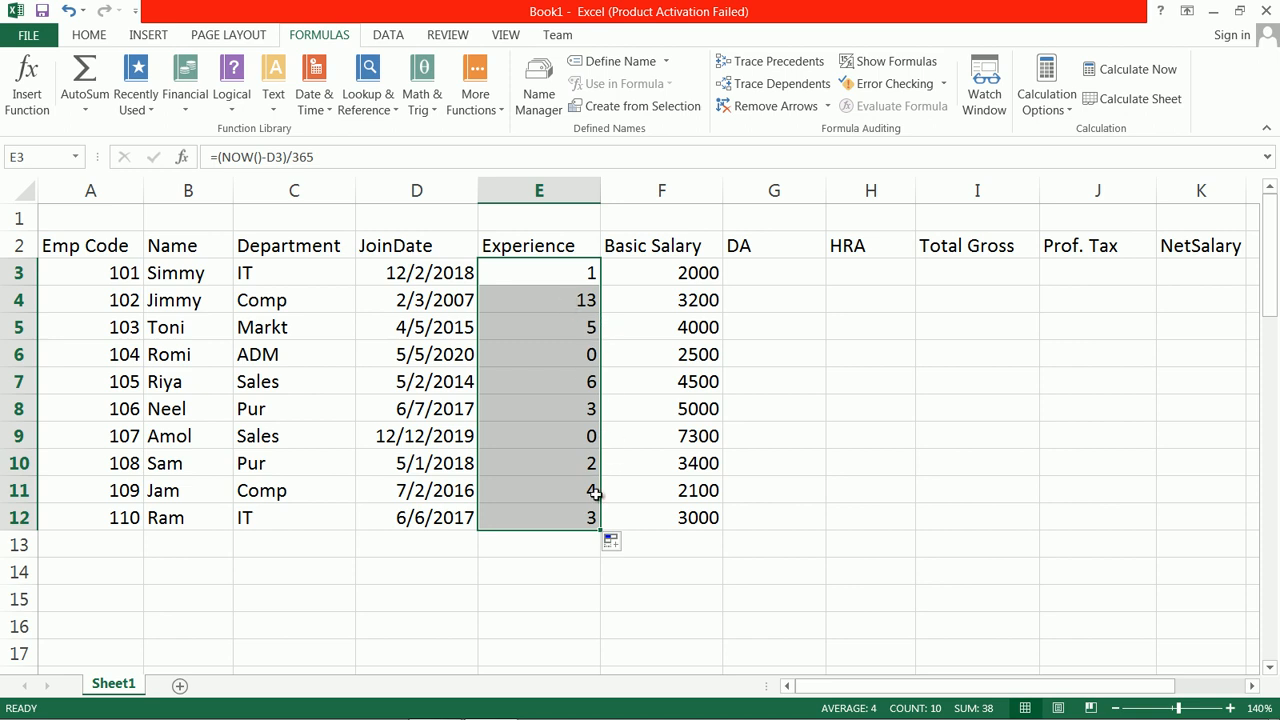
Step: Change the join date of employee 102 in D4 to 2/3/2015
{"action": "left_click", "coordinate": [459, 300]}
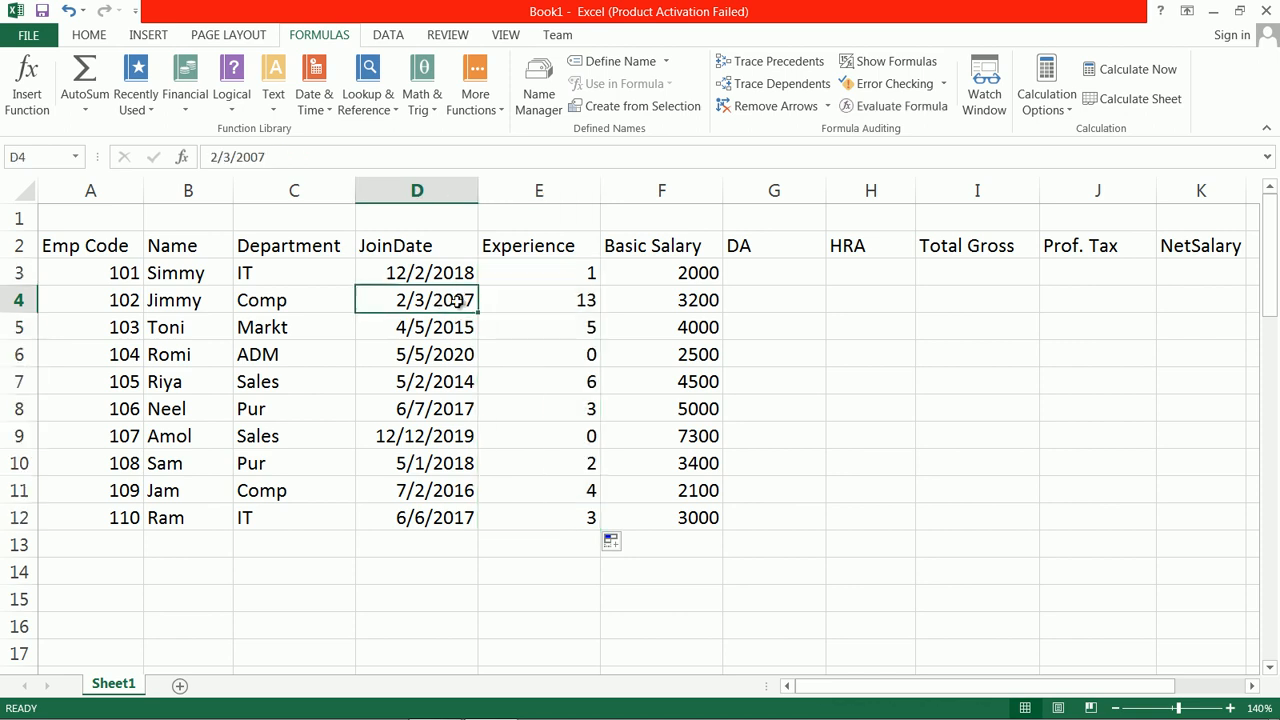
{"action": "double_click", "coordinate": [466, 296]}
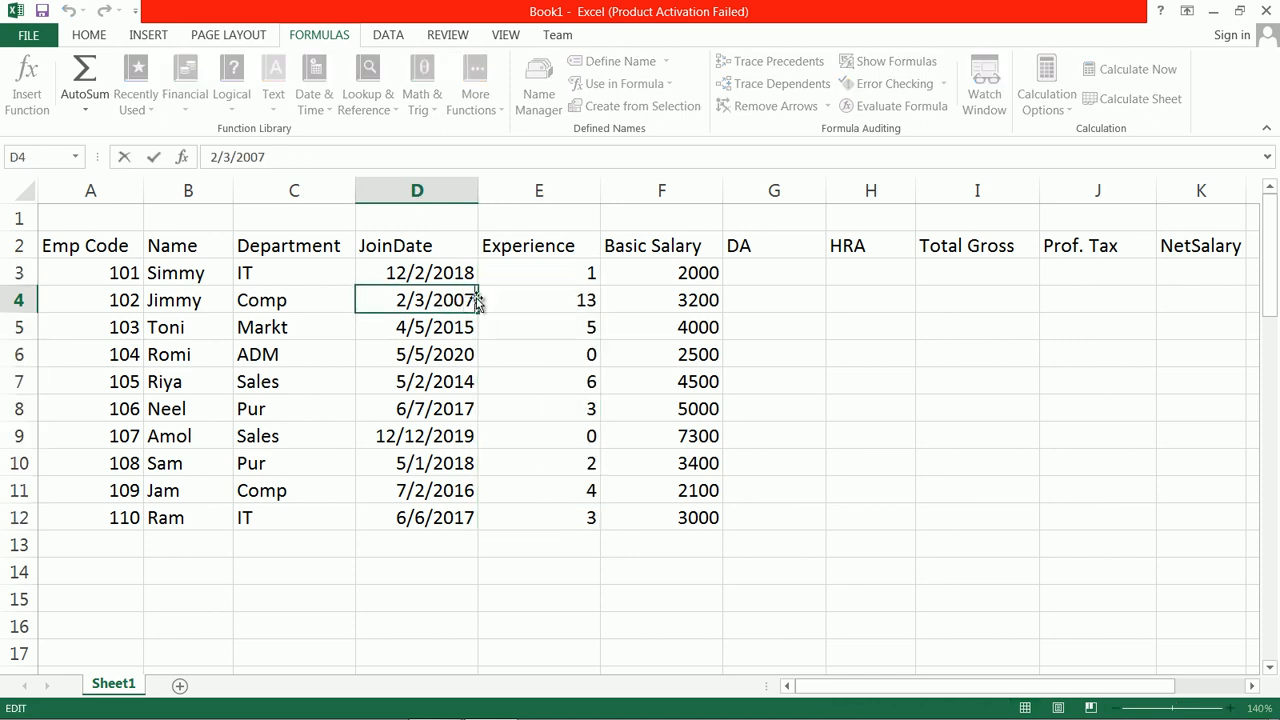
{"action": "key", "text": "BackSpace"}
{"action": "key", "text": "BackSpace"}
{"action": "type", "text": "15"}
{"action": "key", "text": "Return"}
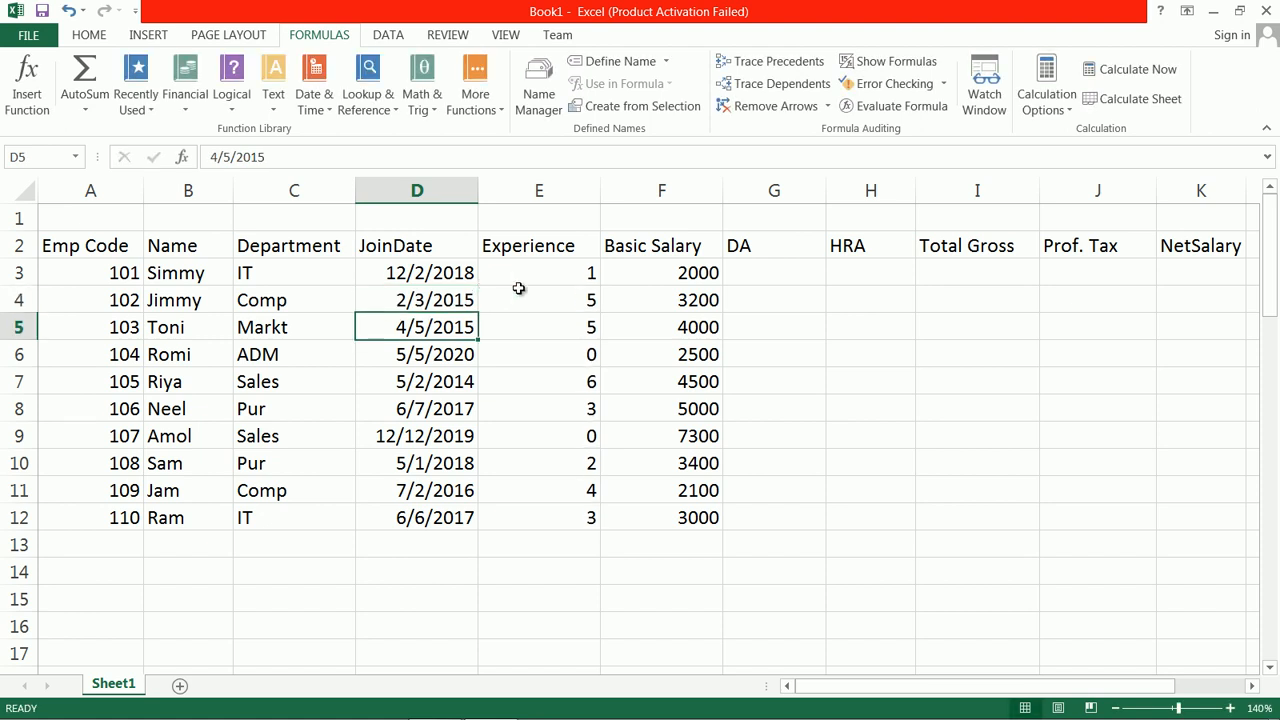
Step: Try showing the experience value in E3 with one decimal place
{"action": "left_click", "coordinate": [527, 292]}
{"action": "left_click", "coordinate": [565, 262]}
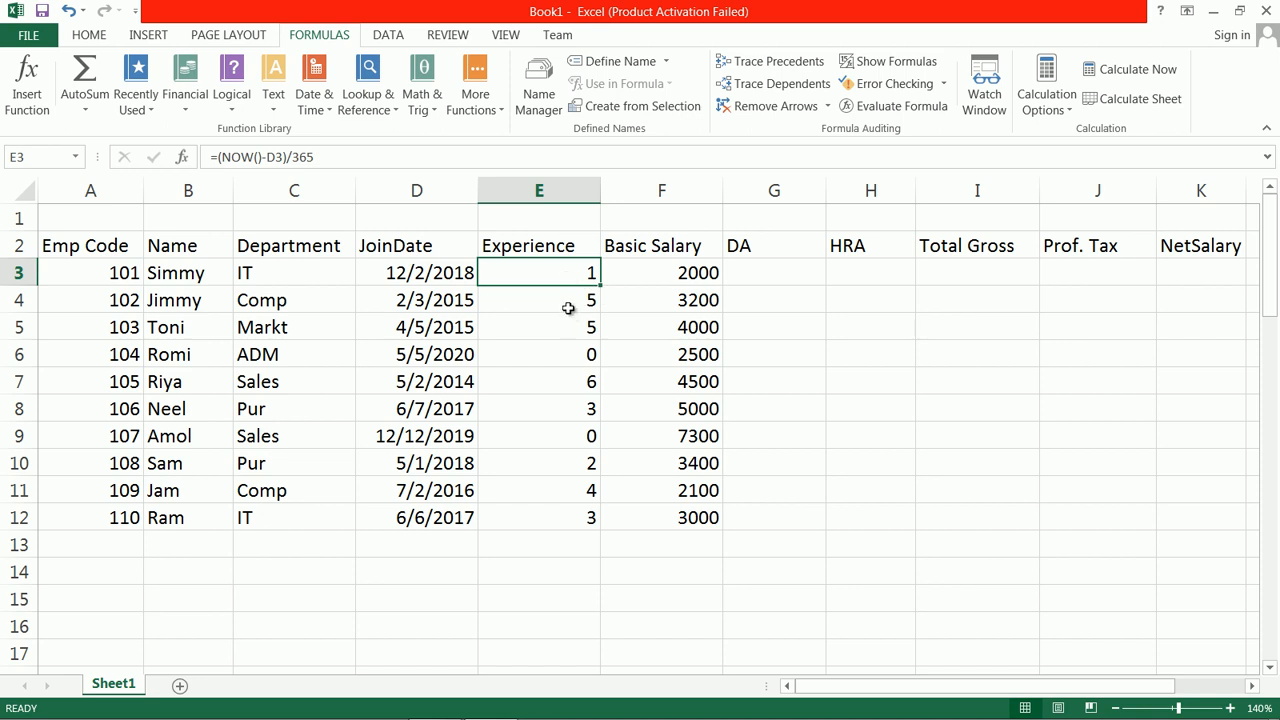
{"action": "left_click", "coordinate": [87, 36]}
{"action": "left_click", "coordinate": [681, 101]}
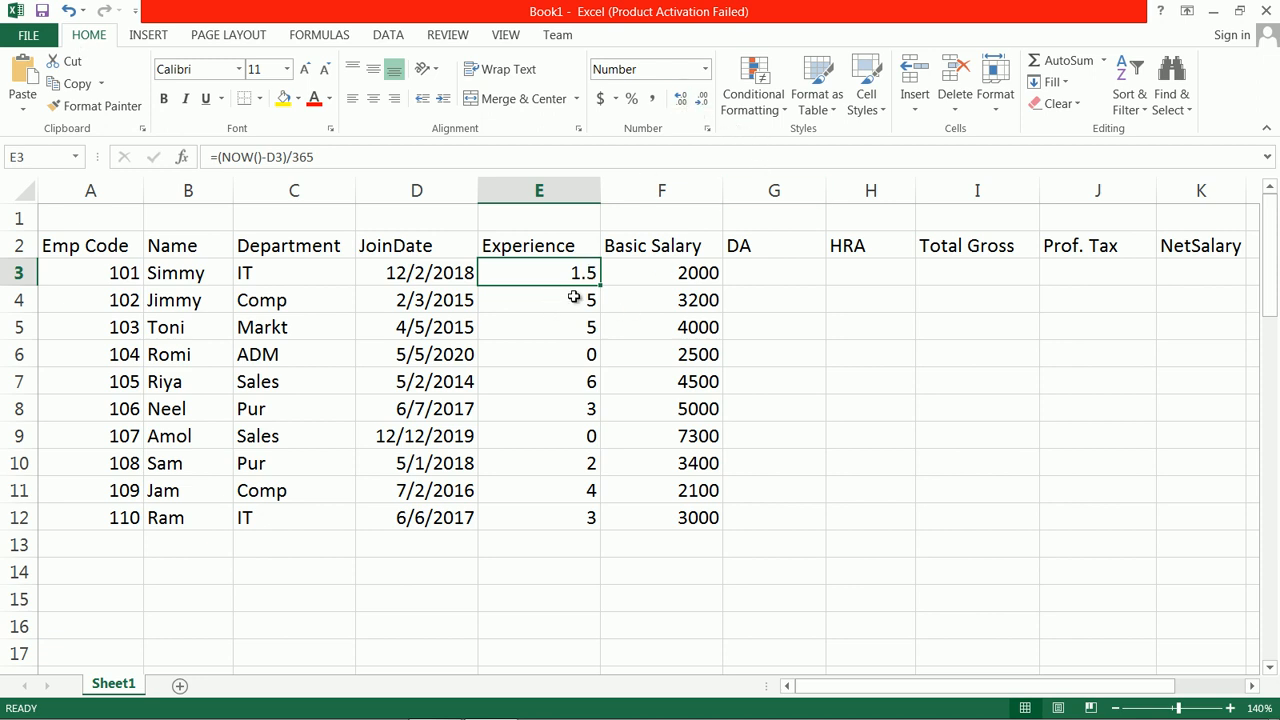
{"action": "left_click", "coordinate": [701, 104]}
Step: Review the calculated experience values of the employees in column E
{"action": "left_click", "coordinate": [589, 300]}
{"action": "left_click", "coordinate": [586, 277]}
{"action": "left_click", "coordinate": [578, 307]}
{"action": "left_click", "coordinate": [584, 348]}
{"action": "left_click", "coordinate": [580, 276]}
{"action": "left_click", "coordinate": [580, 354]}
{"action": "left_click", "coordinate": [586, 433]}
{"action": "left_click", "coordinate": [586, 380]}
{"action": "left_click", "coordinate": [588, 355]}
{"action": "left_click", "coordinate": [575, 277]}
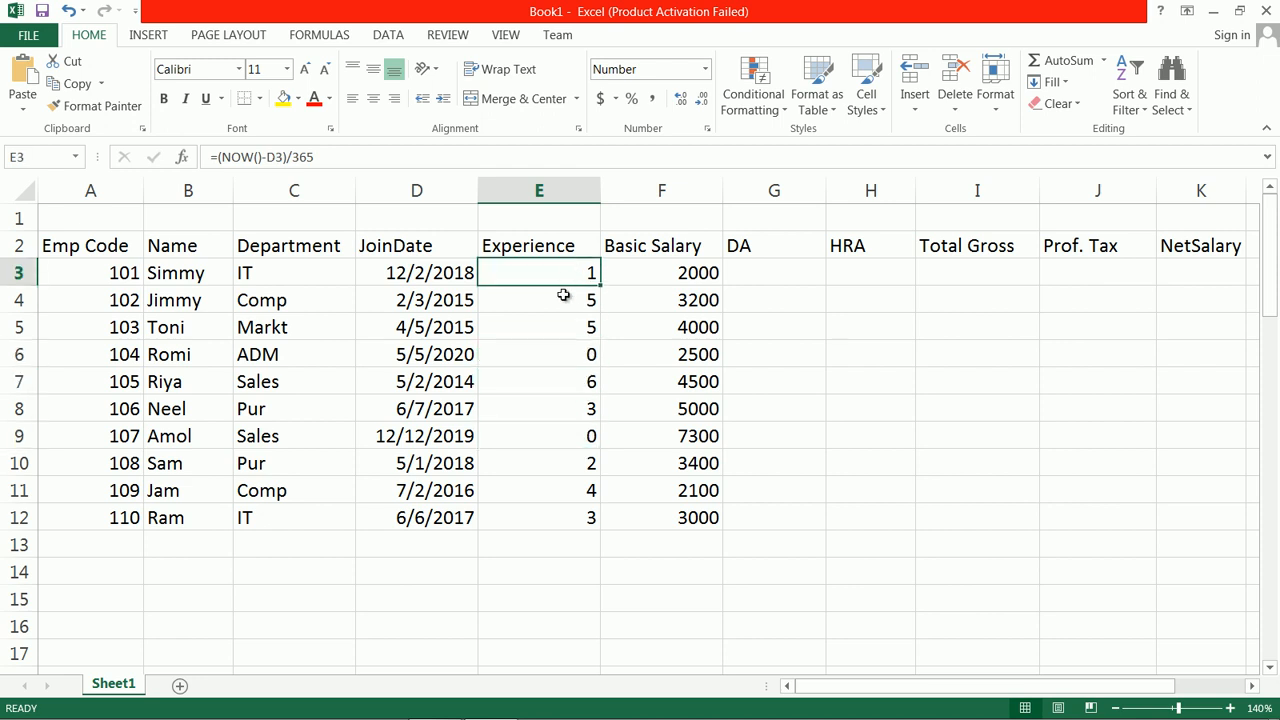
Step: Start the DA formula in G3 with =IF(AND(E3>=1,E3<3), testing for experience from 1 to below 3 years
{"action": "left_click", "coordinate": [757, 277]}
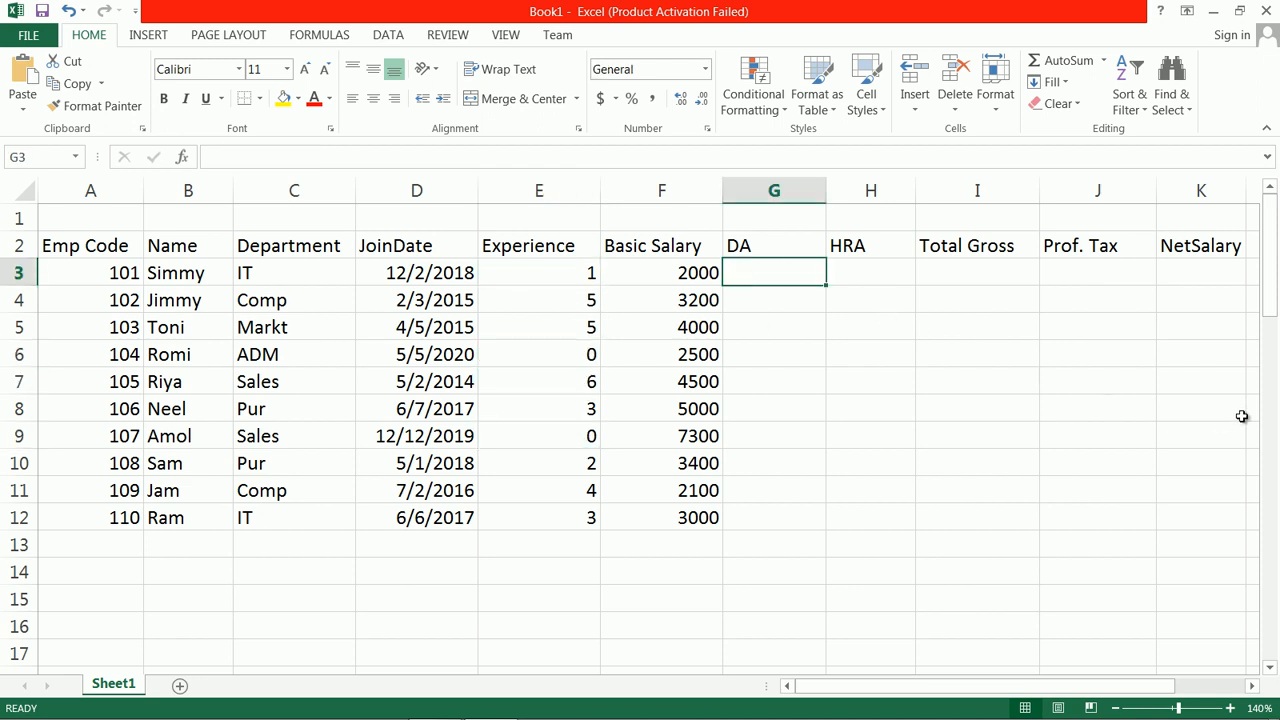
{"action": "left_click_drag", "start_coordinate": [1273, 260], "coordinate": [1268, 578]}
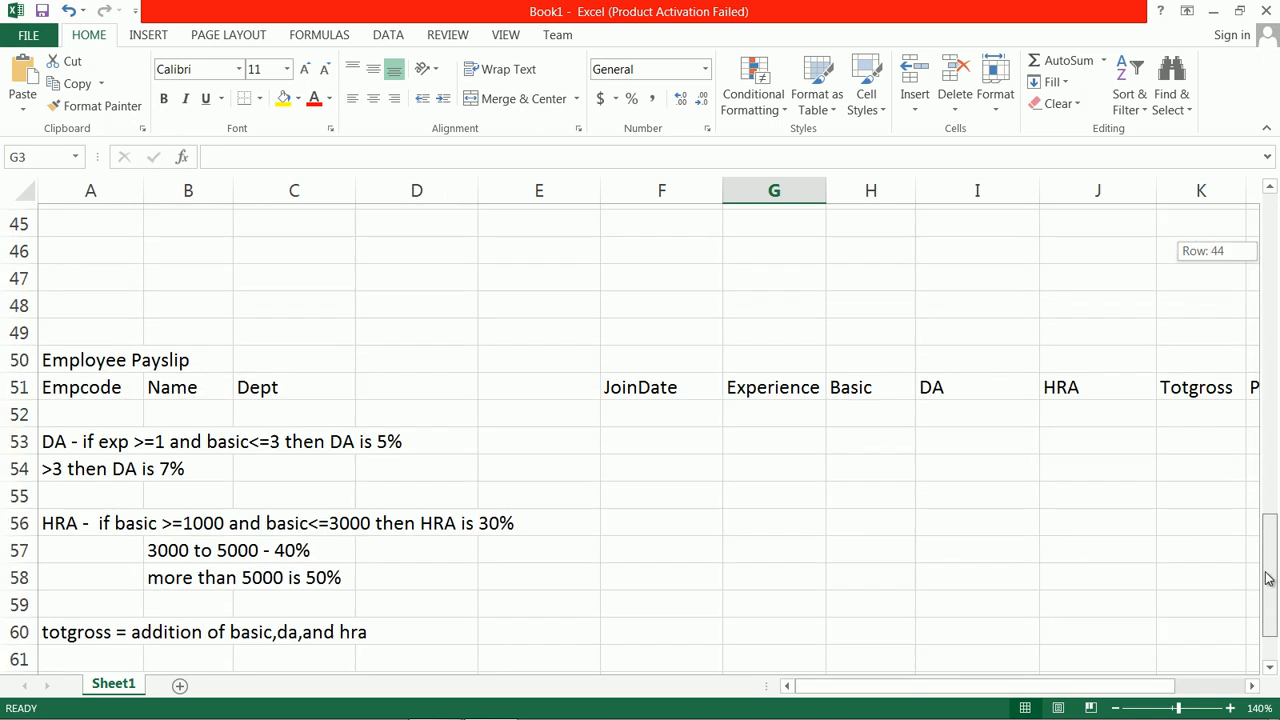
{"action": "left_click_drag", "start_coordinate": [1268, 578], "coordinate": [1262, 224]}
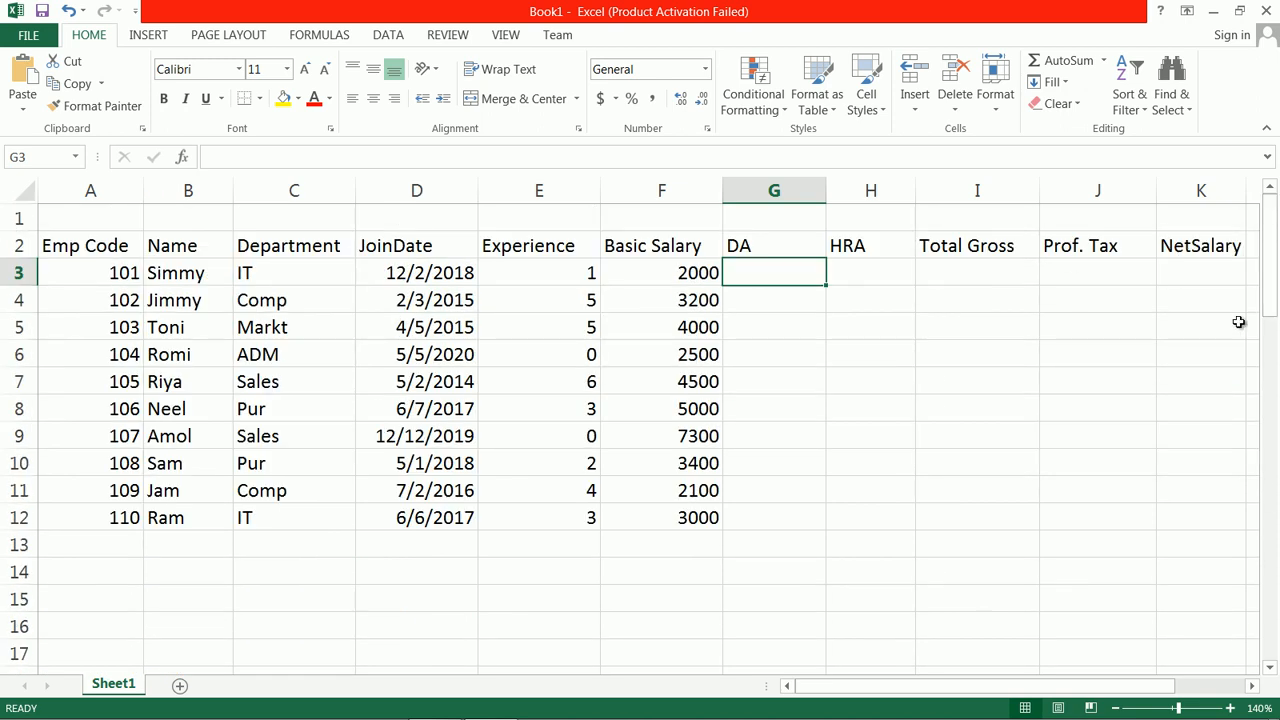
{"action": "type", "text": "=if"}
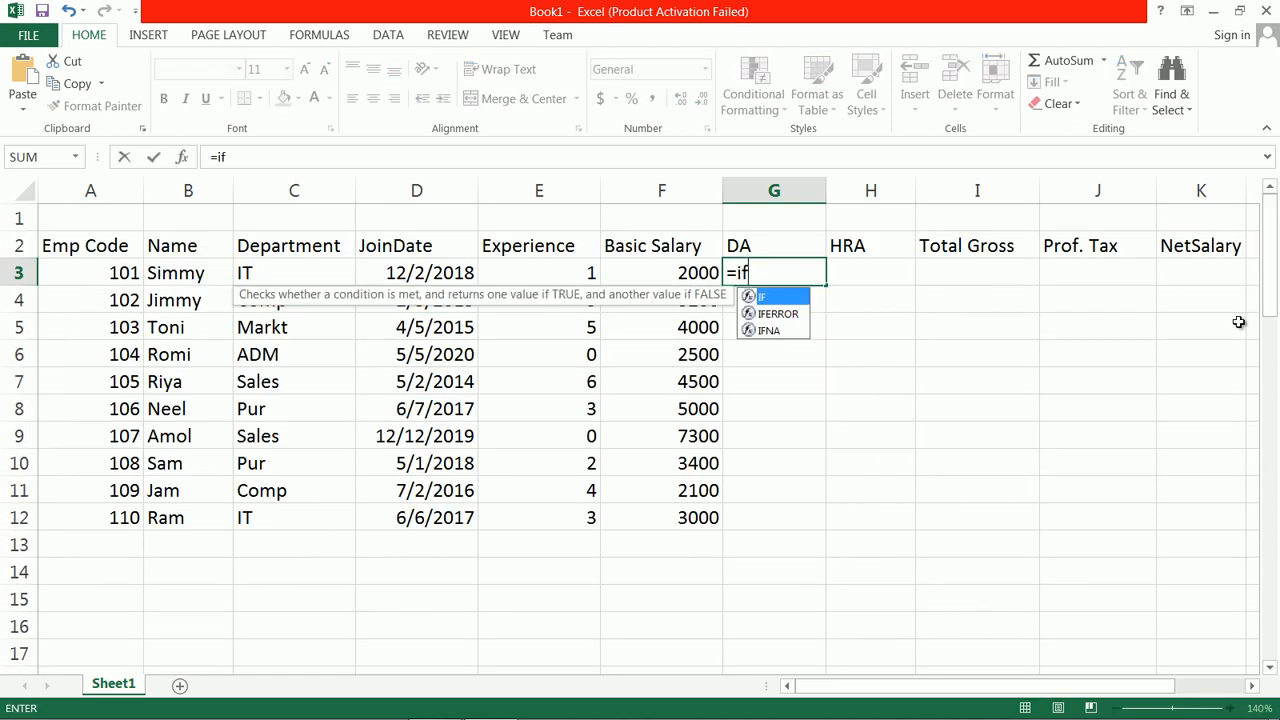
{"action": "type", "text": "(a"}
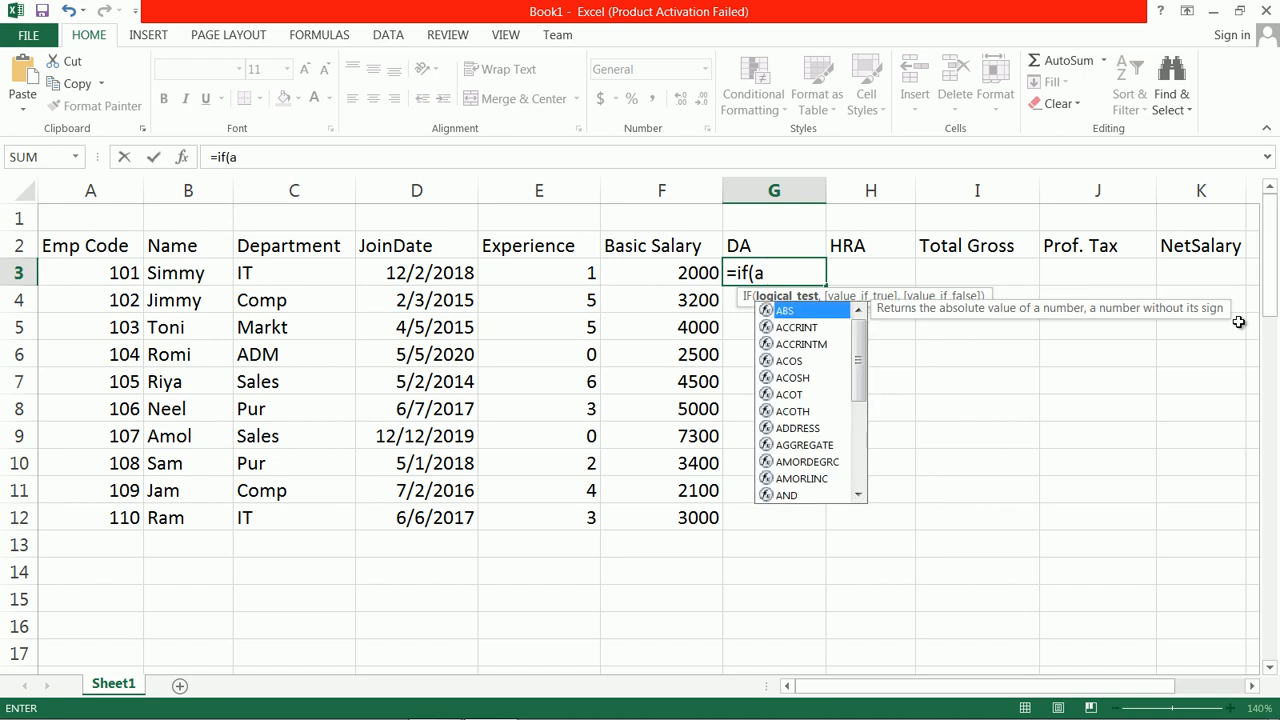
{"action": "type", "text": "nd("}
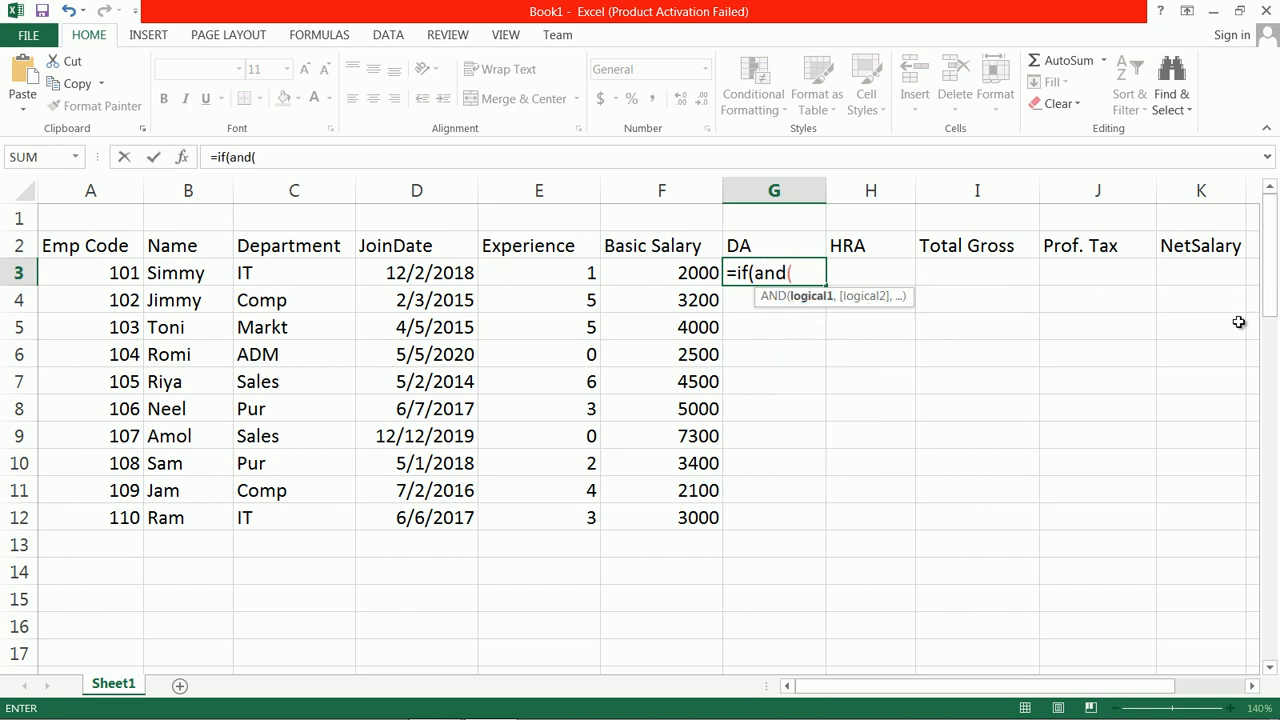
{"action": "type", "text": "e3"}
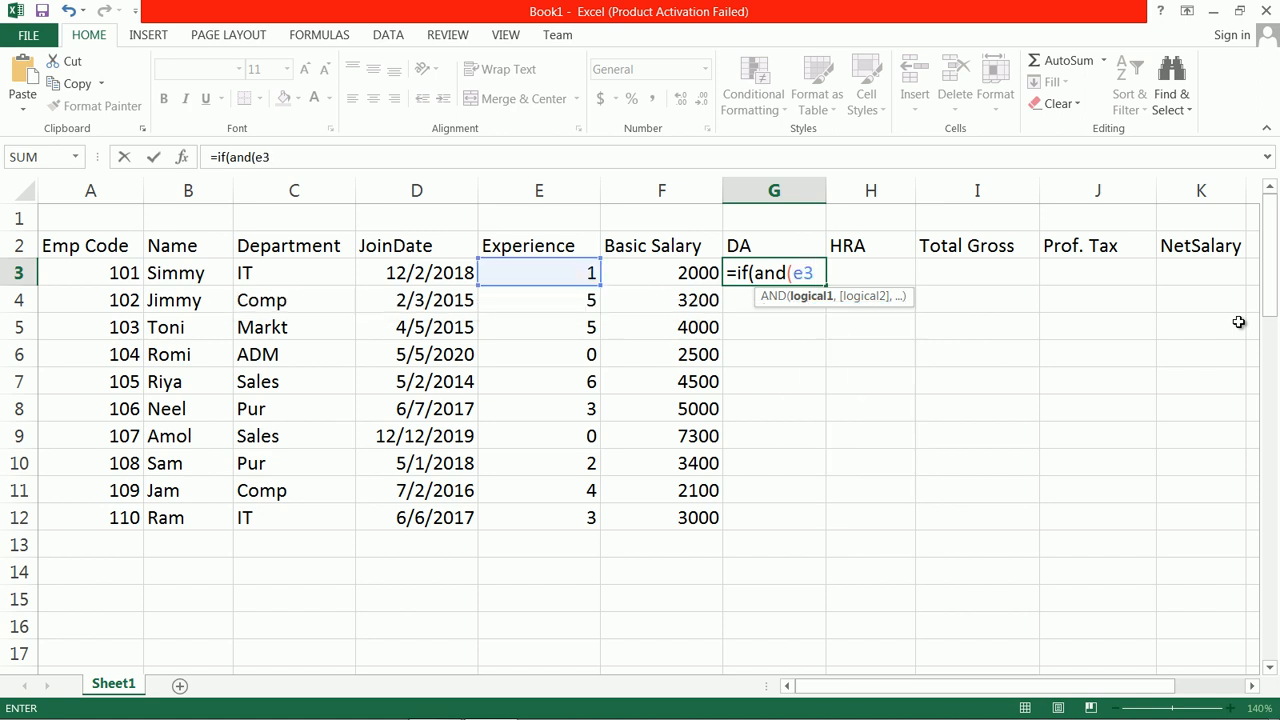
{"action": "type", "text": ">=1,e3<3),"}
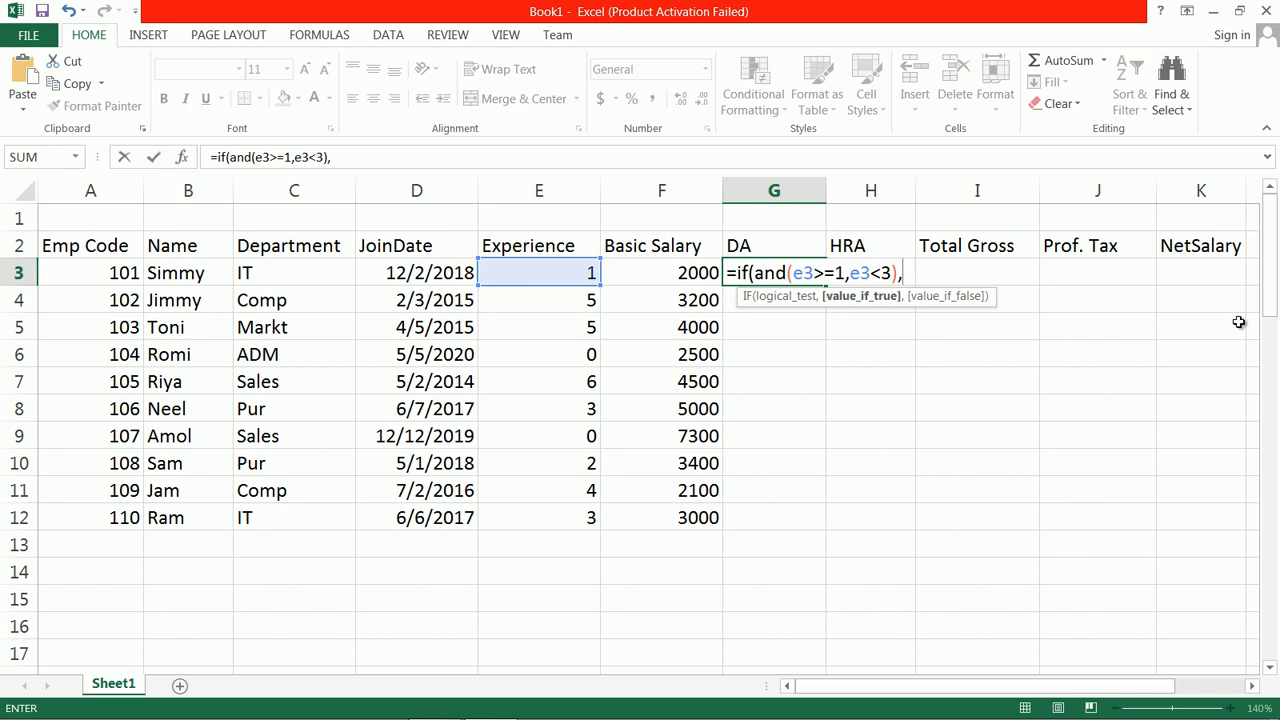
Step: Add F3*0.05 to the G3 formula as the DA when the first experience condition is true
{"action": "left_click_drag", "start_coordinate": [1270, 318], "coordinate": [1277, 289]}
{"action": "type", "text": "f3"}
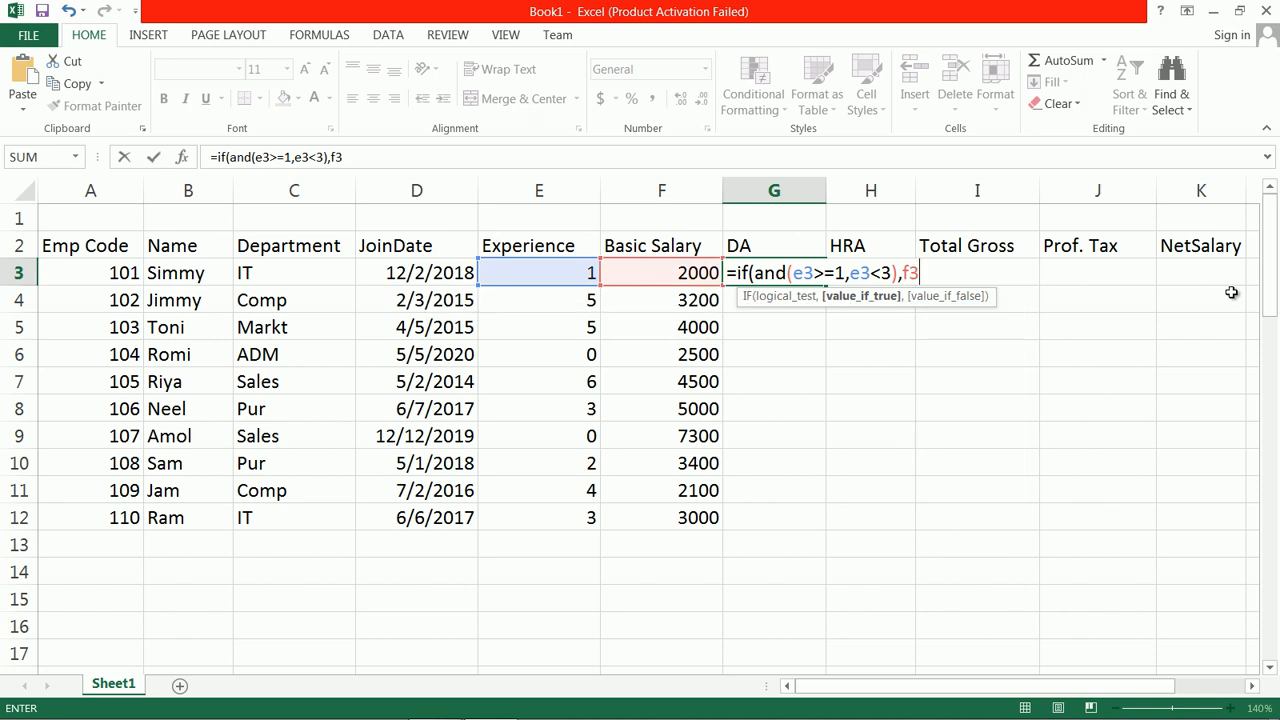
{"action": "type", "text": "*0.05,"}
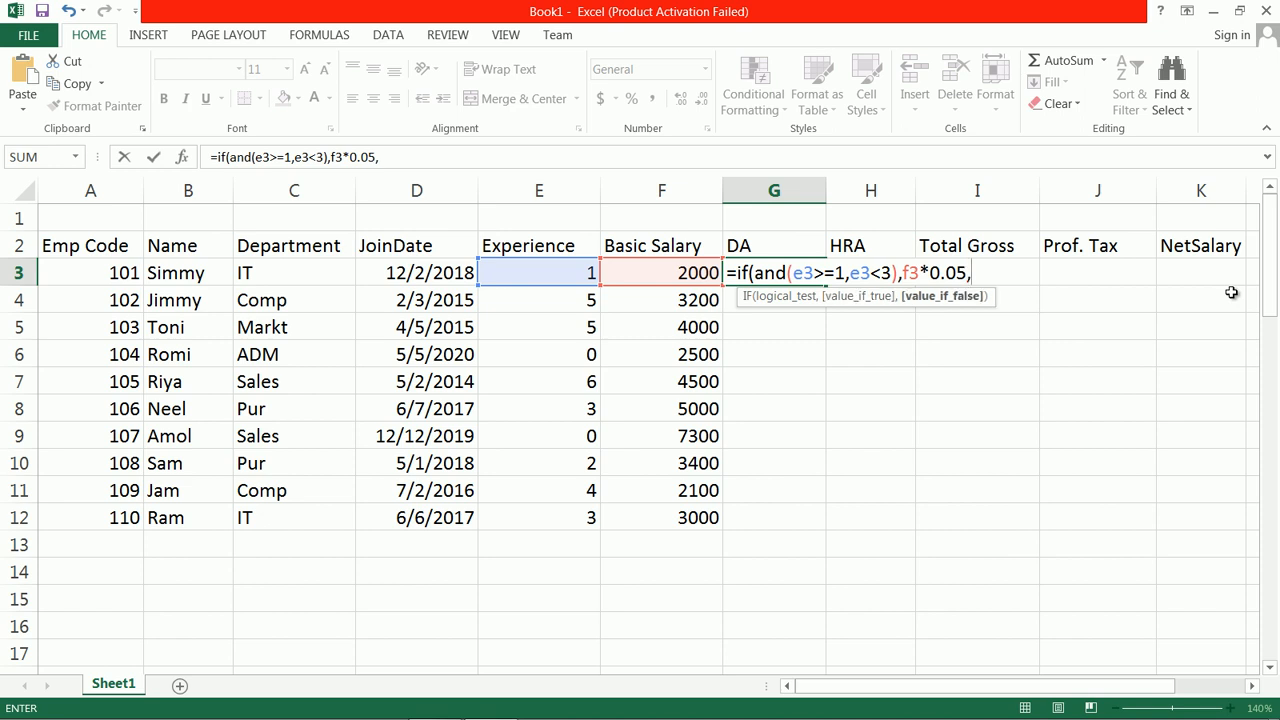
{"action": "type", "text": "if("}
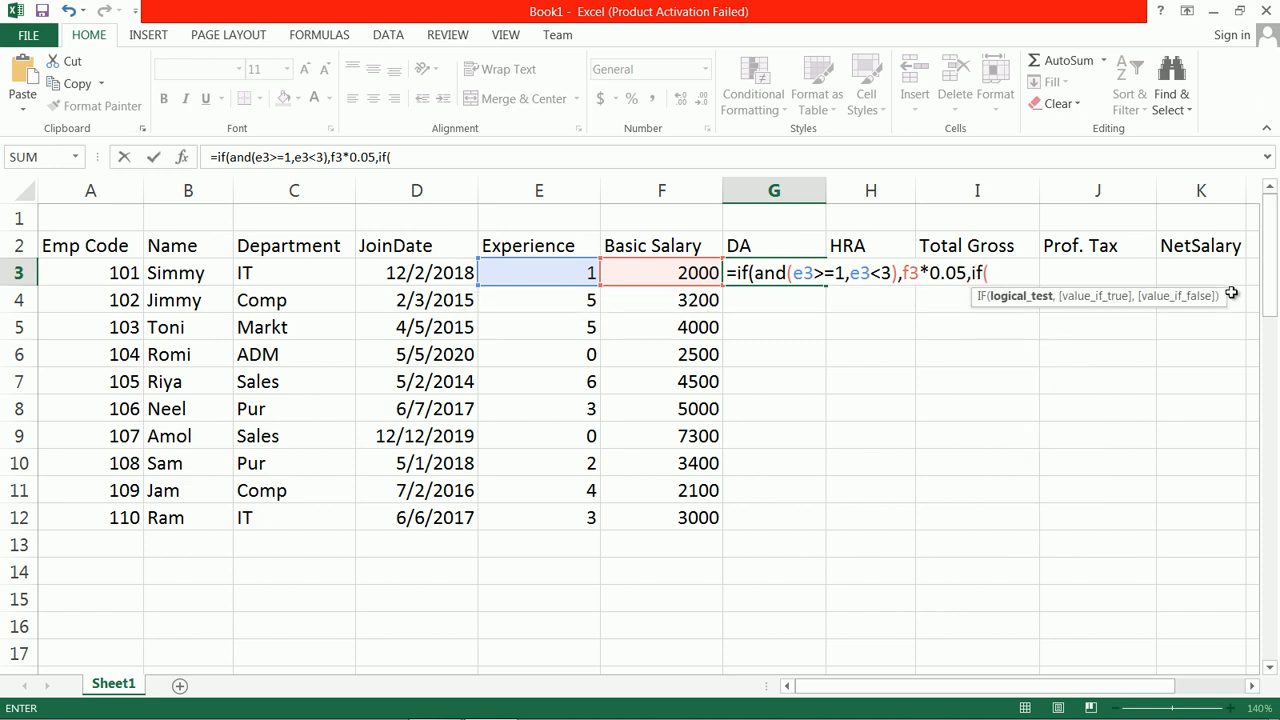
{"action": "type", "text": "and(e3>"}
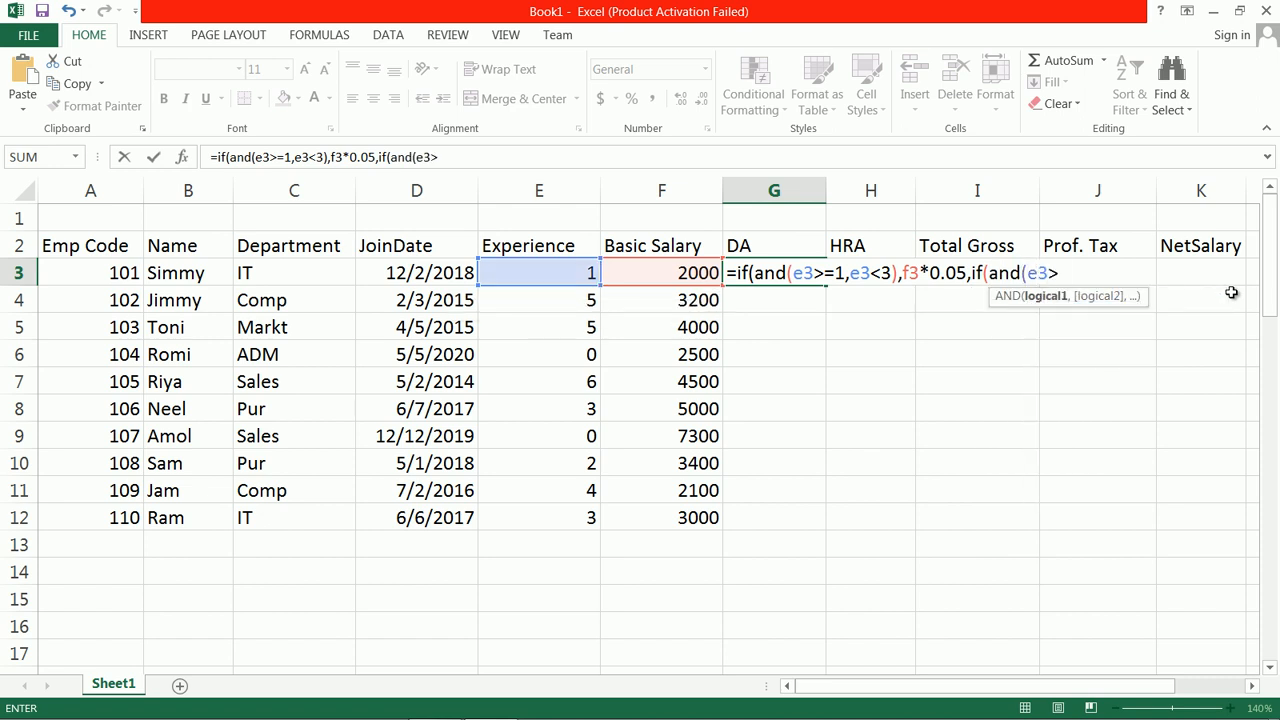
{"action": "type", "text": "=3),"}
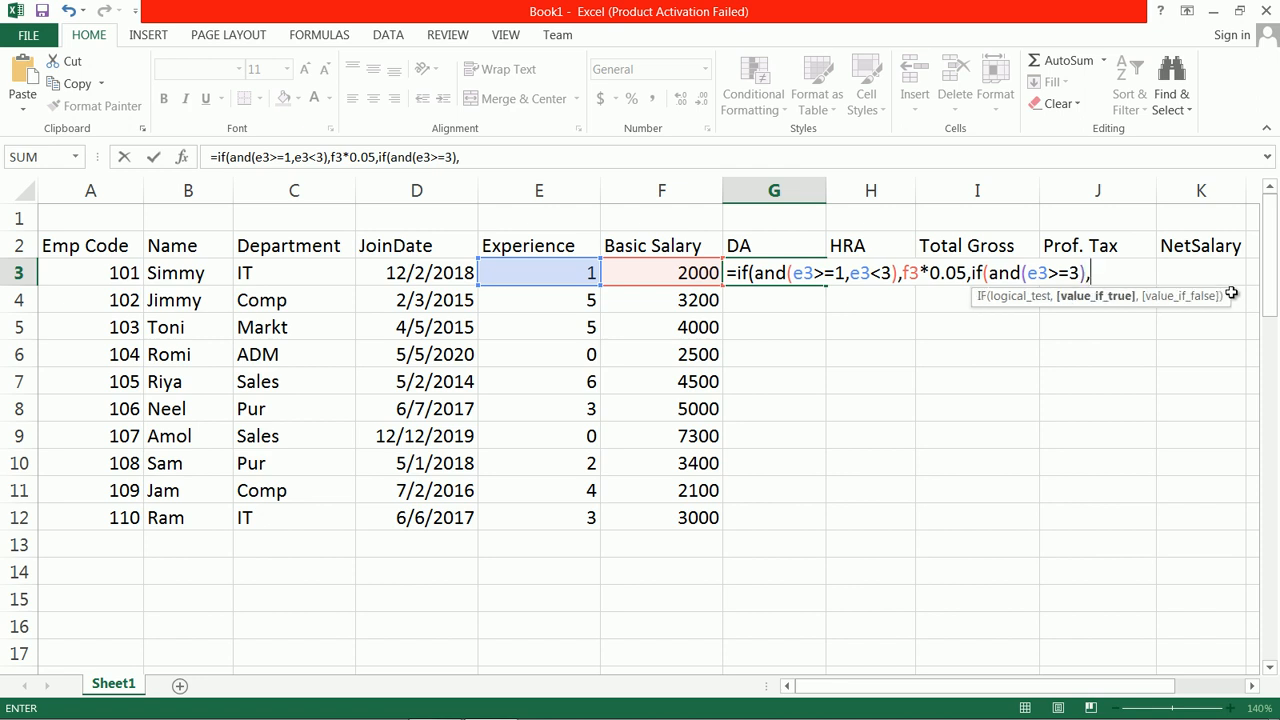
{"action": "type", "text": "f3*"}
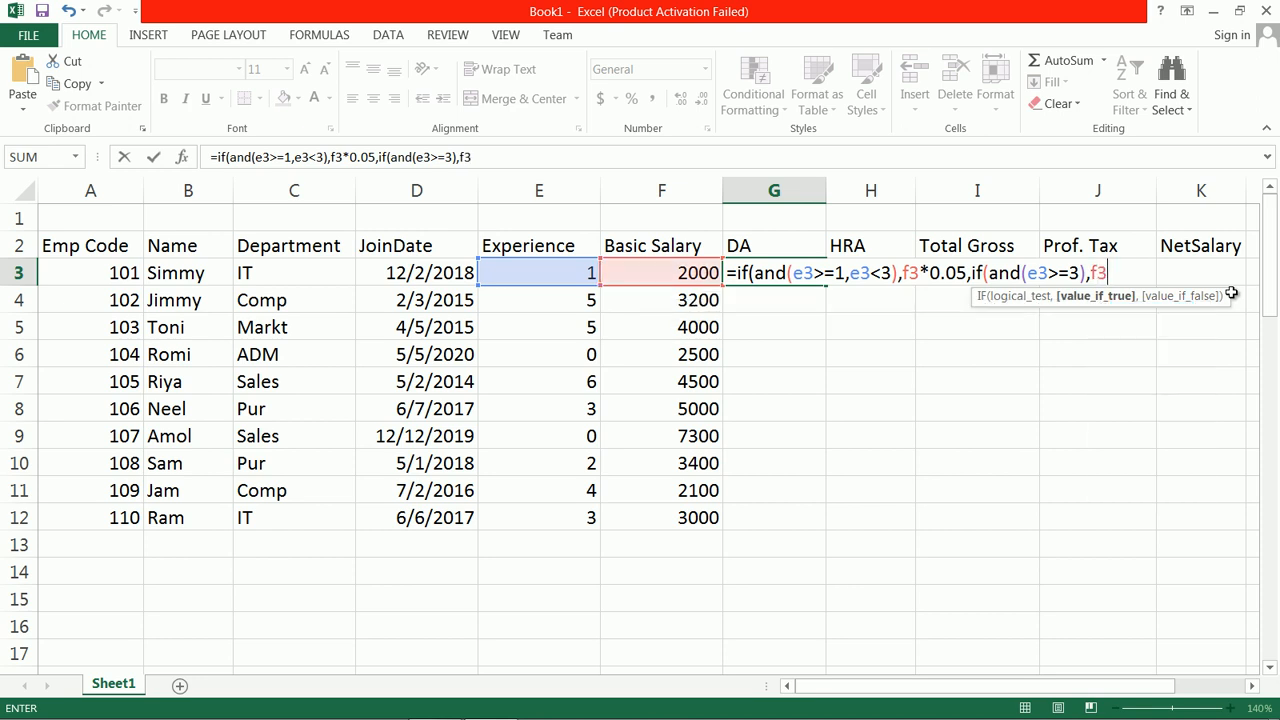
{"action": "type", "text": "0.07,"}
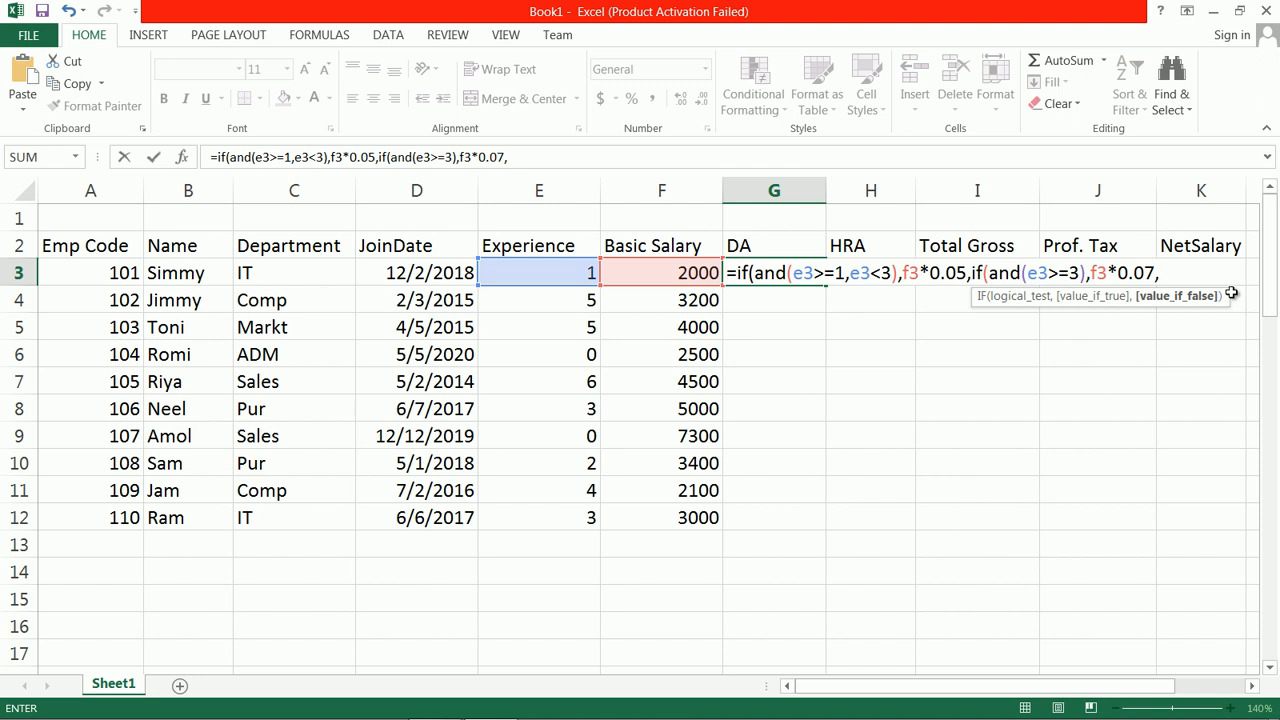
{"action": "type", "text": "if("}
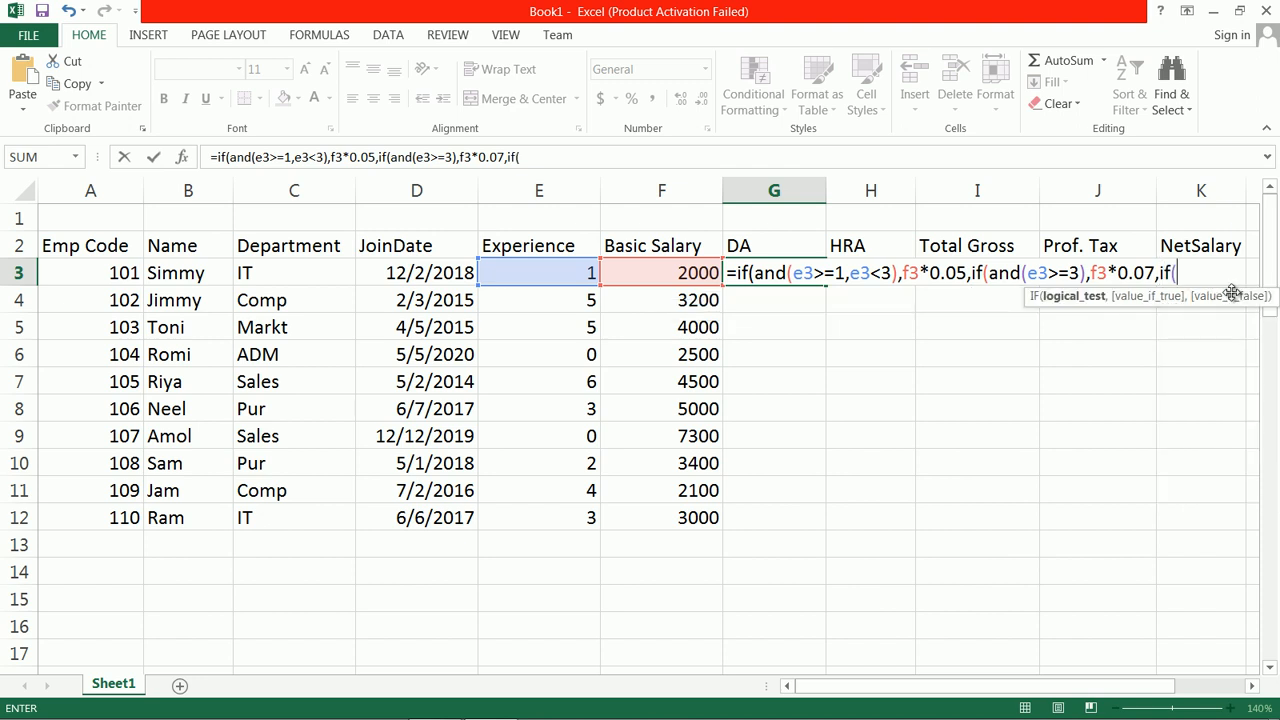
{"action": "type", "text": "and("}
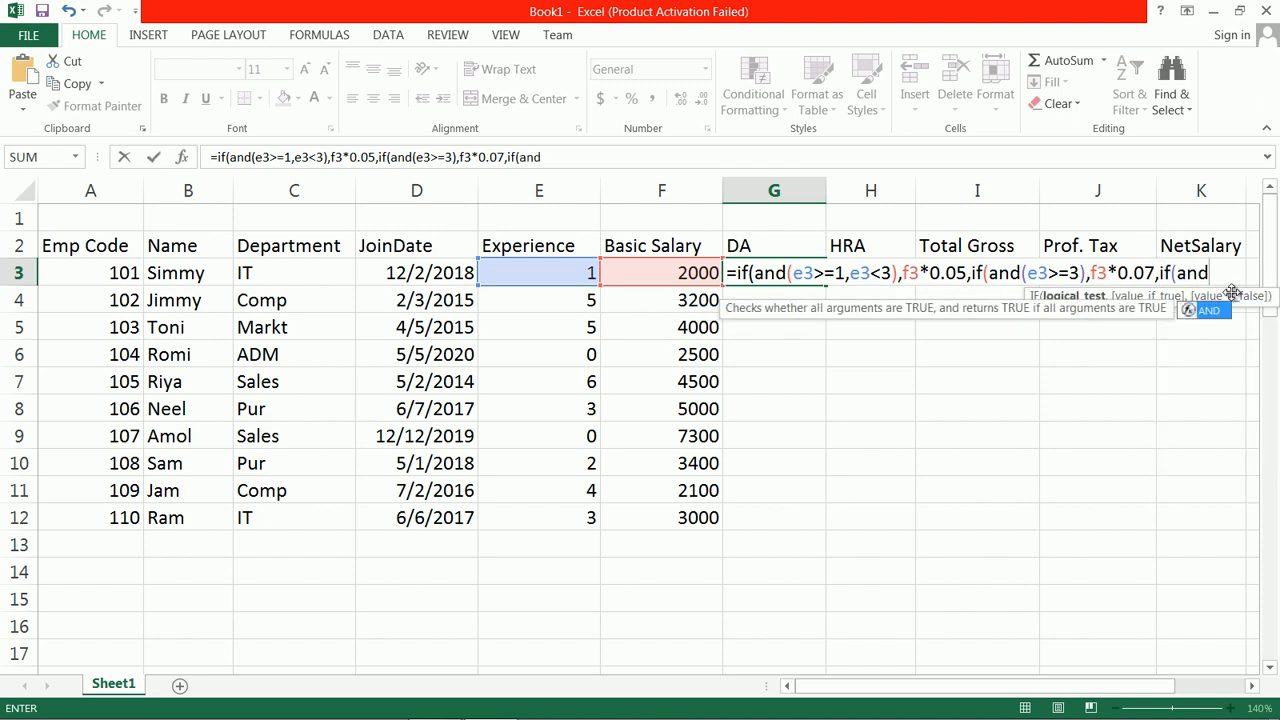
{"action": "key", "text": "BackSpace"}
{"action": "key", "text": "BackSpace"}
{"action": "key", "text": "BackSpace"}
{"action": "key", "text": "BackSpace"}
{"action": "key", "text": "BackSpace"}
{"action": "key", "text": "BackSpace"}
{"action": "key", "text": "BackSpace"}
{"action": "key", "text": "BackSpace"}
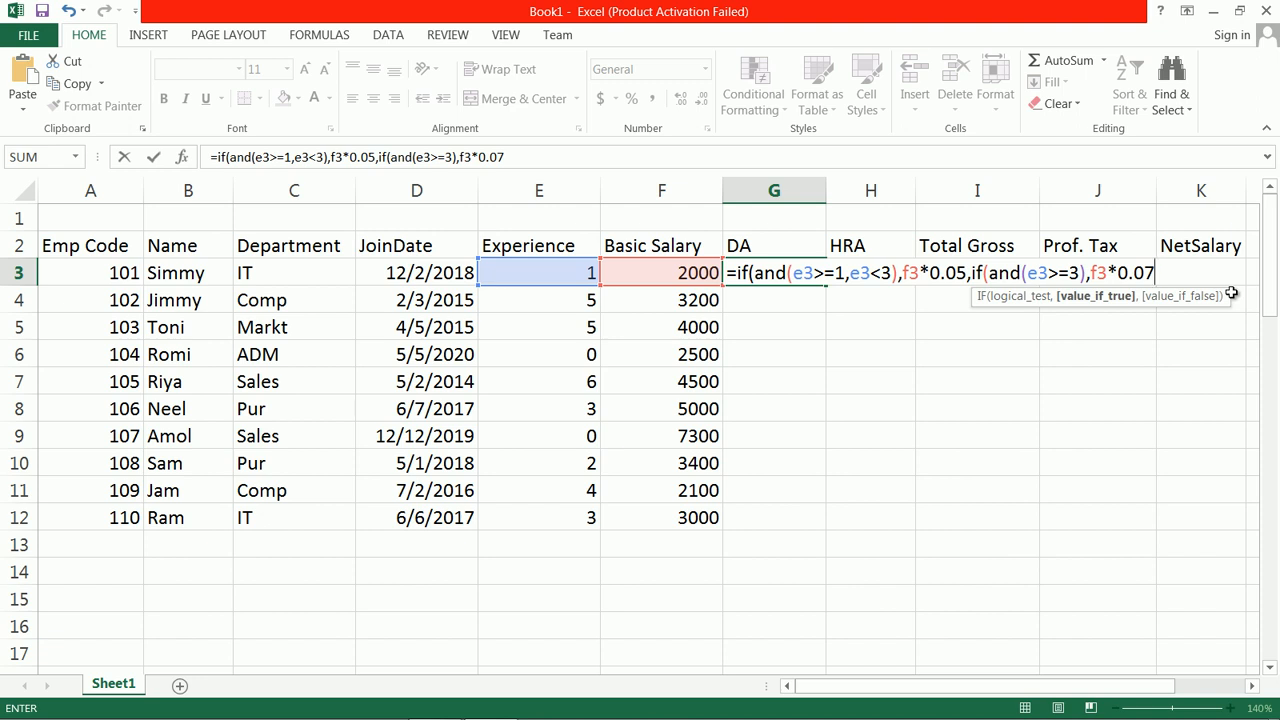
Step: Finish the DA formula in G3 with 0 as the otherwise value and fill it down to G12
{"action": "type", "text": ","}
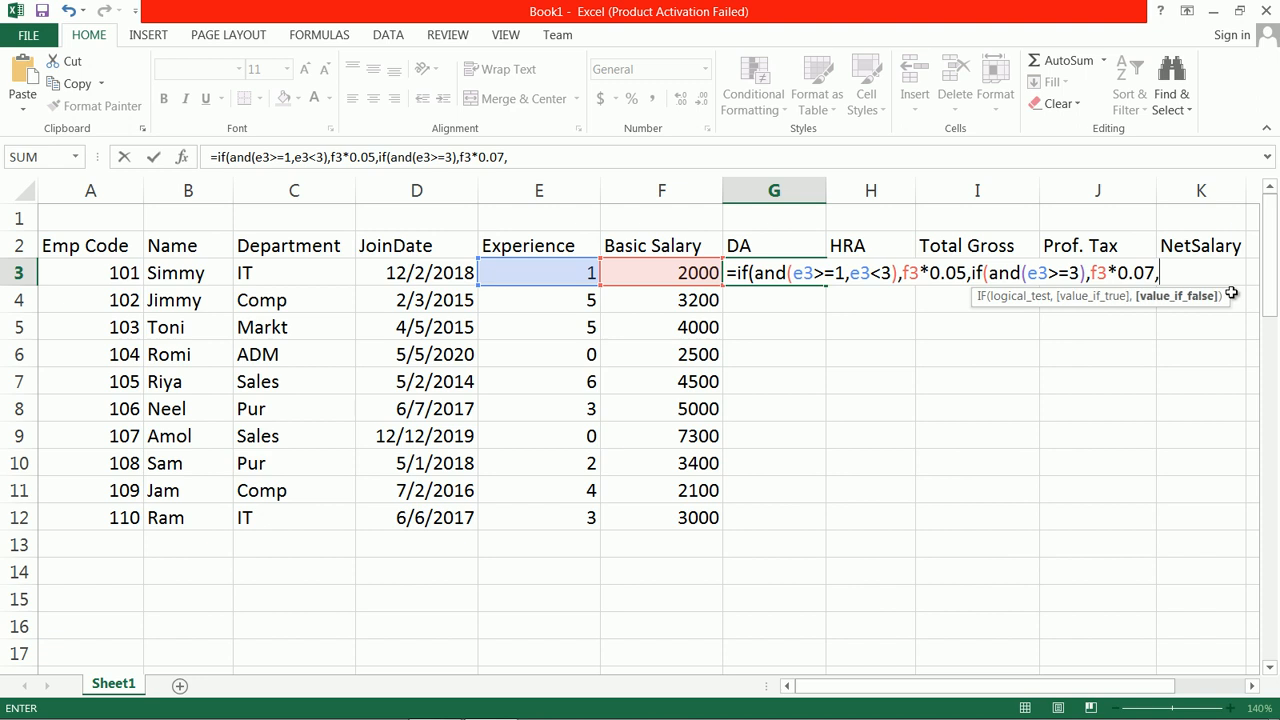
{"action": "type", "text": "0)"}
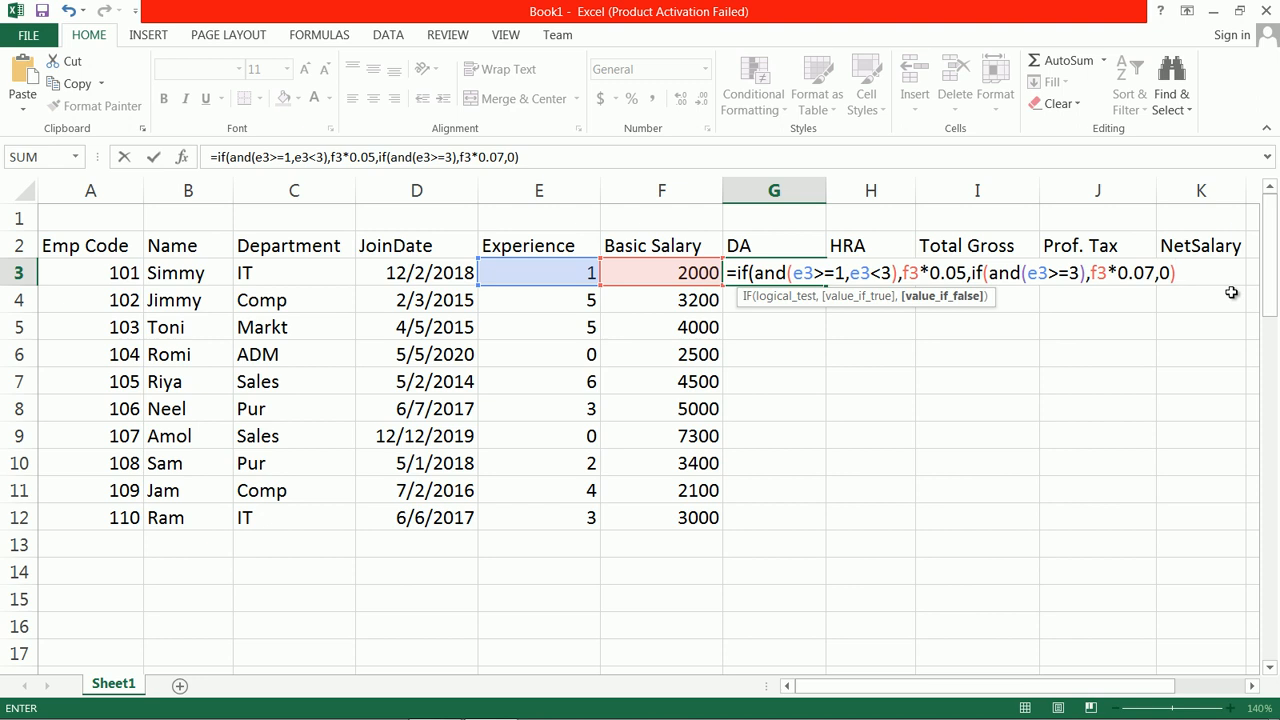
{"action": "type", "text": ")"}
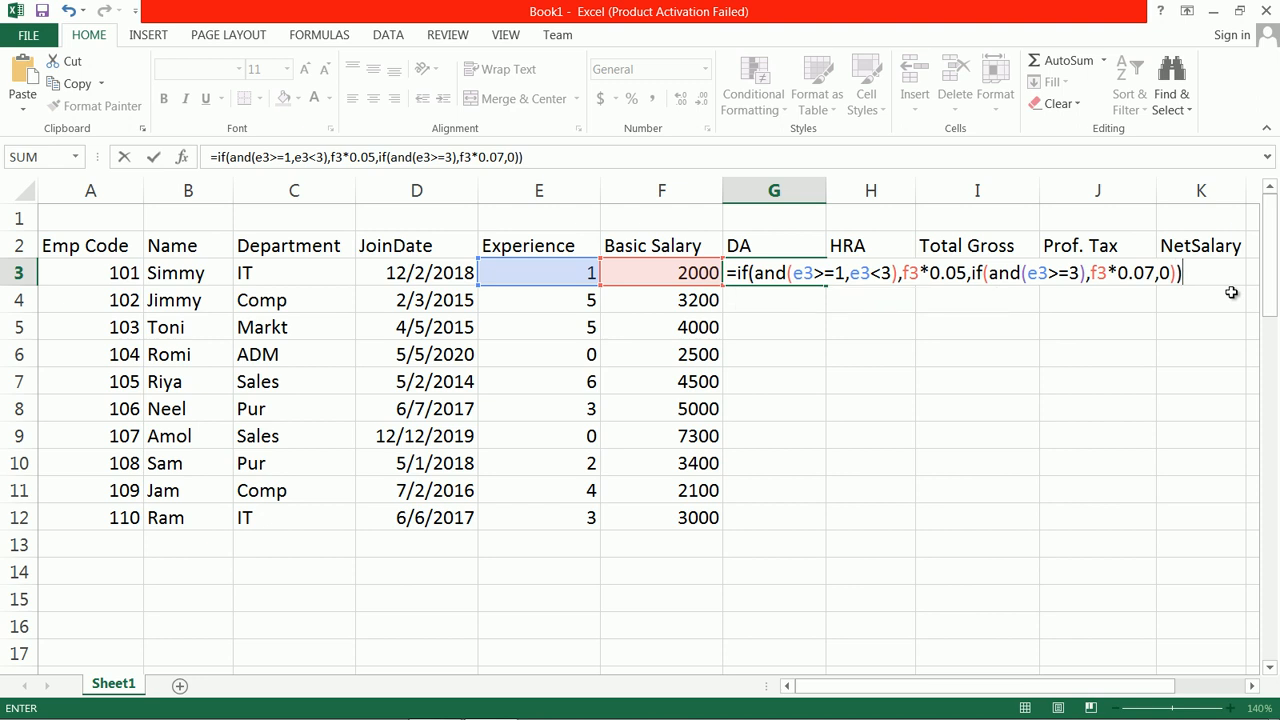
{"action": "key", "text": "Return"}
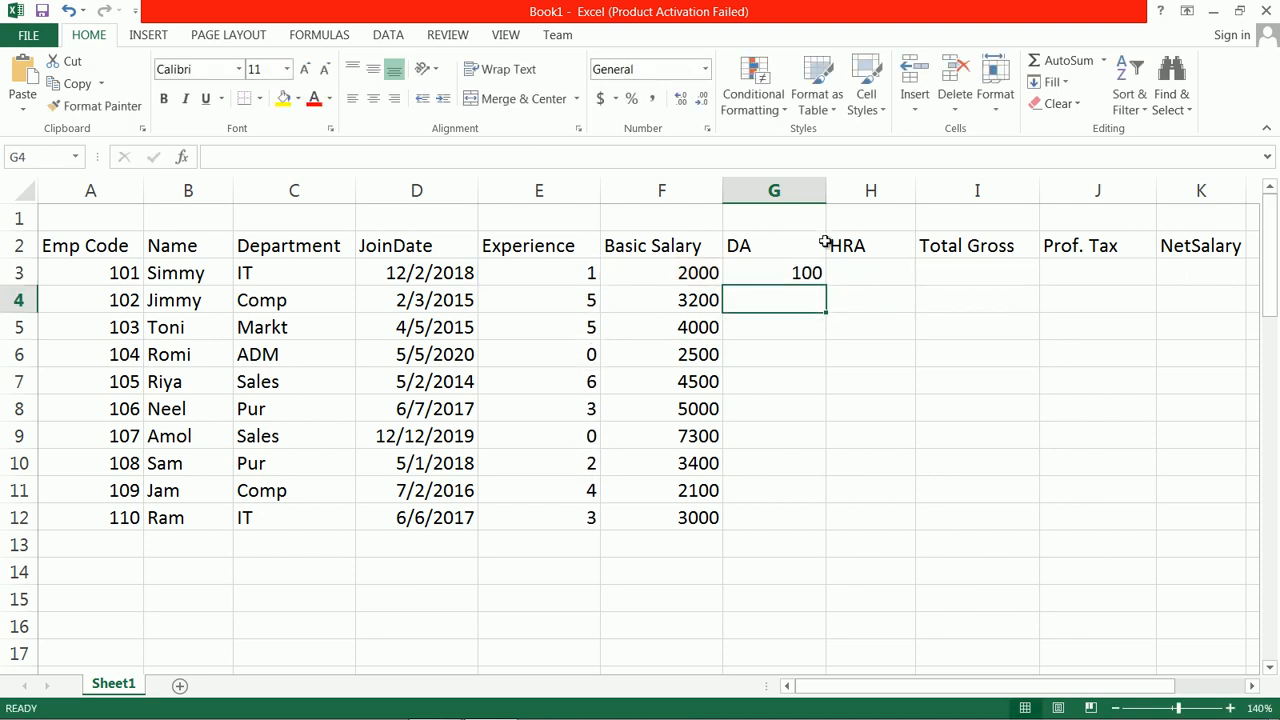
{"action": "left_click", "coordinate": [798, 280]}
{"action": "left_click_drag", "start_coordinate": [830, 292], "coordinate": [820, 532]}
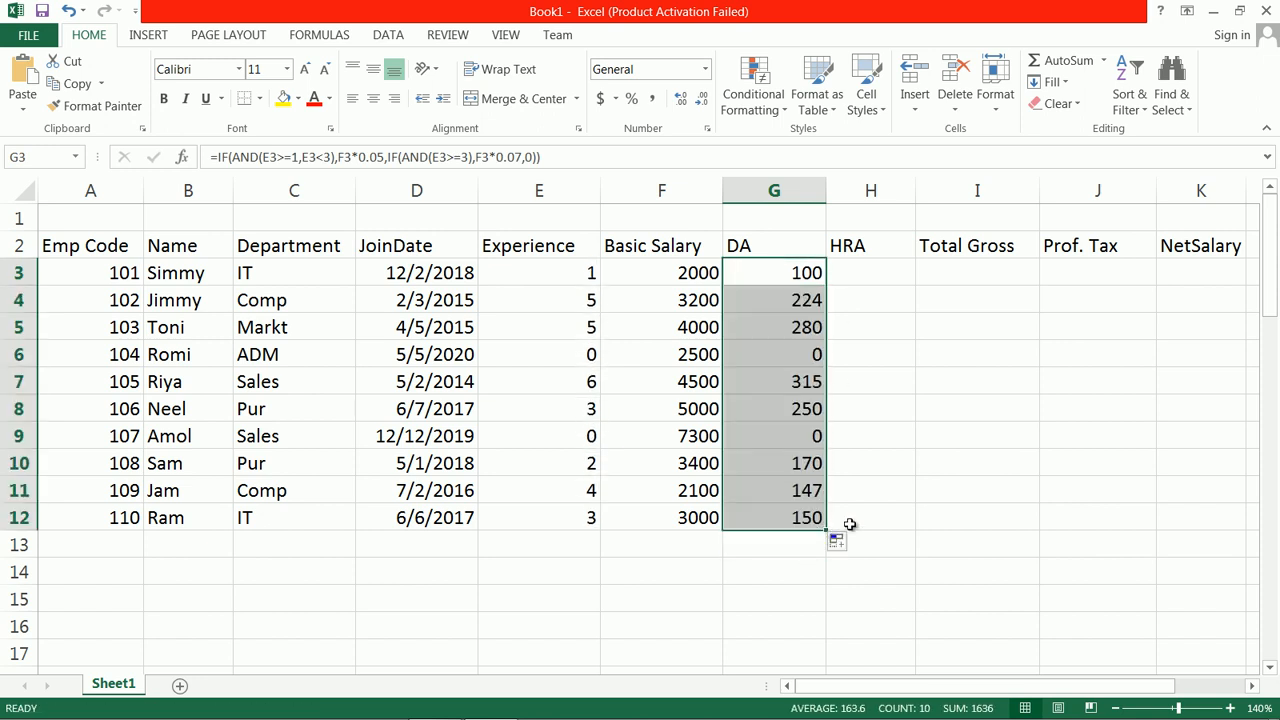
Step: Evaluate the first experience condition of the DA formula in G3 step by step with Evaluate Formula
{"action": "double_click", "coordinate": [786, 273]}
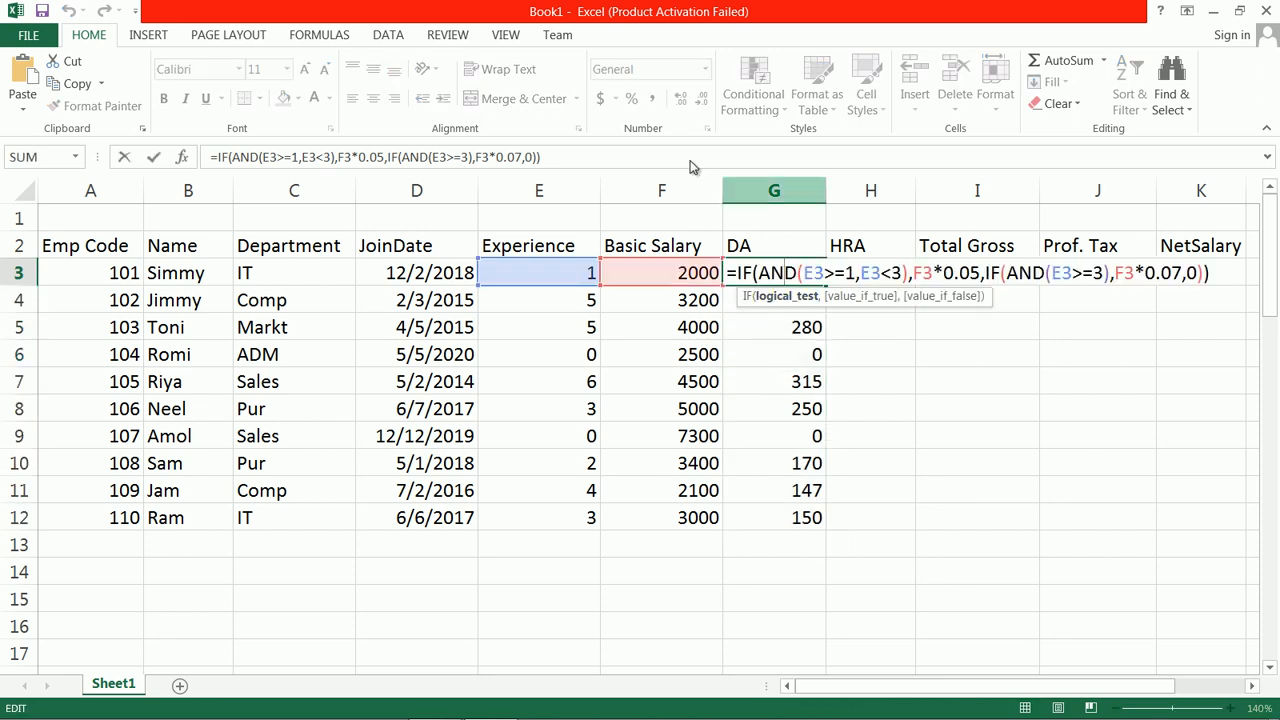
{"action": "left_click", "coordinate": [338, 35]}
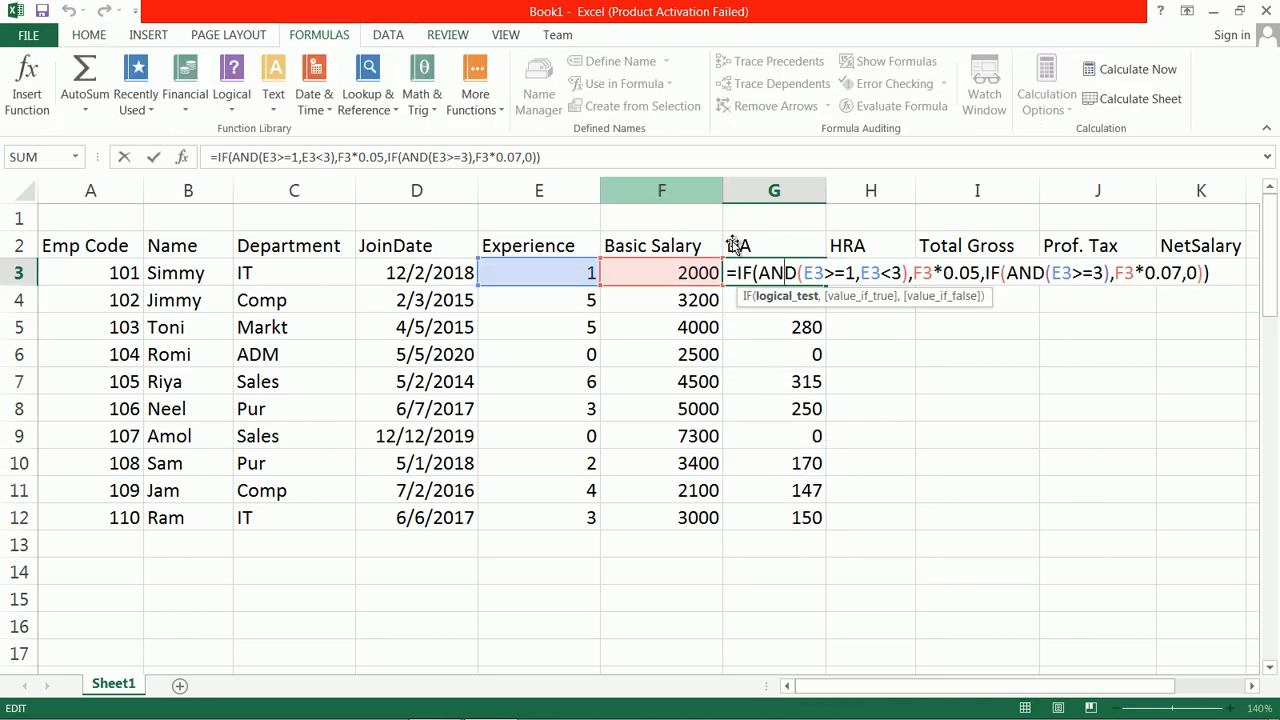
{"action": "left_click", "coordinate": [892, 359]}
{"action": "left_click", "coordinate": [790, 275]}
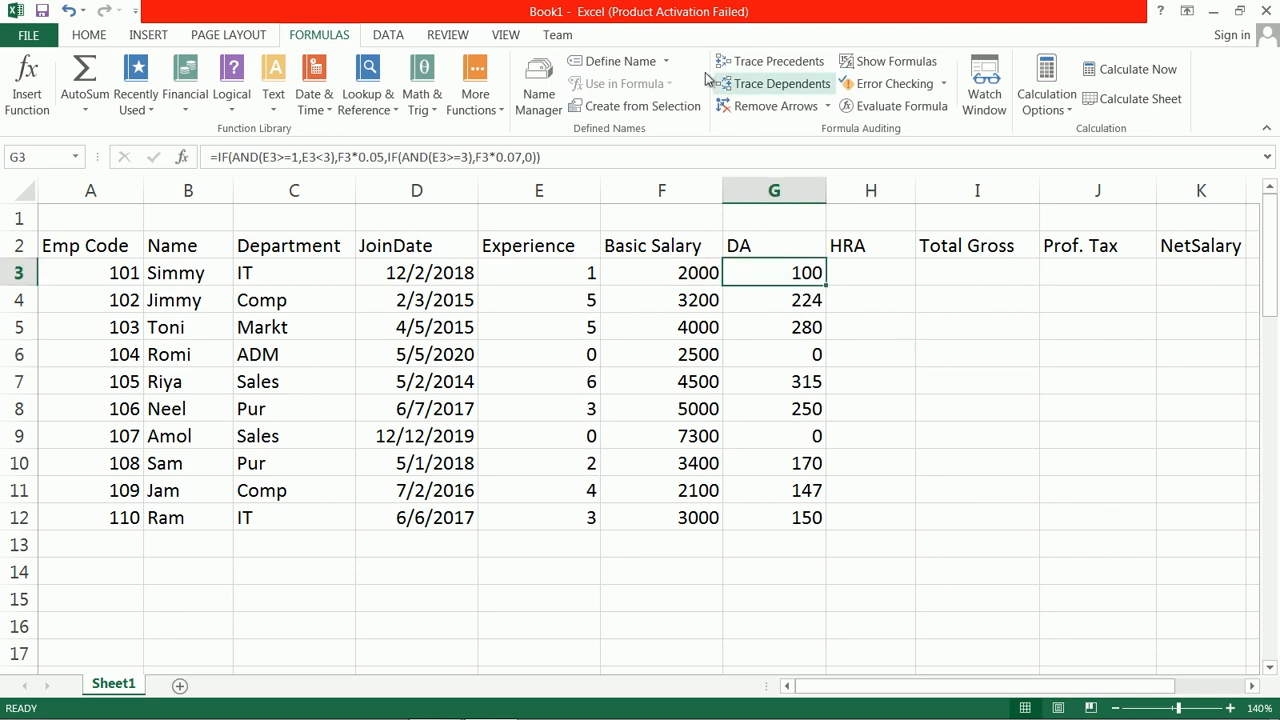
{"action": "left_click", "coordinate": [886, 106]}
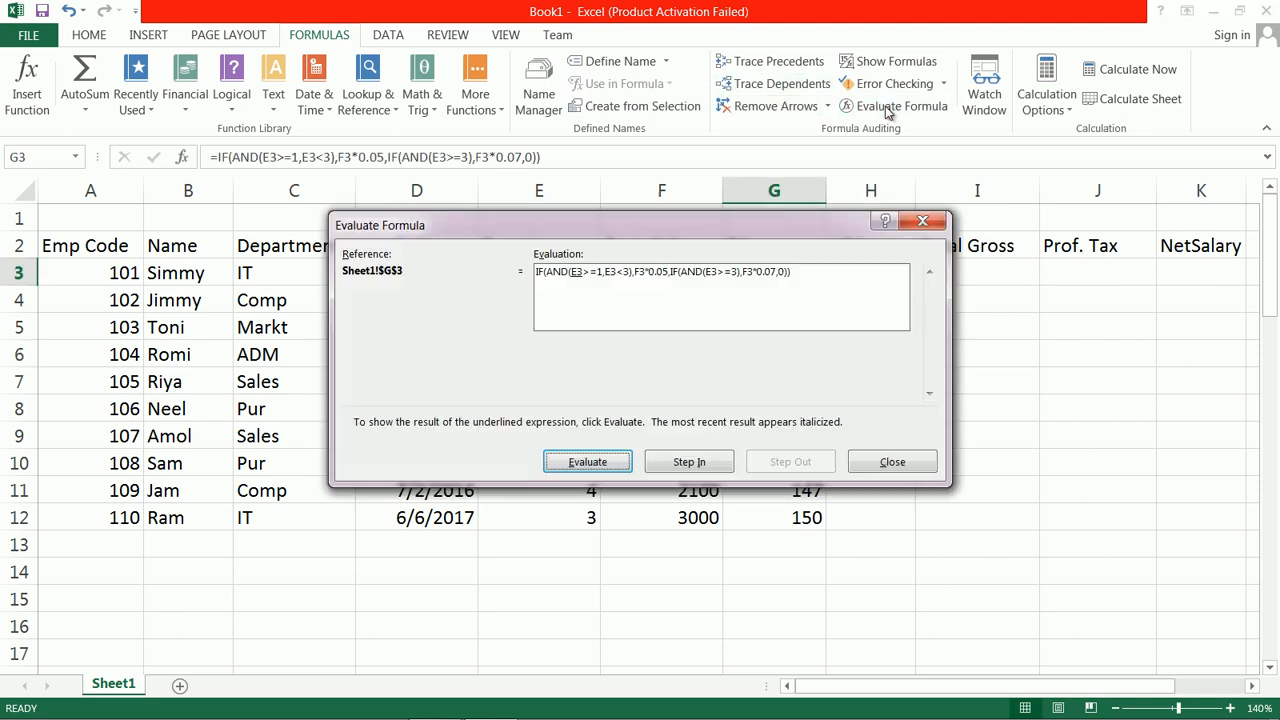
{"action": "left_click", "coordinate": [617, 468]}
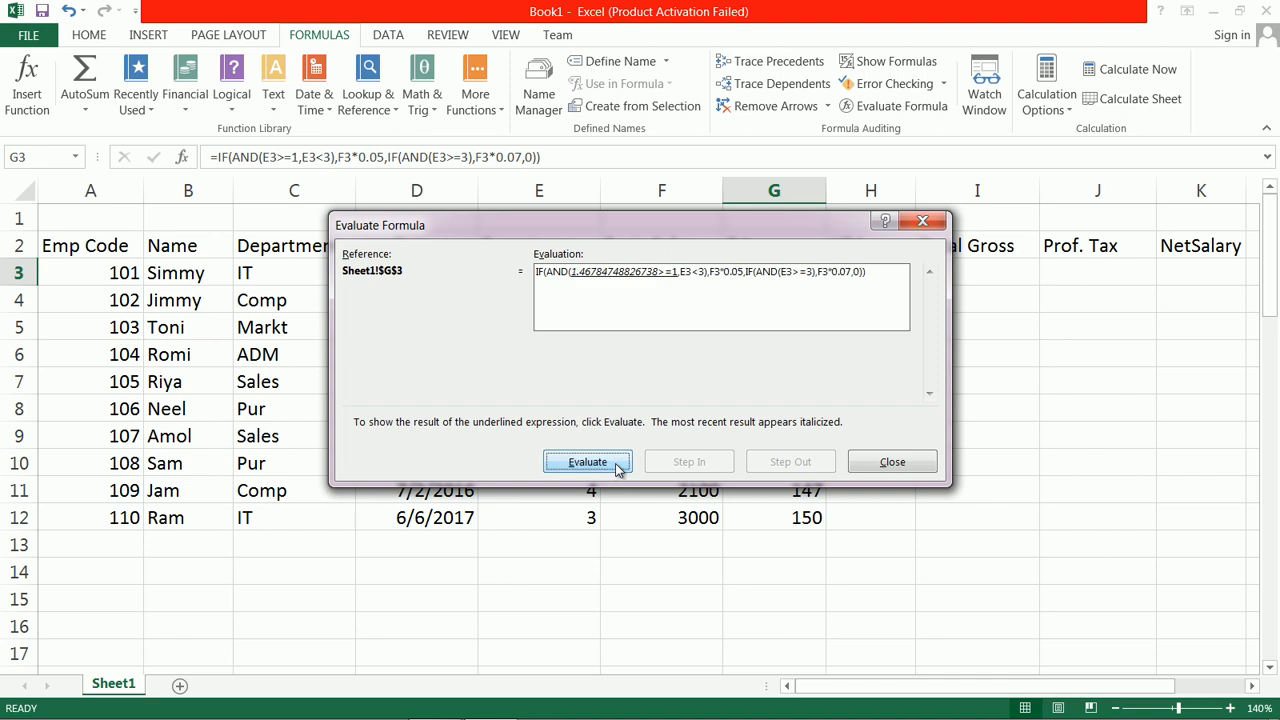
{"action": "left_click_drag", "start_coordinate": [737, 222], "coordinate": [870, 326]}
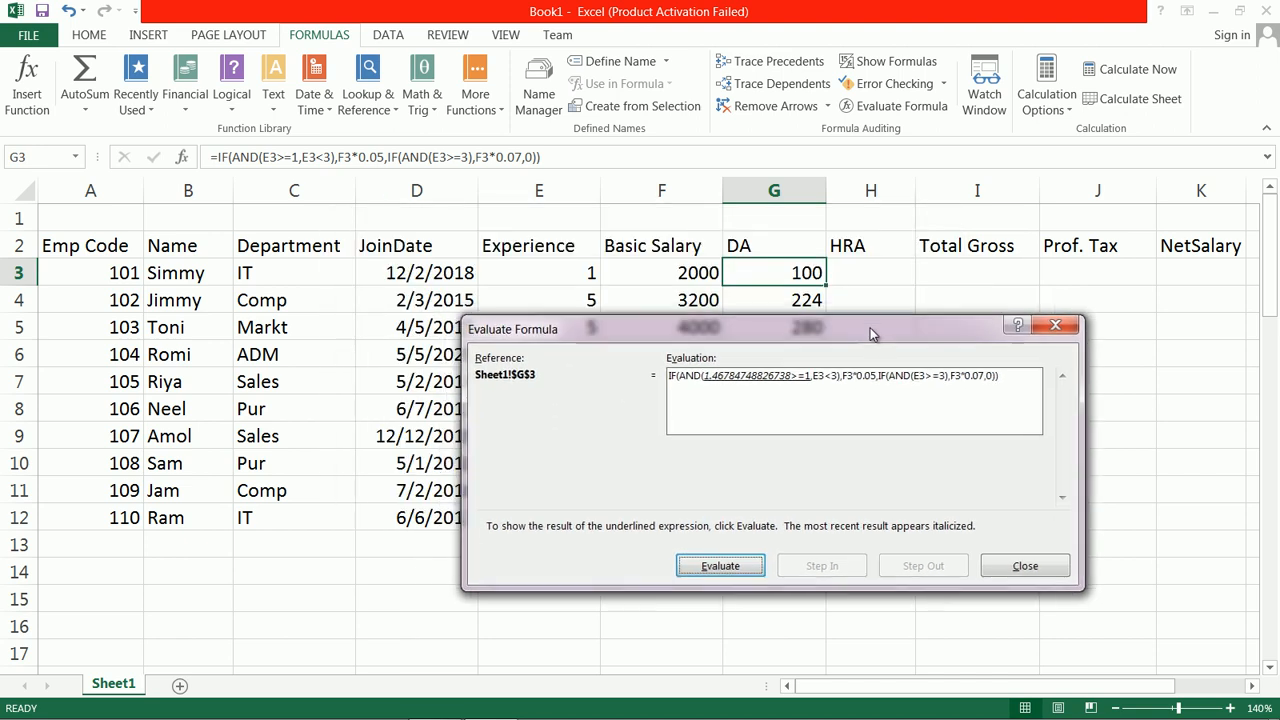
{"action": "left_click", "coordinate": [721, 568]}
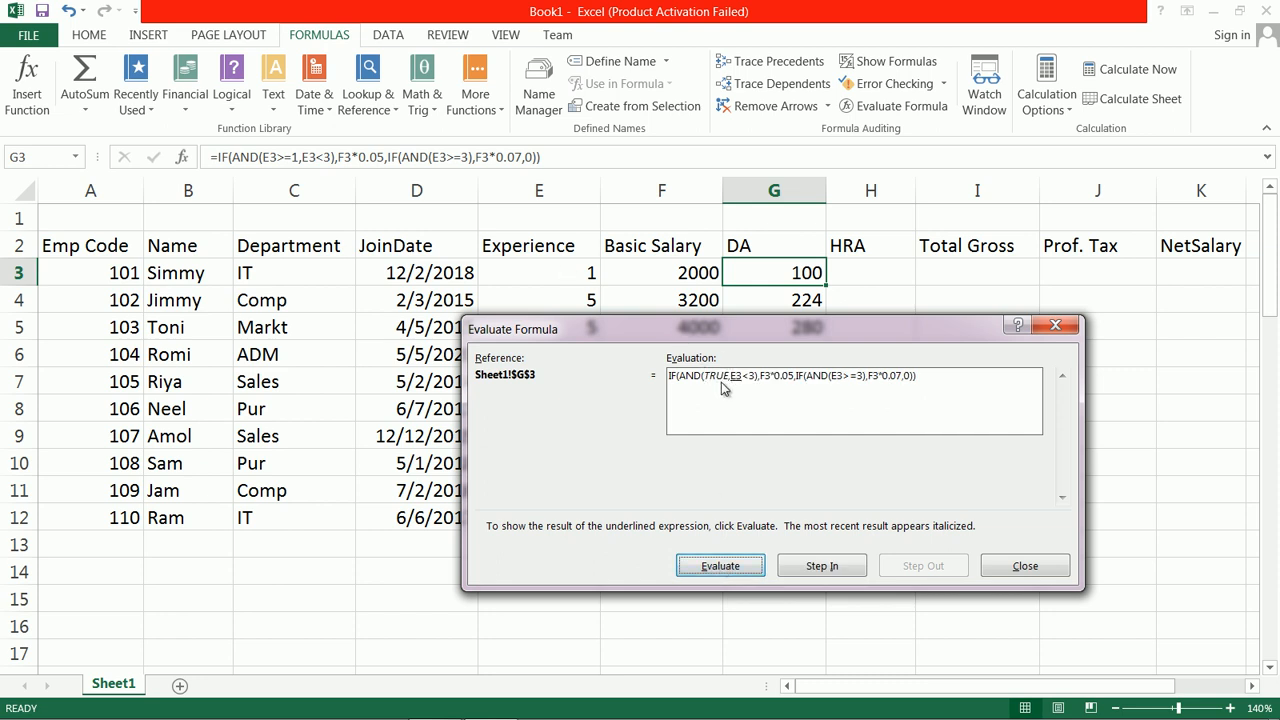
{"action": "left_click", "coordinate": [735, 568]}
{"action": "left_click", "coordinate": [737, 568]}
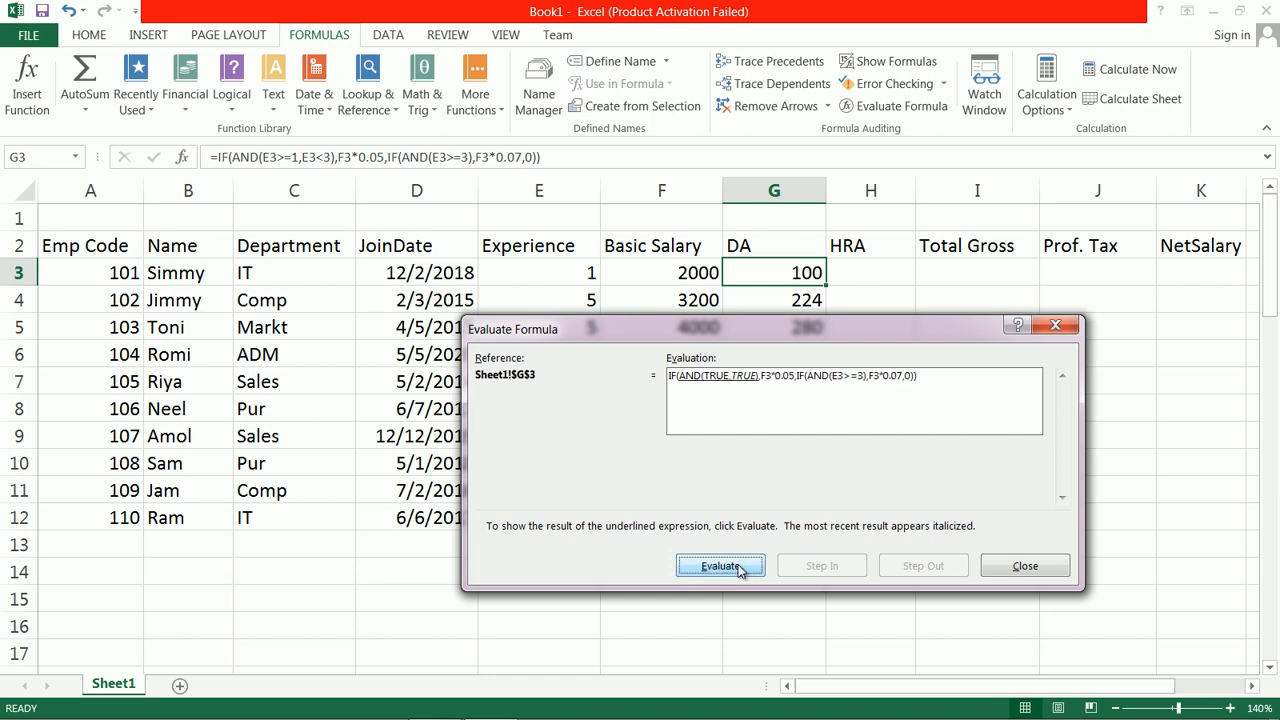
{"action": "left_click", "coordinate": [733, 566]}
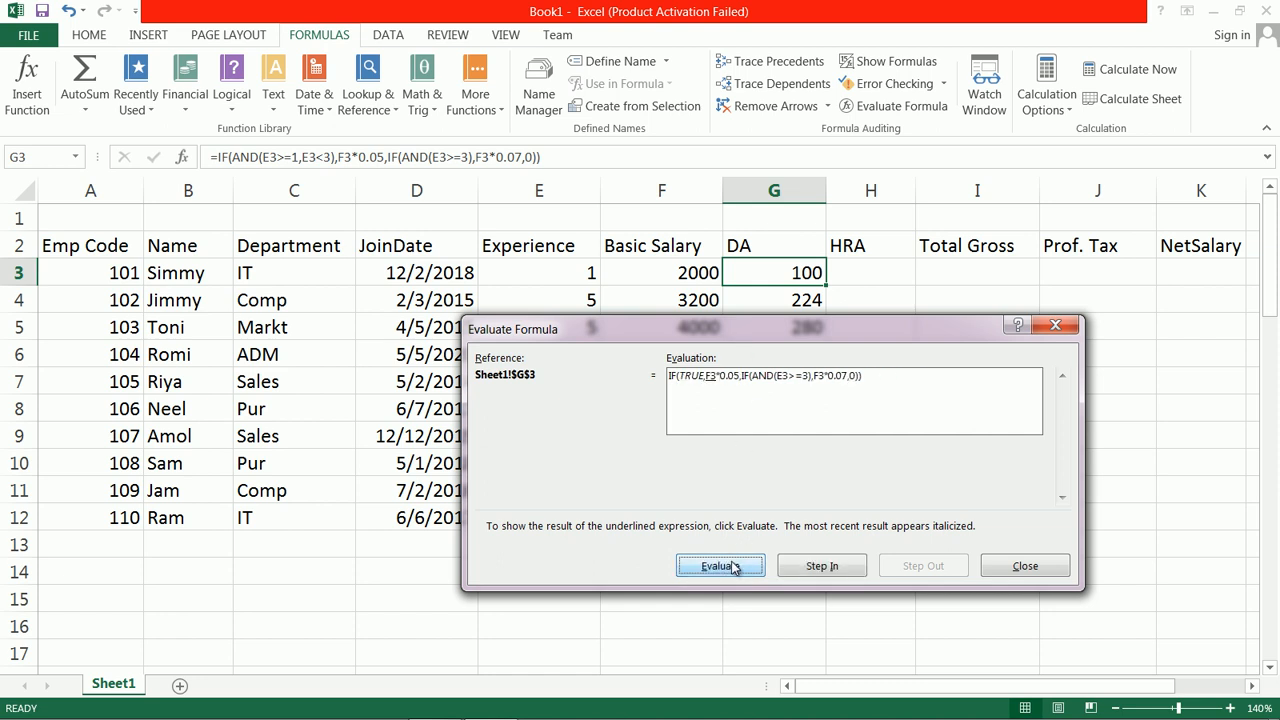
Step: Evaluate the F3*0.05 part of the G3 formula through to its final result and close the evaluation
{"action": "left_click", "coordinate": [735, 568]}
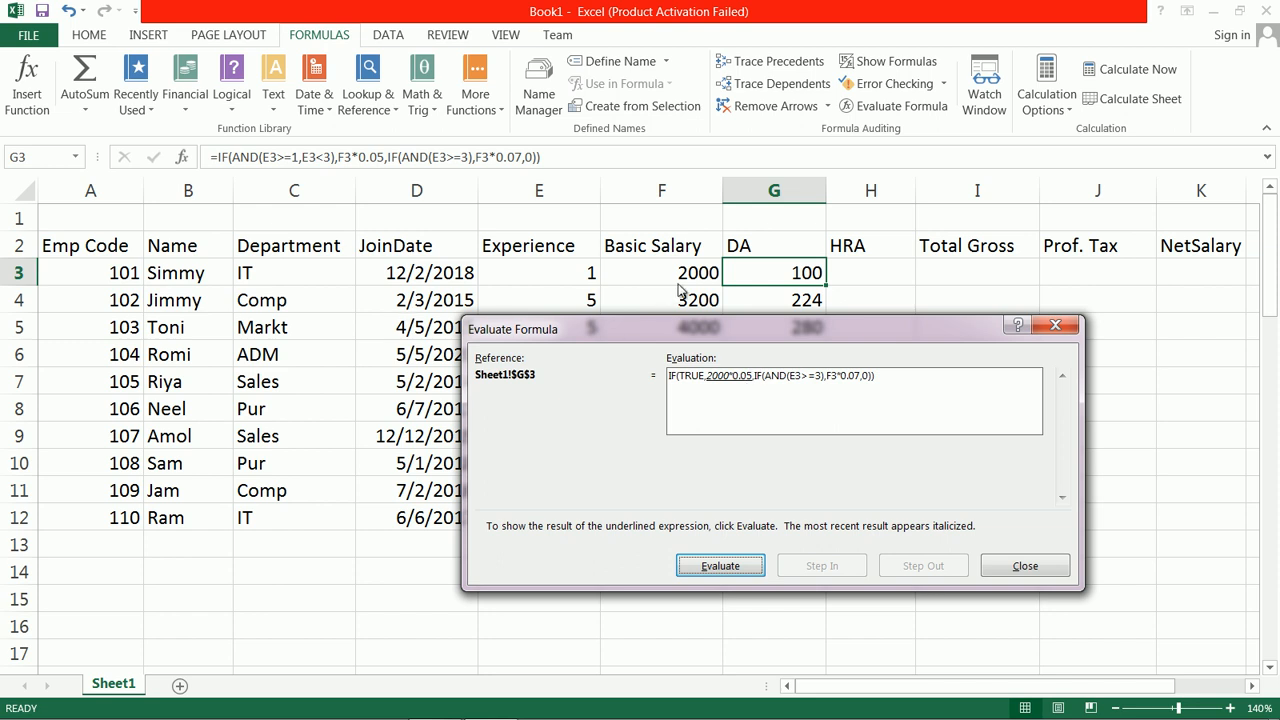
{"action": "left_click", "coordinate": [734, 568]}
{"action": "left_click", "coordinate": [735, 568]}
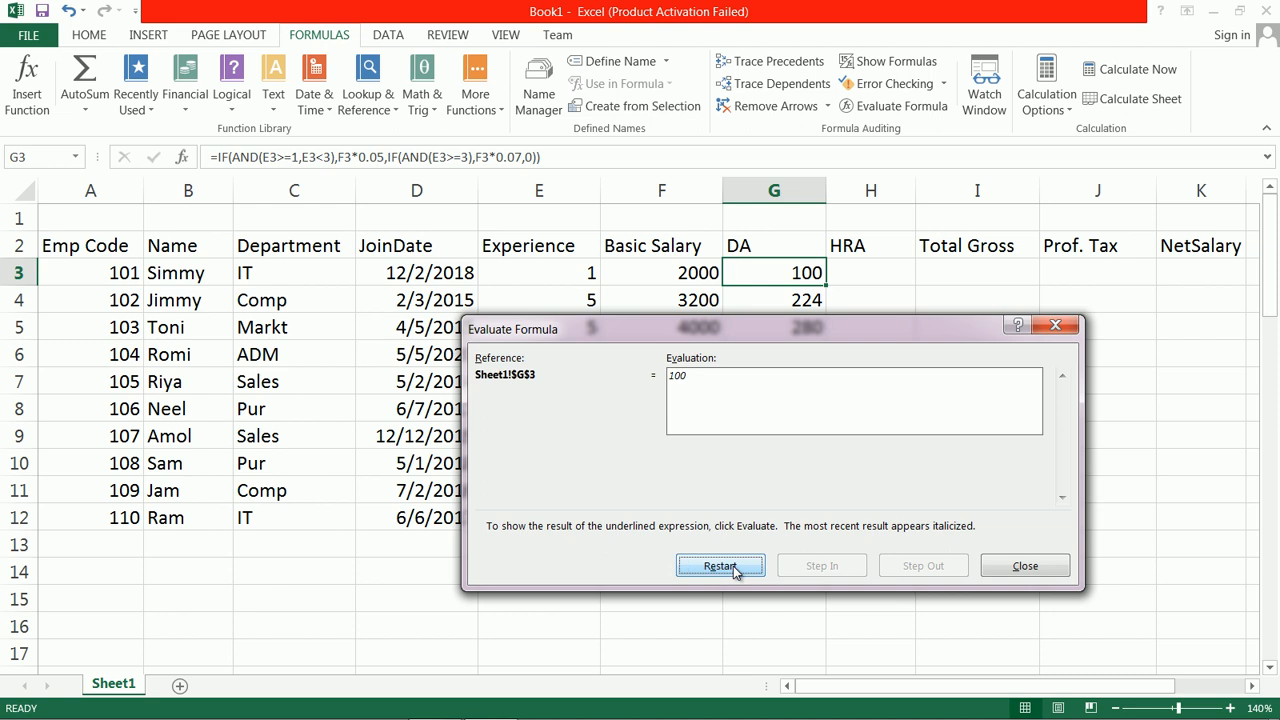
{"action": "left_click", "coordinate": [1027, 566]}
Step: Evaluate the first experience condition of the DA formula in G6 step by step with Evaluate Formula
{"action": "left_click", "coordinate": [790, 359]}
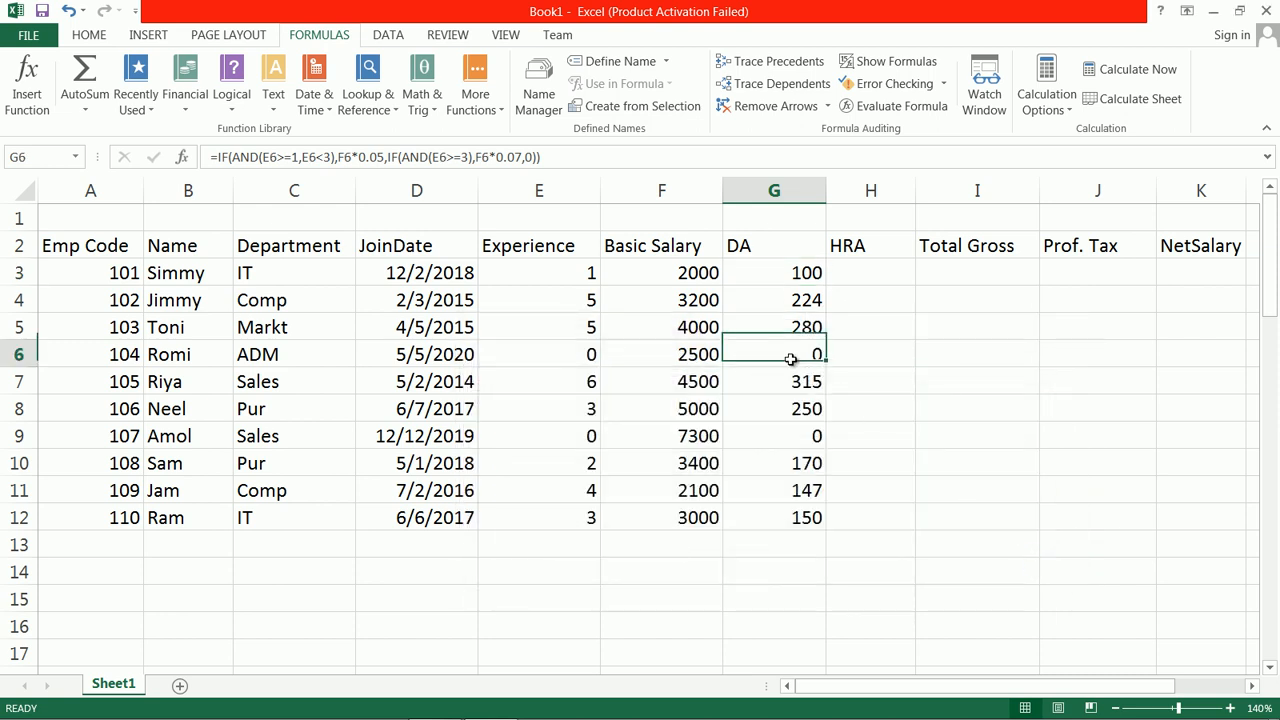
{"action": "left_click", "coordinate": [898, 112]}
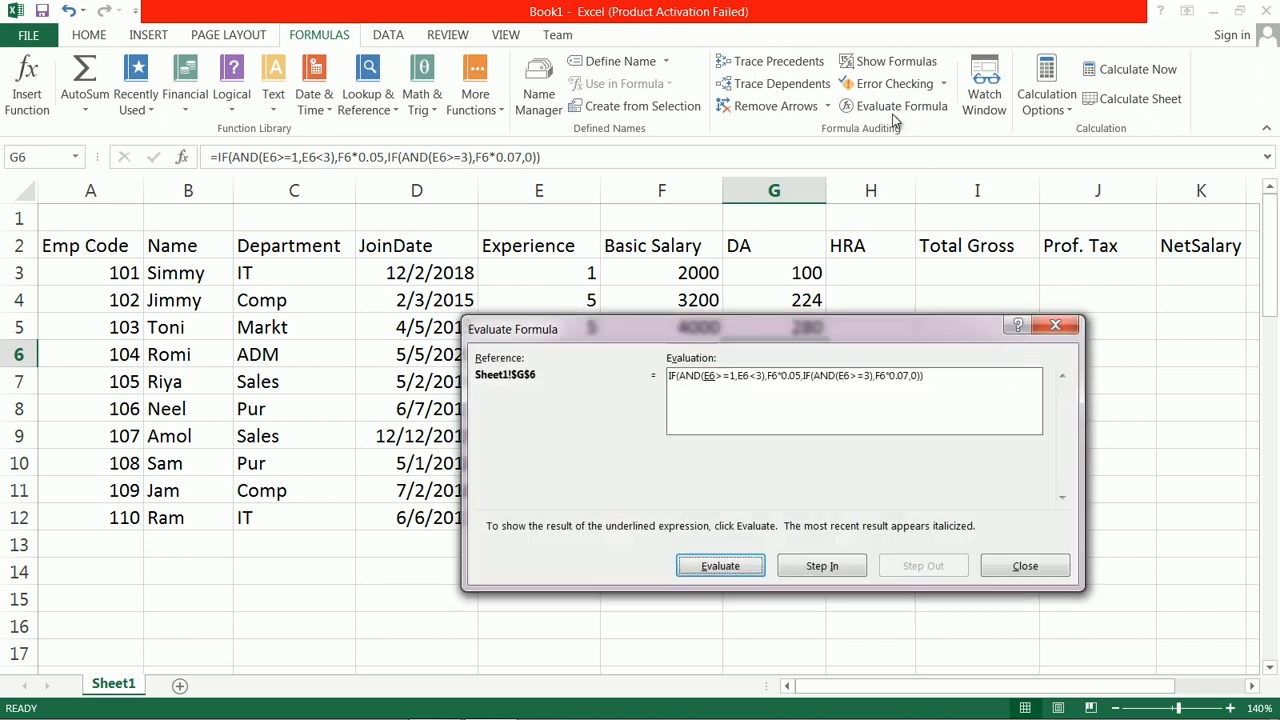
{"action": "left_click", "coordinate": [733, 571]}
{"action": "left_click", "coordinate": [733, 568]}
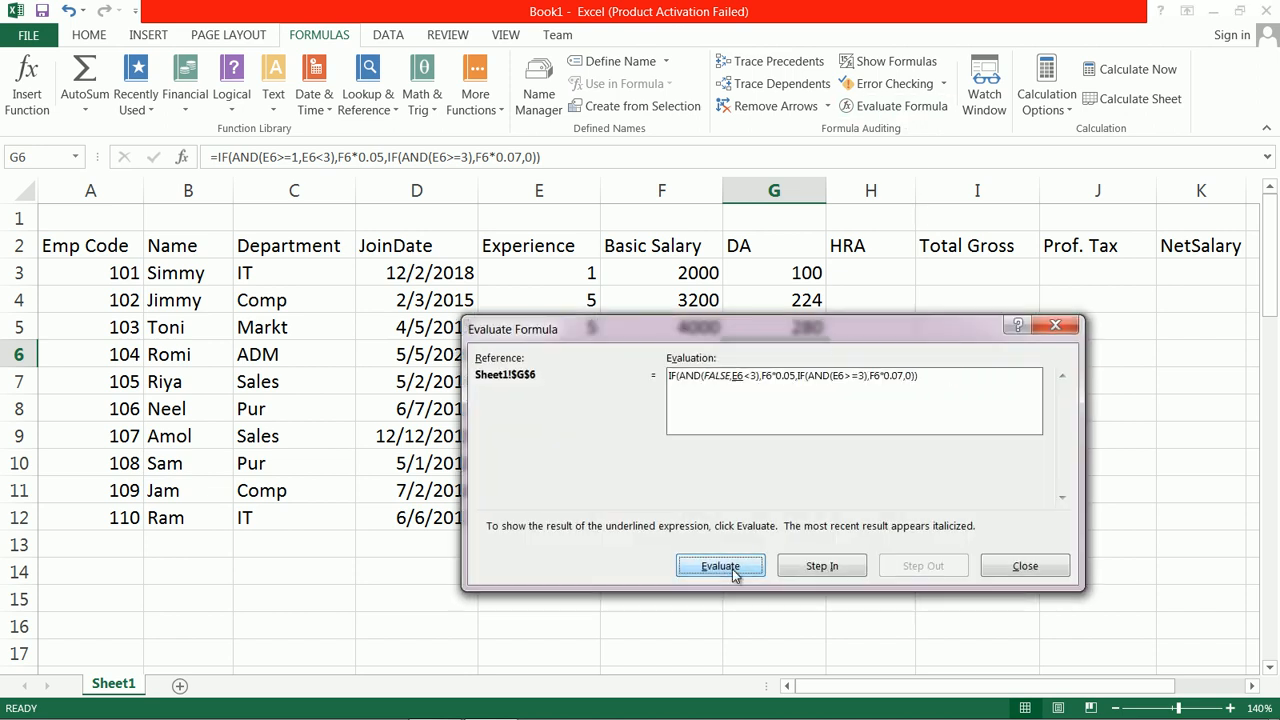
{"action": "left_click", "coordinate": [733, 569]}
{"action": "left_click", "coordinate": [734, 569]}
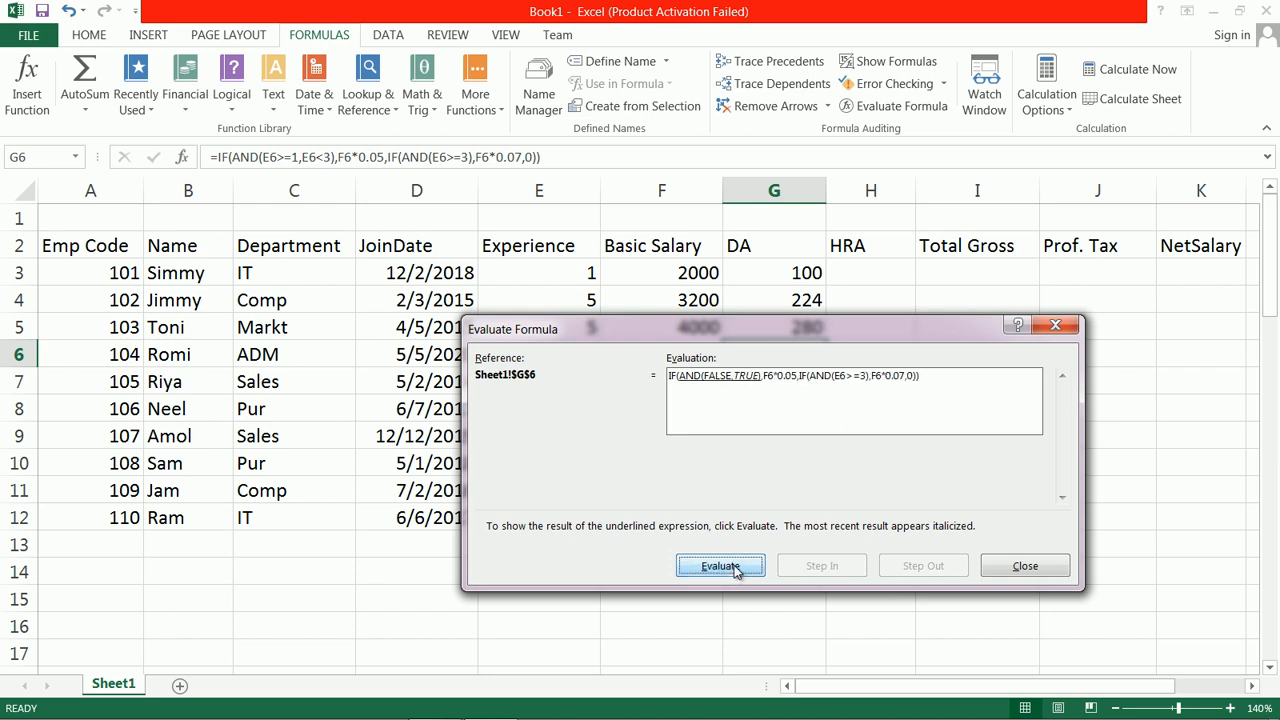
{"action": "left_click", "coordinate": [735, 569]}
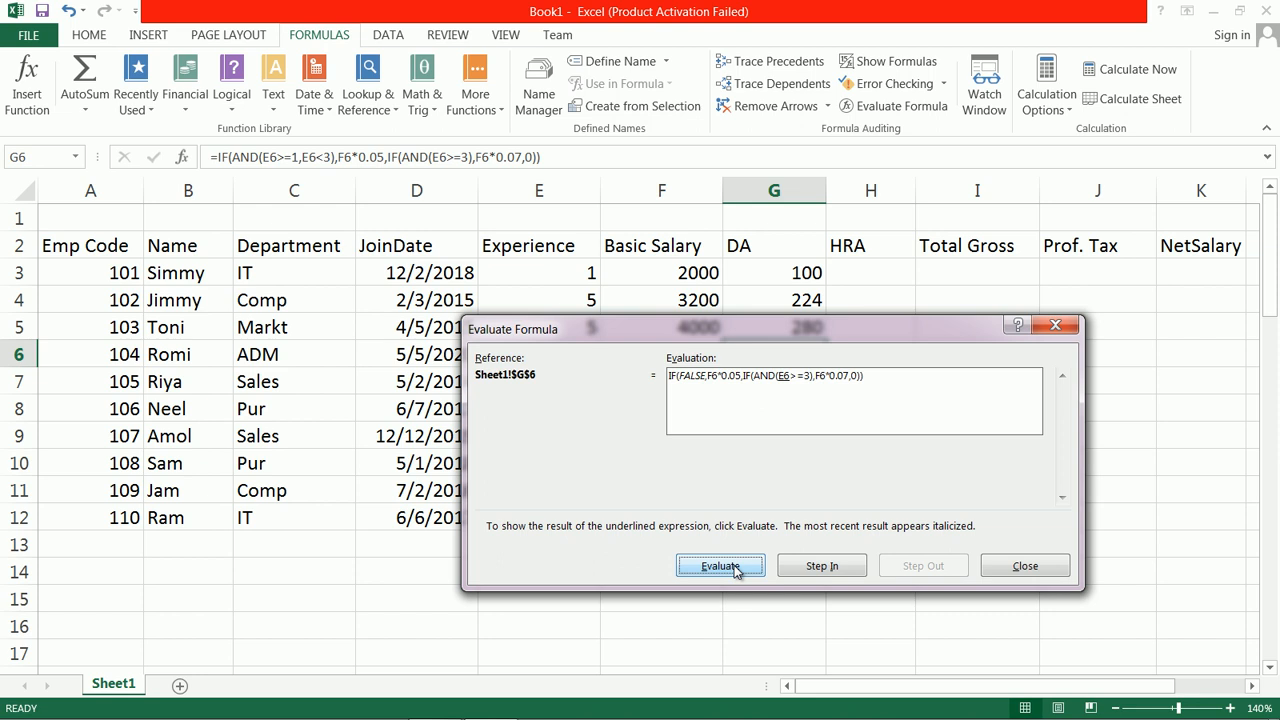
Step: Evaluate the nested E6>=3 condition of the G6 formula through to its final result and close the evaluation
{"action": "left_click", "coordinate": [735, 569]}
{"action": "left_click", "coordinate": [735, 569]}
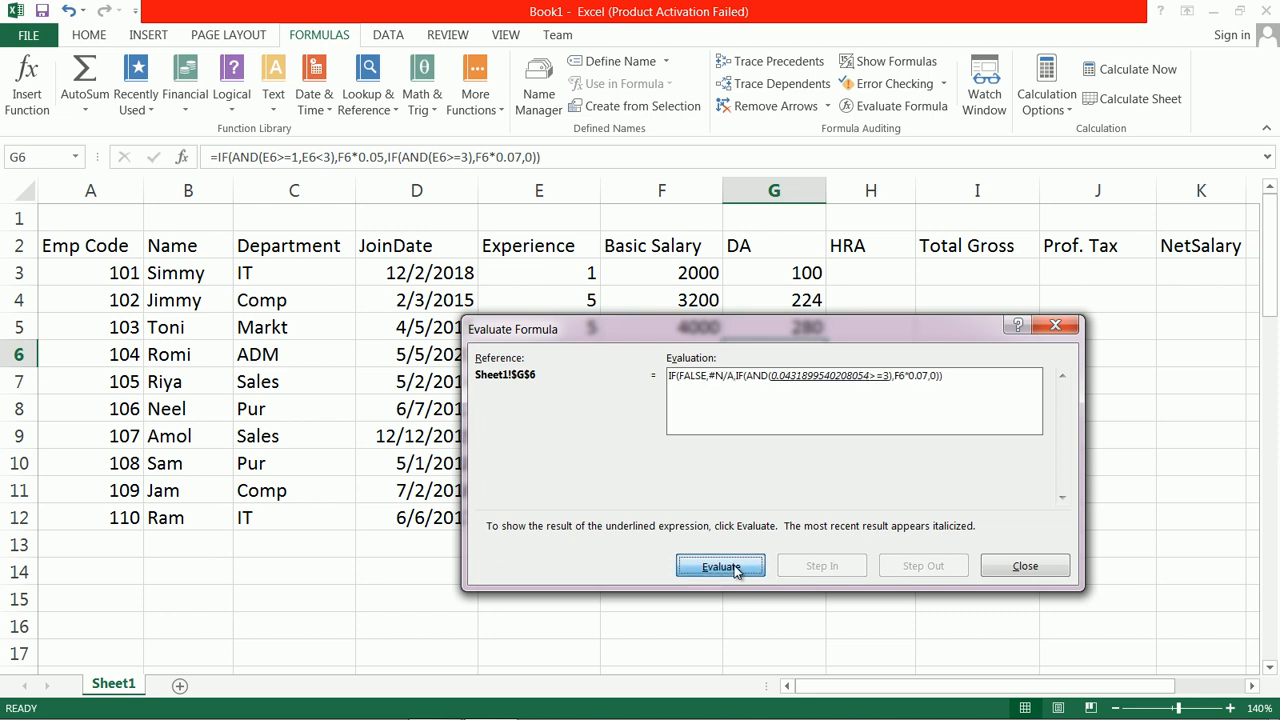
{"action": "left_click", "coordinate": [735, 568]}
{"action": "left_click", "coordinate": [735, 568]}
{"action": "left_click", "coordinate": [735, 568]}
{"action": "left_click", "coordinate": [1050, 568]}
{"action": "left_click", "coordinate": [792, 294]}
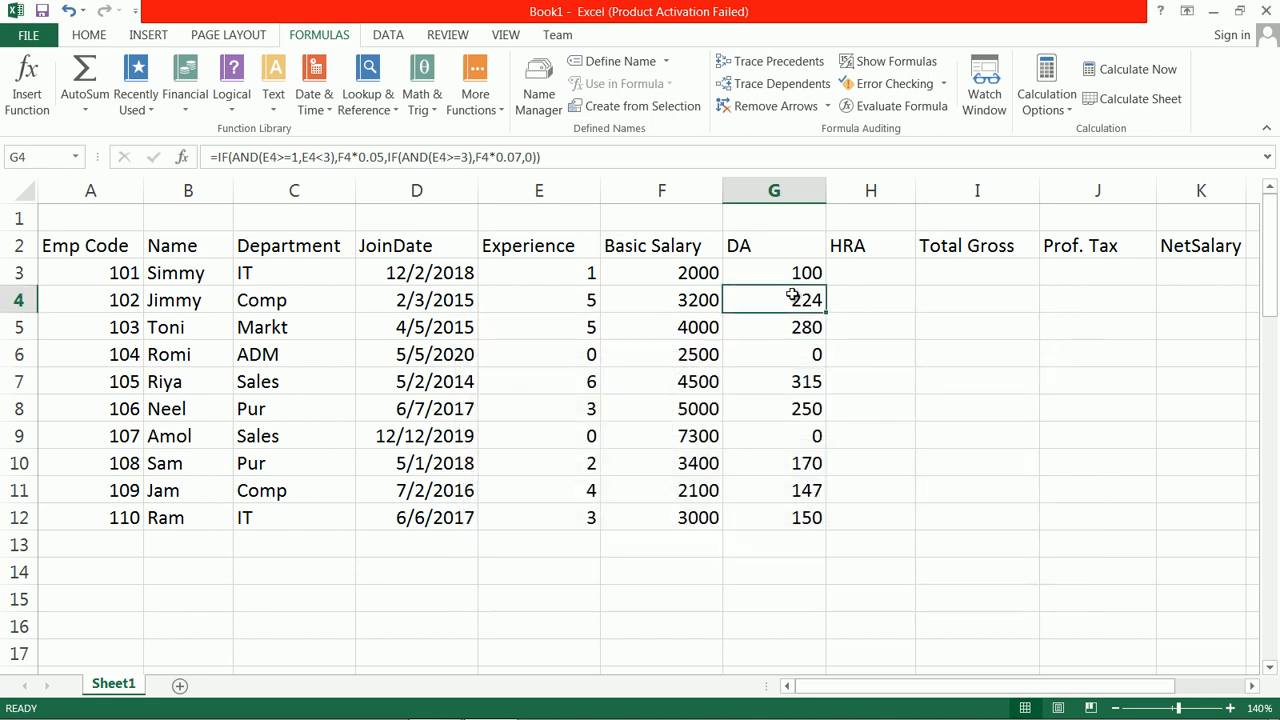
{"action": "left_click", "coordinate": [800, 282]}
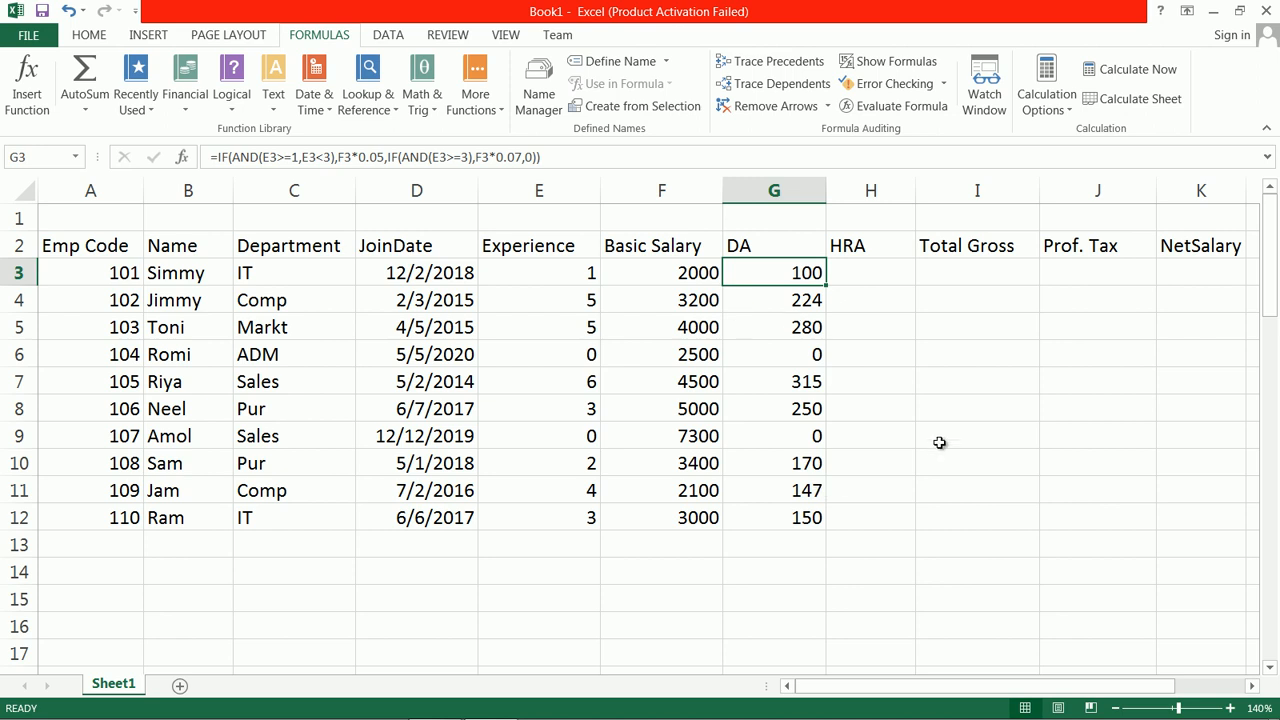
Step: Start the HRA formula in H3 with =IF(AND(F3>=200,F3<3000), testing the basic salary
{"action": "left_click", "coordinate": [868, 274]}
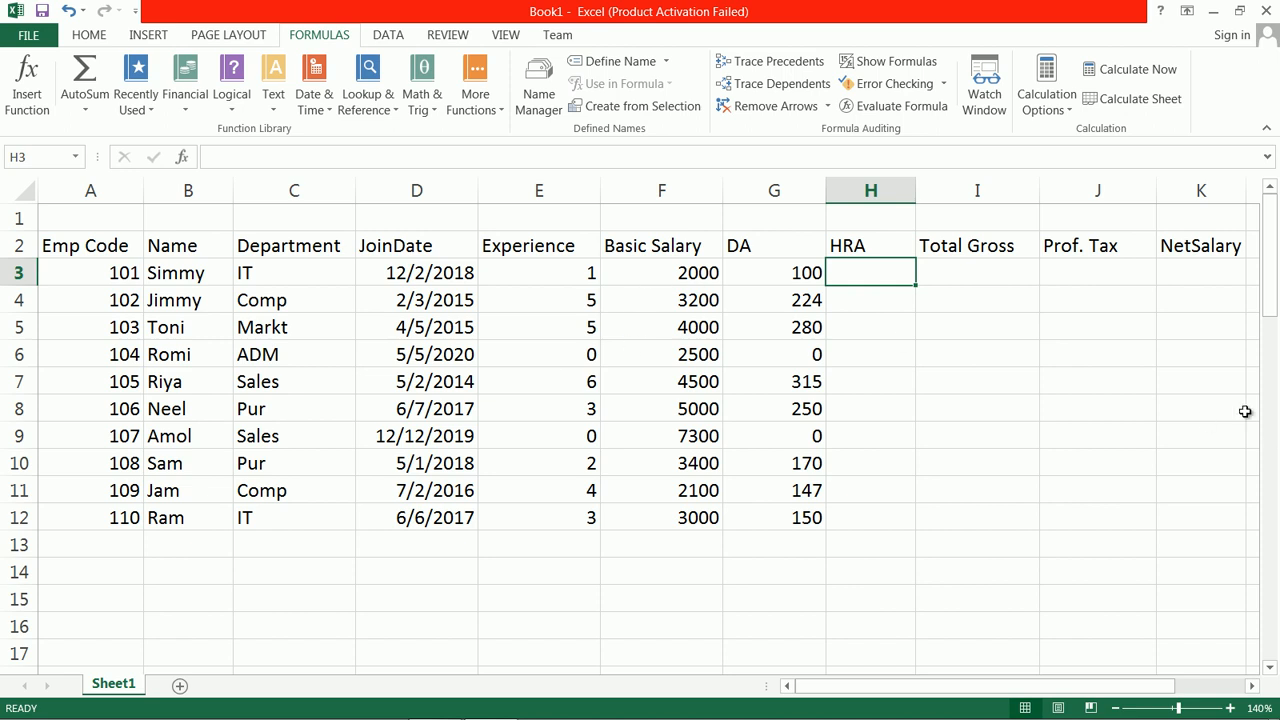
{"action": "type", "text": "=if(and("}
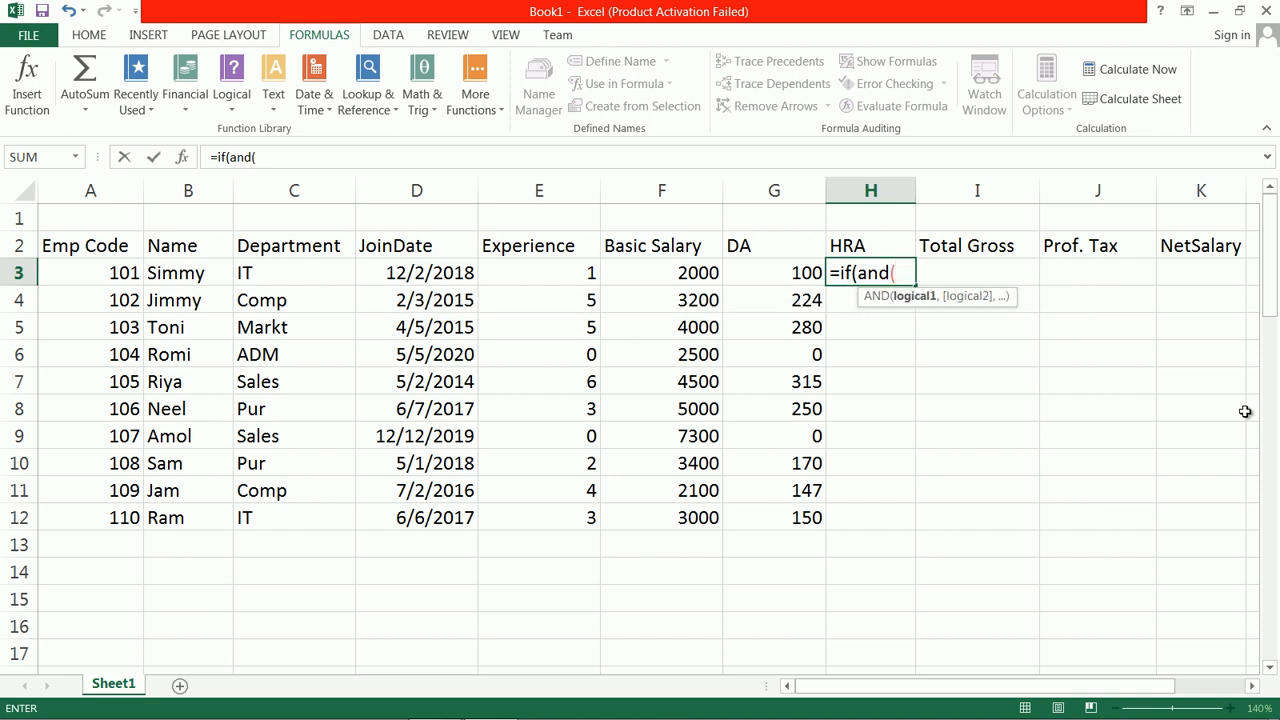
{"action": "type", "text": "f3>=200"}
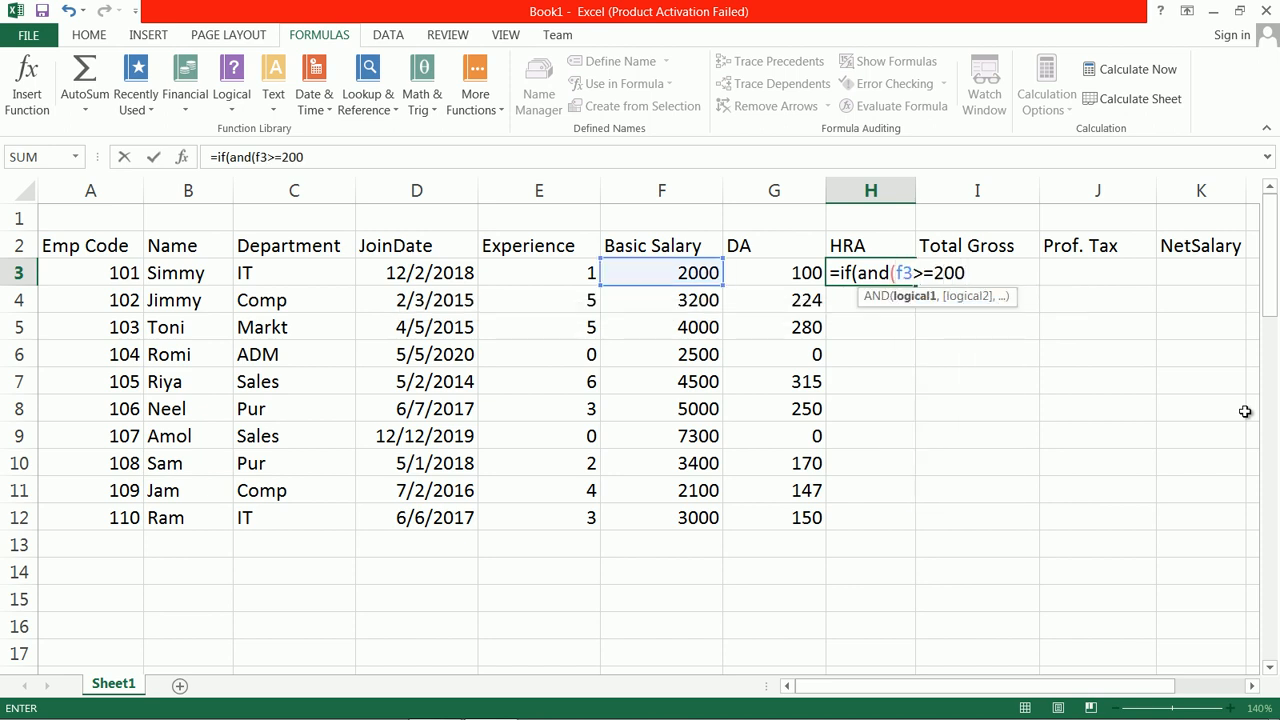
{"action": "type", "text": ",f3"}
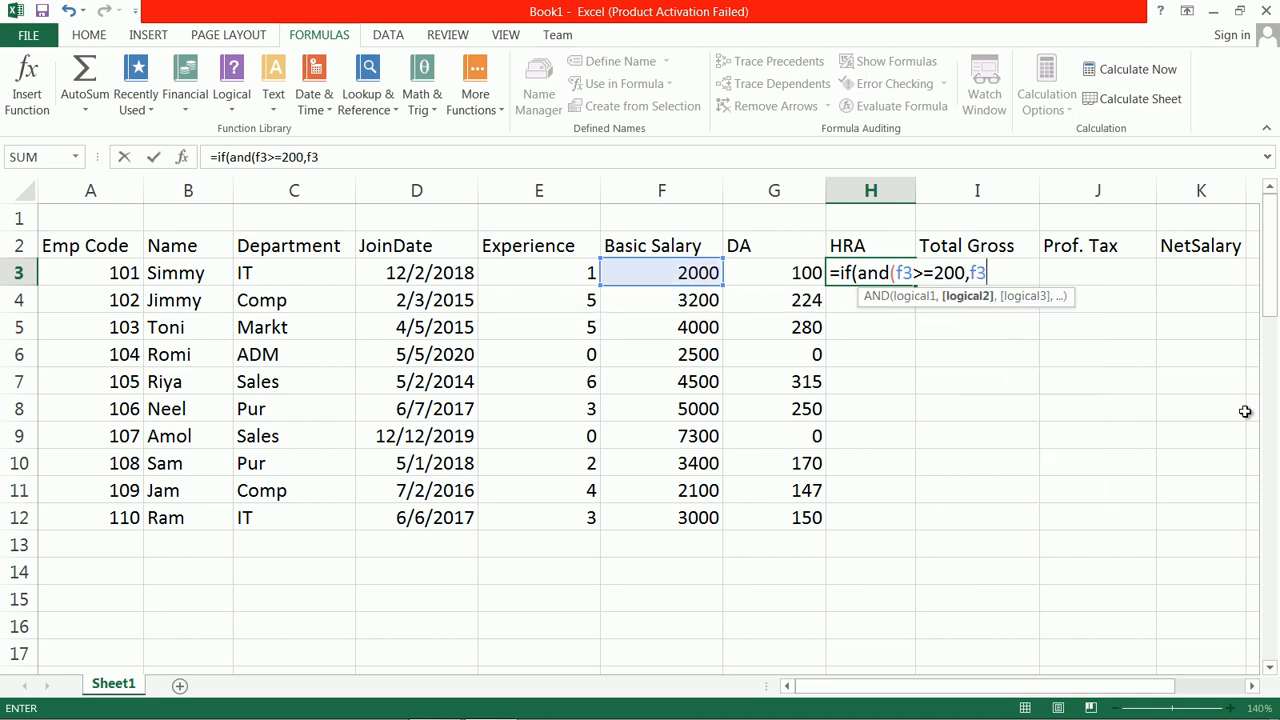
{"action": "type", "text": "<3000"}
{"action": "type", "text": ","}
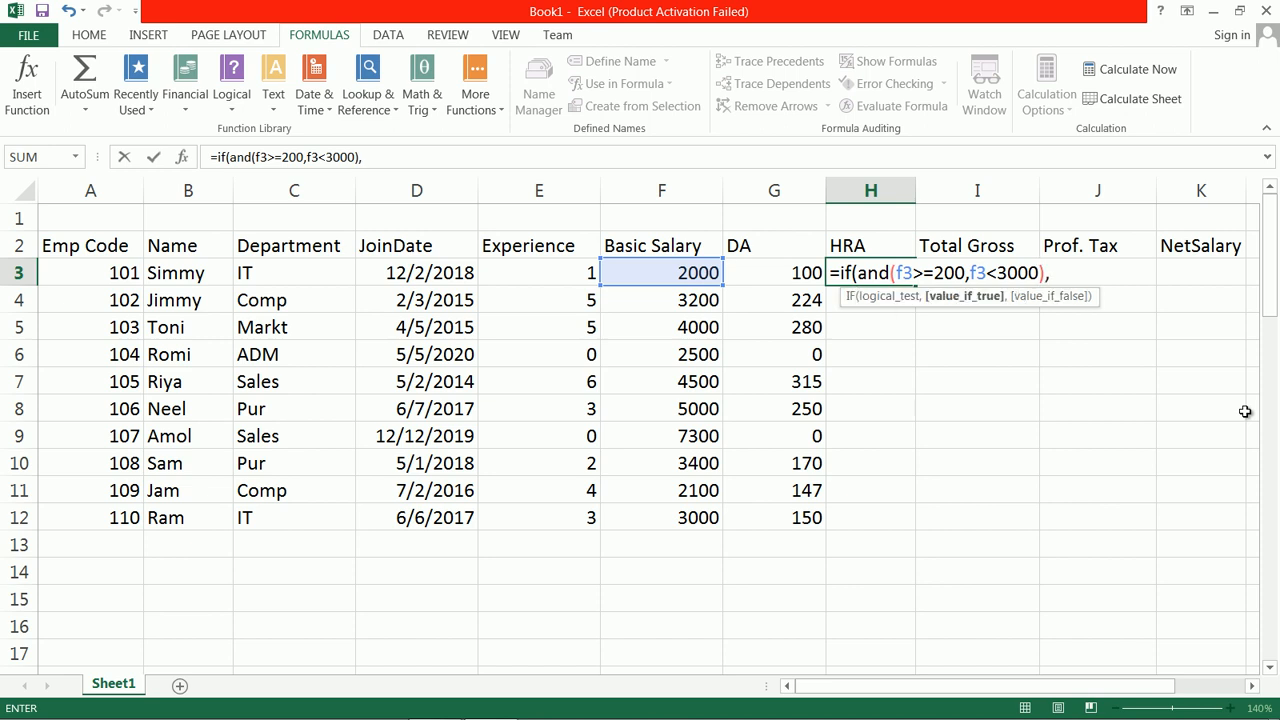
Step: Add F3*0.3 as the true result in the H3 formula and correct its lower salary limit to 2000
{"action": "mouse_move", "coordinate": [1270, 250]}
{"action": "left_mouse_down"}
{"action": "mouse_move", "coordinate": [1272, 562]}
{"action": "mouse_move", "coordinate": [1276, 248]}
{"action": "left_mouse_up"}
{"action": "type", "text": "f3*0.3"}
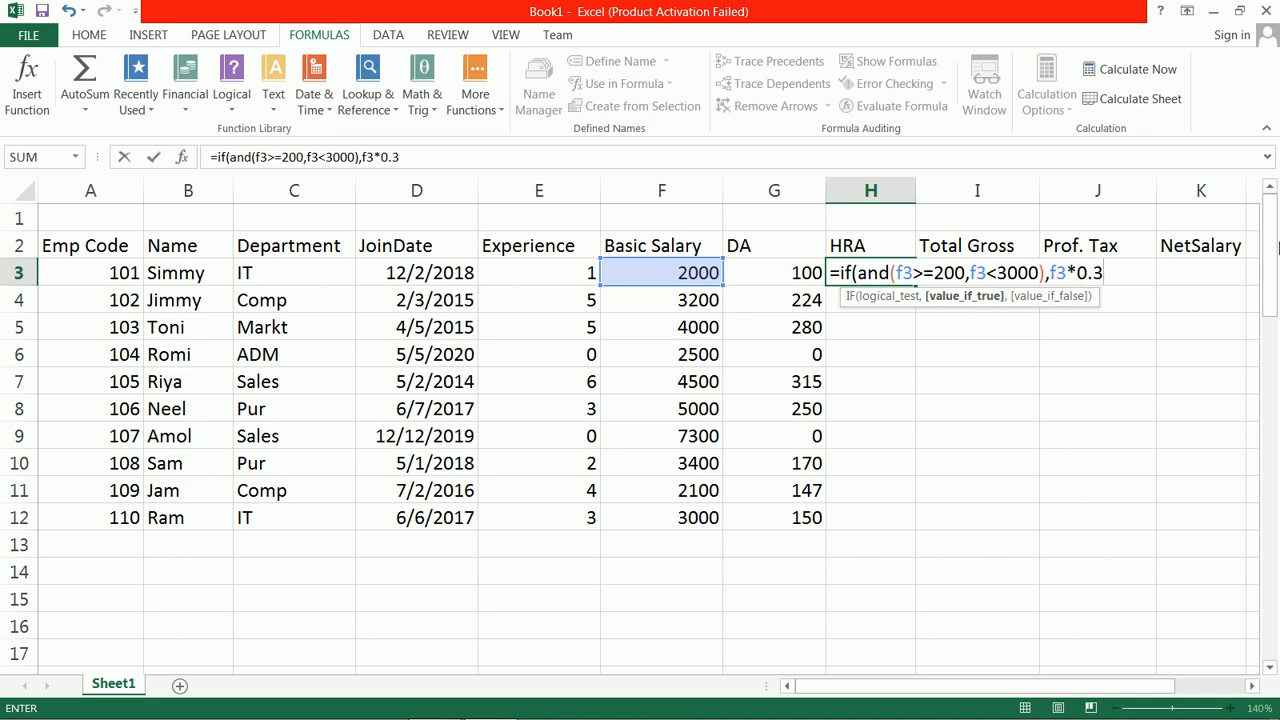
{"action": "type", "text": ","}
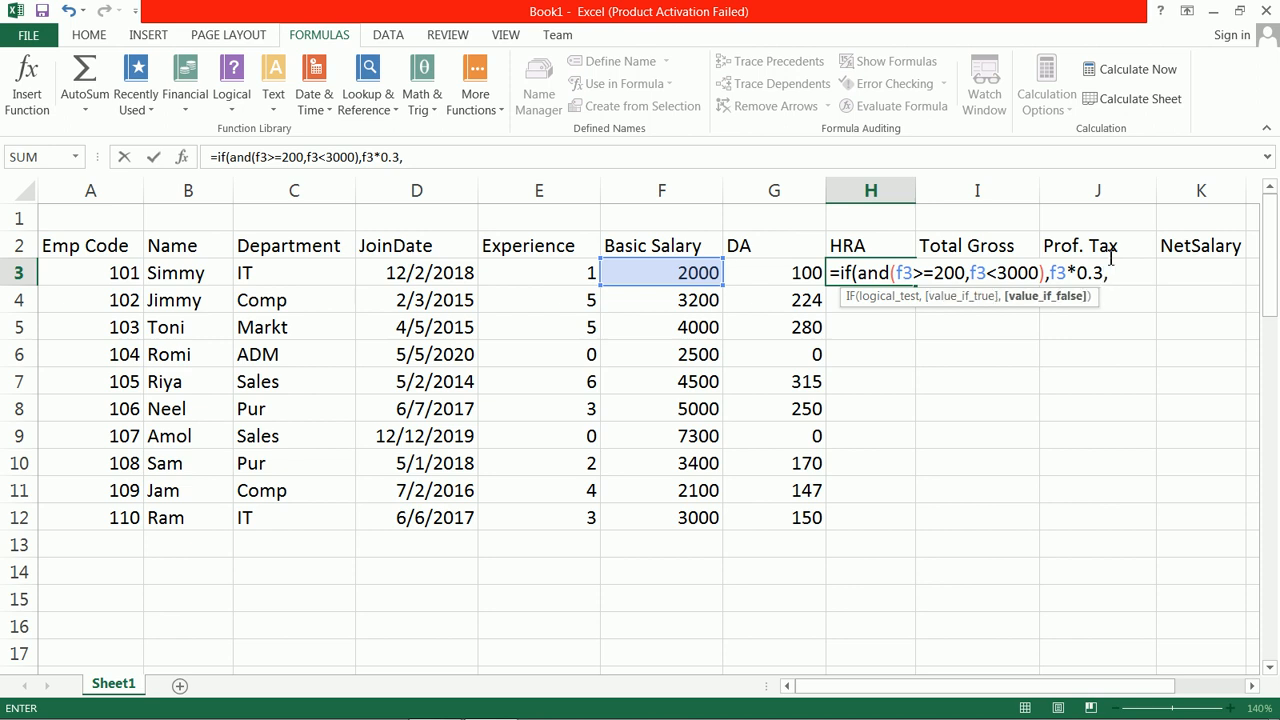
{"action": "left_click", "coordinate": [967, 276]}
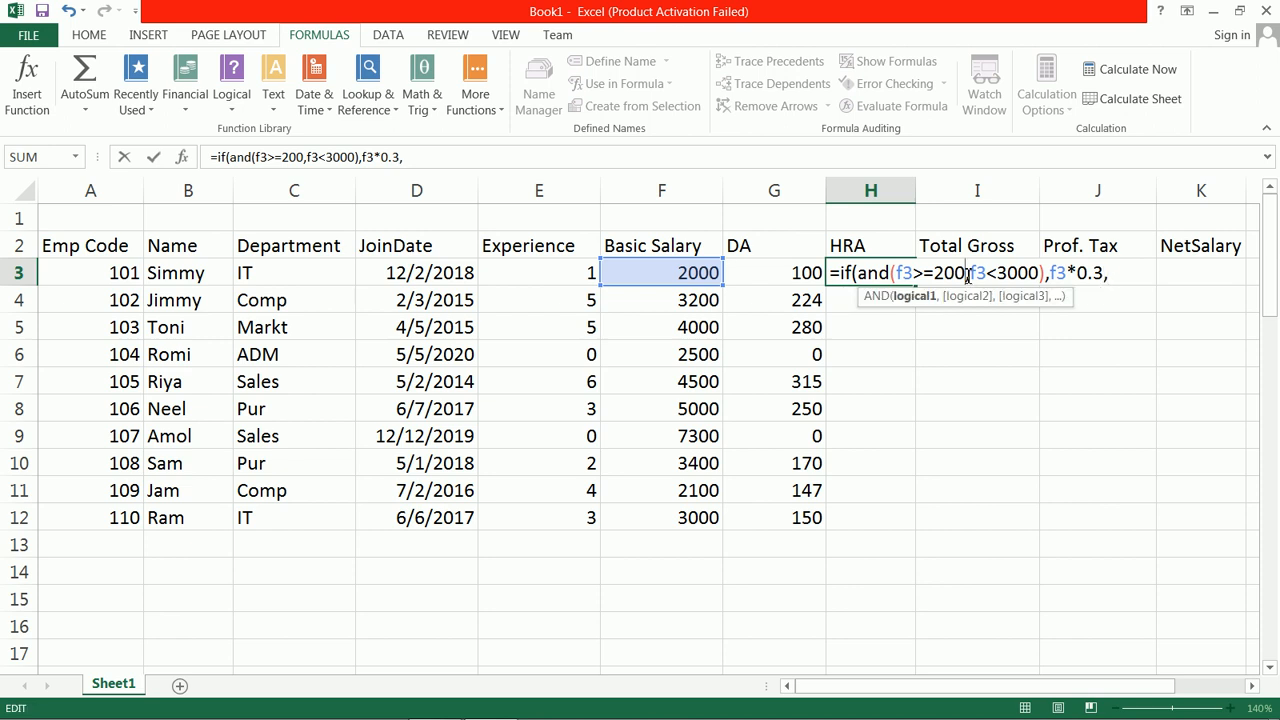
{"action": "type", "text": "0"}
Step: Add a nested IF(AND(F3>=3000,F3<5000) condition as the false result of the HRA formula in H3
{"action": "left_click", "coordinate": [1146, 278]}
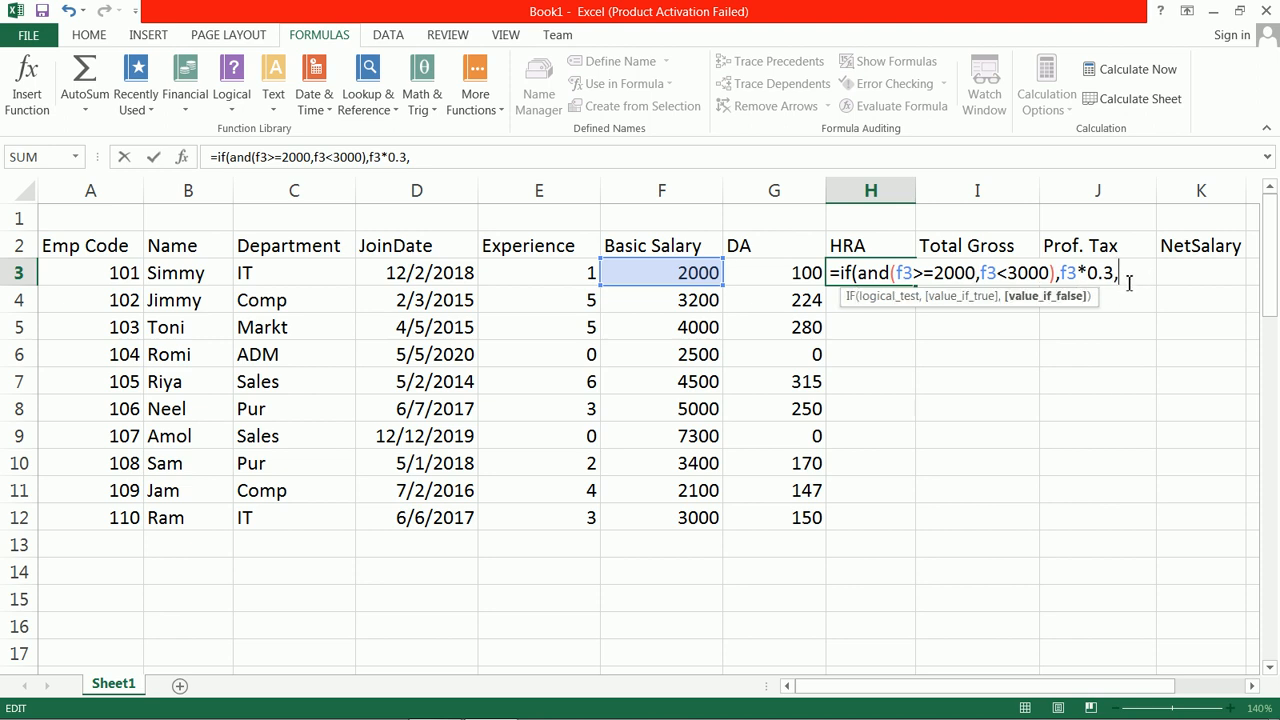
{"action": "type", "text": "if("}
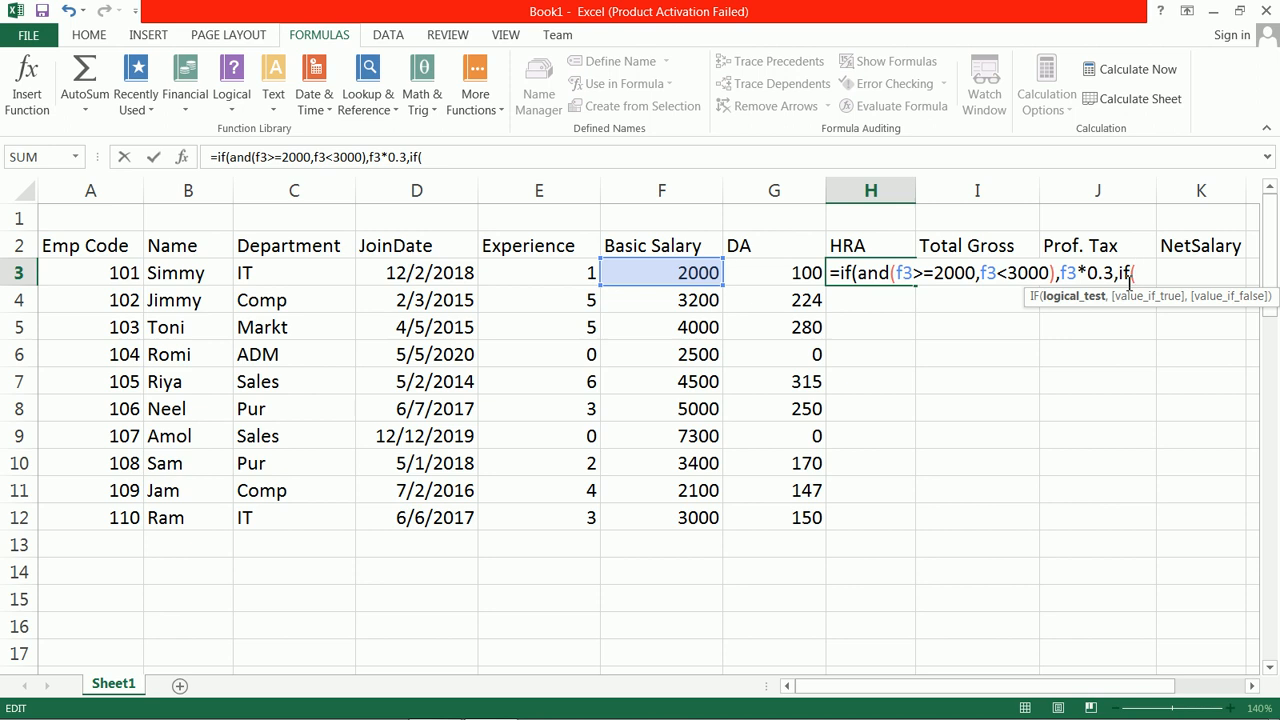
{"action": "type", "text": "and("}
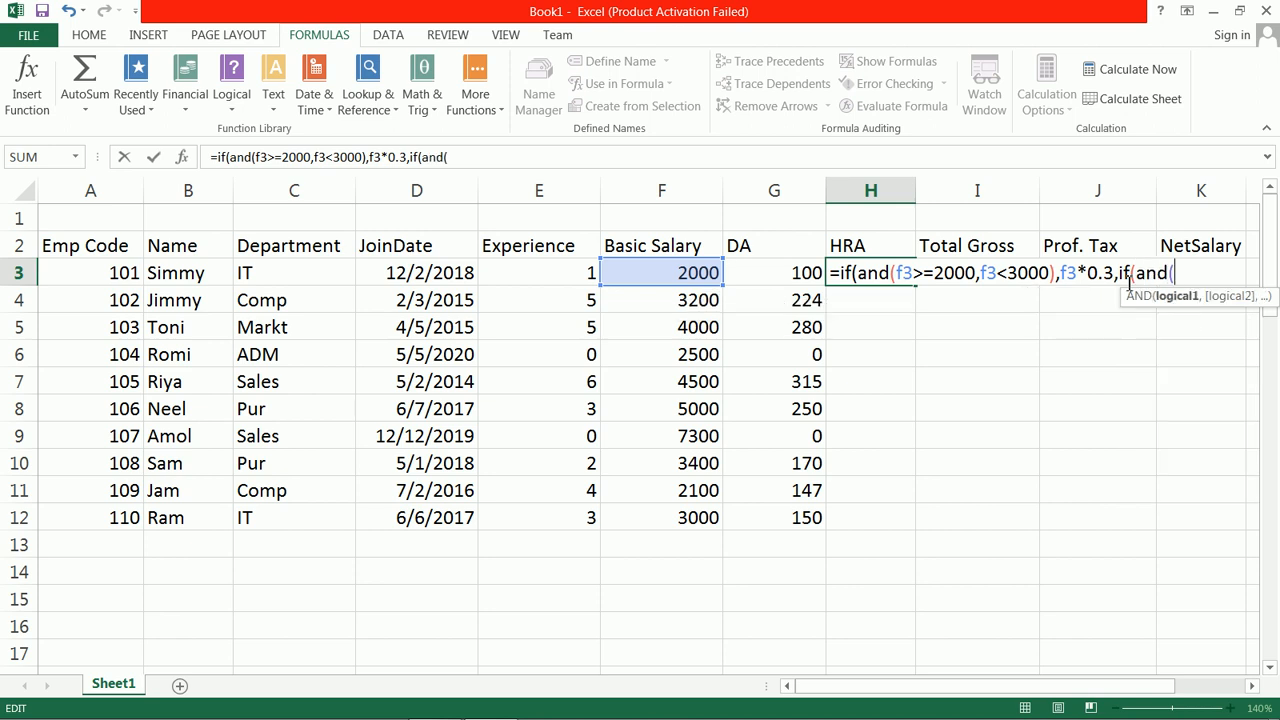
{"action": "type", "text": "f3>=3000,"}
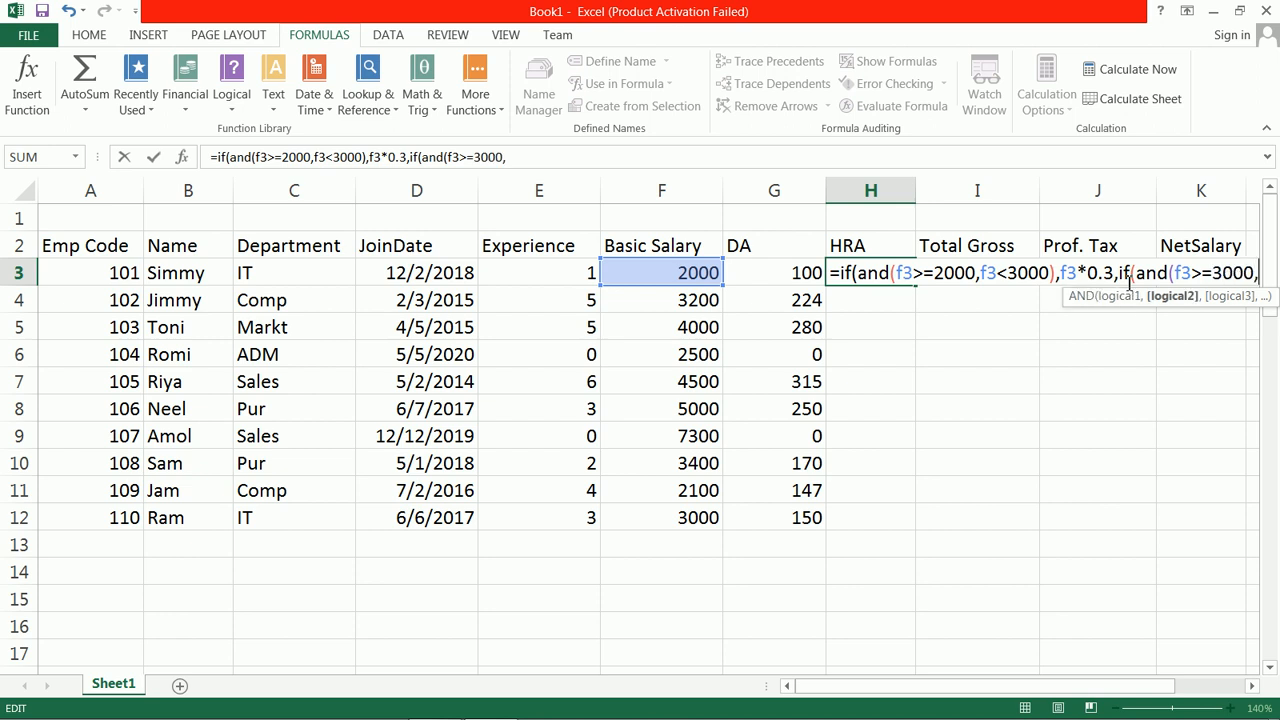
{"action": "type", "text": "f3"}
{"action": "type", "text": "<500"}
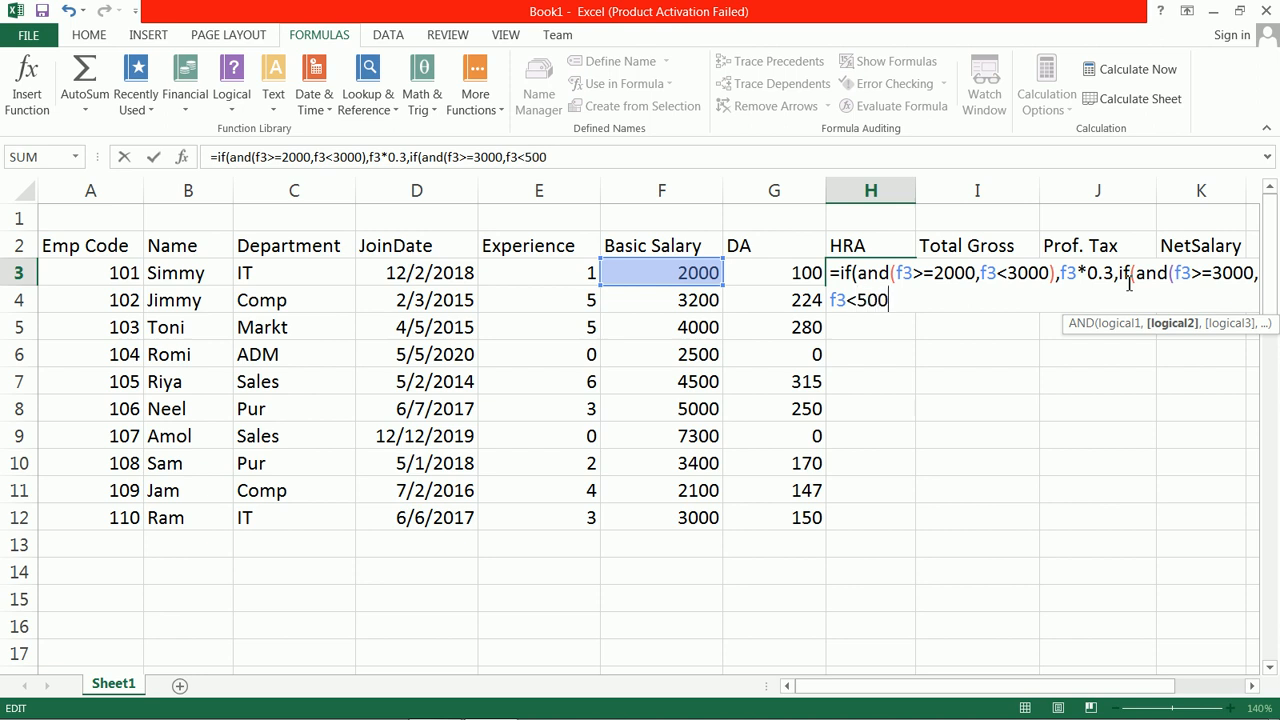
{"action": "type", "text": "0),"}
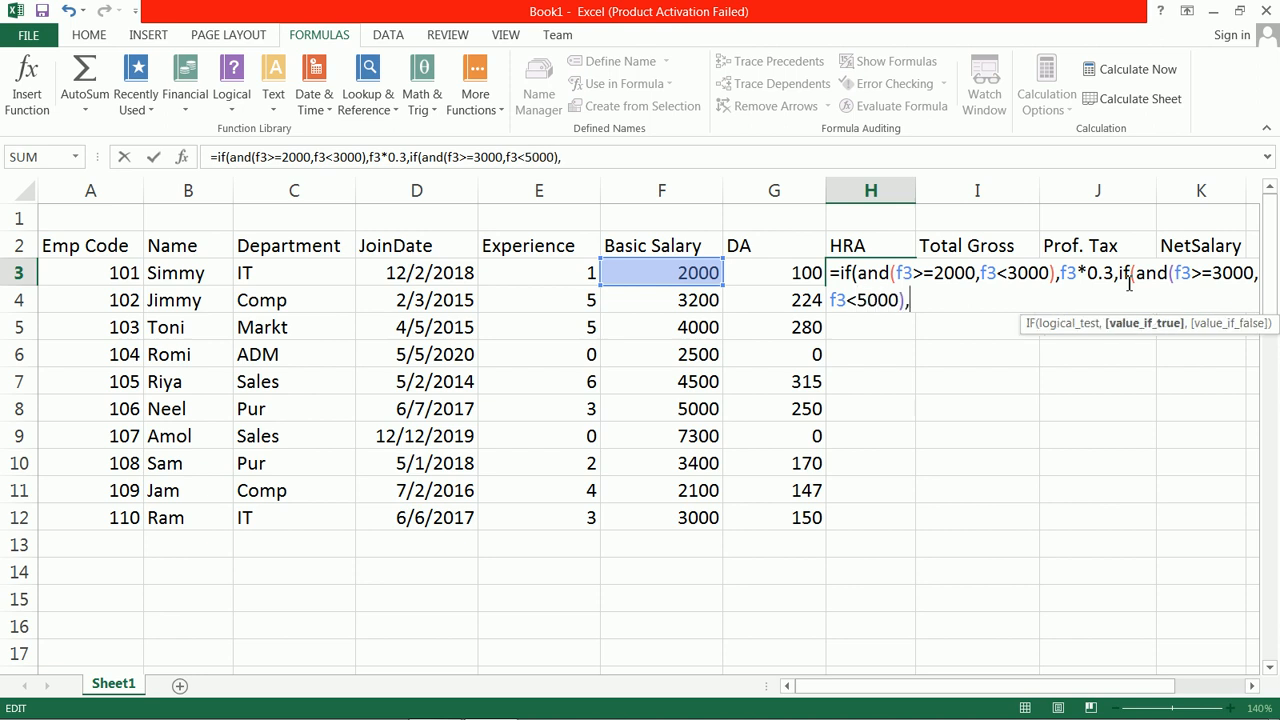
{"action": "type", "text": "f3"}
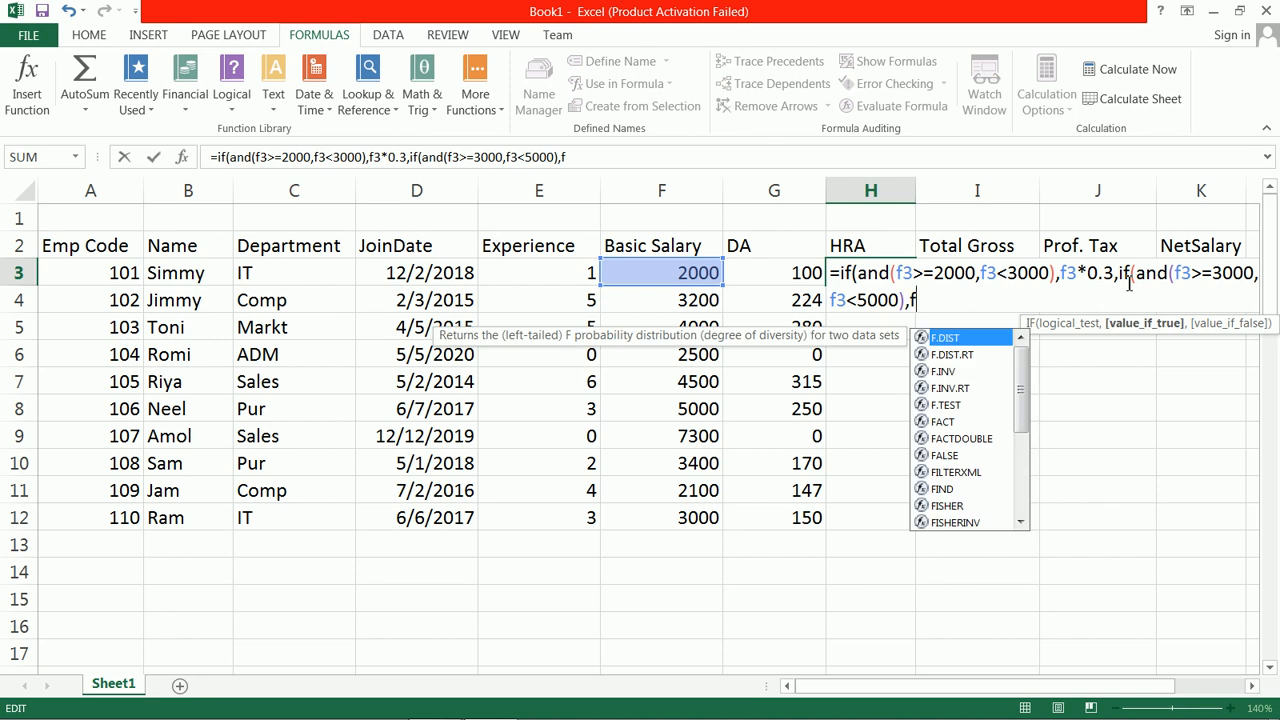
{"action": "type", "text": "*0.4"}
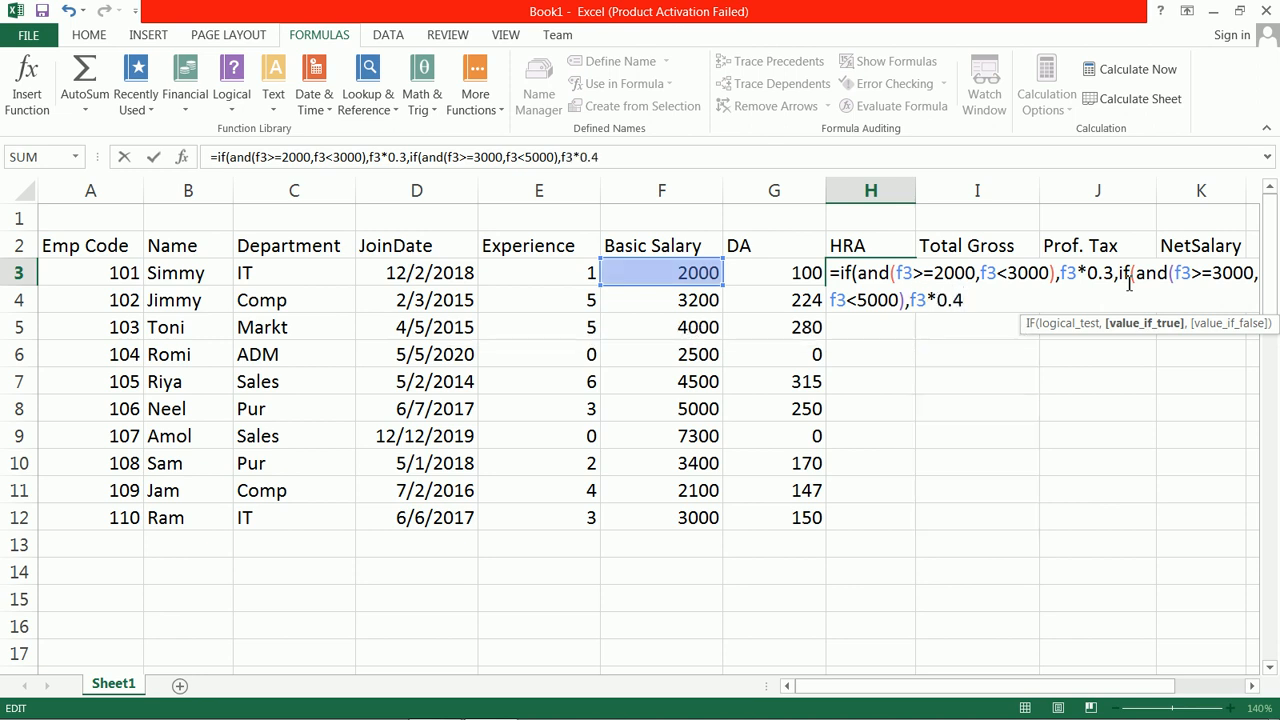
{"action": "type", "text": ",if9"}
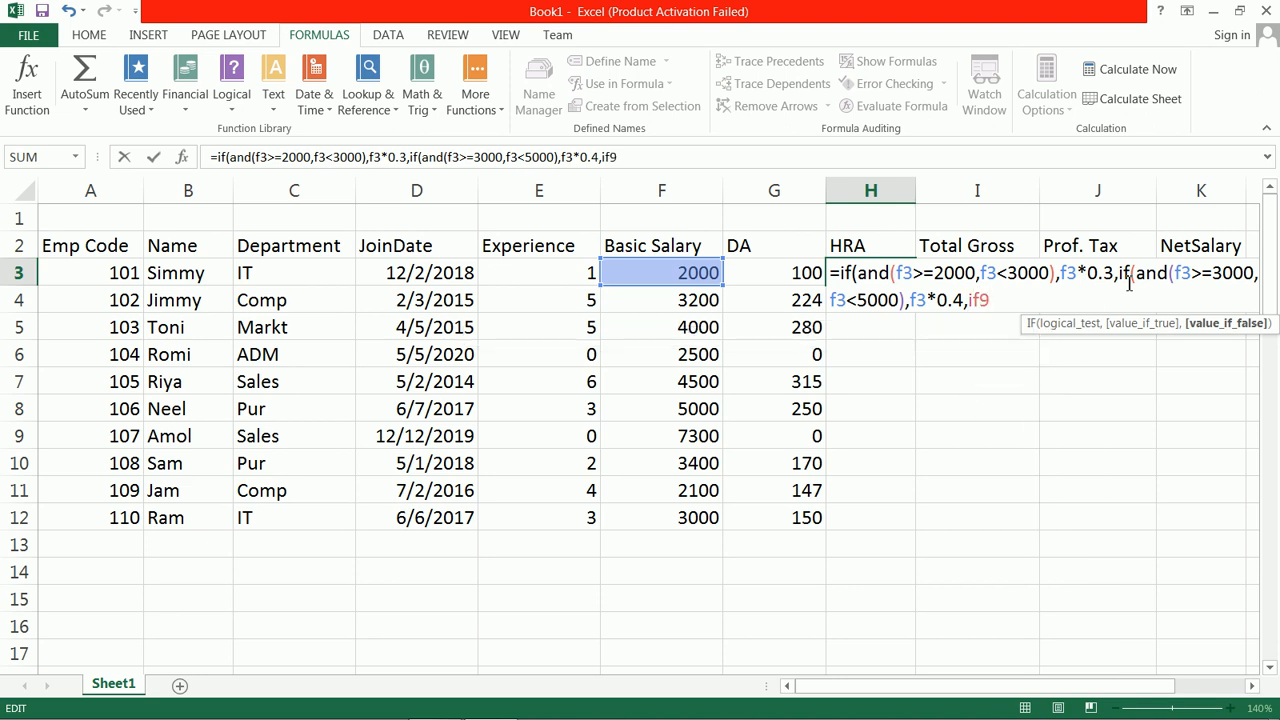
Step: Add a third nested IF to the H3 formula, testing F3>=5000 with F3*0.5 as its true result
{"action": "key", "text": "BackSpace"}
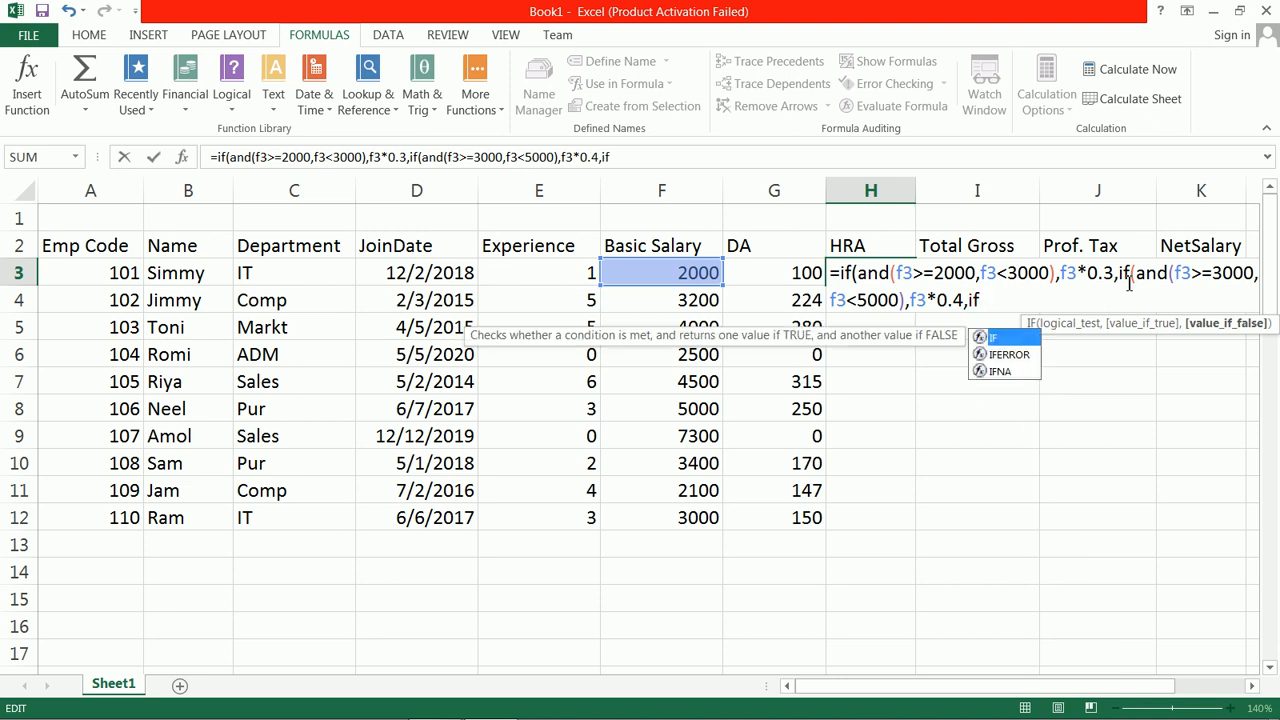
{"action": "type", "text": "(f3"}
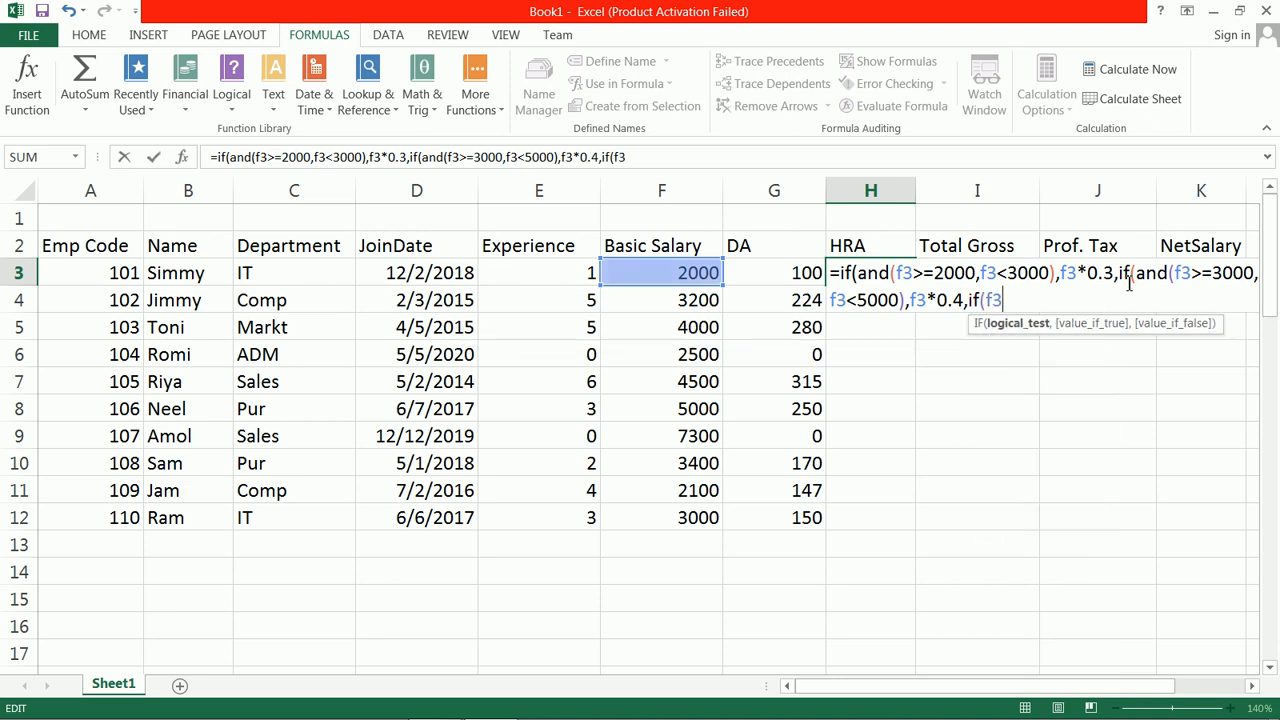
{"action": "type", "text": ">=5000),"}
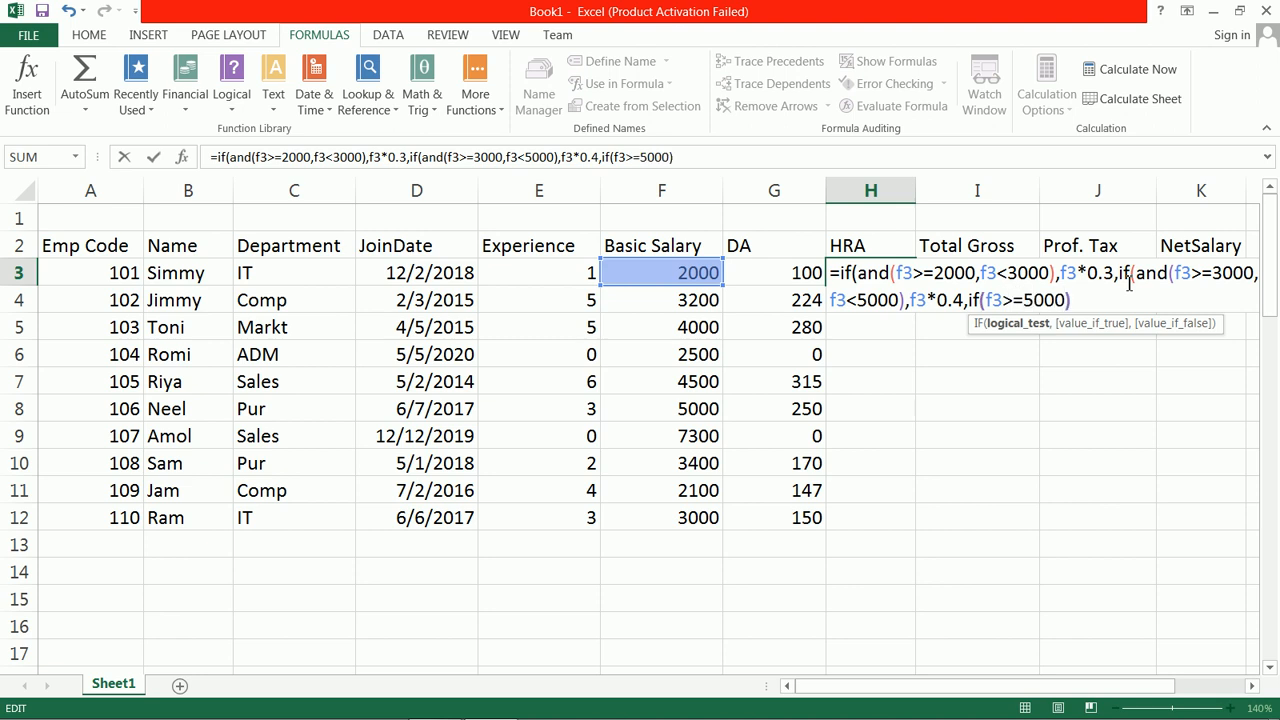
{"action": "type", "text": "f3"}
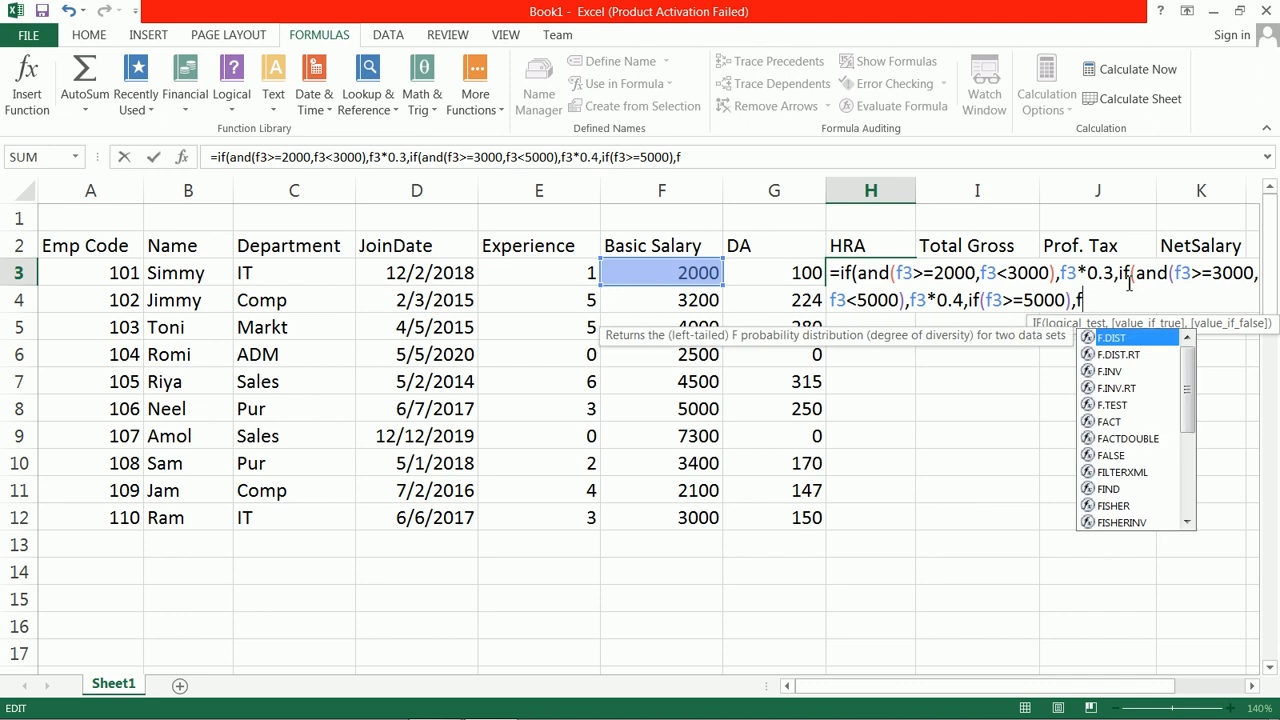
{"action": "type", "text": "*0."}
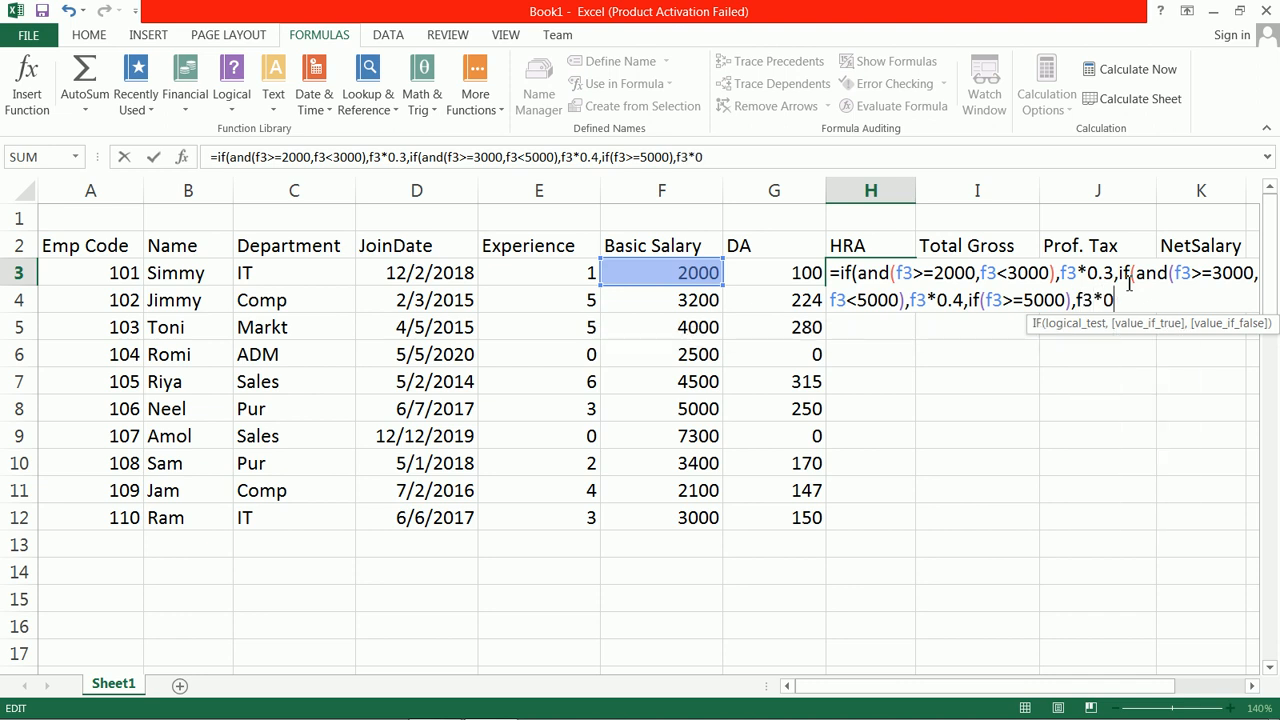
{"action": "type", "text": "5)"}
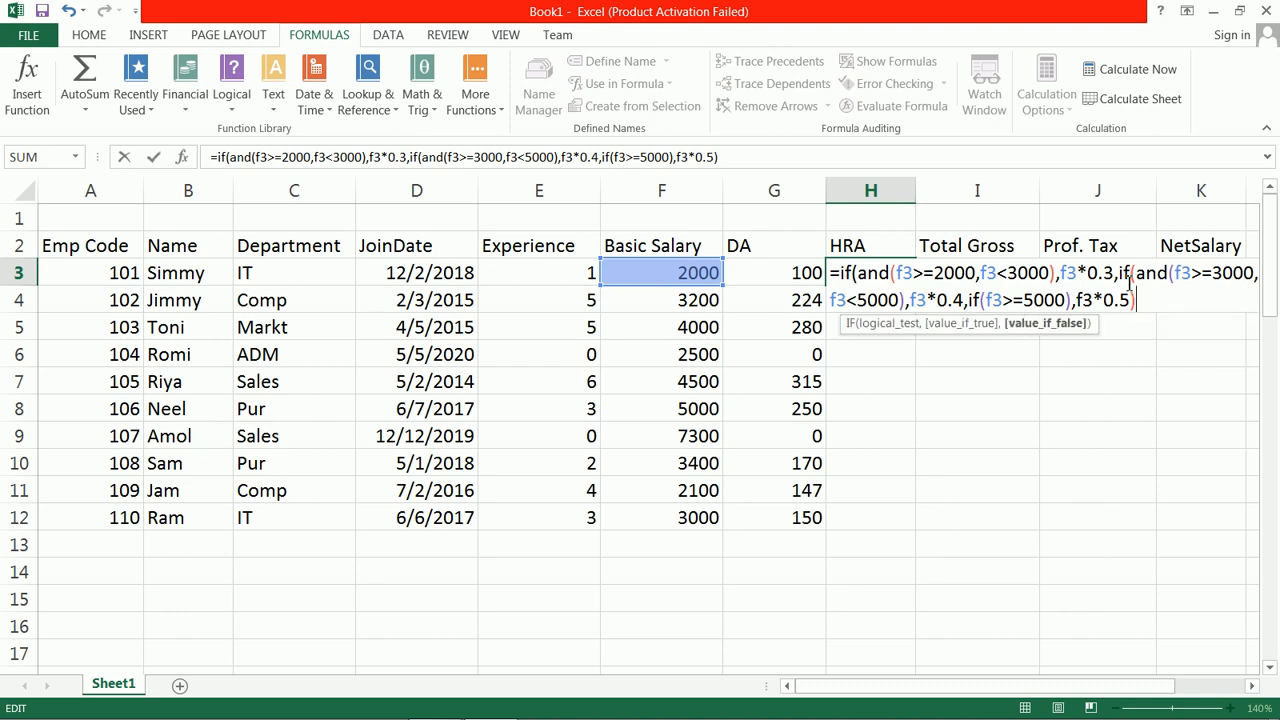
{"action": "key", "text": "BackSpace"}
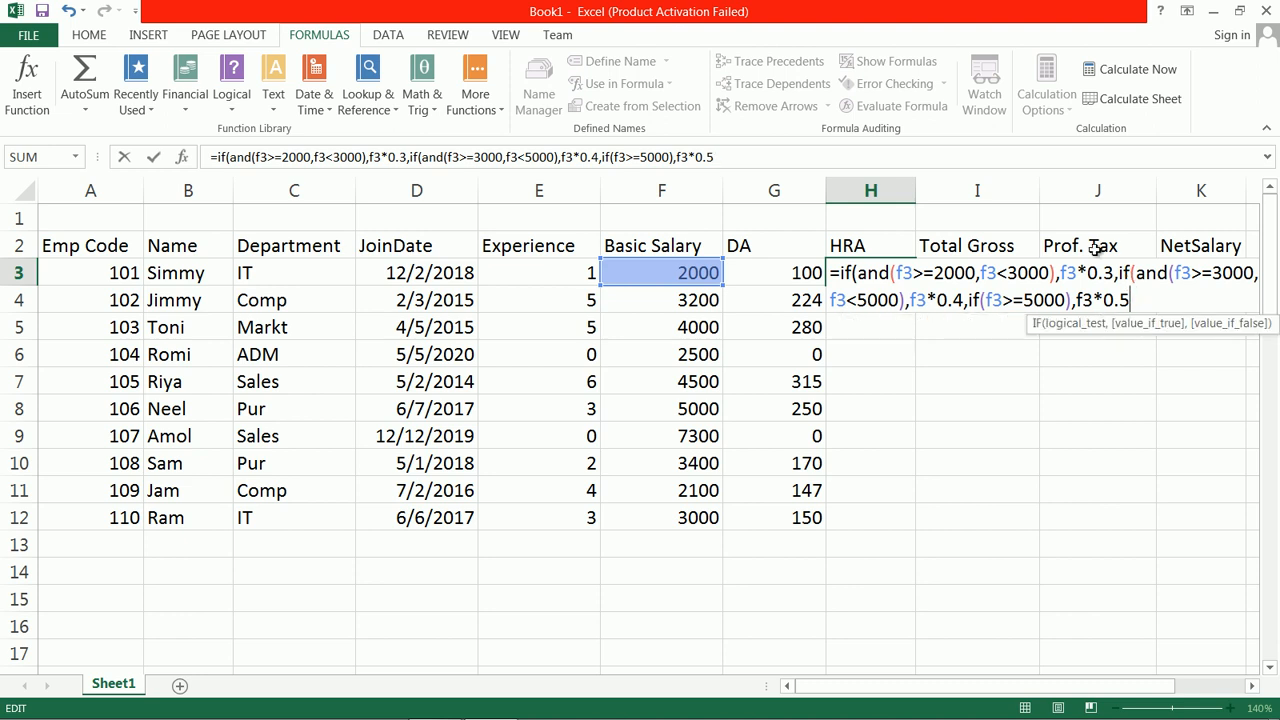
{"action": "type", "text": ")"}
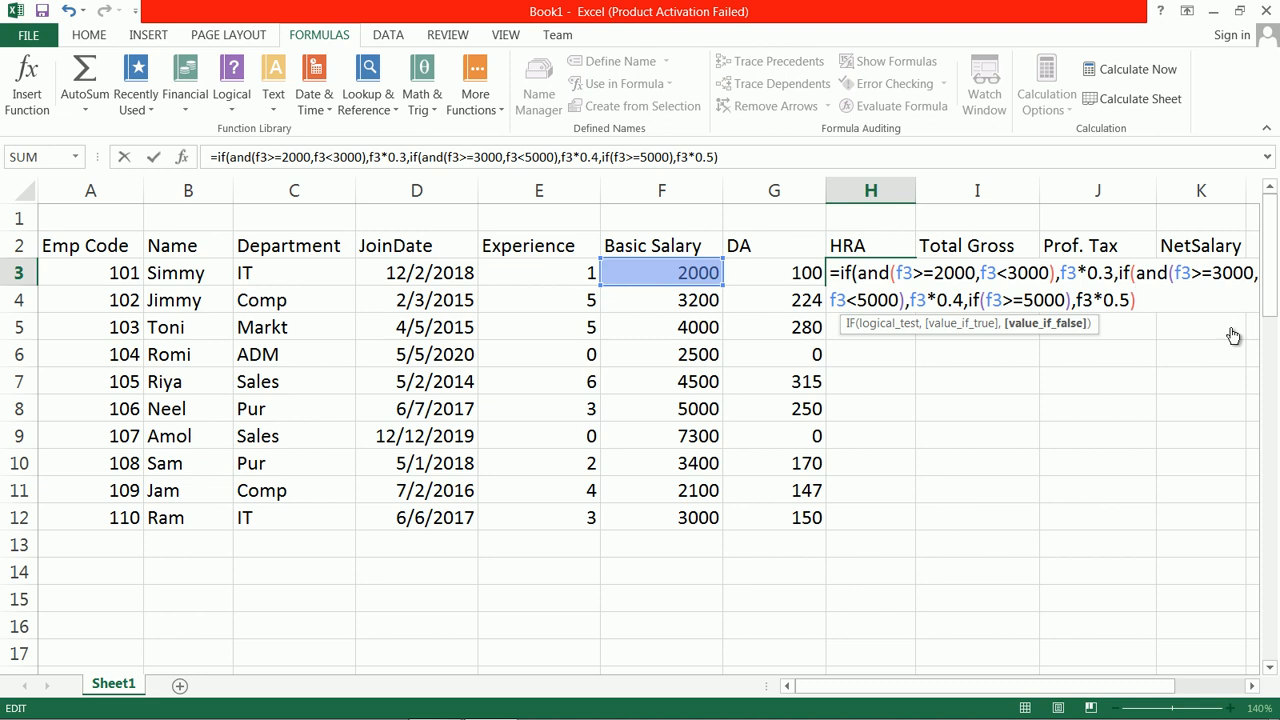
Step: Remove the last closing parenthesis of the H3 formula and insert AND( before the F3>=5000 test
{"action": "key", "text": "BackSpace"}
{"action": "key", "text": "Left"}
{"action": "key", "text": "Left"}
{"action": "key", "text": "Left"}
{"action": "key", "text": "Left"}
{"action": "key", "text": "Left"}
{"action": "key", "text": "Left"}
{"action": "key", "text": "Left"}
{"action": "key", "text": "Left"}
{"action": "key", "text": "Left"}
{"action": "key", "text": "Left"}
{"action": "key", "text": "Left"}
{"action": "key", "text": "Left"}
{"action": "key", "text": "Left"}
{"action": "key", "text": "Left"}
{"action": "key", "text": "Left"}
{"action": "key", "text": "Left"}
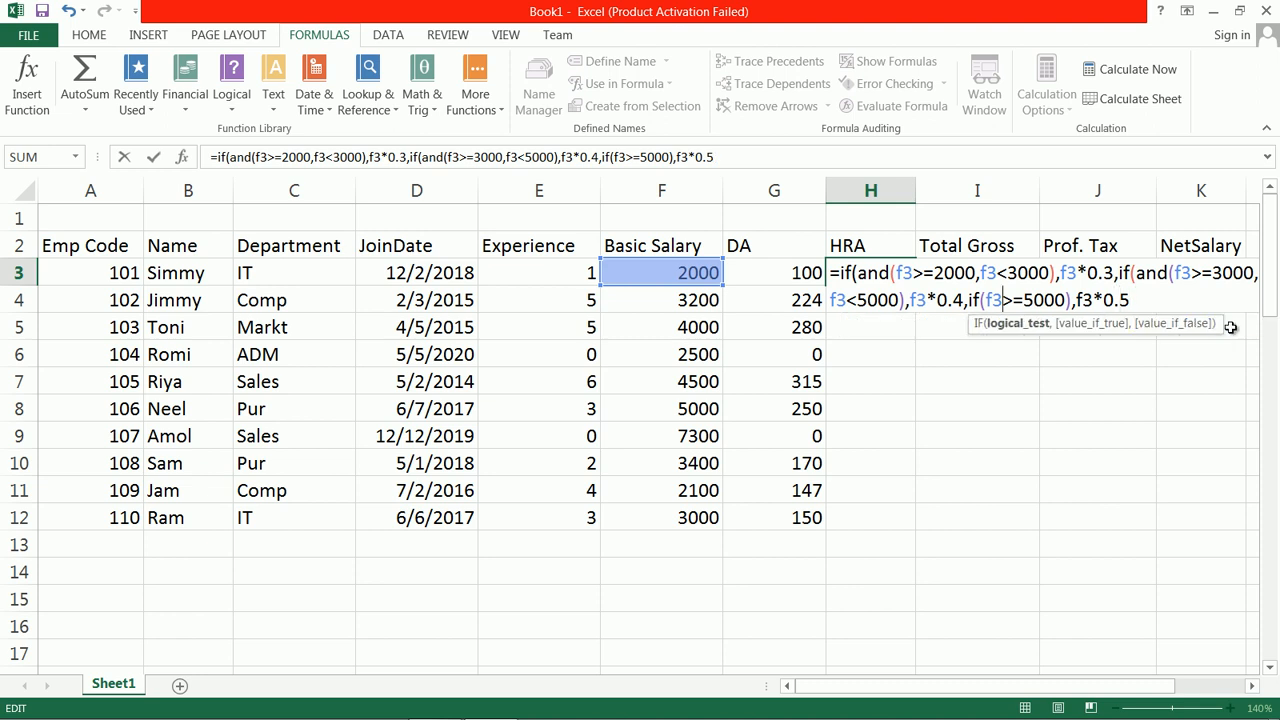
{"action": "type", "text": "and("}
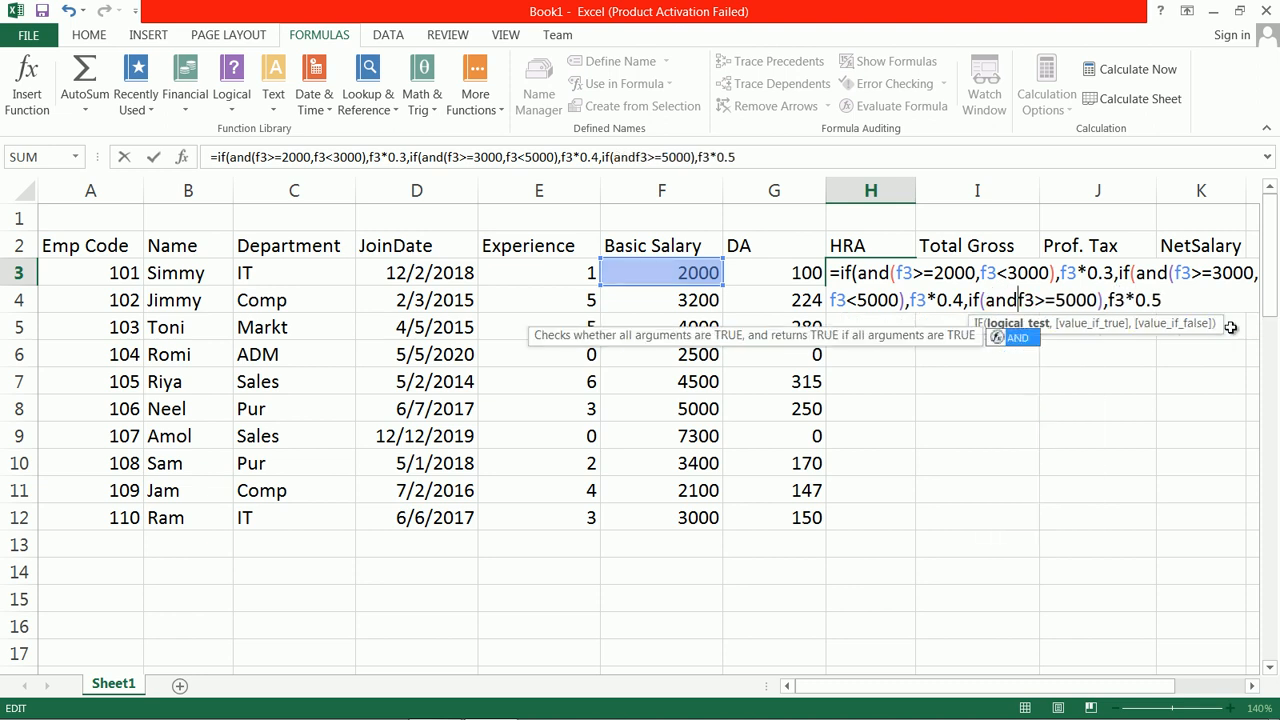
Step: Close the H3 formula with three parentheses, enter it and fill it down through H12
{"action": "left_click", "coordinate": [1180, 300]}
{"action": "type", "text": ")"}
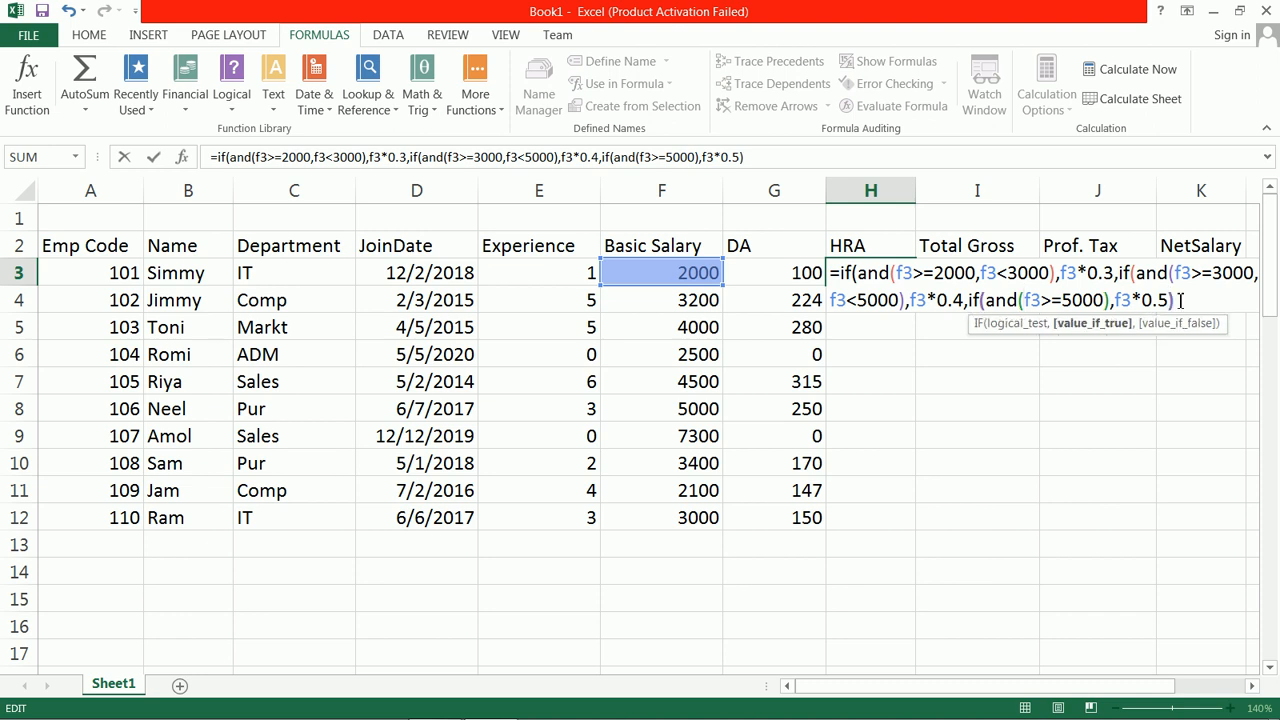
{"action": "type", "text": ")"}
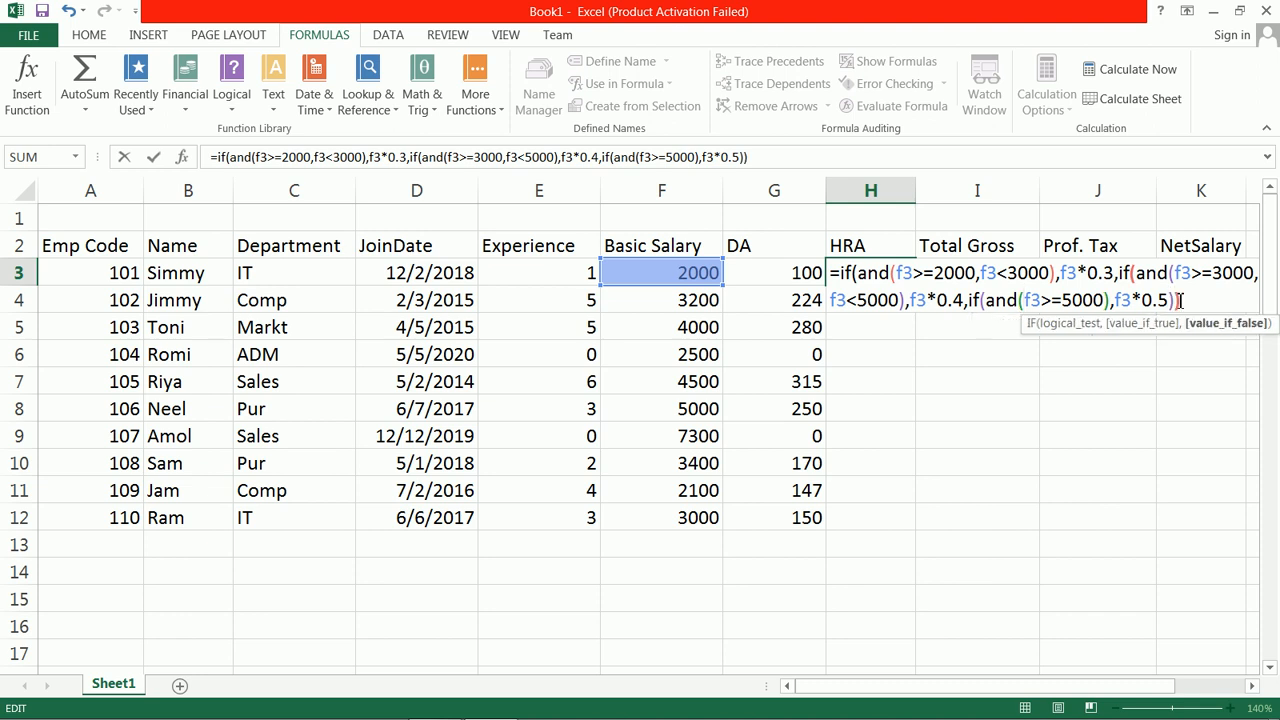
{"action": "type", "text": ")"}
{"action": "key", "text": "Return"}
{"action": "left_click", "coordinate": [893, 275]}
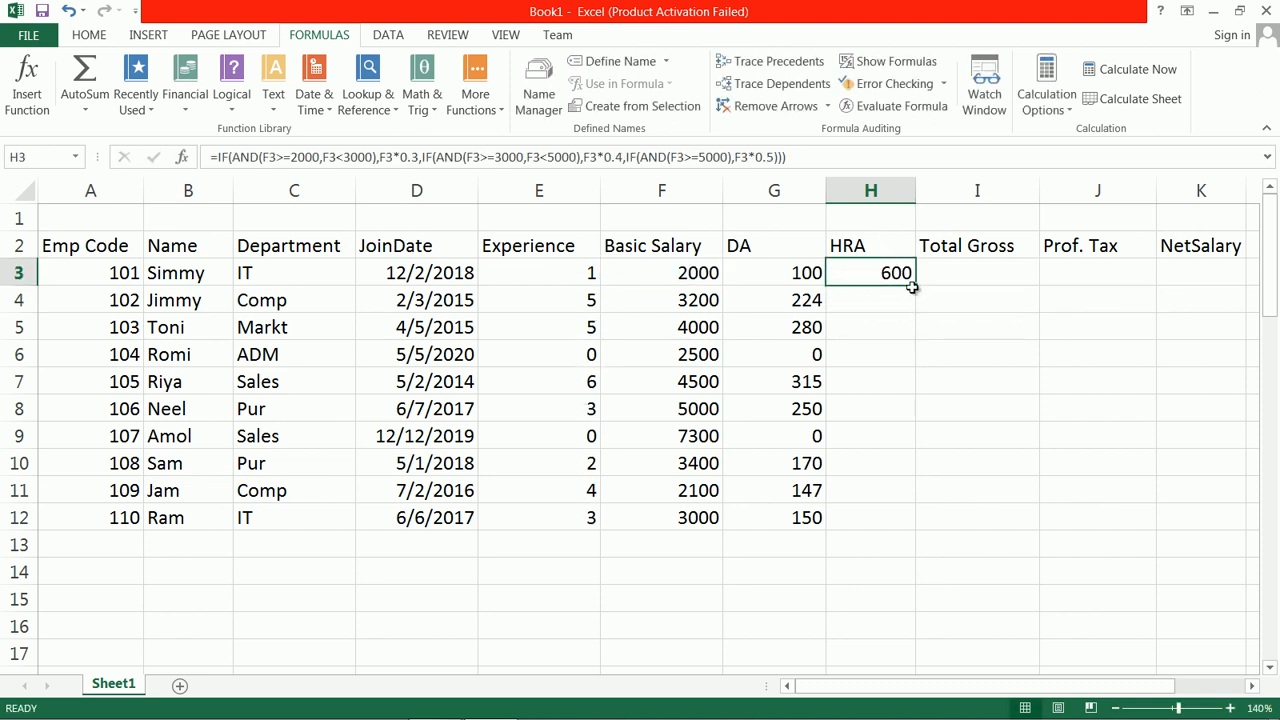
{"action": "left_click_drag", "start_coordinate": [914, 286], "coordinate": [905, 527]}
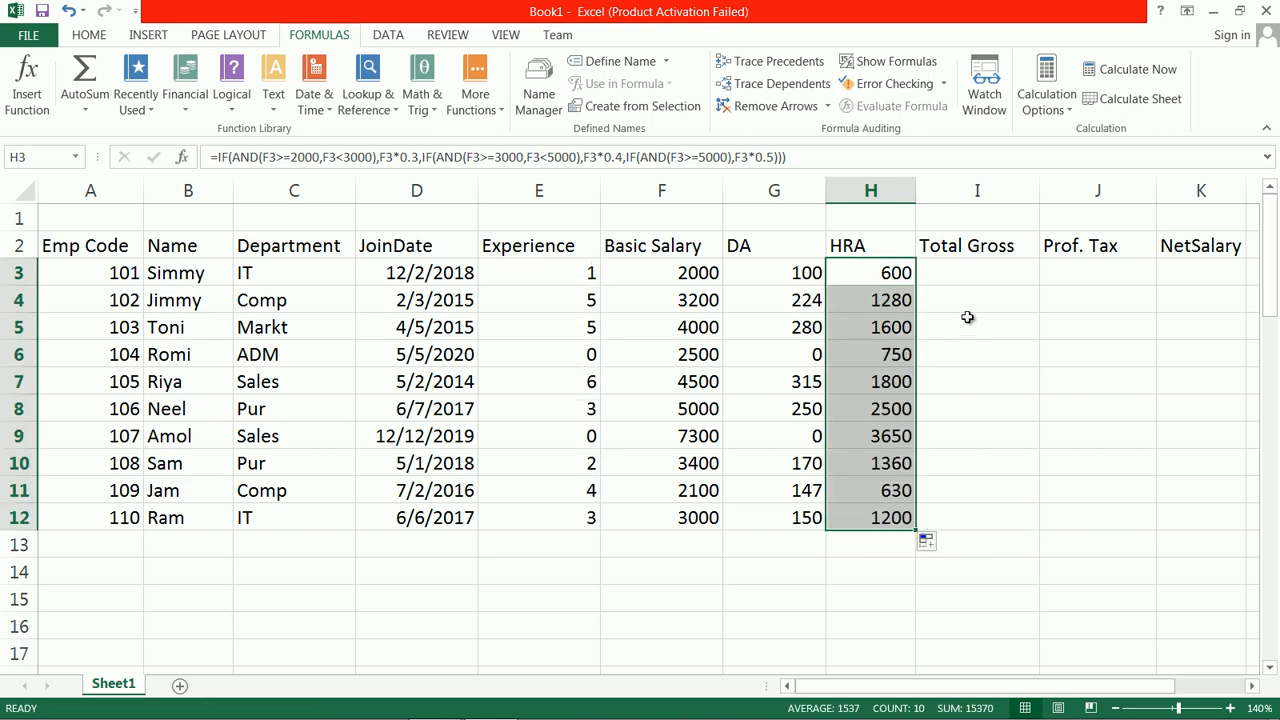
Step: Enter =F3+G3+H3 in I3 to calculate the first employee's total gross
{"action": "left_click", "coordinate": [984, 269]}
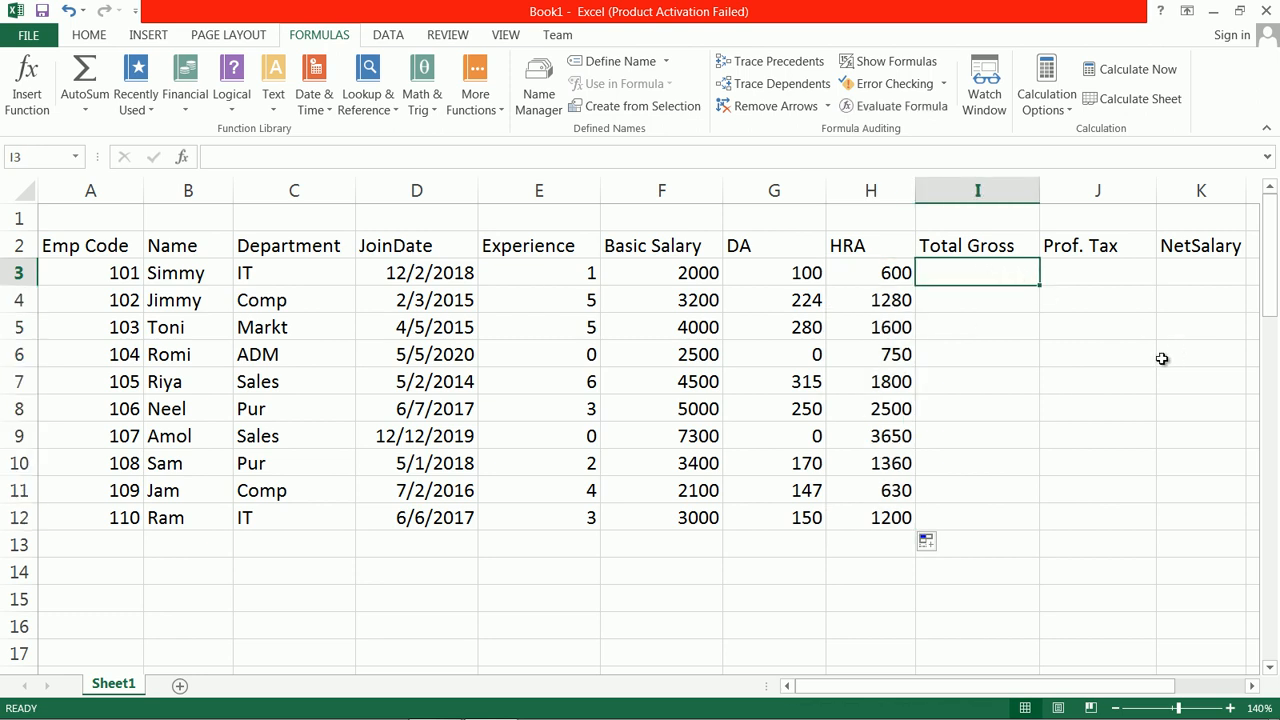
{"action": "type", "text": "="}
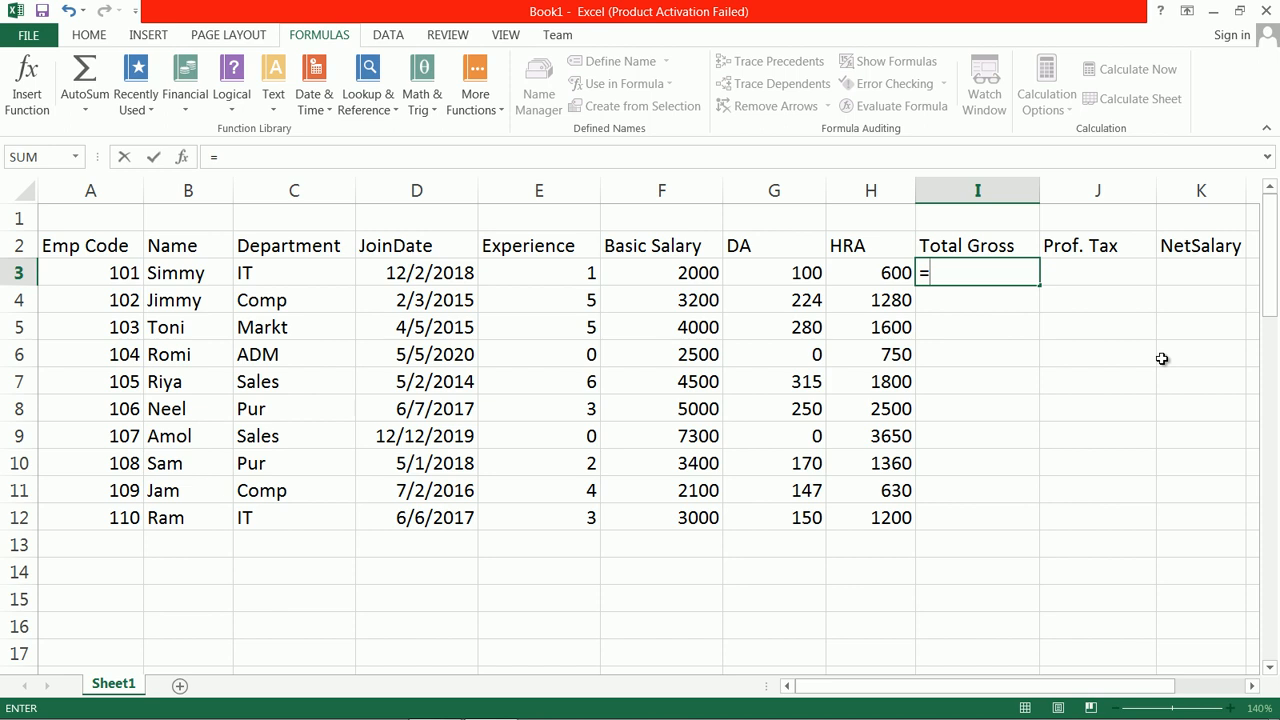
{"action": "left_click", "coordinate": [710, 272]}
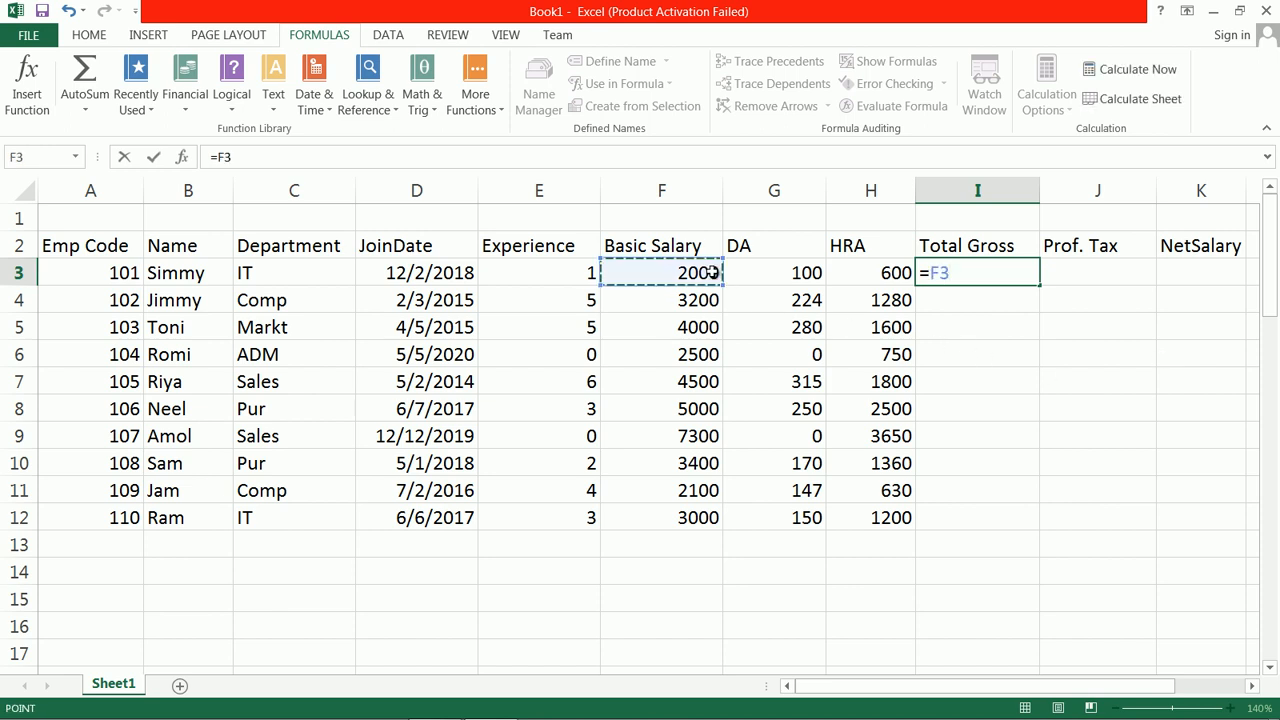
{"action": "type", "text": "+"}
{"action": "left_click", "coordinate": [770, 283]}
{"action": "type", "text": "+"}
{"action": "left_click", "coordinate": [885, 280]}
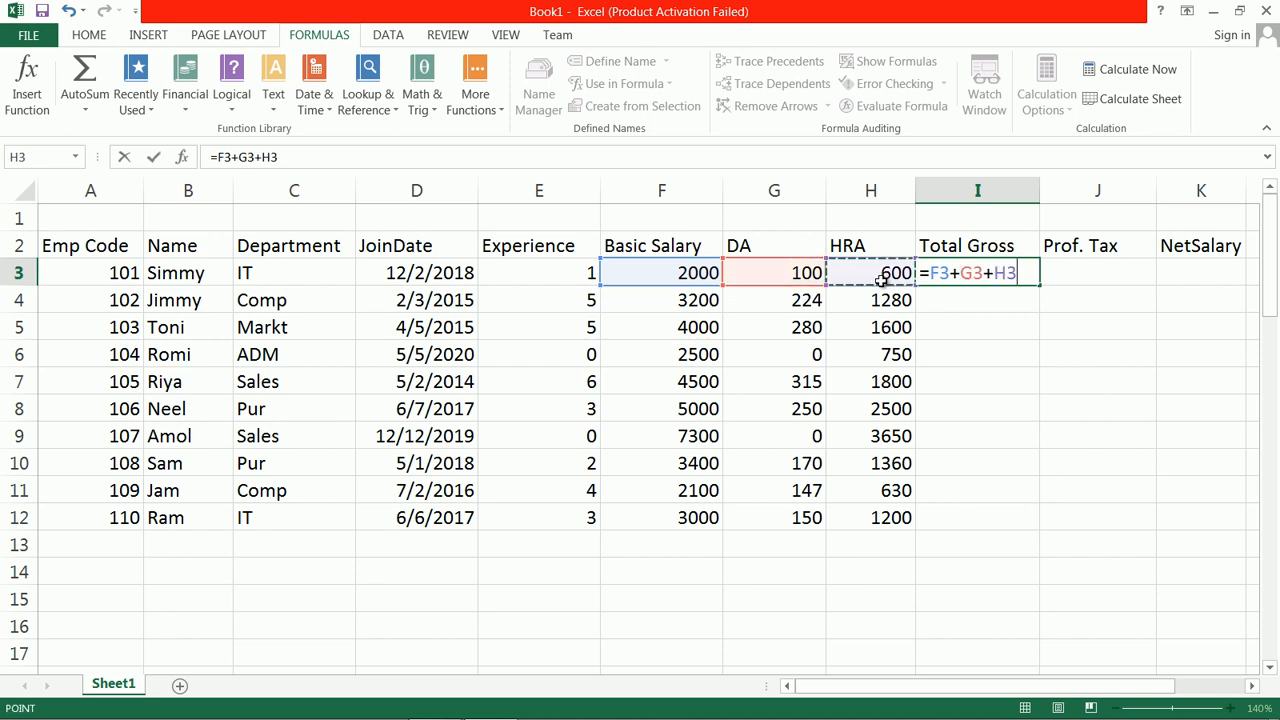
{"action": "key", "text": "Return"}
Step: Fill the Total Gross formula from I3 down through I12
{"action": "left_click", "coordinate": [1028, 271]}
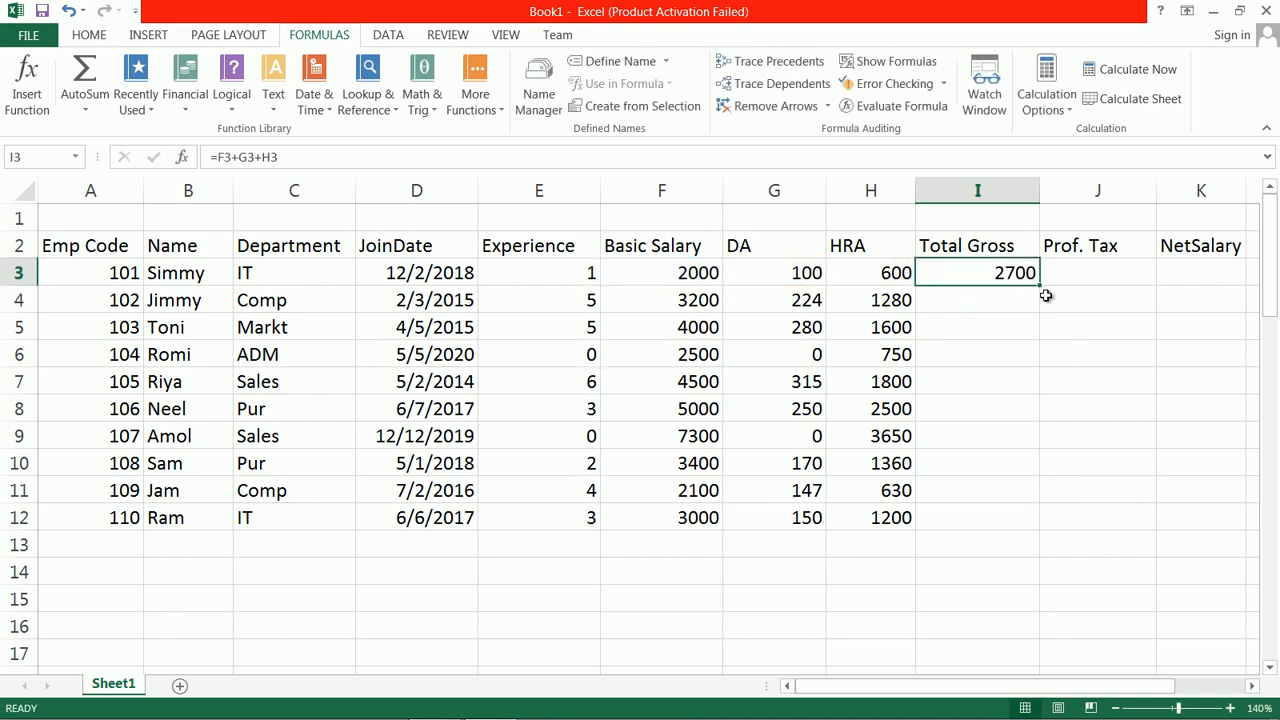
{"action": "left_click", "coordinate": [1042, 290]}
{"action": "left_click_drag", "start_coordinate": [1042, 290], "coordinate": [1031, 314]}
{"action": "left_click", "coordinate": [1023, 274]}
{"action": "left_click_drag", "start_coordinate": [1041, 289], "coordinate": [1042, 532]}
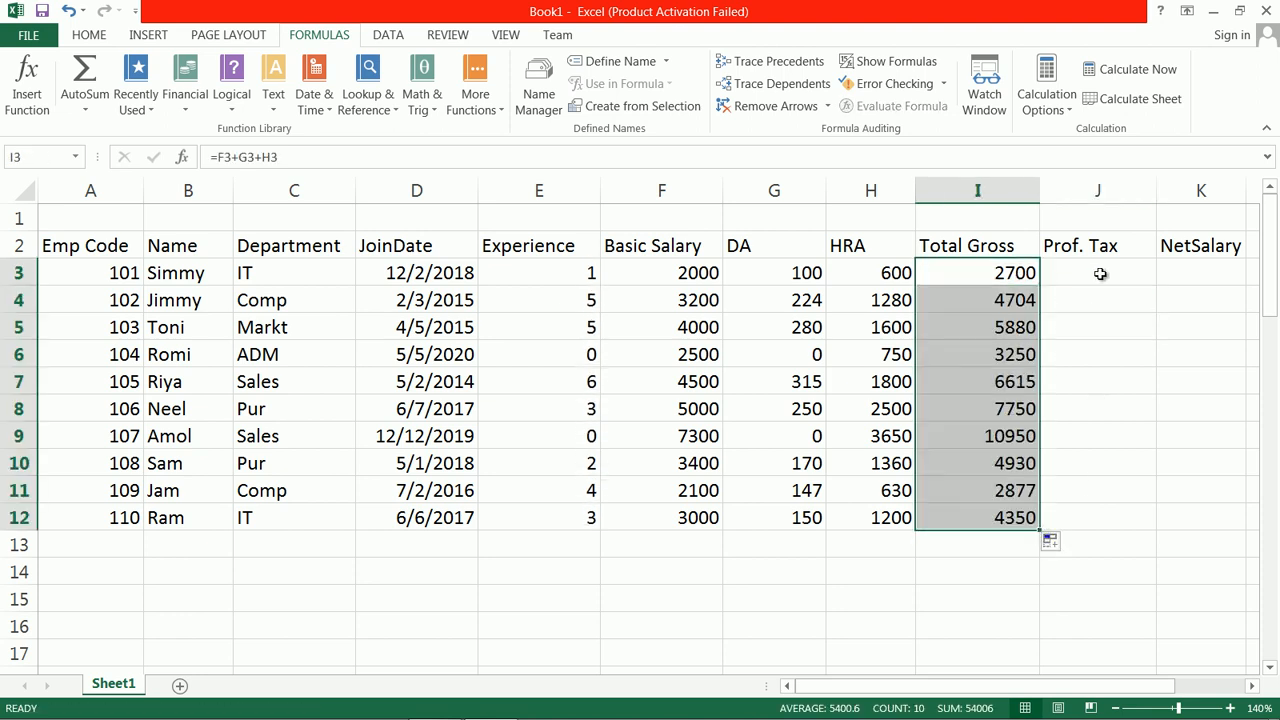
Step: Select J3 under Prof. Tax and consult the ptax rules in the notes below the table
{"action": "left_click", "coordinate": [1107, 273]}
{"action": "left_click_drag", "start_coordinate": [1270, 300], "coordinate": [1274, 680]}
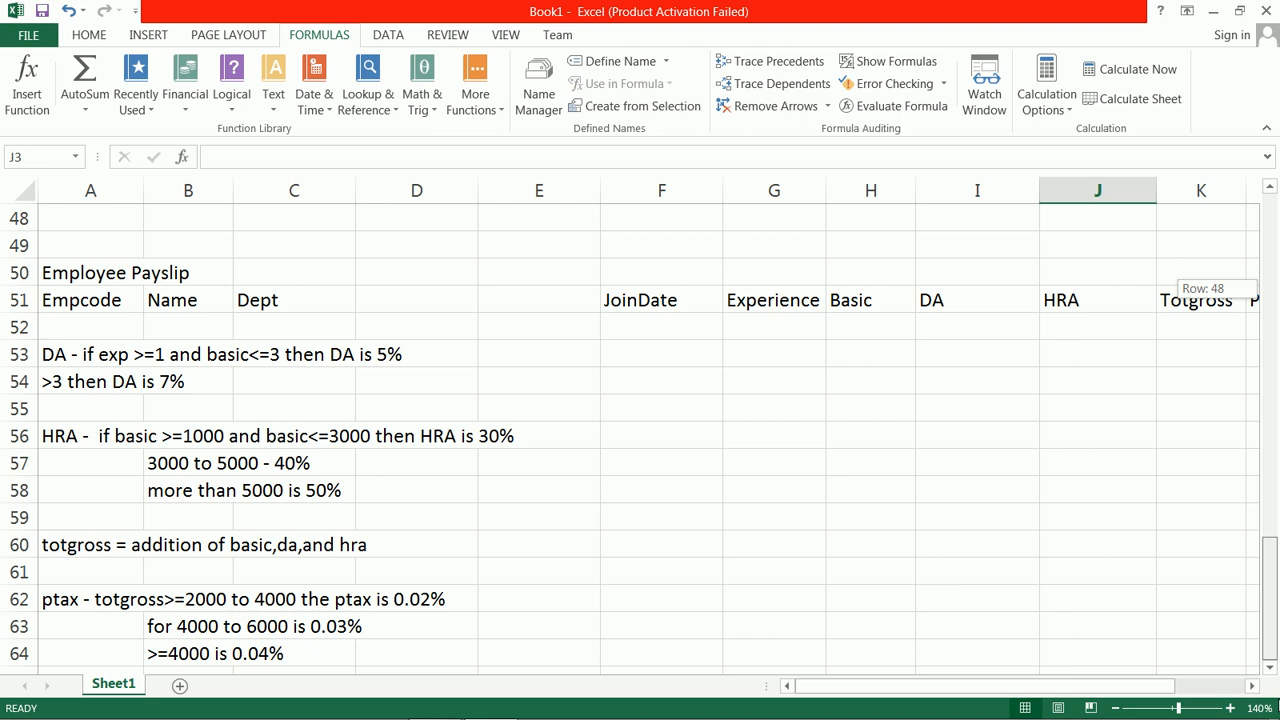
Step: Start the professional tax formula in J3 with =if(and(i3>=2000,i3<3000),i3*0.02
{"action": "left_click_drag", "start_coordinate": [1274, 680], "coordinate": [1275, 298]}
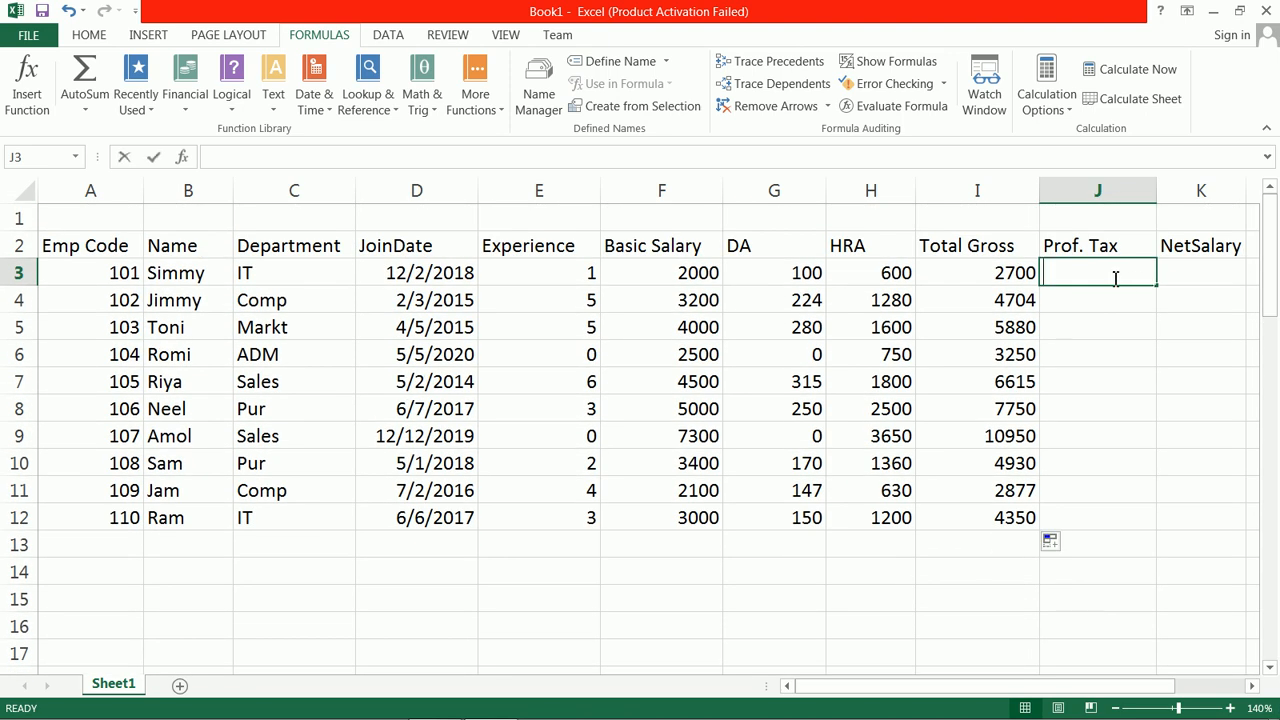
{"action": "double_click", "coordinate": [1115, 277]}
{"action": "type", "text": "="}
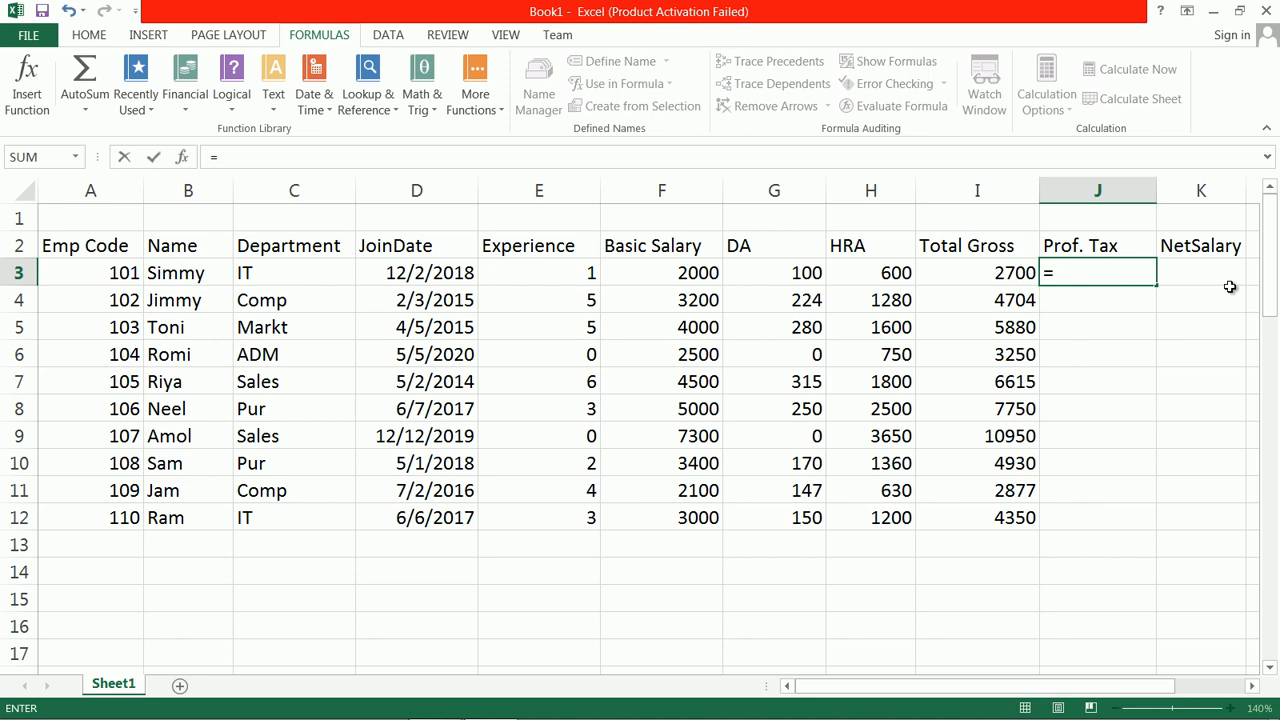
{"action": "type", "text": "if(and"}
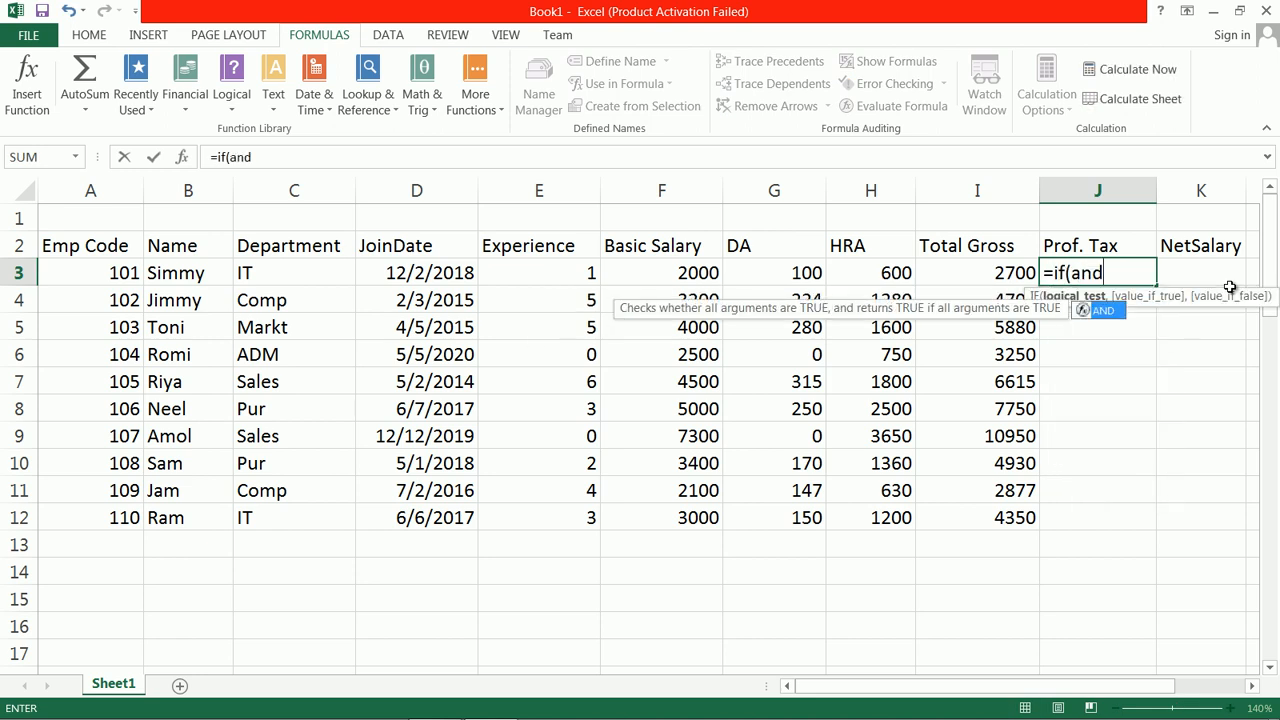
{"action": "type", "text": "("}
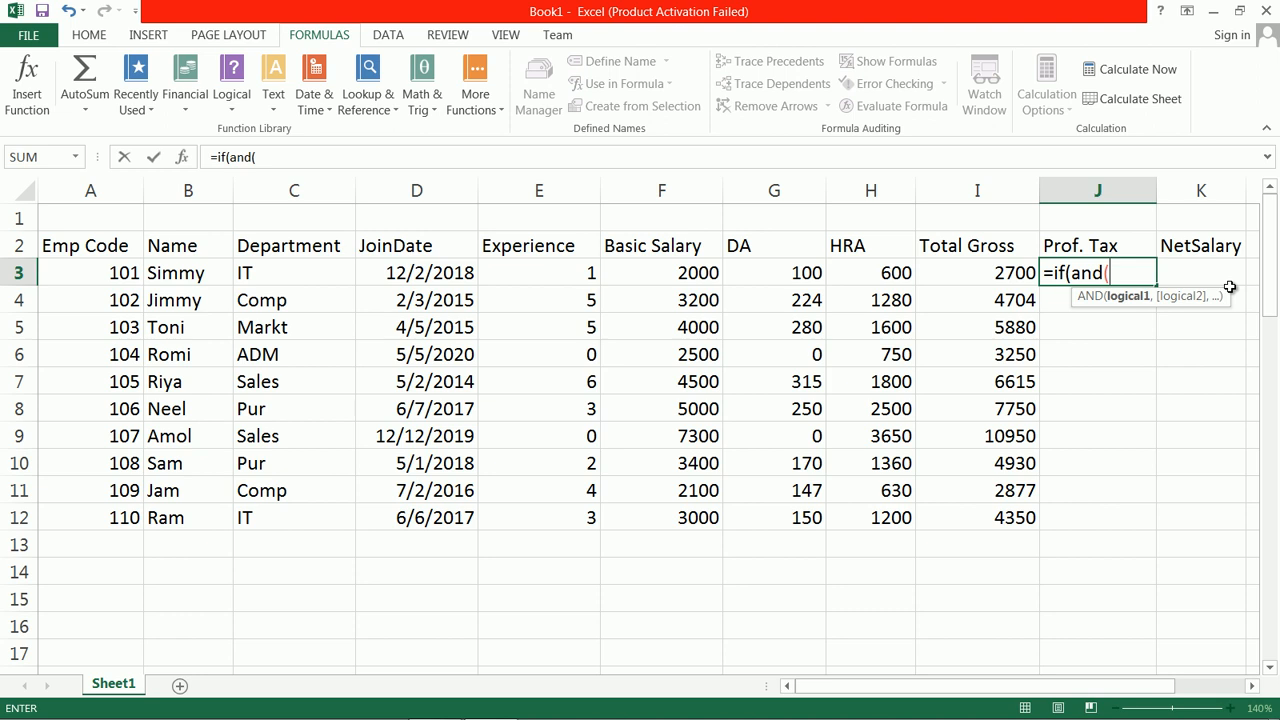
{"action": "type", "text": "i3>=20"}
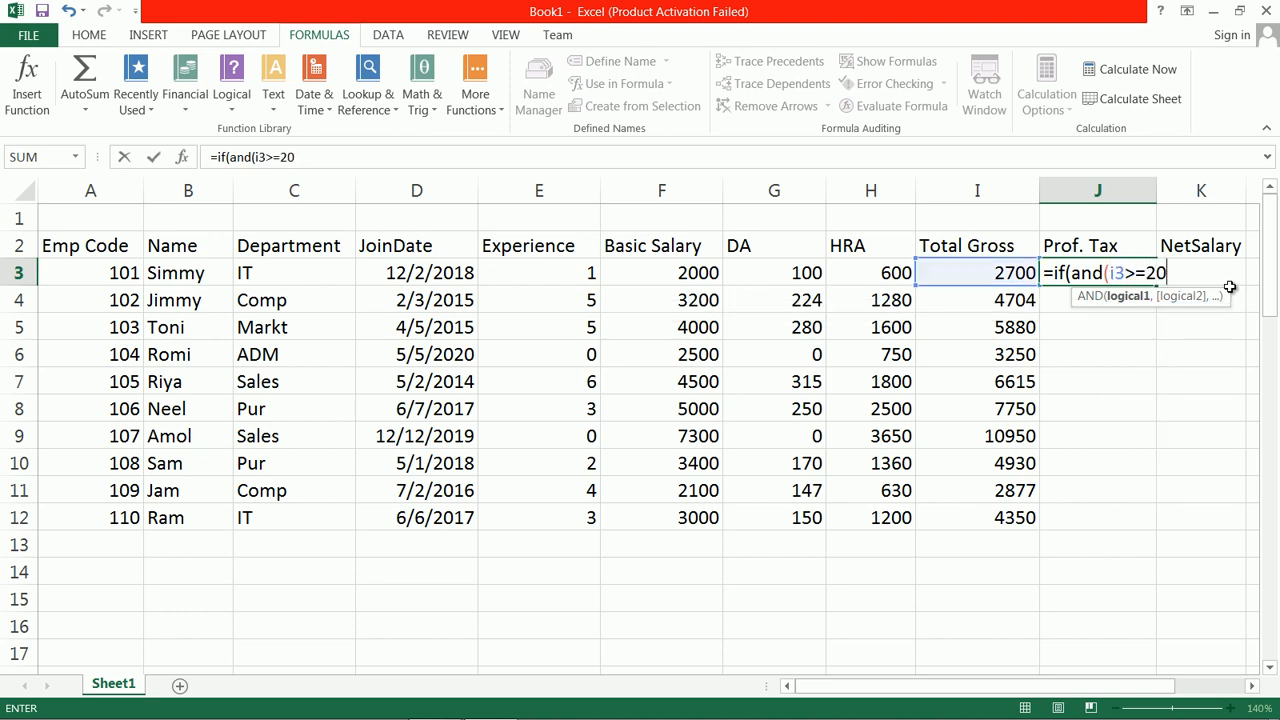
{"action": "type", "text": "00,"}
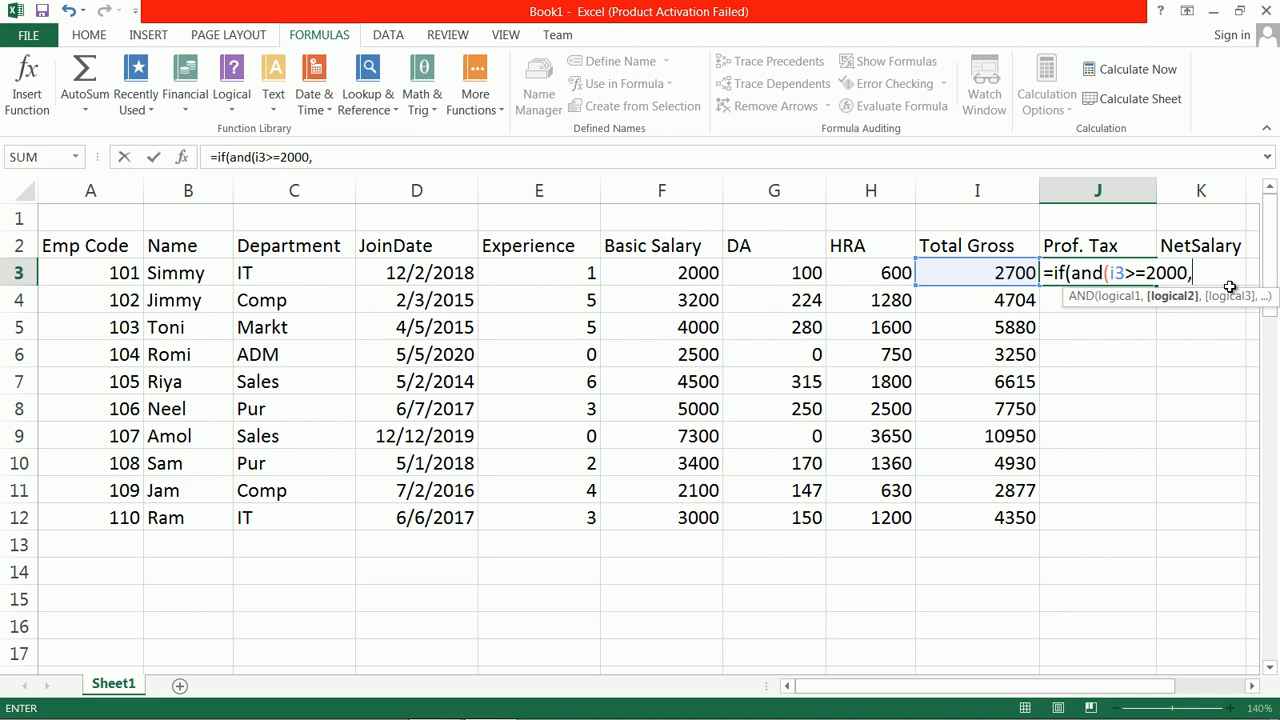
{"action": "type", "text": "i3<"}
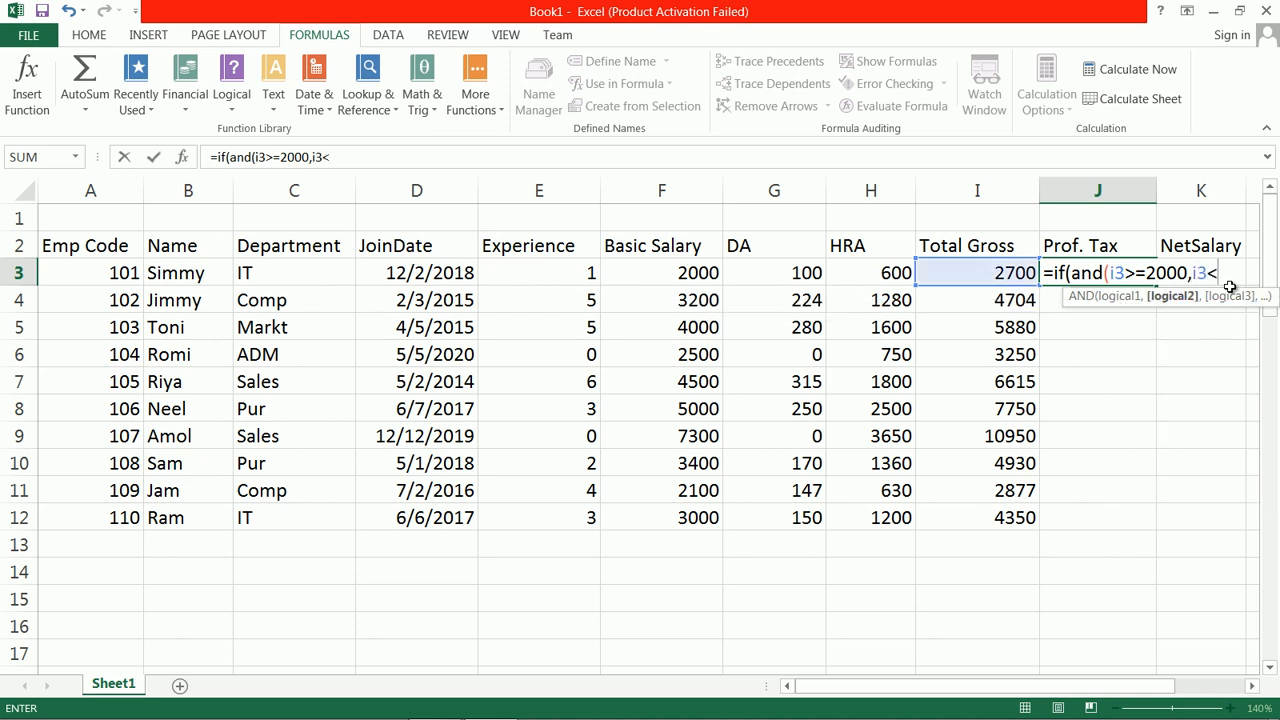
{"action": "type", "text": "3000),"}
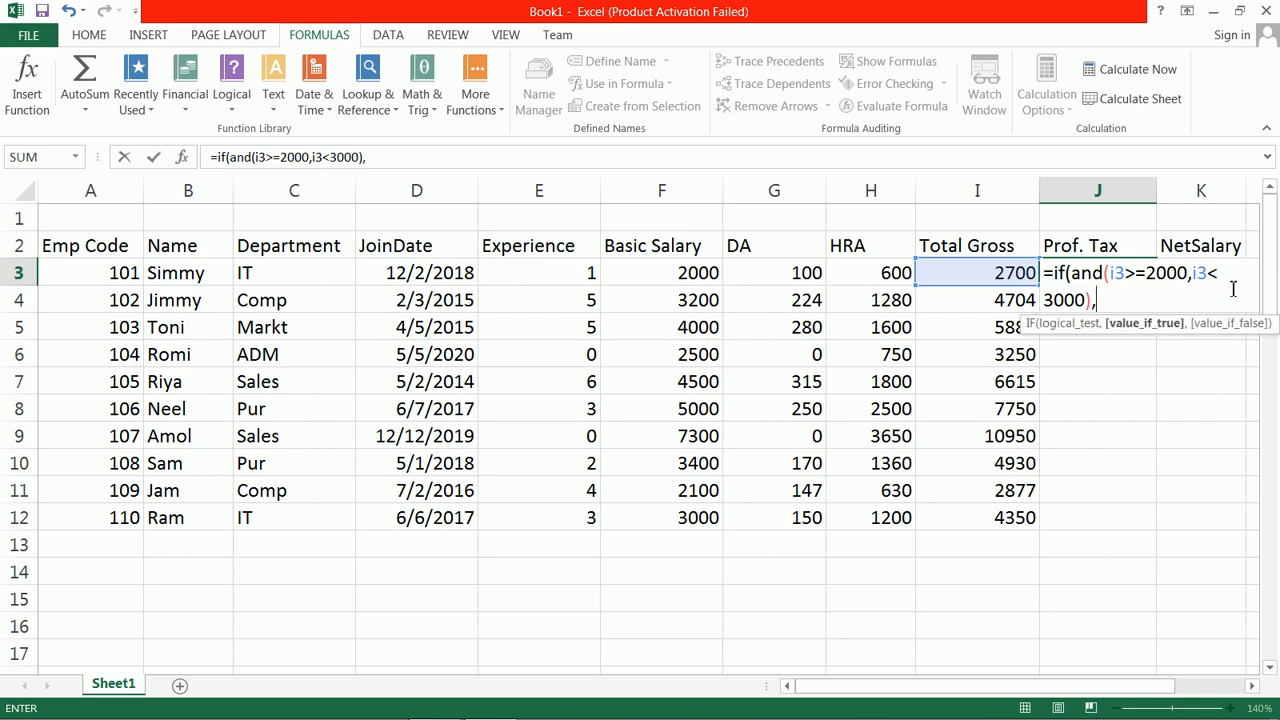
{"action": "type", "text": "i3"}
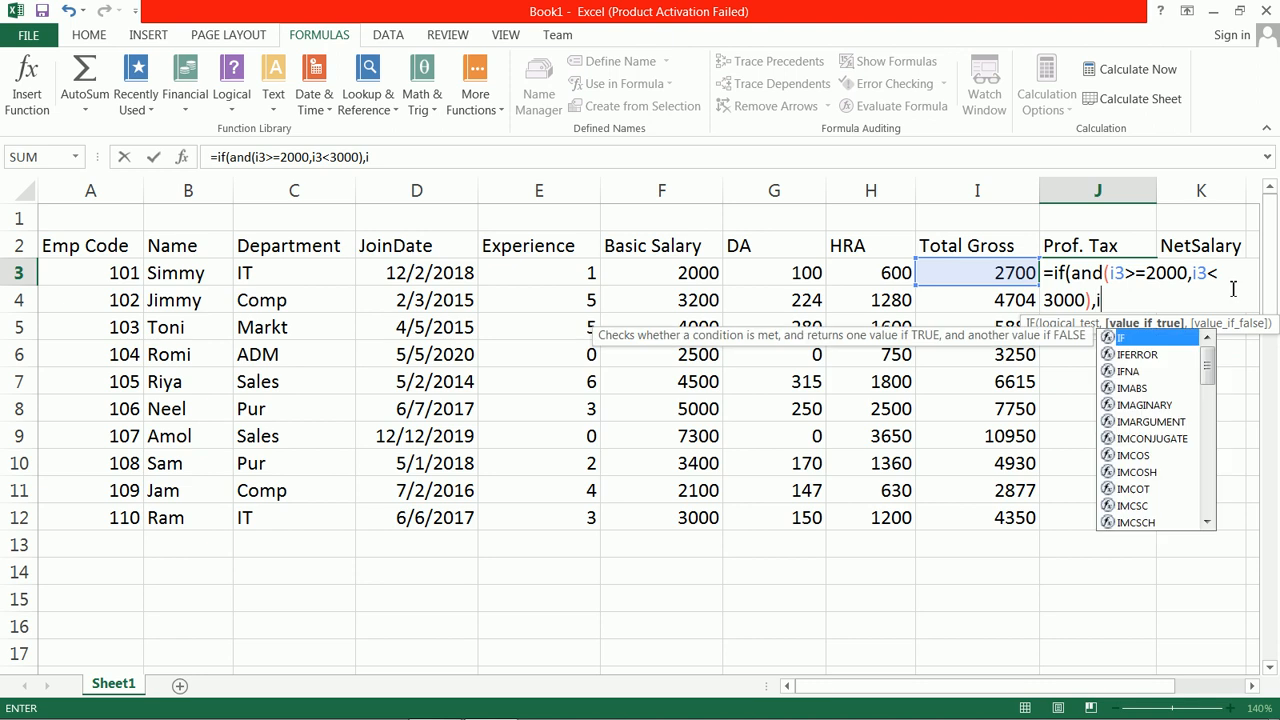
{"action": "type", "text": "*0"}
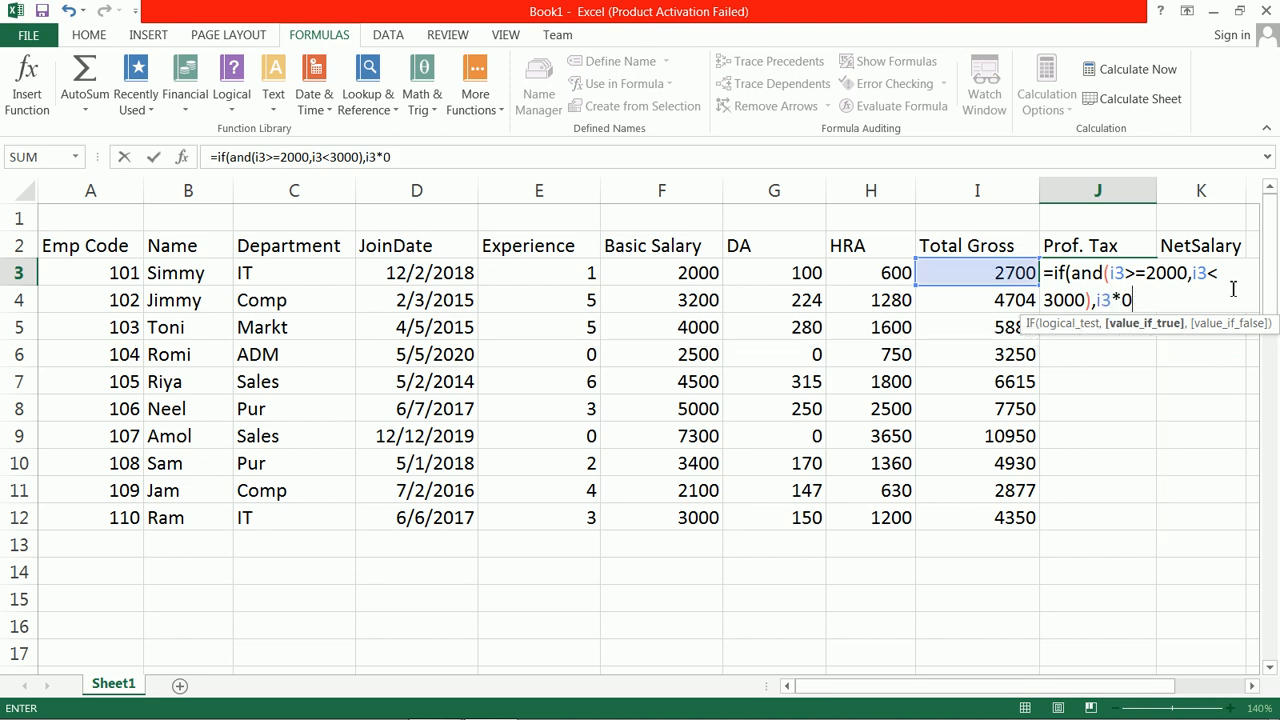
{"action": "type", "text": ".02"}
{"action": "type", "text": ",if"}
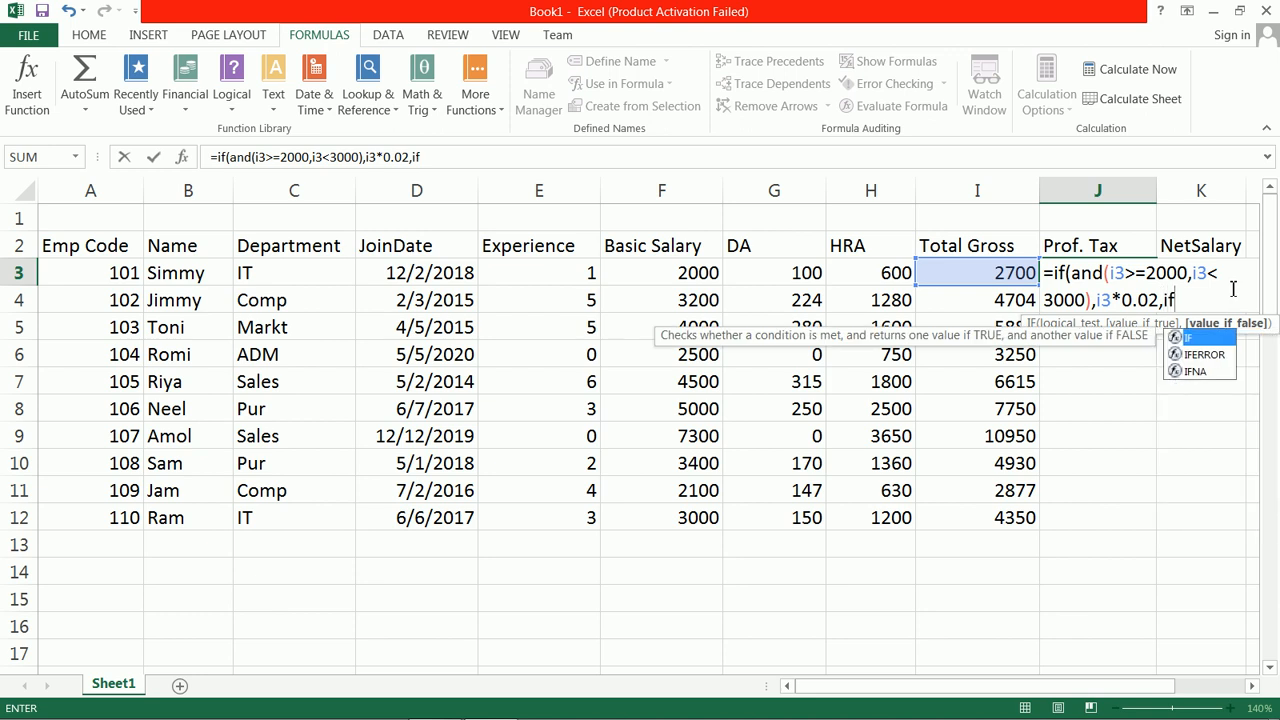
{"action": "type", "text": "(and("}
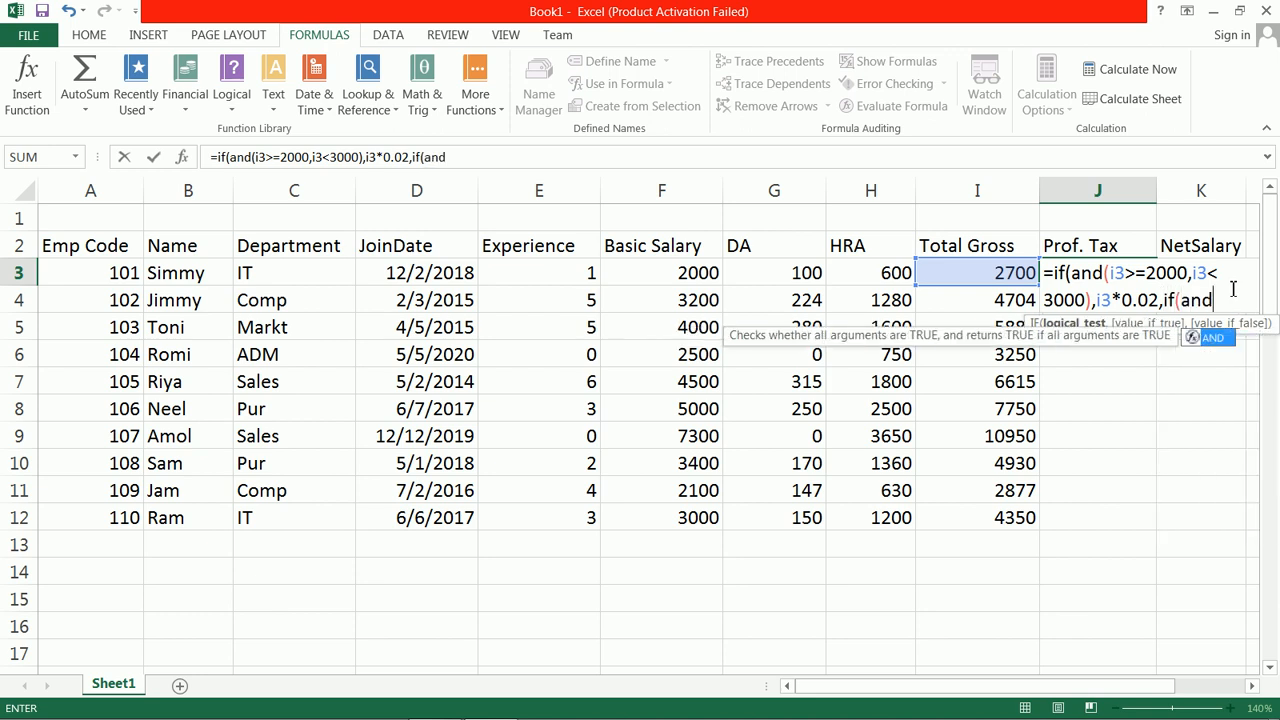
{"action": "type", "text": "i3>"}
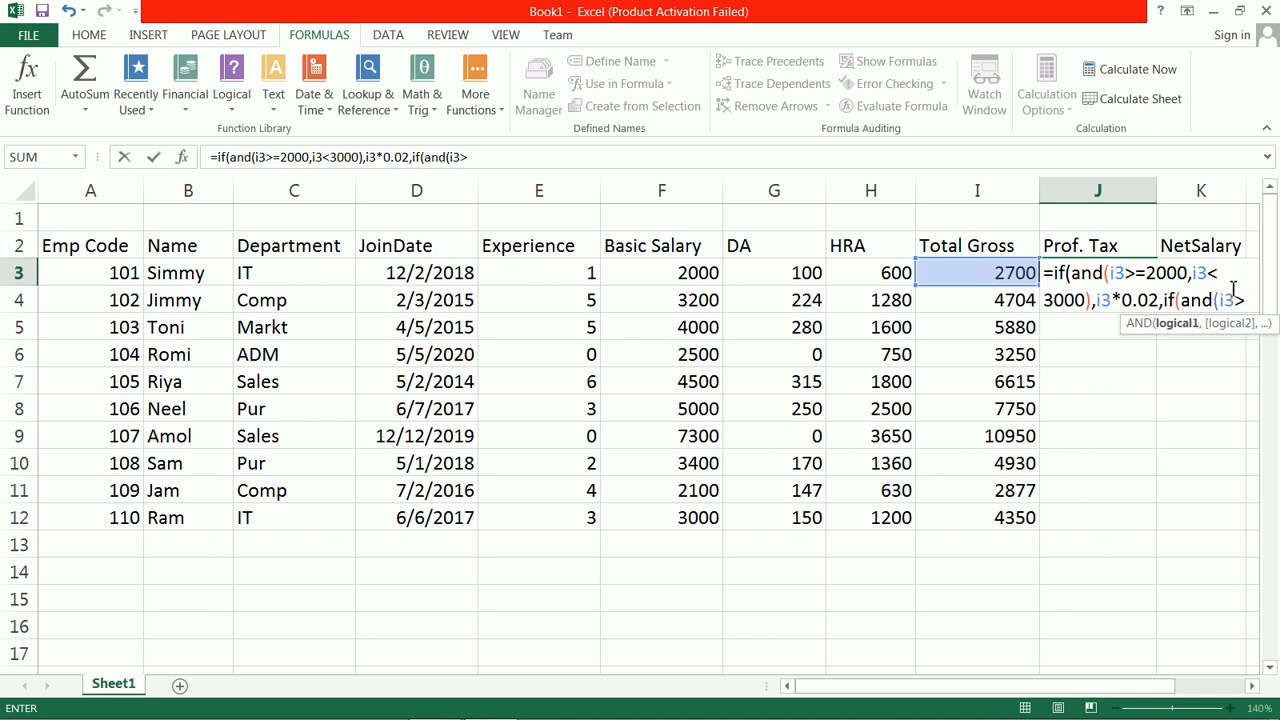
{"action": "type", "text": "=30"}
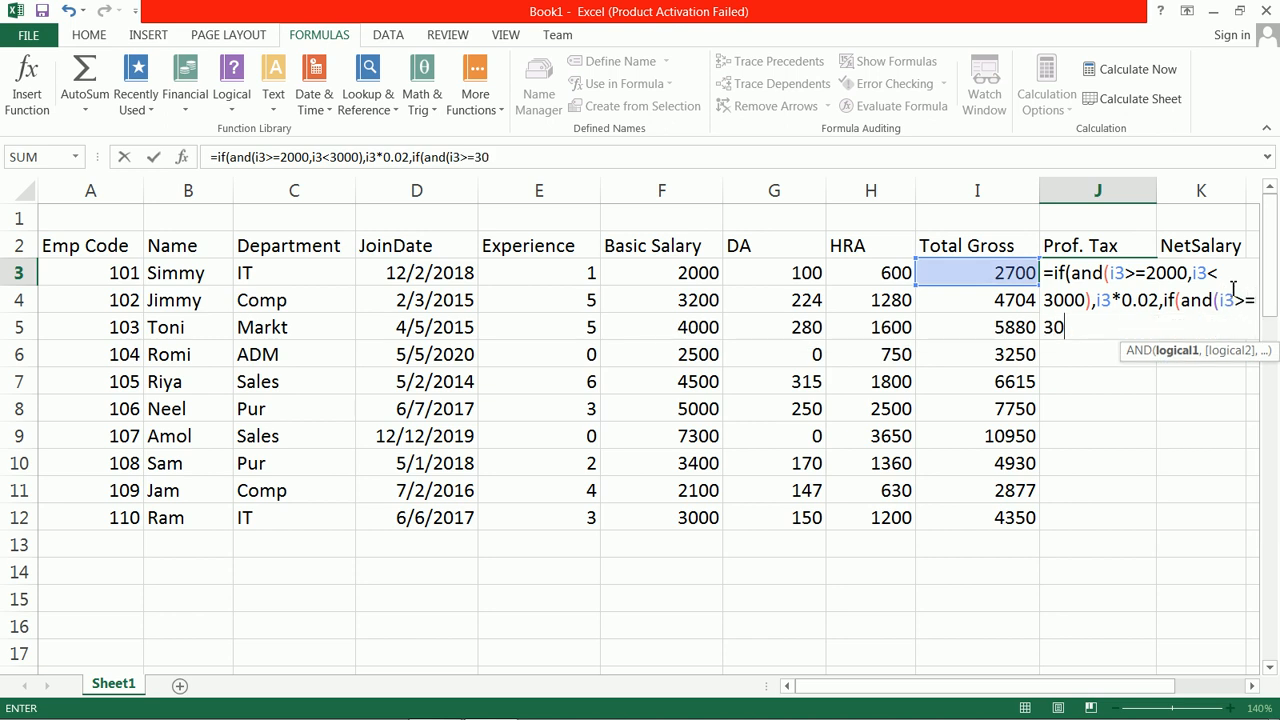
{"action": "type", "text": "00,i"}
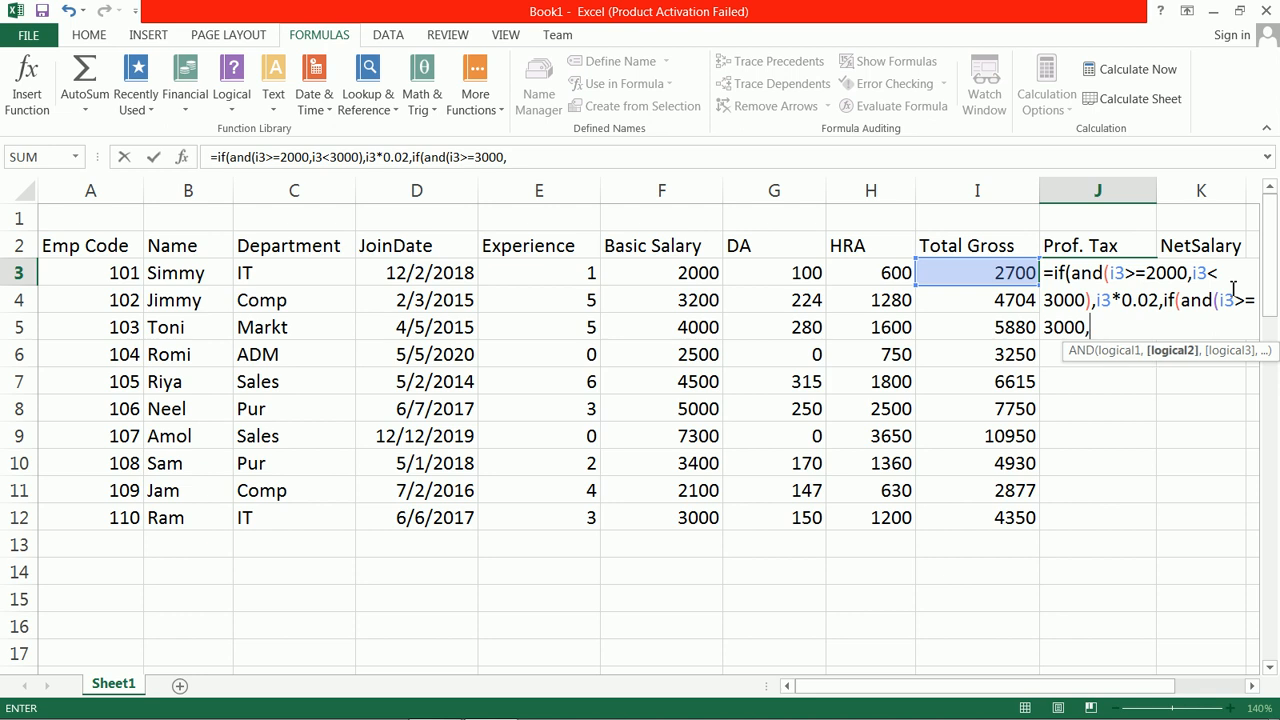
{"action": "type", "text": "3"}
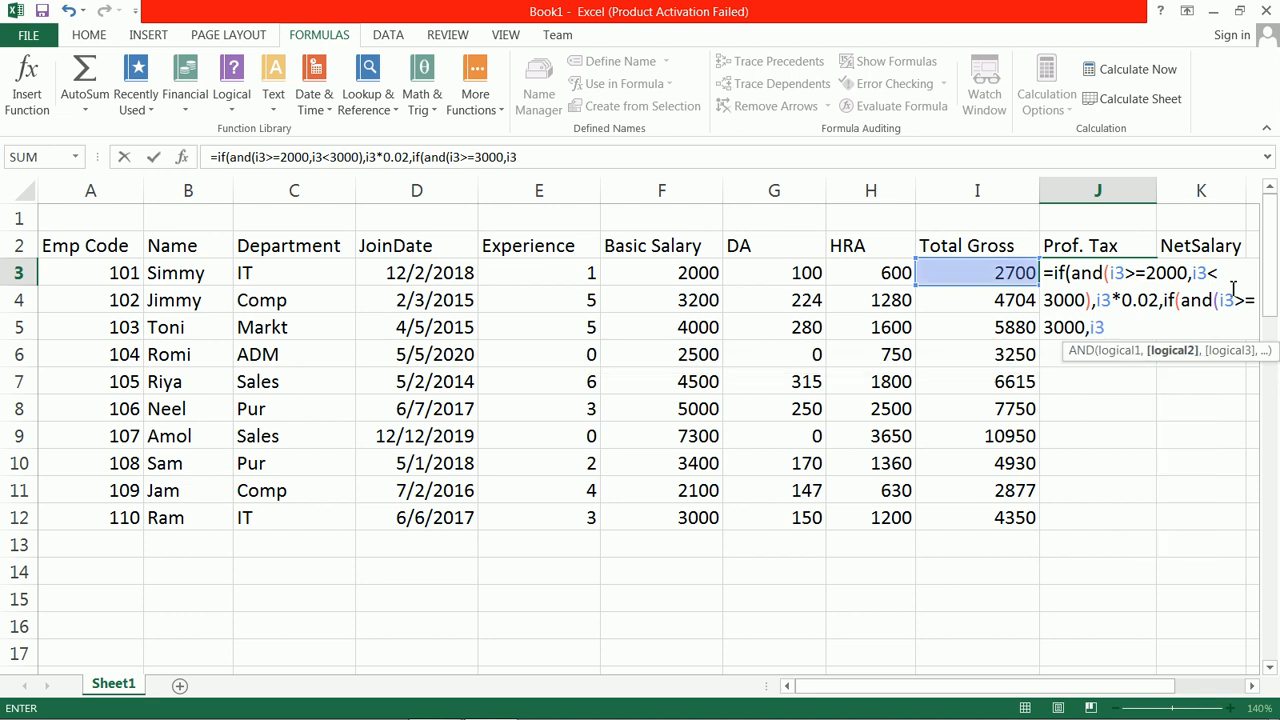
{"action": "type", "text": "<"}
Step: Correct the first band's upper limit and the second band's lower limit in the J3 formula to 4000
{"action": "mouse_move", "coordinate": [1268, 252]}
{"action": "left_mouse_down"}
{"action": "mouse_move", "coordinate": [1266, 647]}
{"action": "mouse_move", "coordinate": [1266, 252]}
{"action": "left_mouse_up"}
{"action": "left_click", "coordinate": [1046, 300]}
{"action": "key", "text": "Delete"}
{"action": "type", "text": "4"}
{"action": "left_click", "coordinate": [1046, 328]}
{"action": "key", "text": "Delete"}
{"action": "type", "text": "4"}
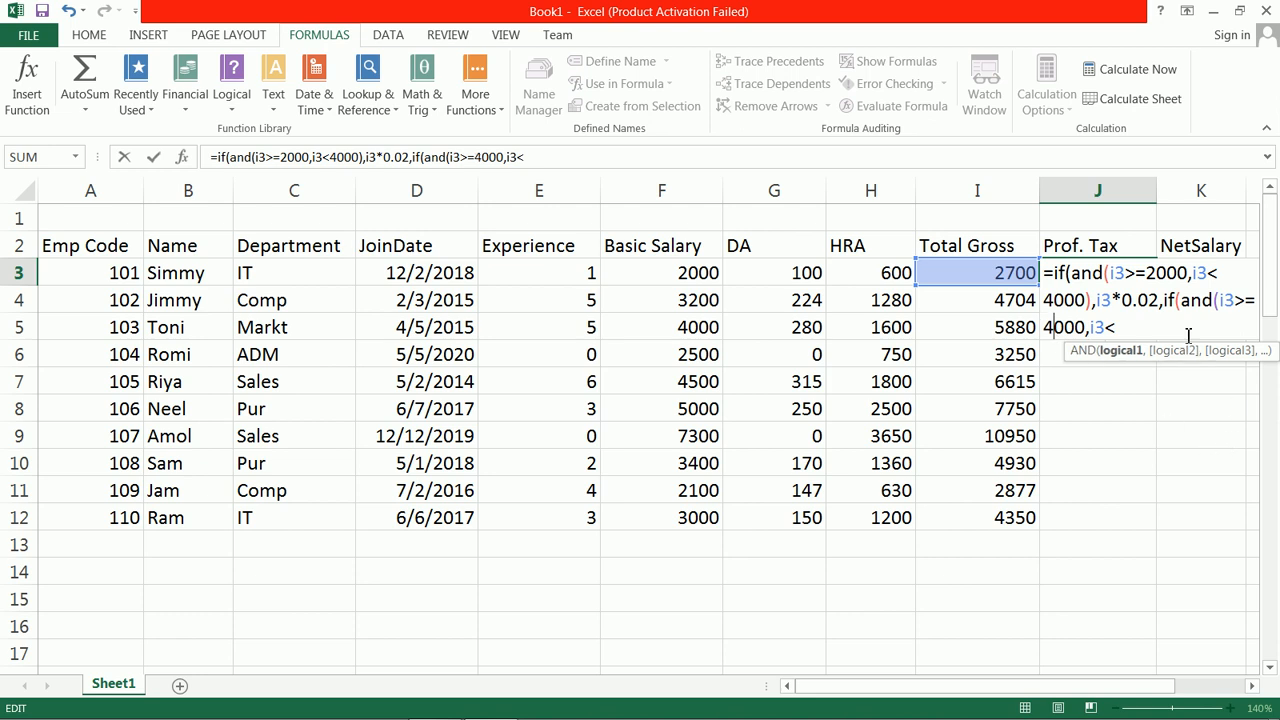
Step: Complete the second band in J3 with upper limit 6000 and result i3*0.03, and begin a third nested if
{"action": "left_click", "coordinate": [1153, 337]}
{"action": "type", "text": "8"}
{"action": "key", "text": "BackSpace"}
{"action": "type", "text": "6000)"}
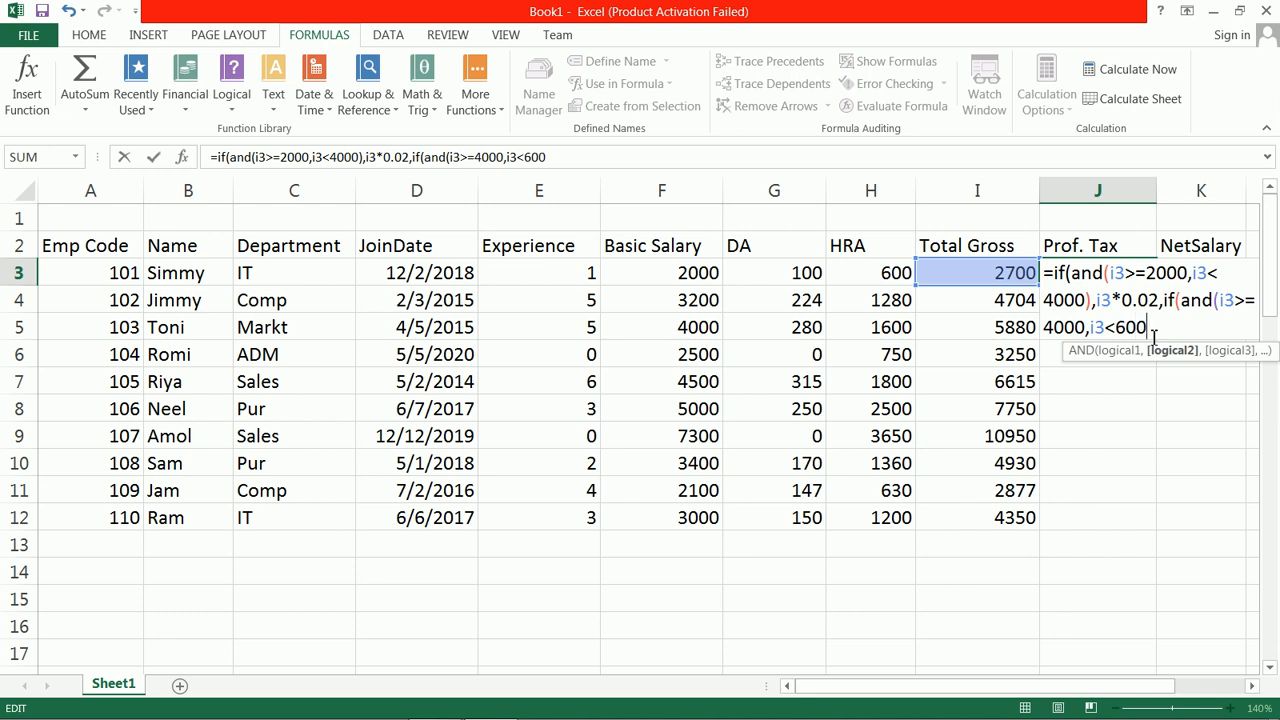
{"action": "type", "text": ",i3"}
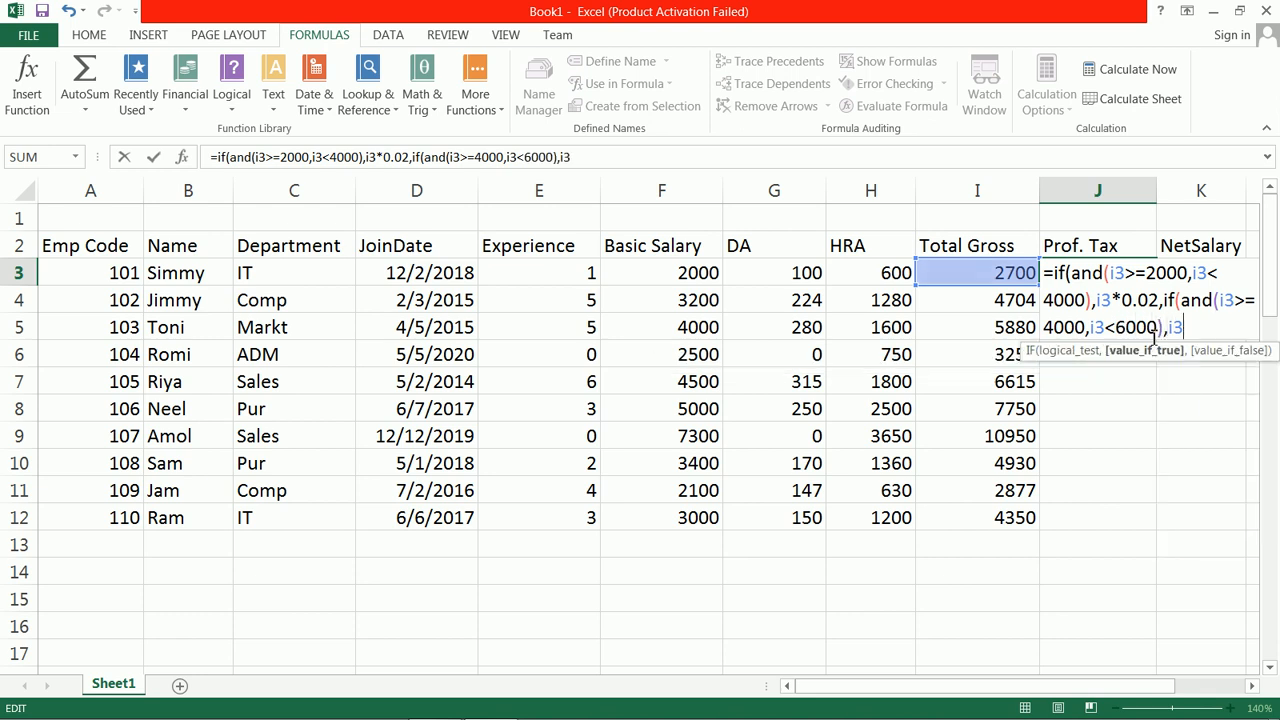
{"action": "type", "text": "*0.0"}
{"action": "type", "text": "3,"}
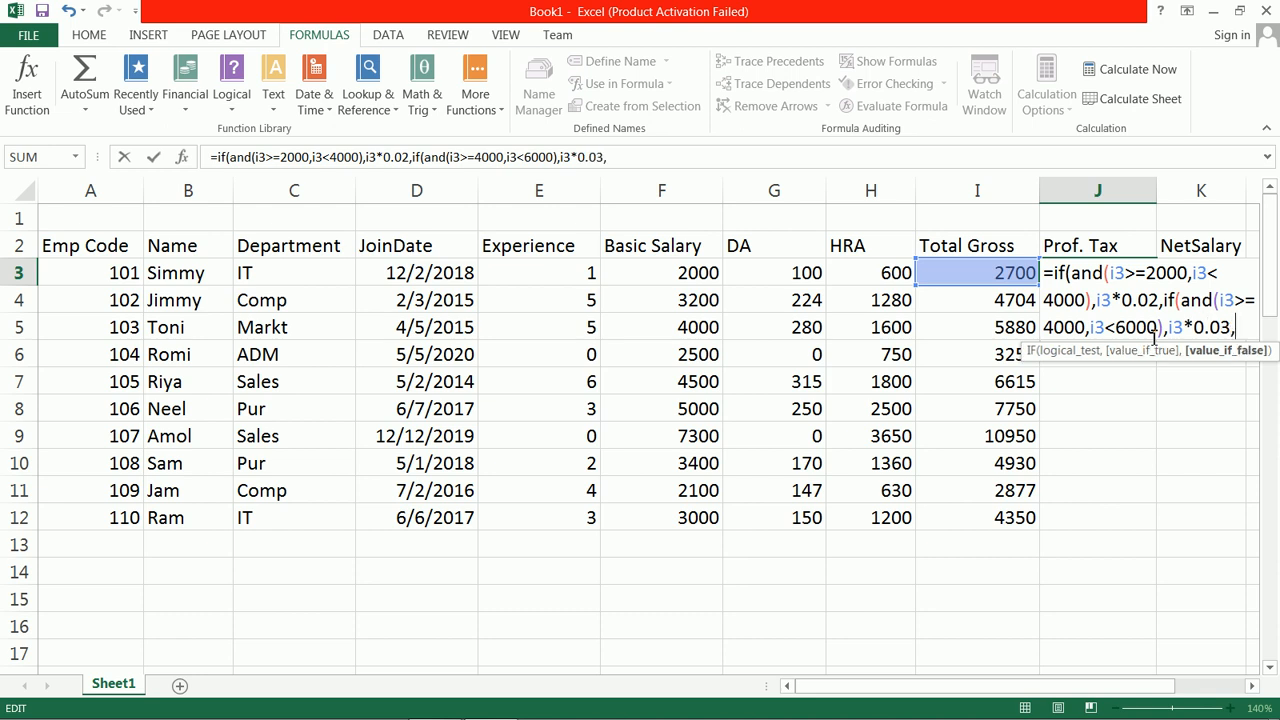
{"action": "type", "text": "if(an"}
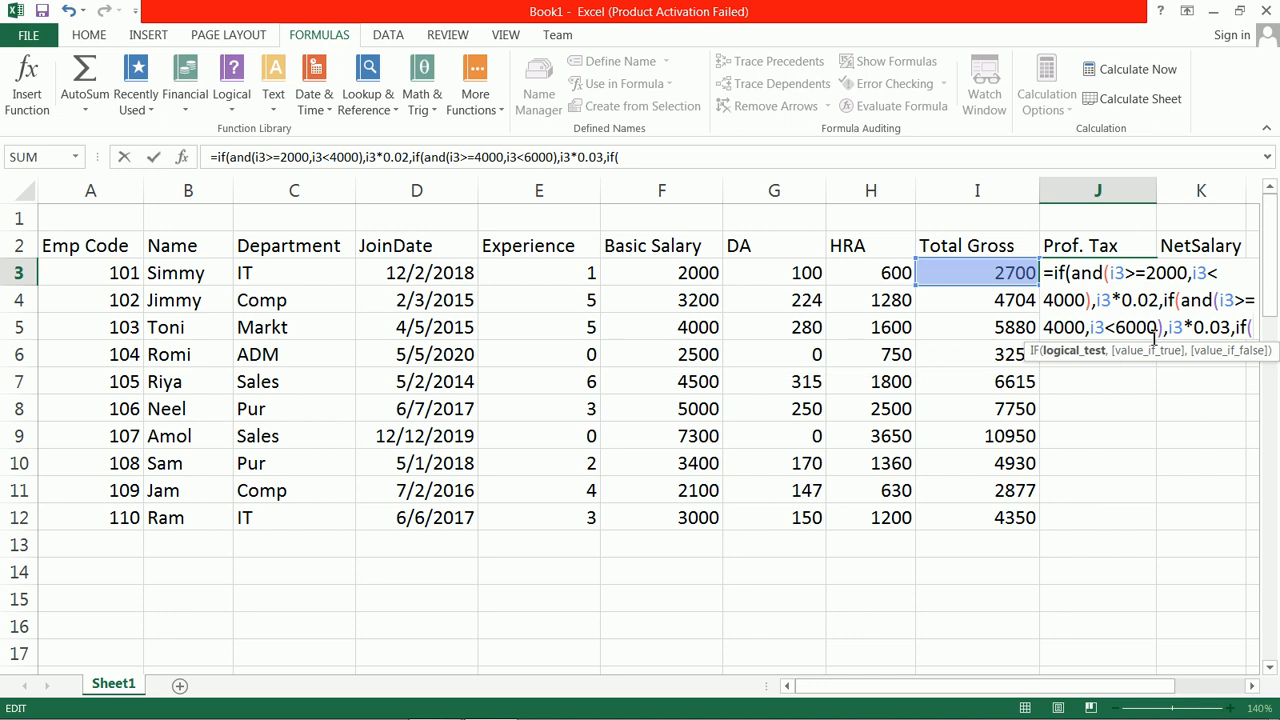
{"action": "type", "text": "d("}
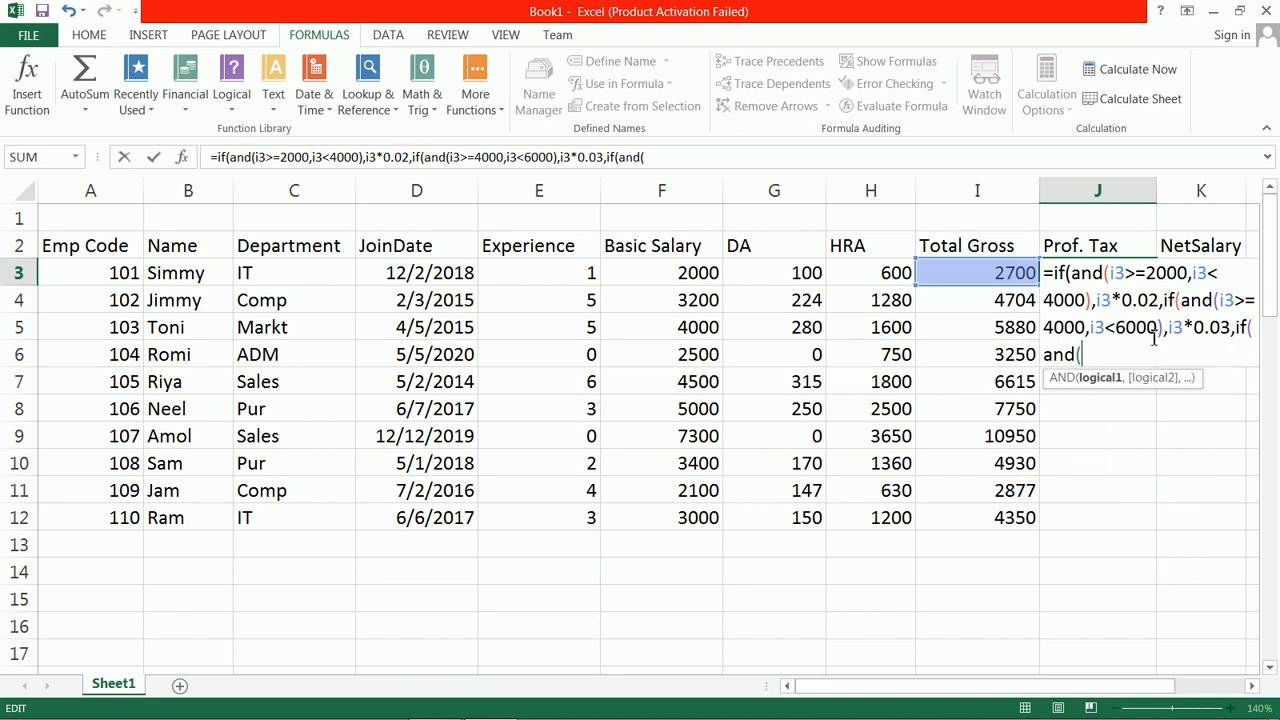
{"action": "type", "text": "i3>=6000"}
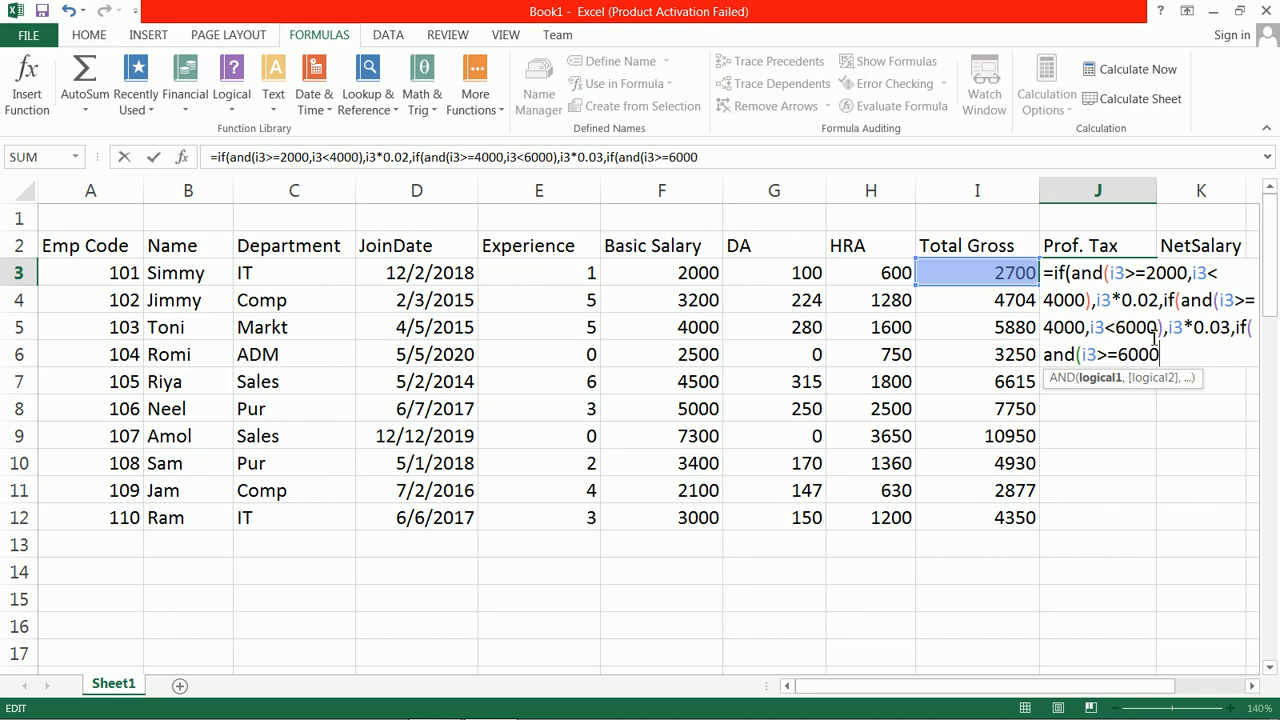
{"action": "type", "text": "),i3*0.04"}
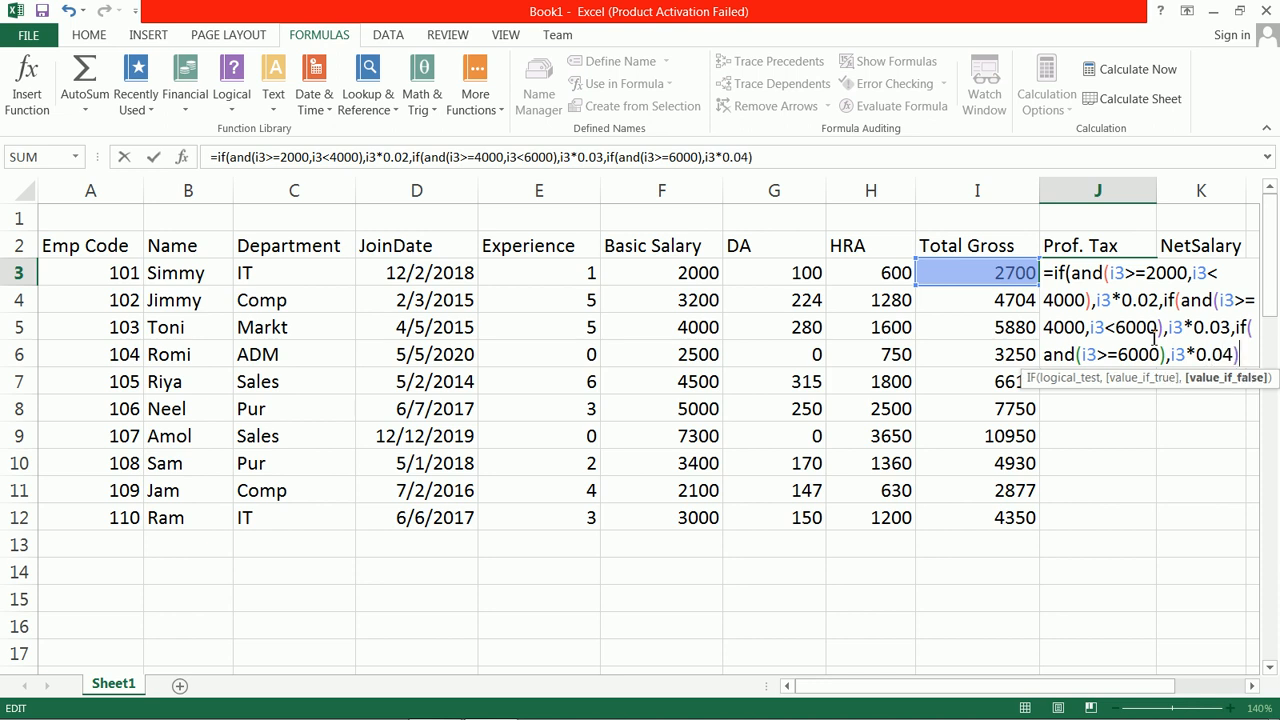
Step: Close the J3 formula with three parentheses, enter it and fill it down through J12
{"action": "key", "text": "BackSpace"}
{"action": "type", "text": ")"}
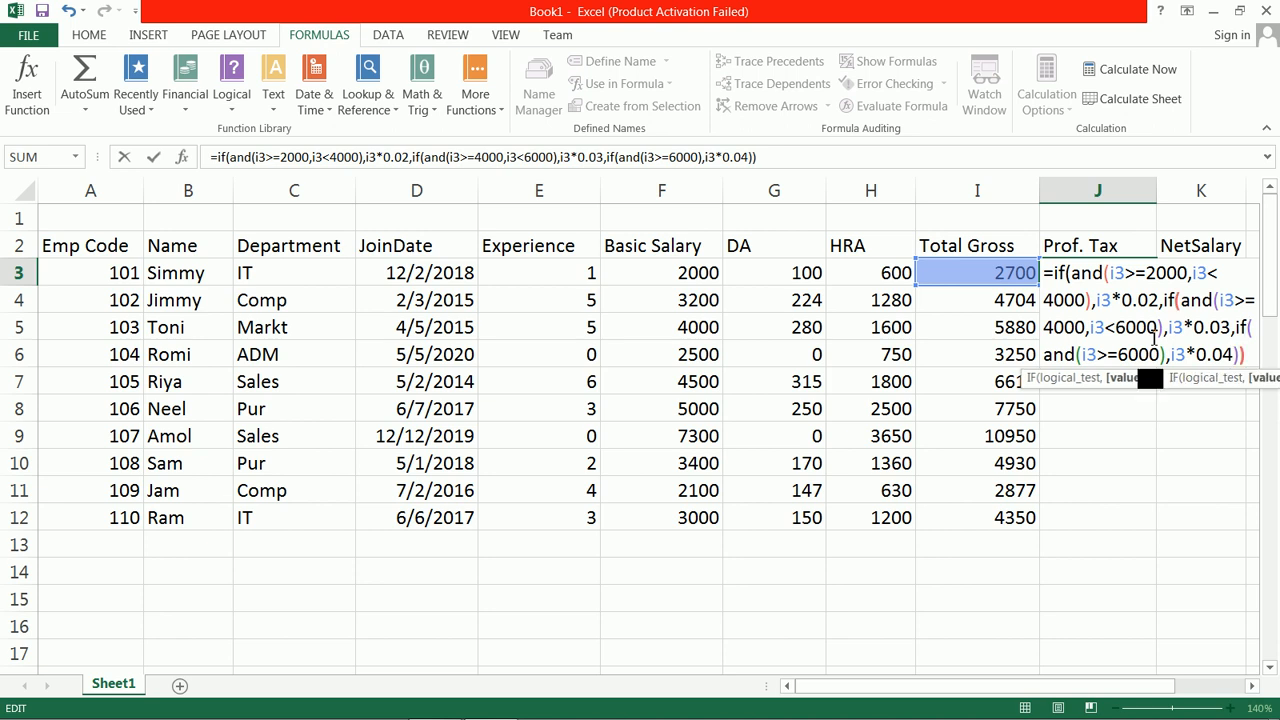
{"action": "type", "text": ")"}
{"action": "key", "text": "Return"}
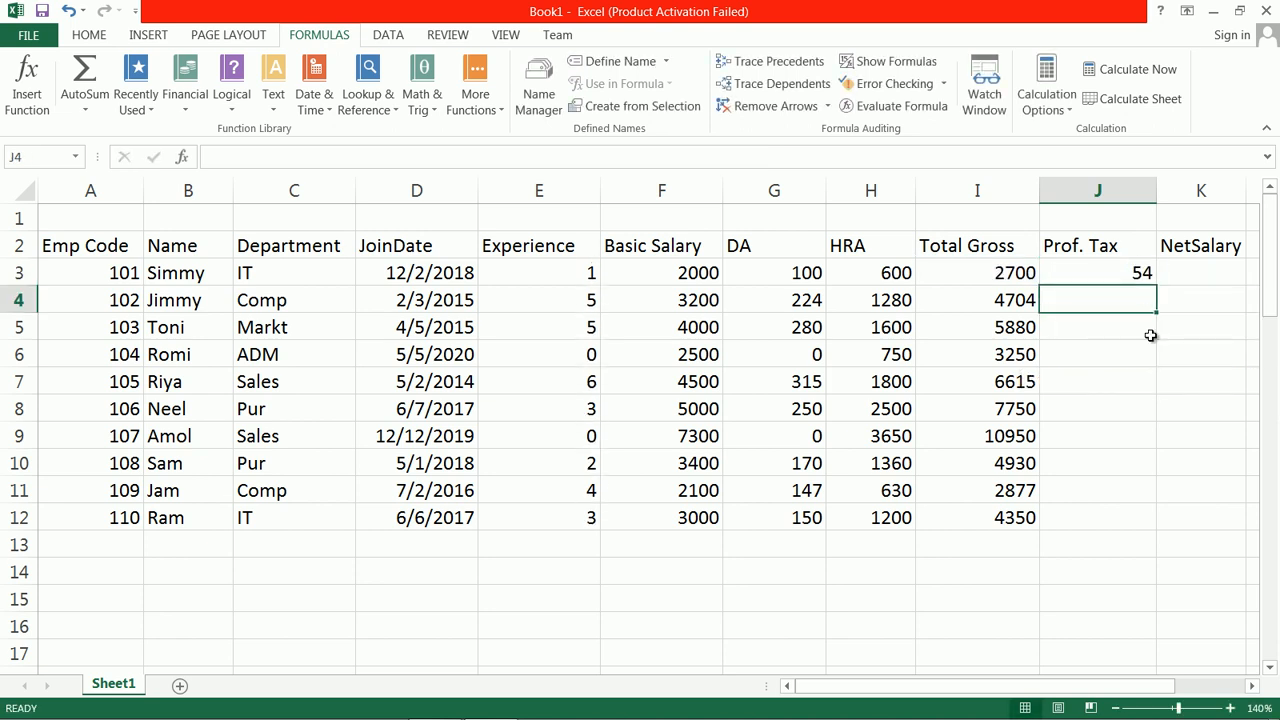
{"action": "left_click", "coordinate": [1140, 275]}
{"action": "left_click_drag", "start_coordinate": [1156, 286], "coordinate": [1155, 530]}
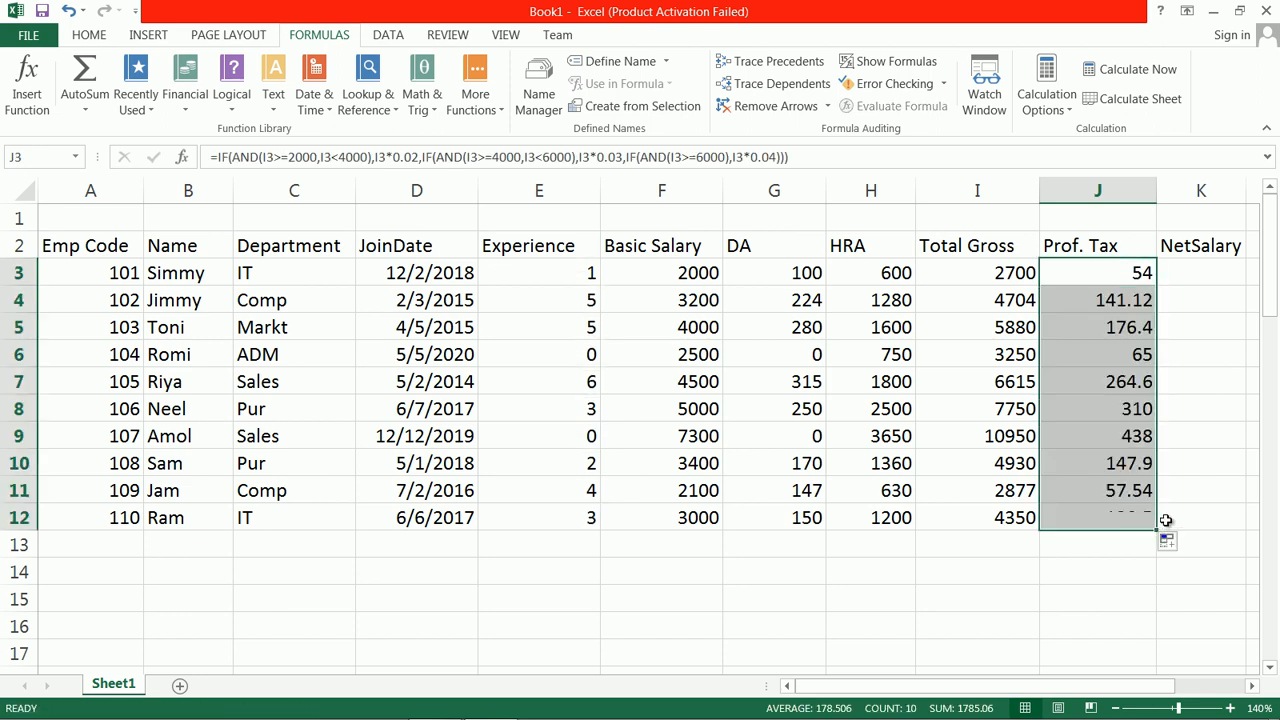
Step: Enter =i3-j3 in K3 to calculate the first employee's net salary
{"action": "left_click", "coordinate": [1220, 267]}
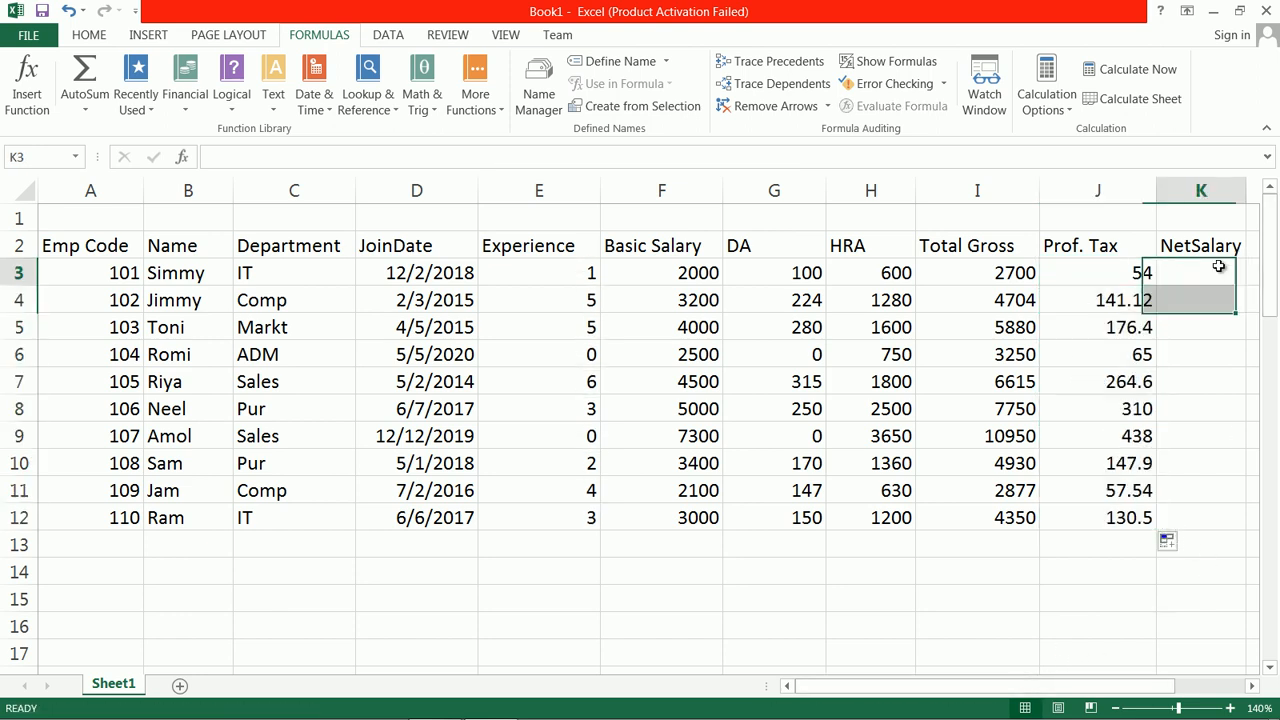
{"action": "left_click_drag", "start_coordinate": [1000, 686], "coordinate": [1088, 690]}
{"action": "type", "text": "="}
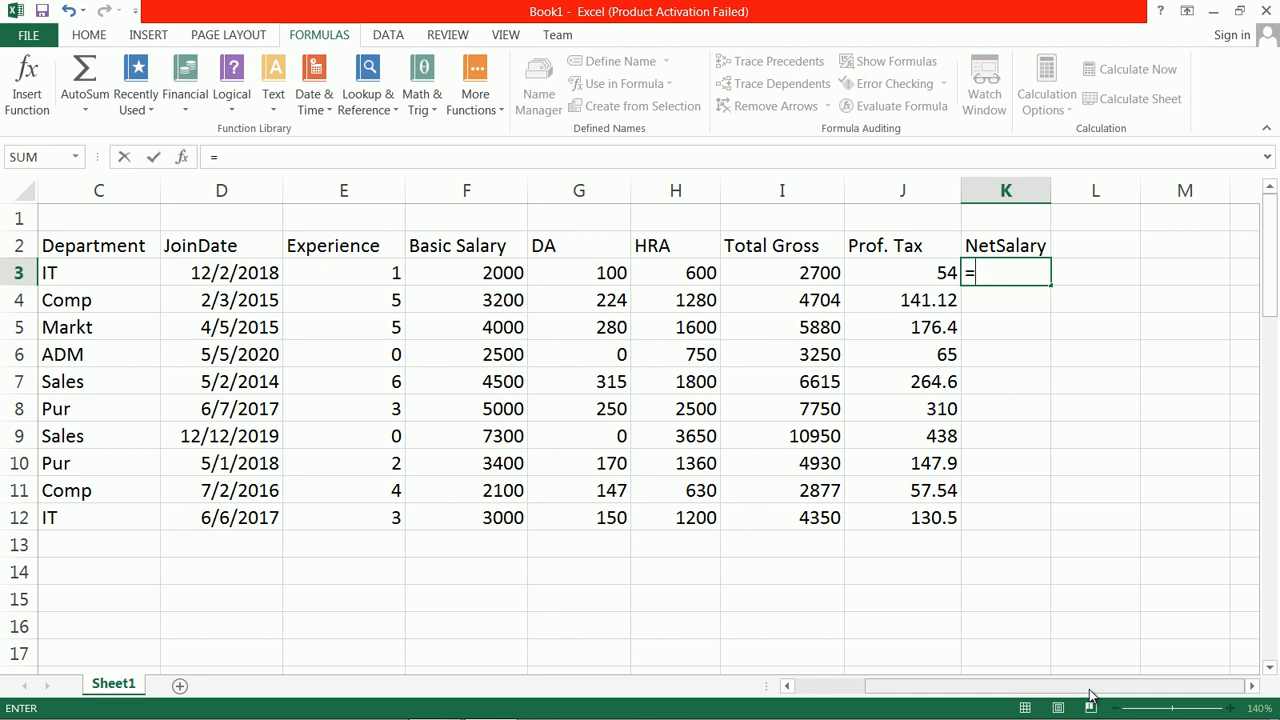
{"action": "type", "text": "i3"}
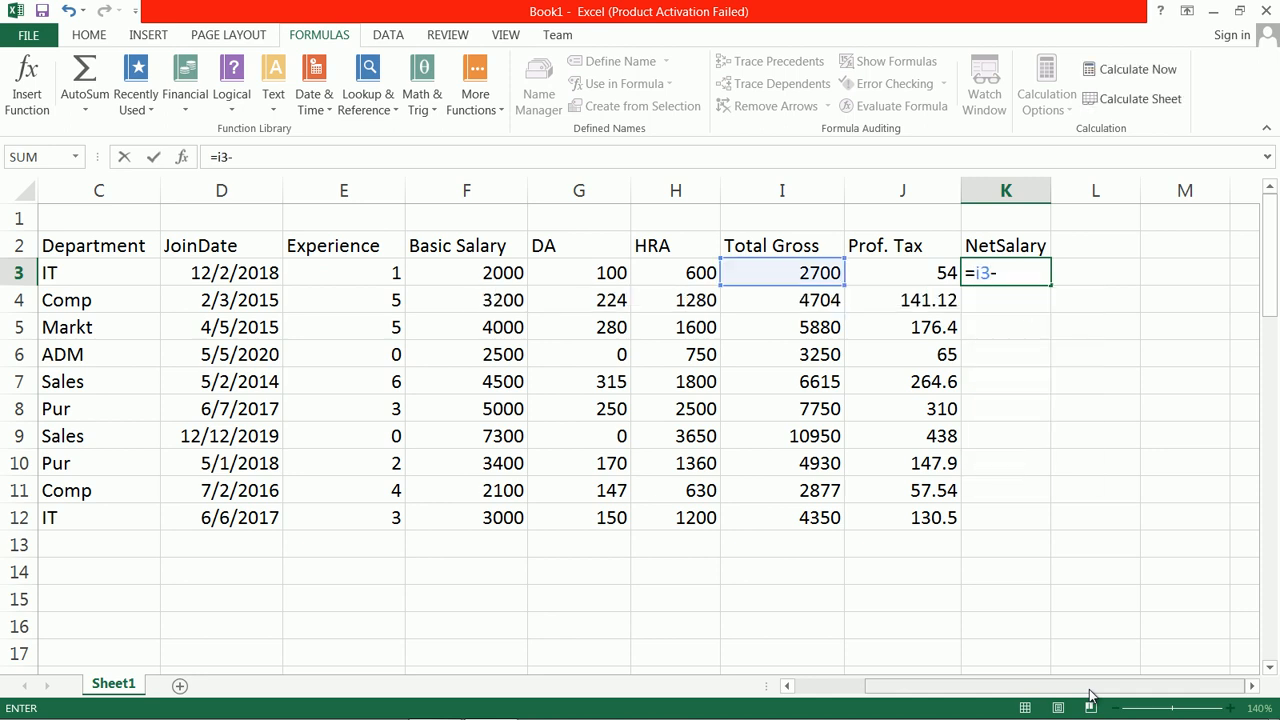
{"action": "type", "text": "-j3"}
{"action": "key", "text": "Return"}
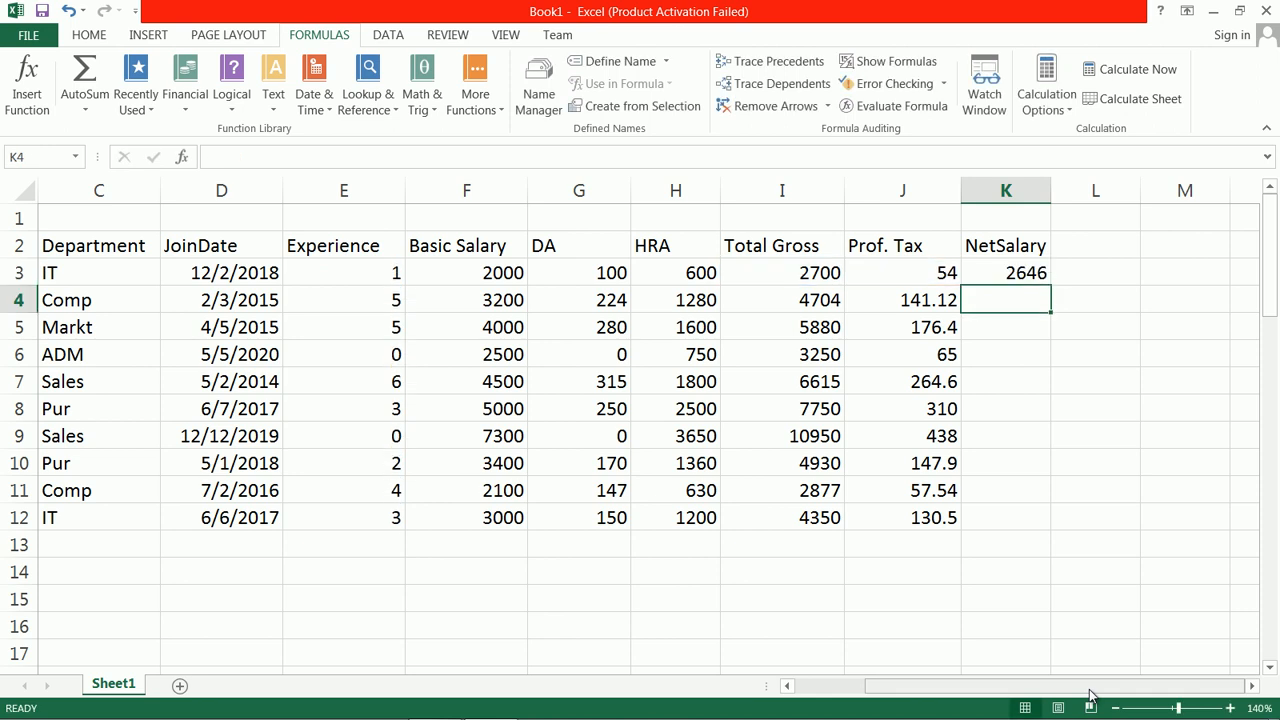
Step: Fill the NetSalary formula from K3 down through K12
{"action": "left_click", "coordinate": [985, 273]}
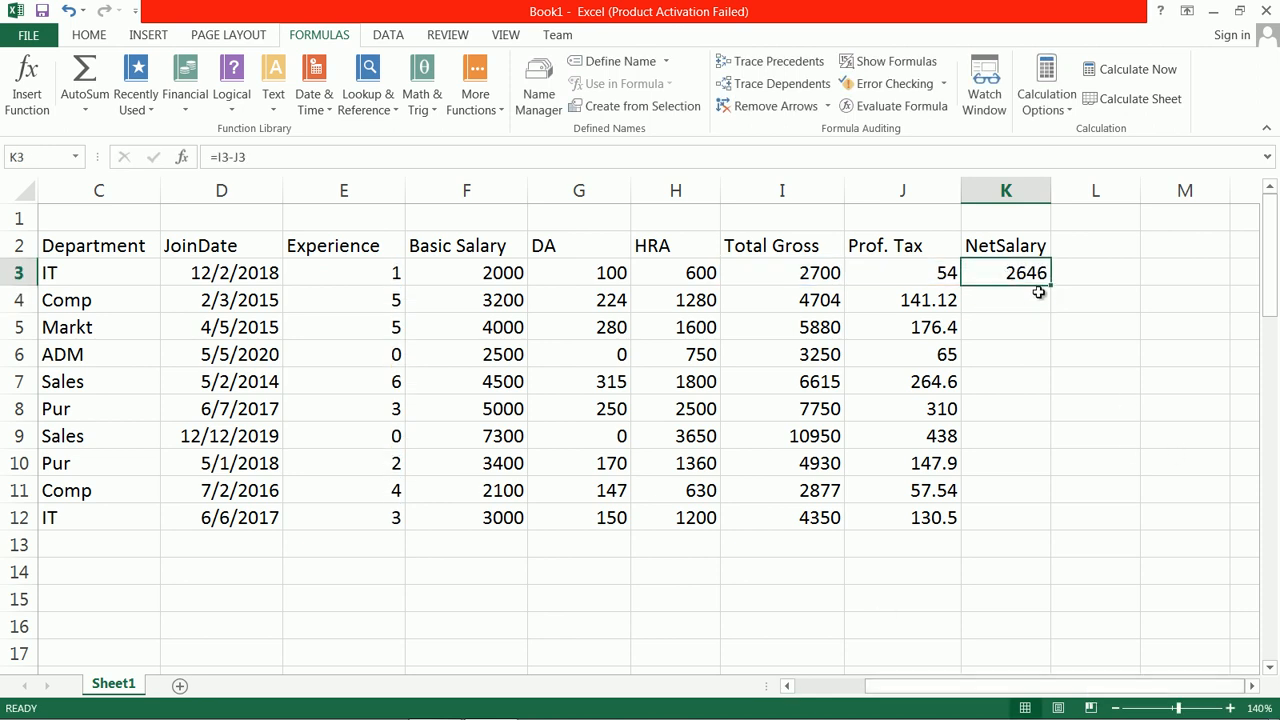
{"action": "left_click_drag", "start_coordinate": [1052, 287], "coordinate": [1085, 522]}
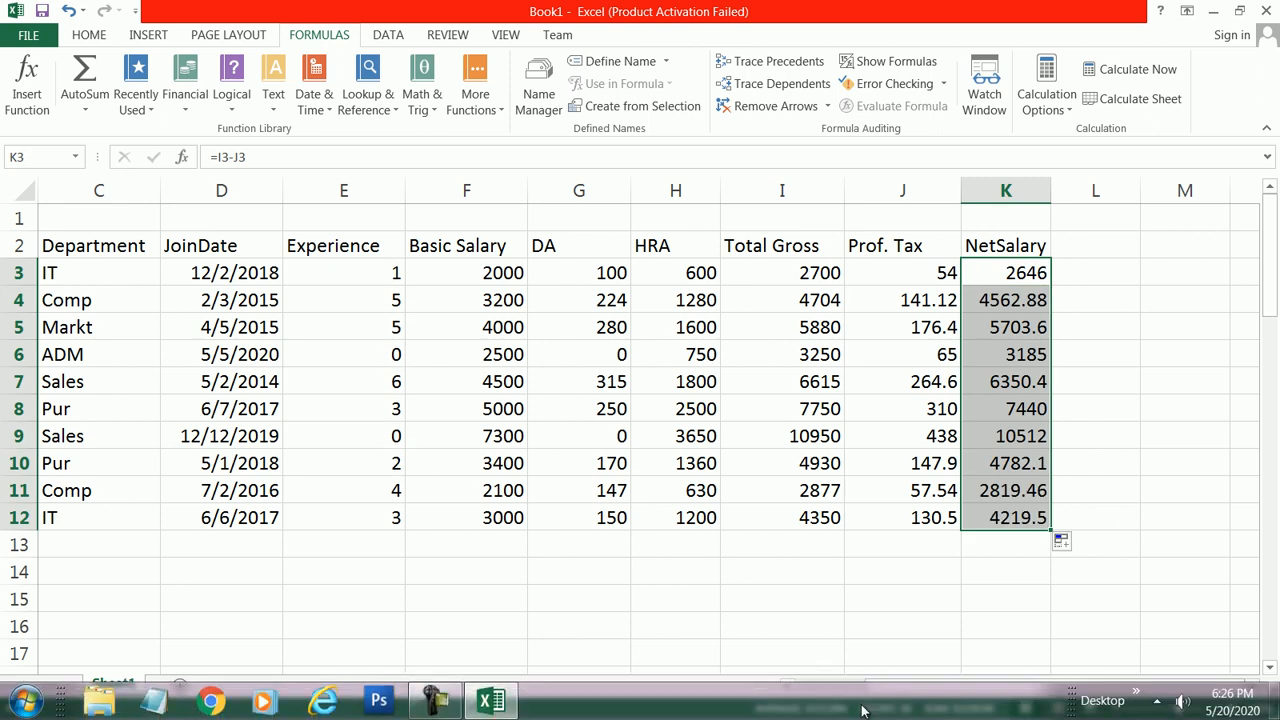
{"action": "left_click_drag", "start_coordinate": [922, 686], "coordinate": [795, 688]}
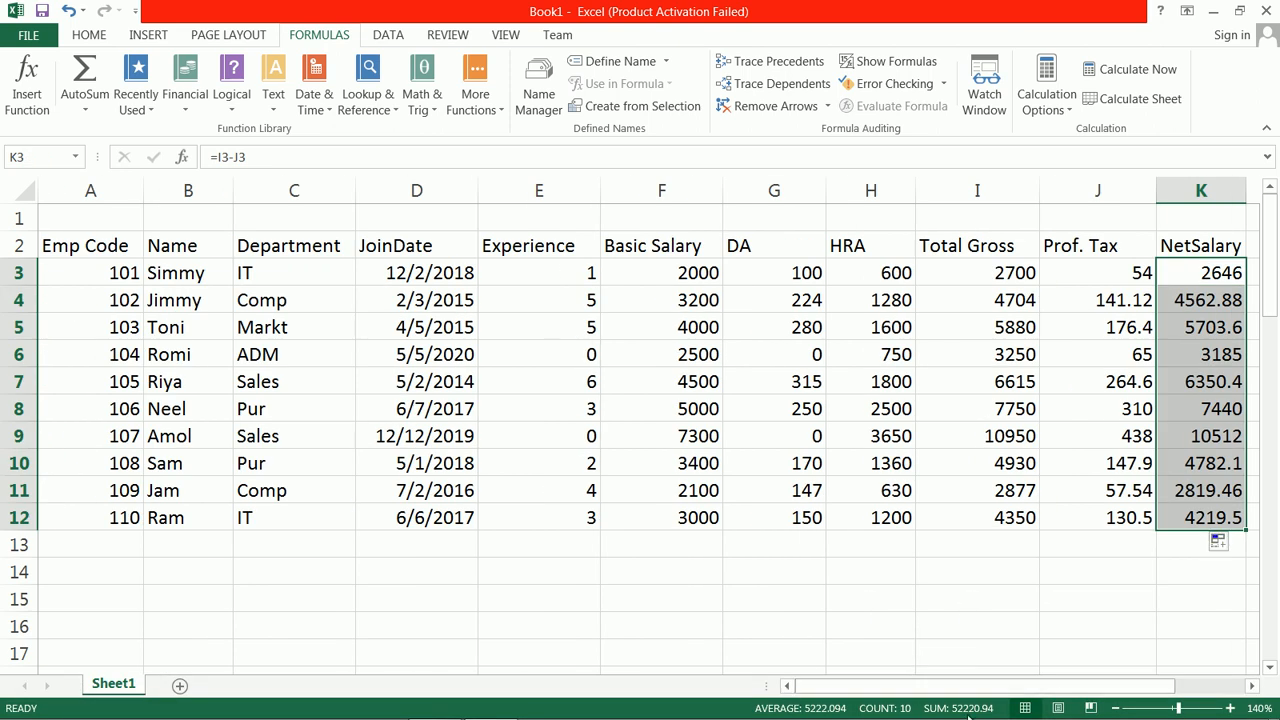
{"action": "left_click", "coordinate": [1116, 708]}
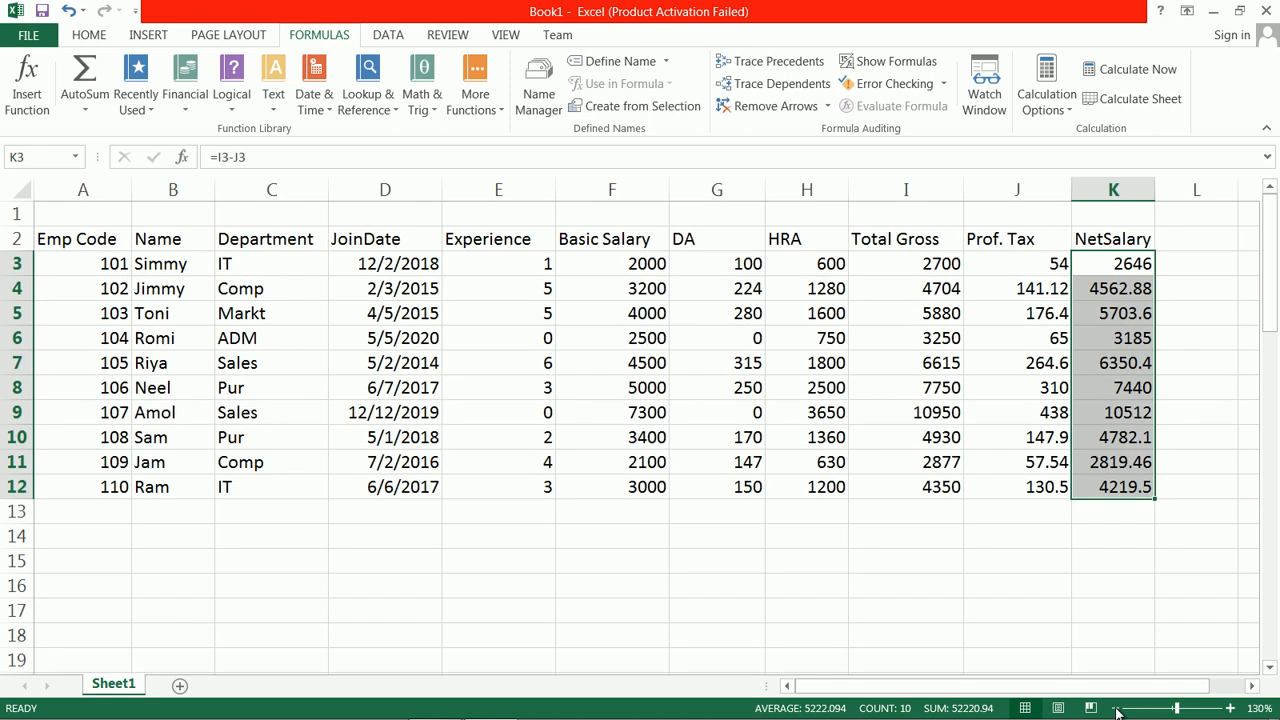
Step: Merge and center cells A1 through K1 above the payslip table headers
{"action": "left_click_drag", "start_coordinate": [87, 216], "coordinate": [1103, 212]}
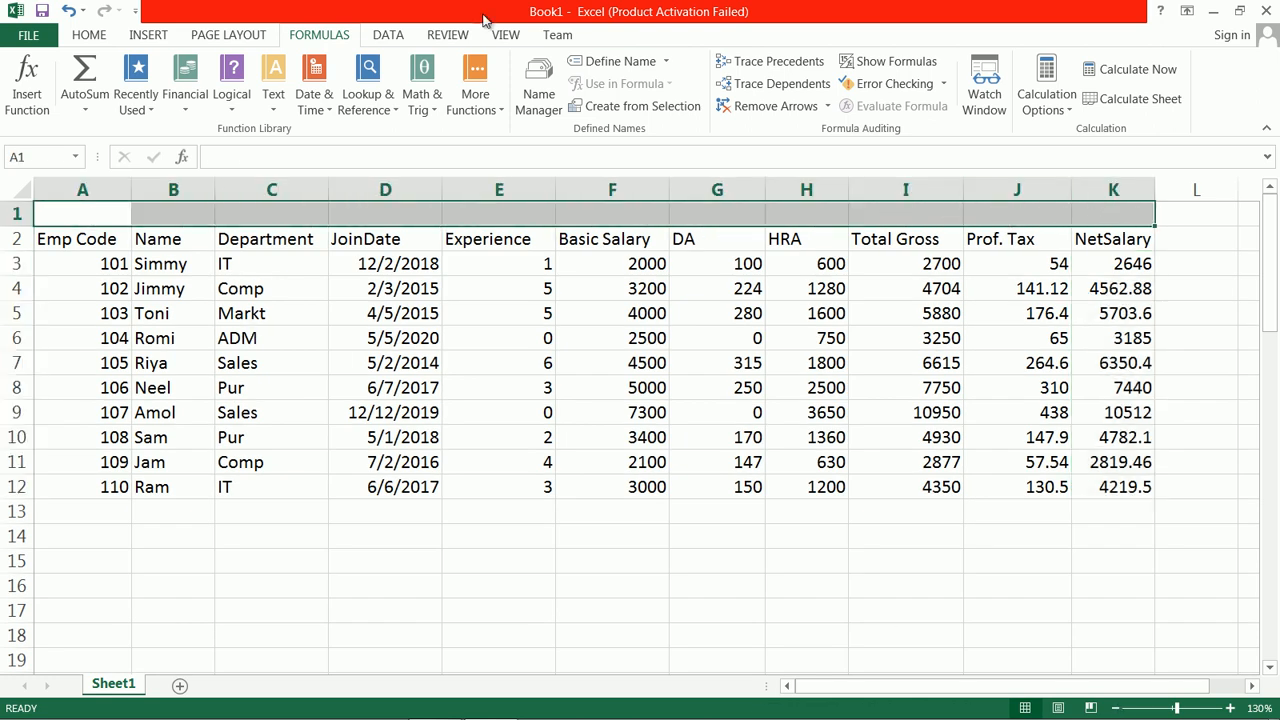
{"action": "left_click", "coordinate": [68, 37]}
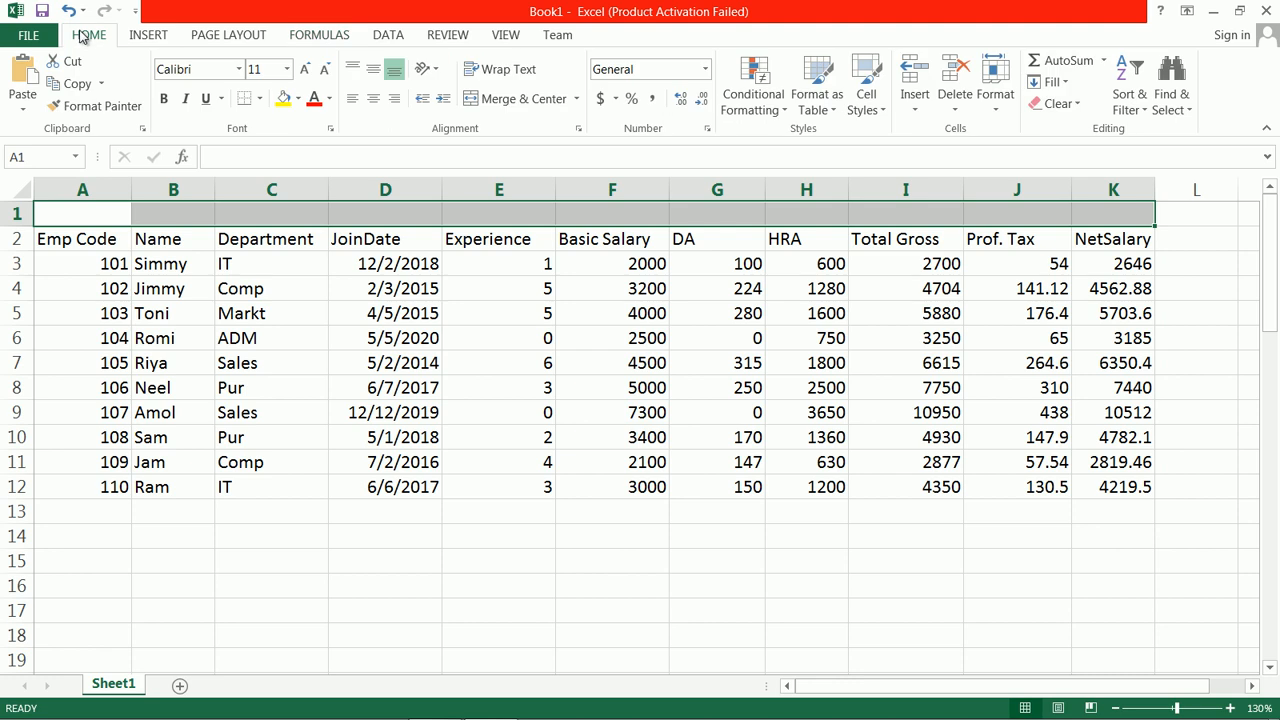
{"action": "left_click", "coordinate": [523, 98]}
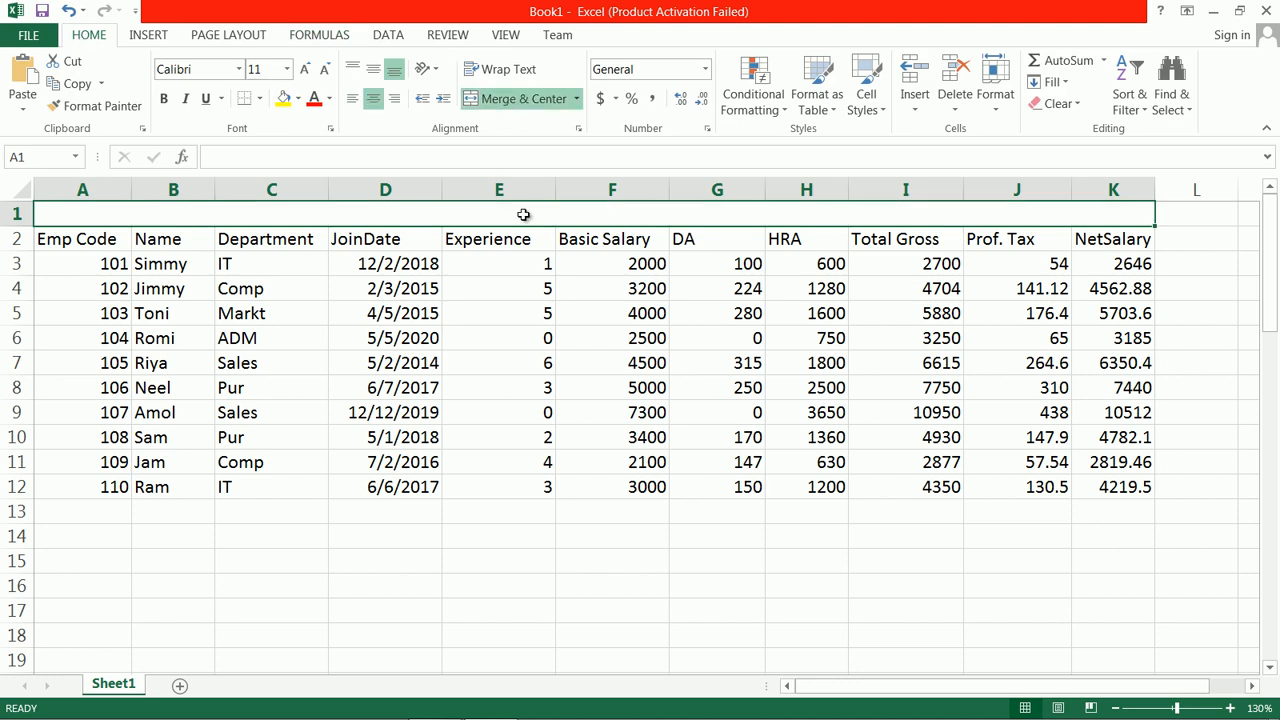
Step: Enter the title "Payslip Of Employee" in the merged cell of row 1
{"action": "double_click", "coordinate": [526, 214]}
{"action": "type", "text": "Paysl"}
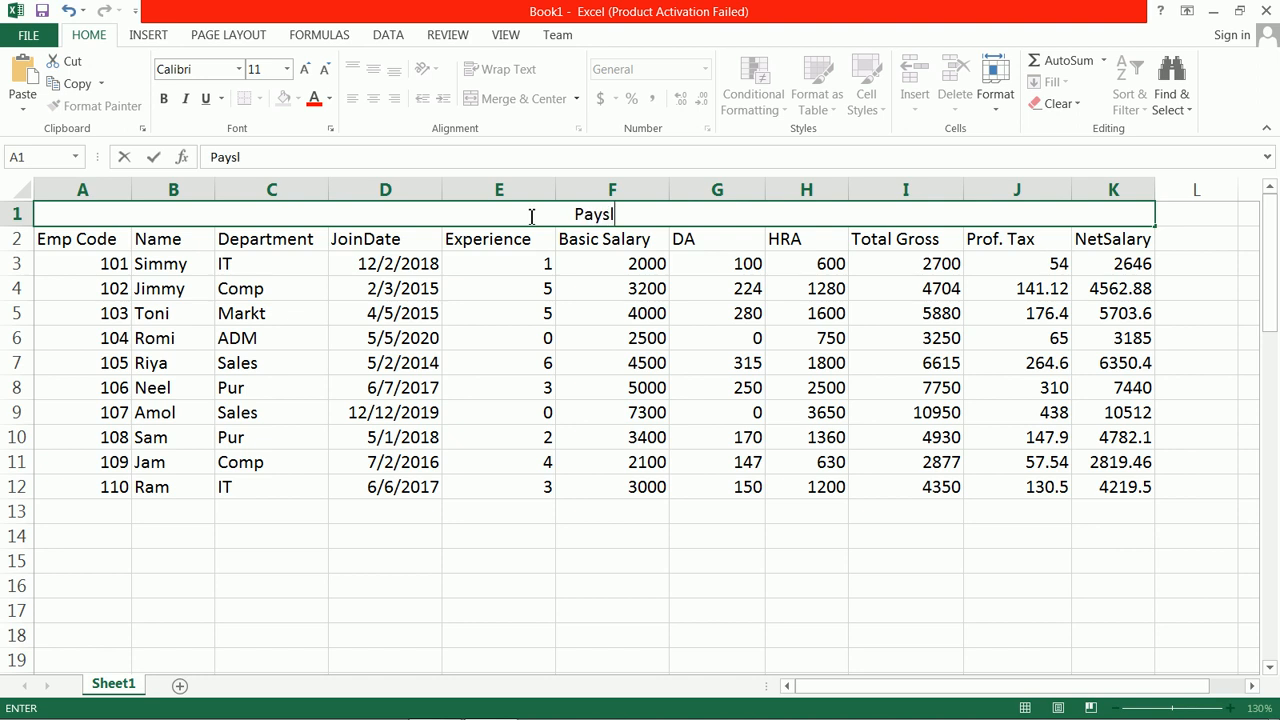
{"action": "type", "text": "ip O"}
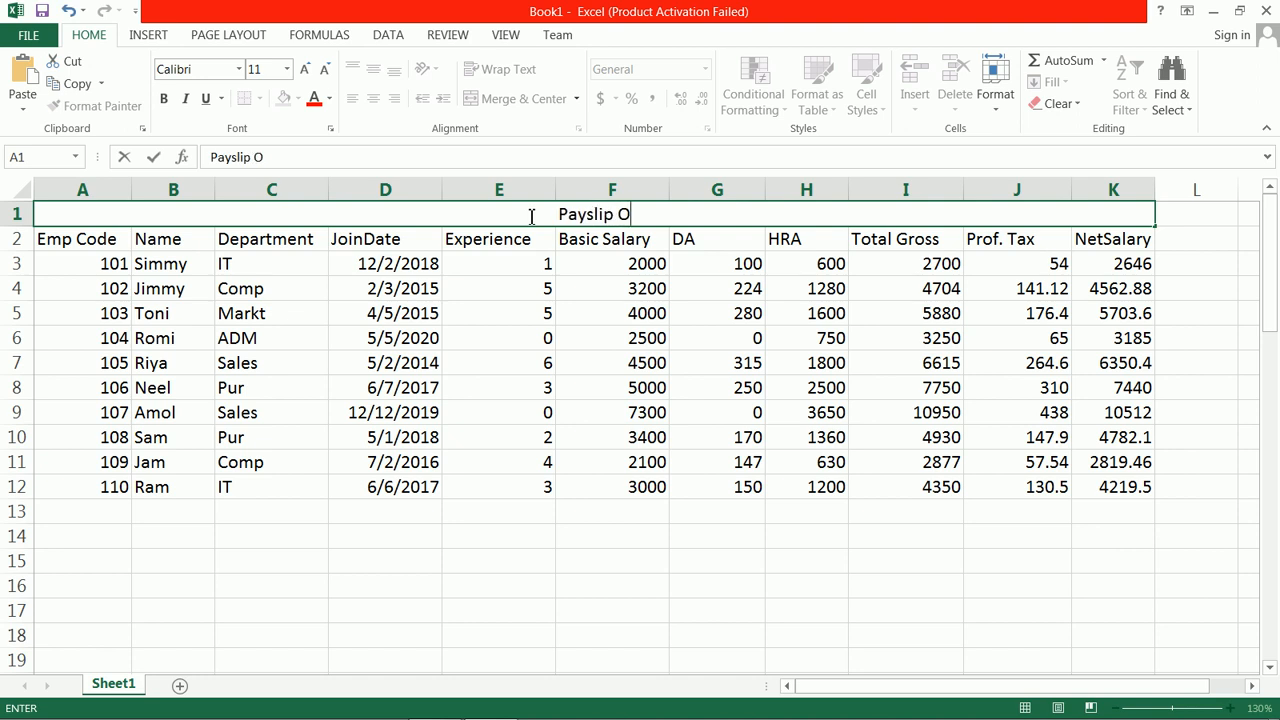
{"action": "type", "text": "f Employee"}
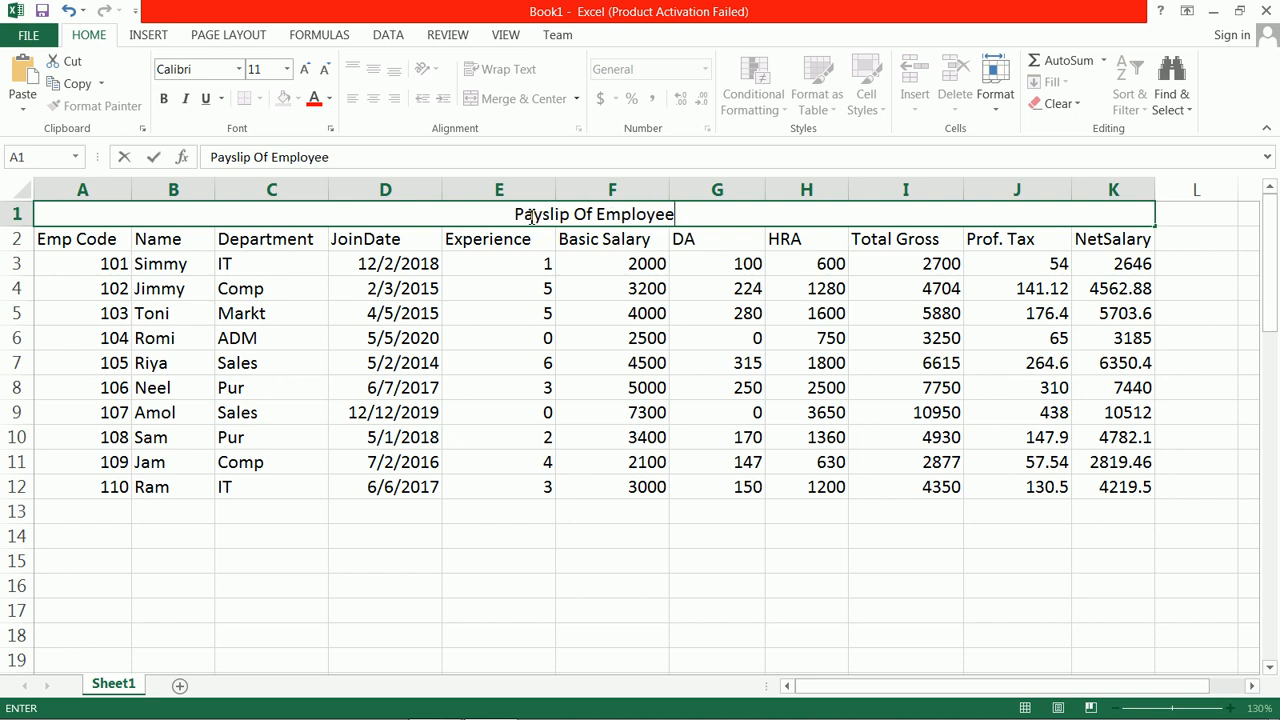
{"action": "left_click", "coordinate": [531, 215]}
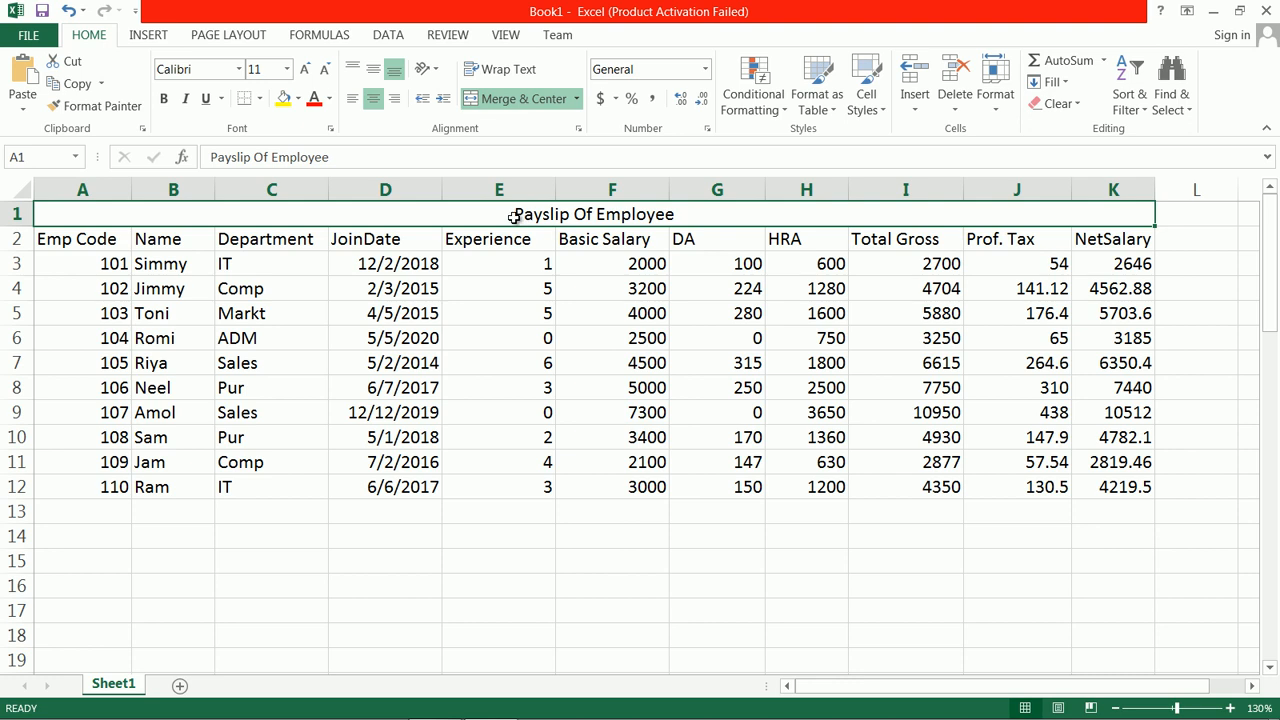
Step: Make the table title bold and increase the height of row 1 to nearly double
{"action": "left_click", "coordinate": [697, 233]}
{"action": "left_click", "coordinate": [650, 215]}
{"action": "left_click", "coordinate": [166, 98]}
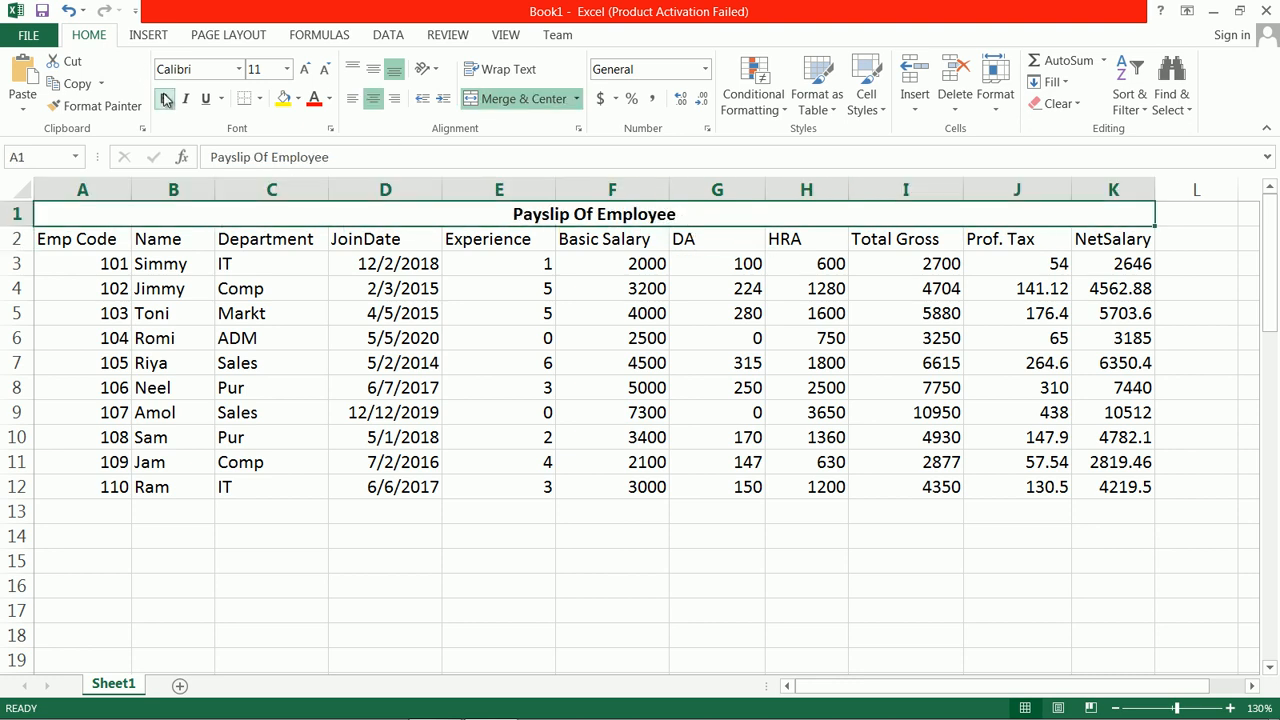
{"action": "left_click", "coordinate": [490, 513]}
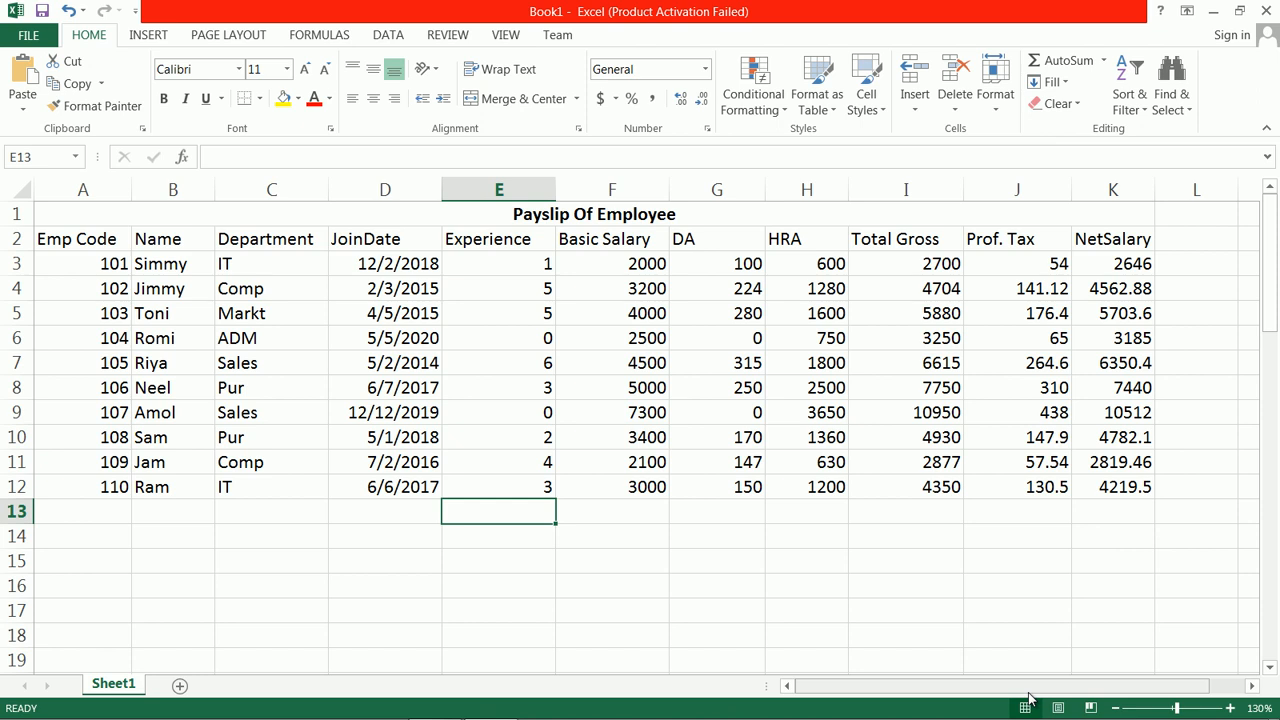
{"action": "left_click_drag", "start_coordinate": [28, 227], "coordinate": [31, 248]}
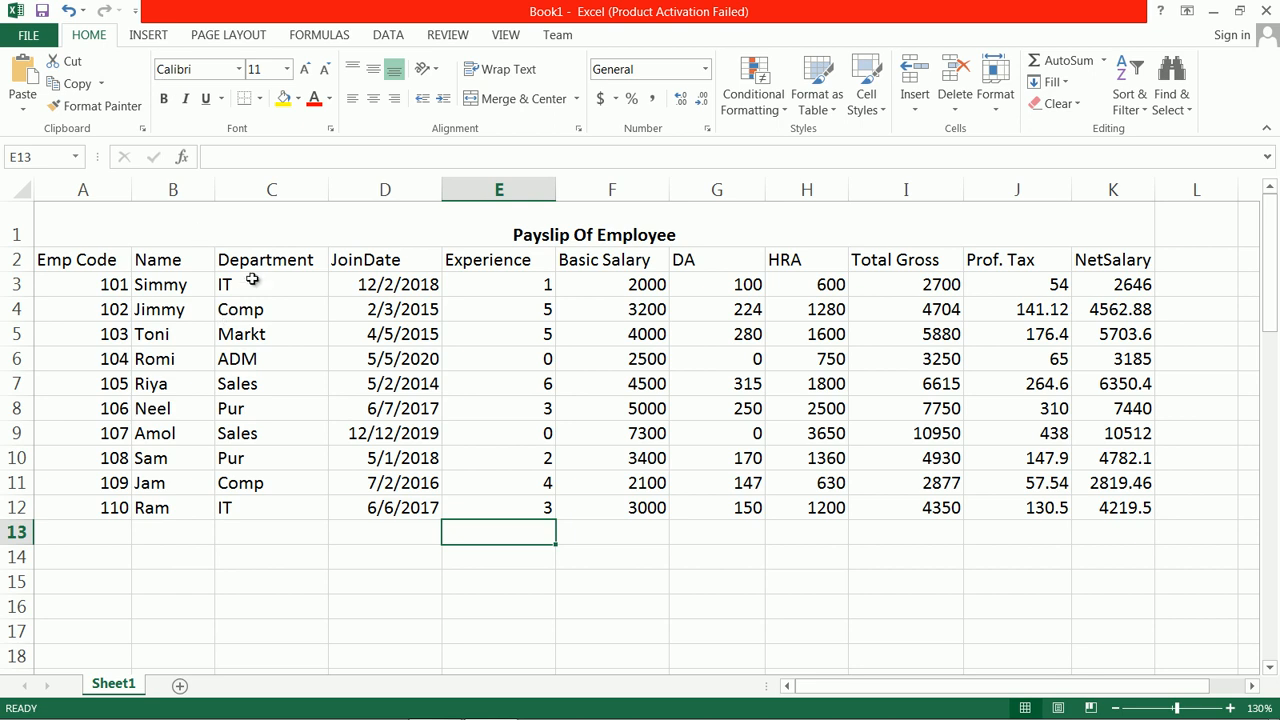
Step: Sort the Department column C2:C12 from A to Z, expanding the selection to include the adjacent employee data
{"action": "left_click_drag", "start_coordinate": [274, 262], "coordinate": [291, 509]}
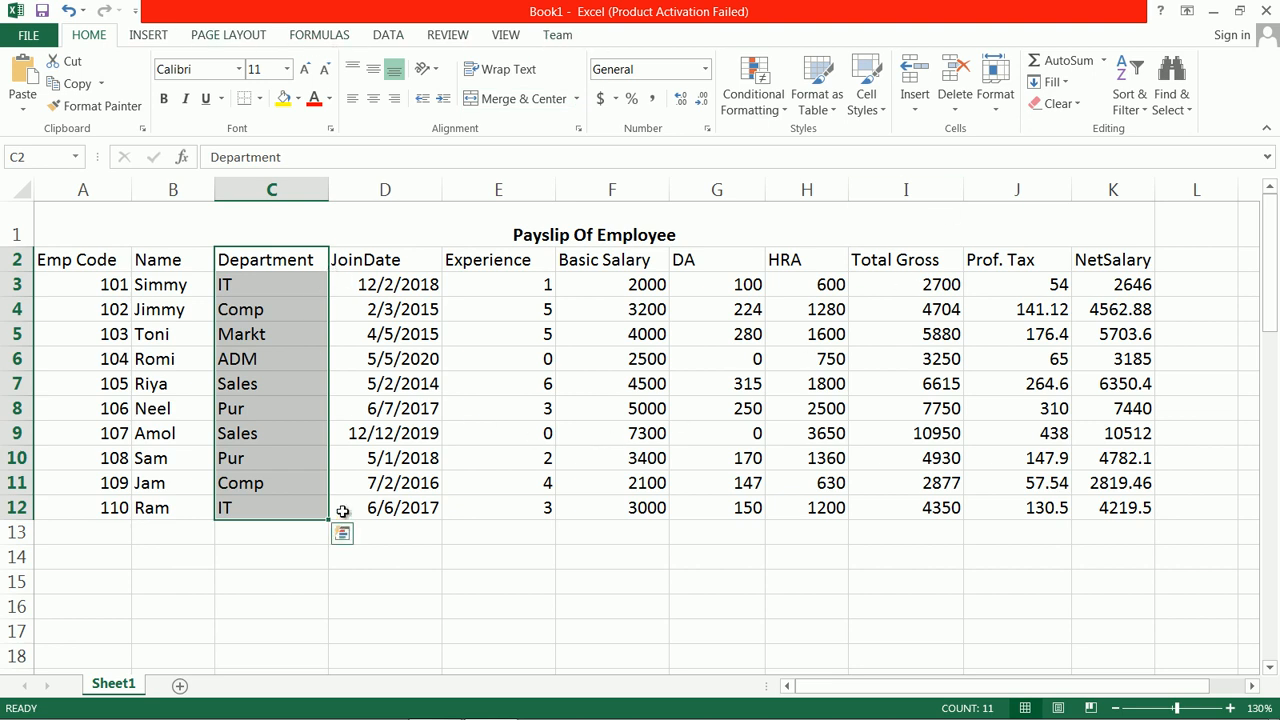
{"action": "left_click", "coordinate": [1143, 110]}
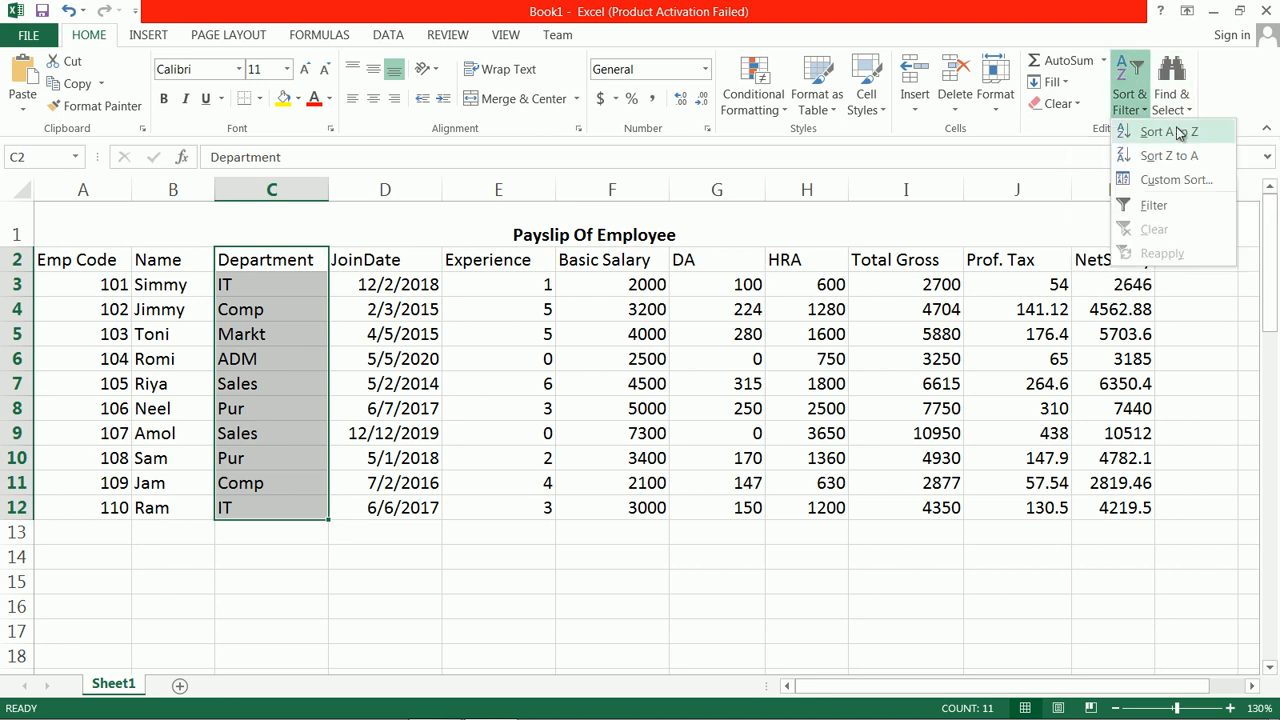
{"action": "left_click", "coordinate": [1181, 133]}
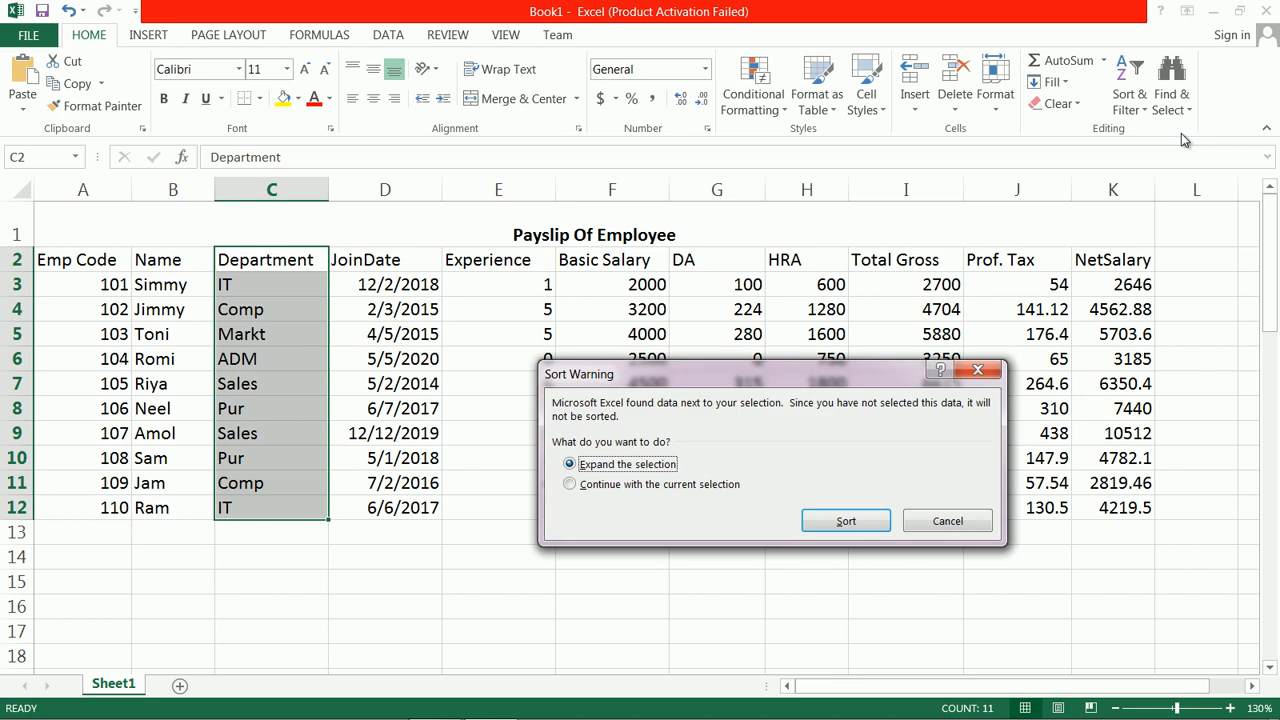
{"action": "left_click", "coordinate": [848, 520]}
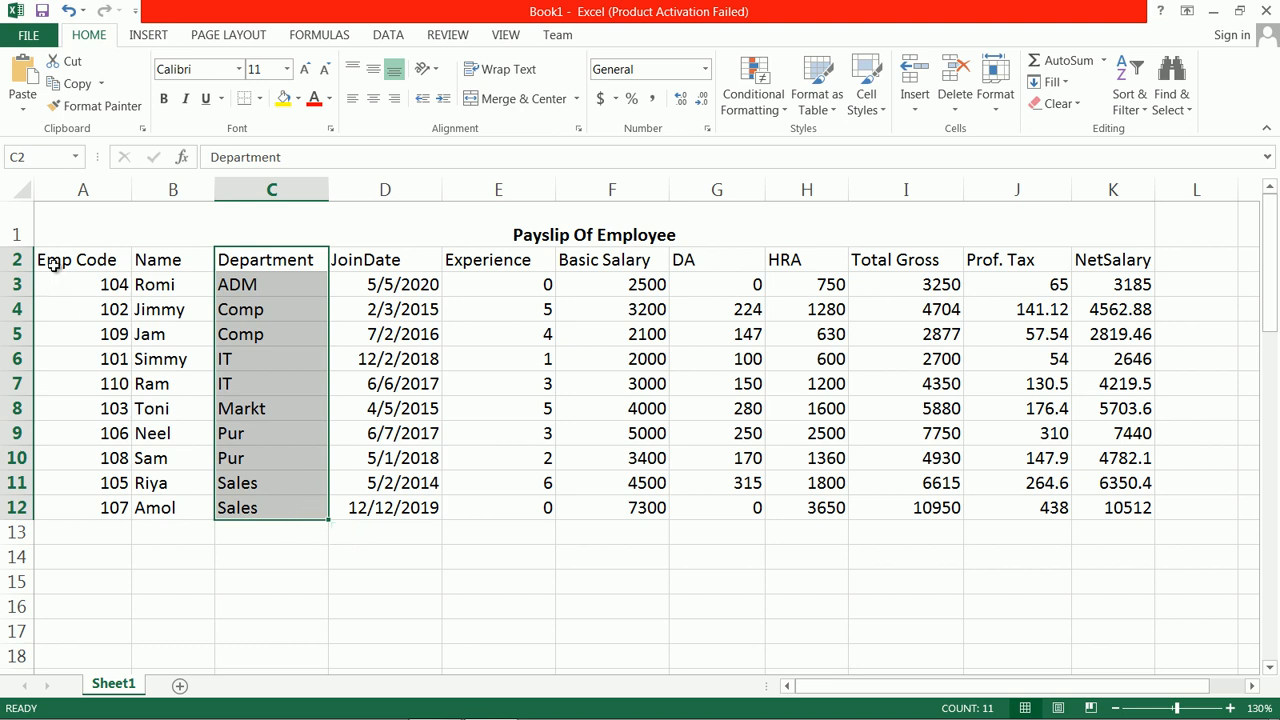
{"action": "left_click_drag", "start_coordinate": [53, 263], "coordinate": [1122, 508]}
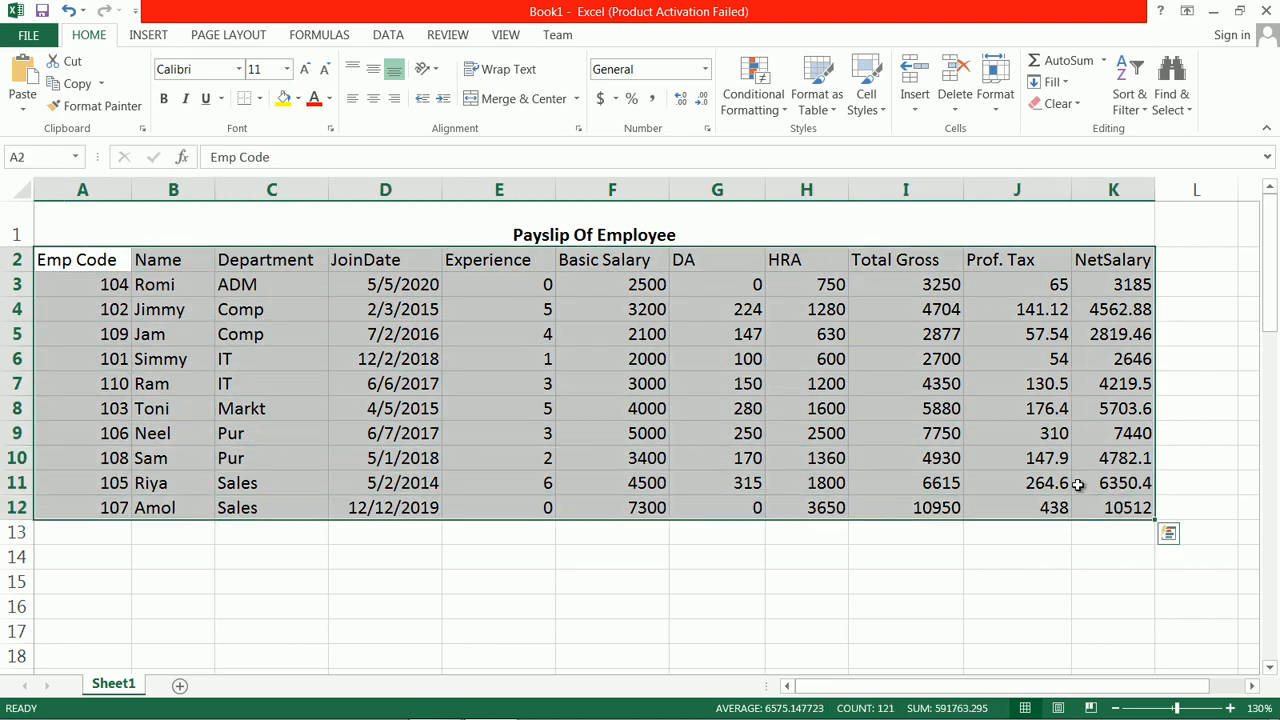
{"action": "left_click", "coordinate": [1132, 100]}
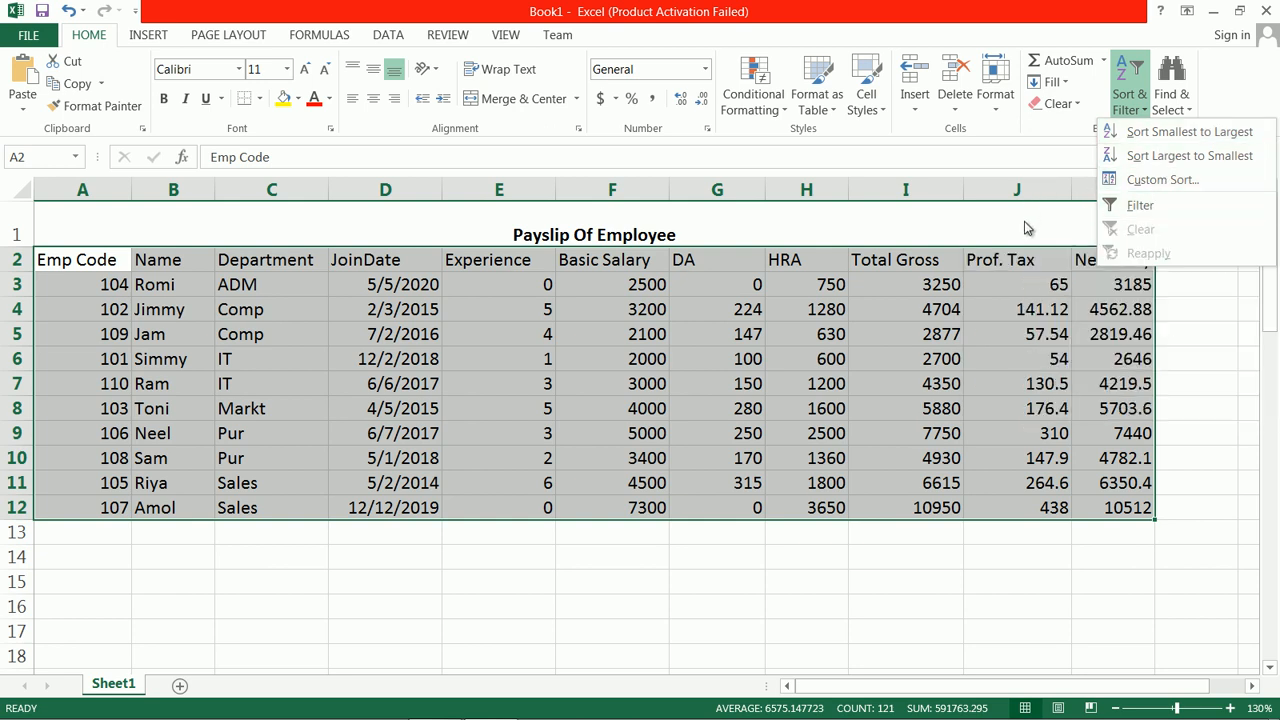
{"action": "left_click", "coordinate": [1030, 222]}
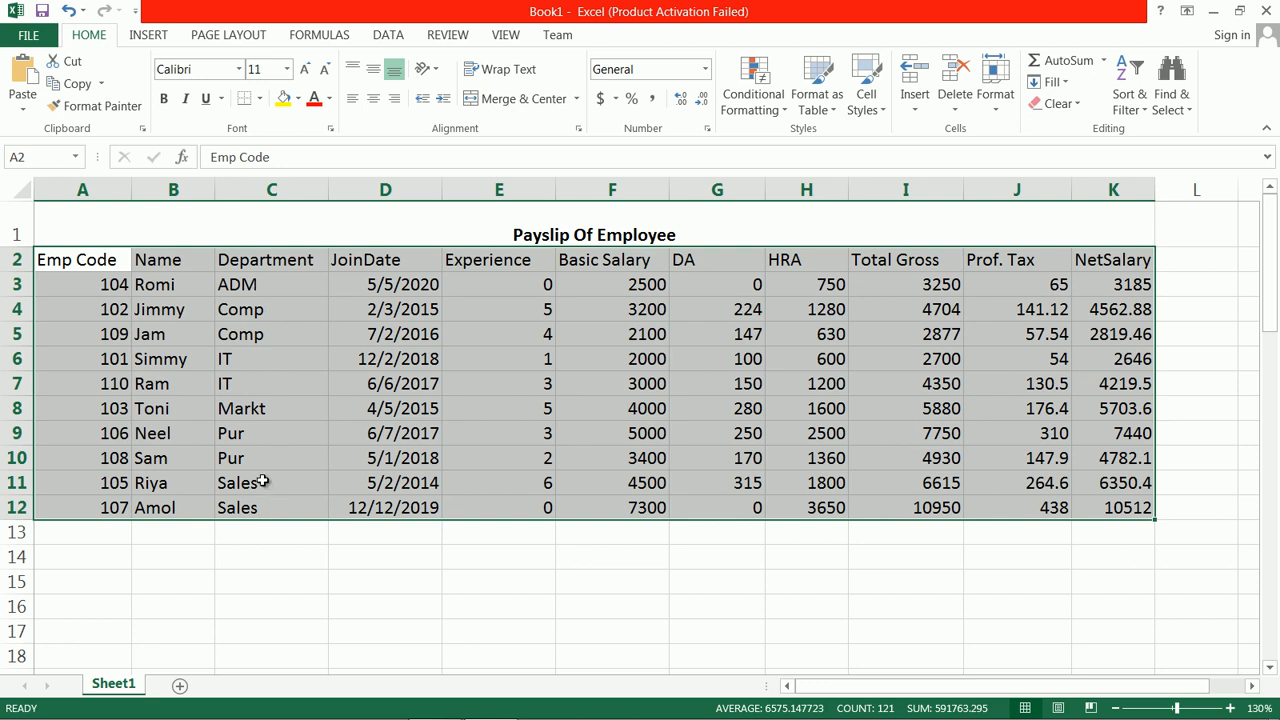
{"action": "left_click", "coordinate": [318, 550]}
{"action": "left_click", "coordinate": [294, 533]}
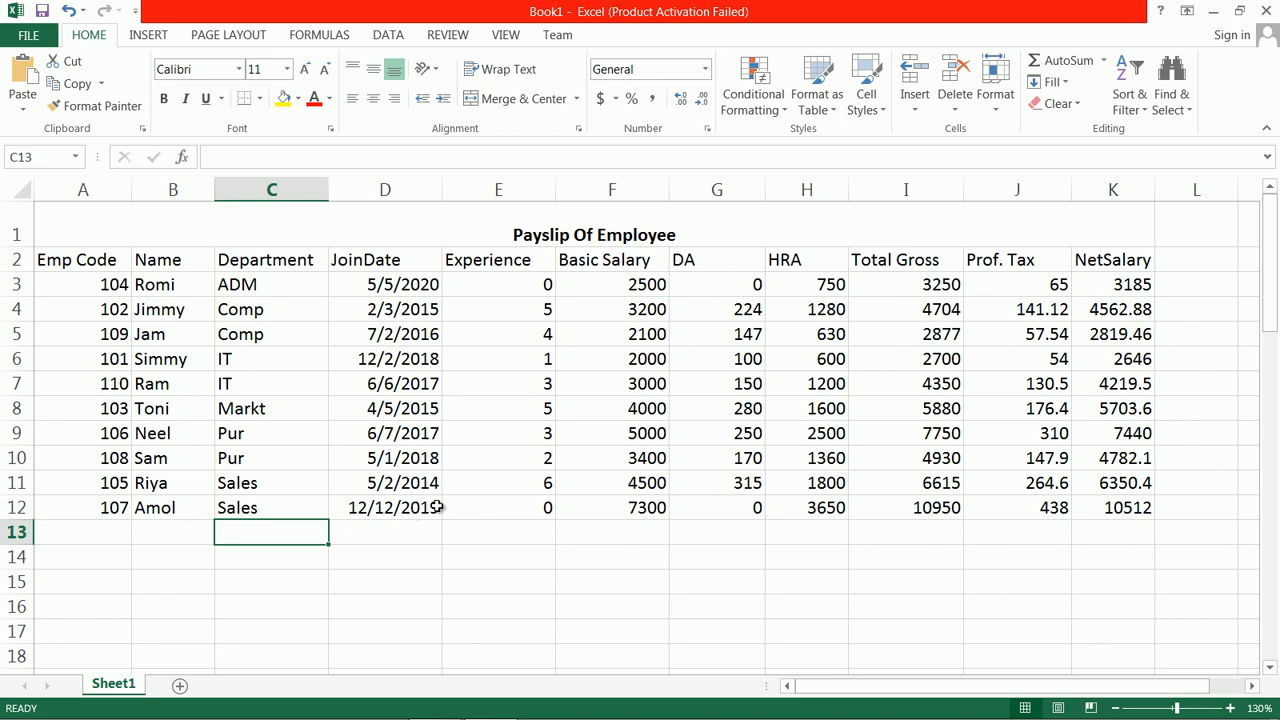
Step: Examine the join dates, HRA formula and net salary cells of the table sorted by department
{"action": "left_click", "coordinate": [380, 279]}
{"action": "left_click", "coordinate": [393, 326]}
{"action": "key", "text": "Down"}
{"action": "key", "text": "Down"}
{"action": "key", "text": "Down"}
{"action": "key", "text": "Down"}
{"action": "key", "text": "Down"}
{"action": "key", "text": "Down"}
{"action": "key", "text": "Down"}
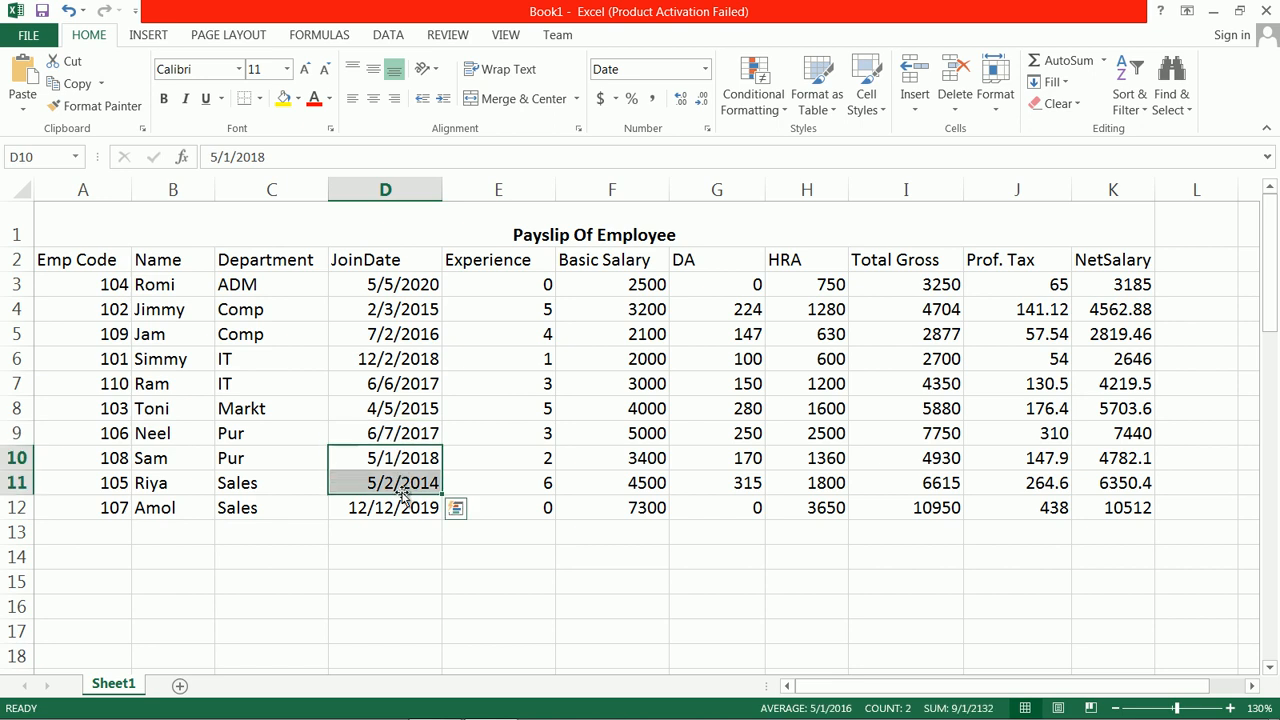
{"action": "left_click", "coordinate": [820, 408]}
{"action": "left_click", "coordinate": [829, 283]}
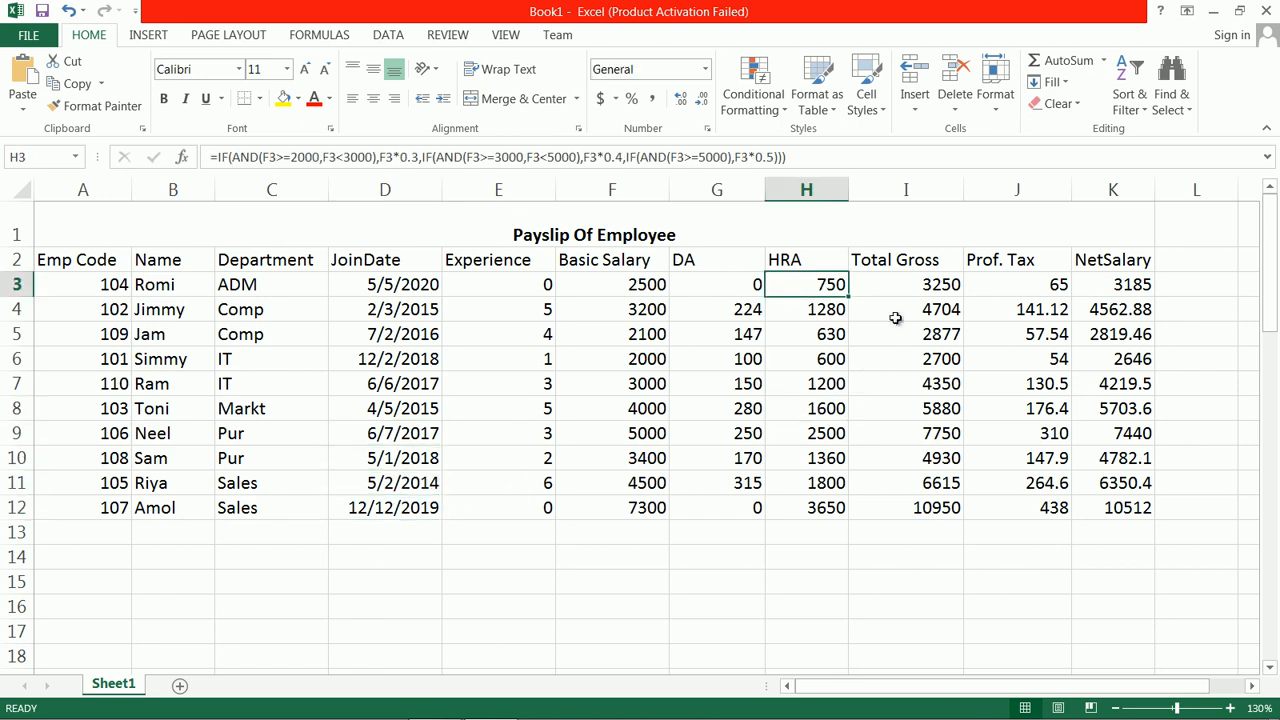
{"action": "left_click", "coordinate": [970, 307]}
{"action": "left_click", "coordinate": [1110, 405]}
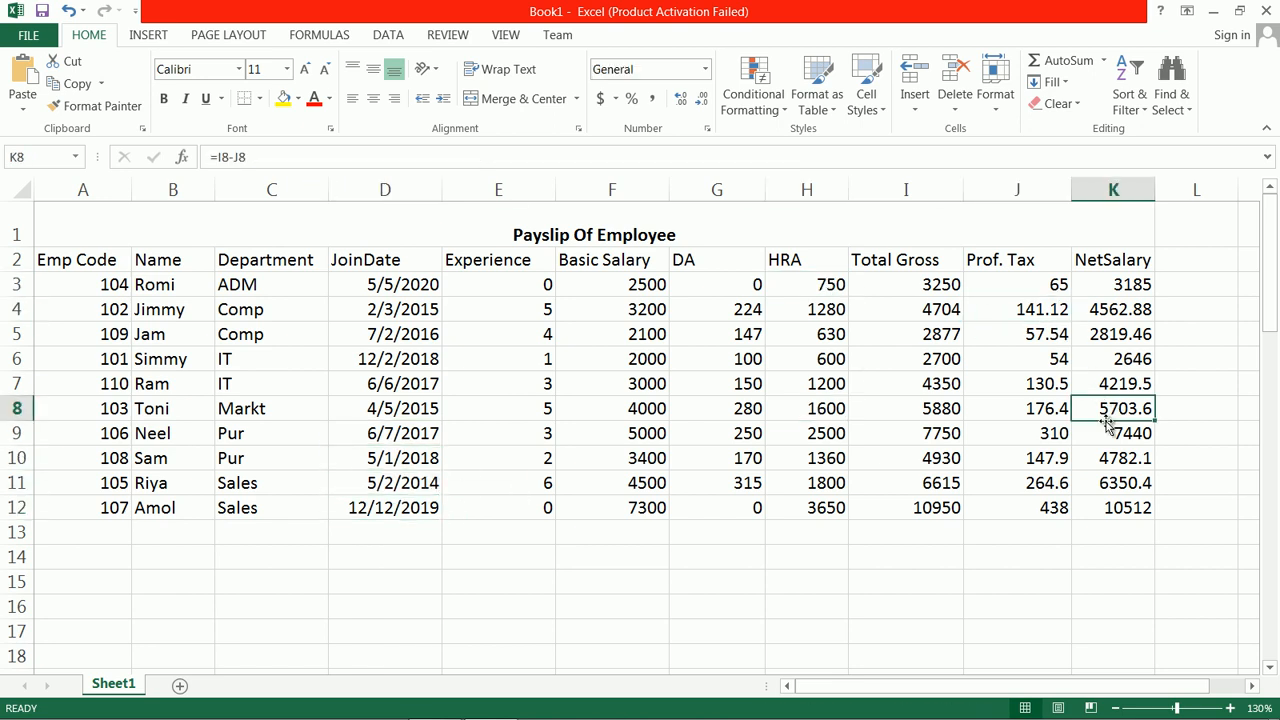